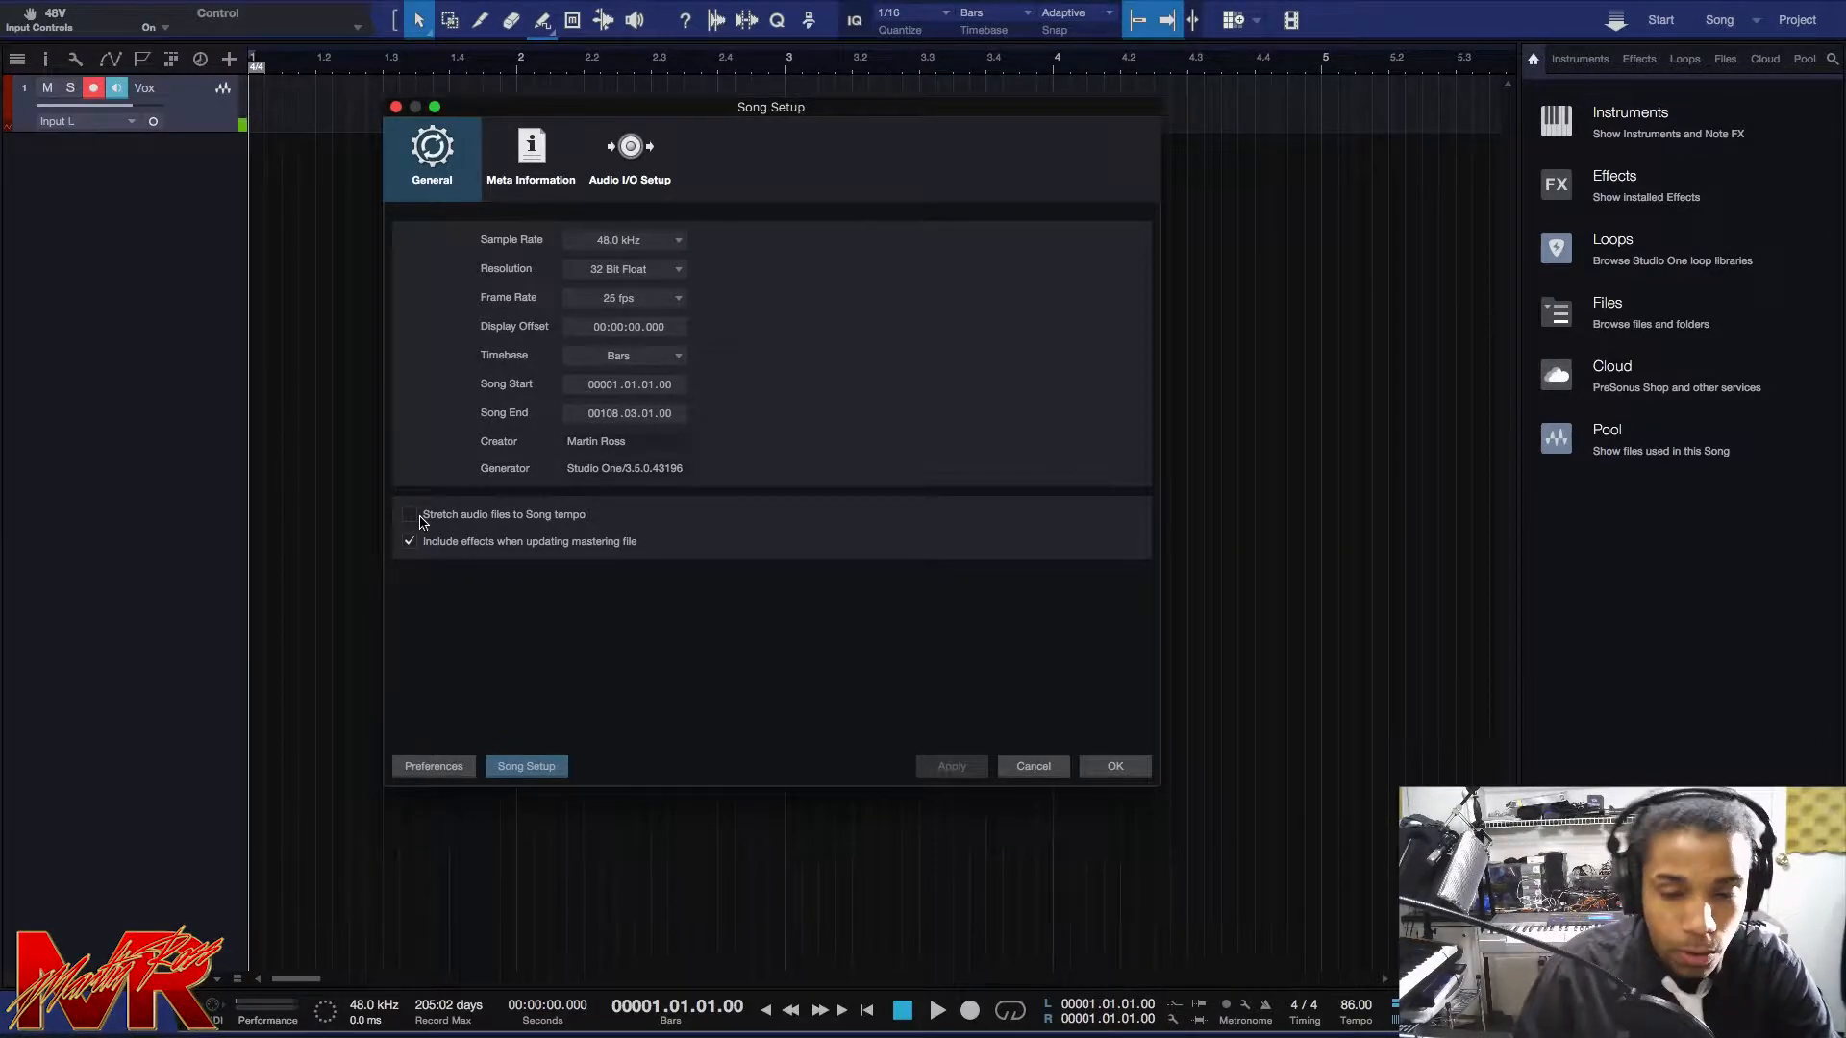
# Close the song setup without changes and place Zapp - Be Alright.wav from the Desktop on a new track at bar 1.
pyautogui.click(1028, 766)
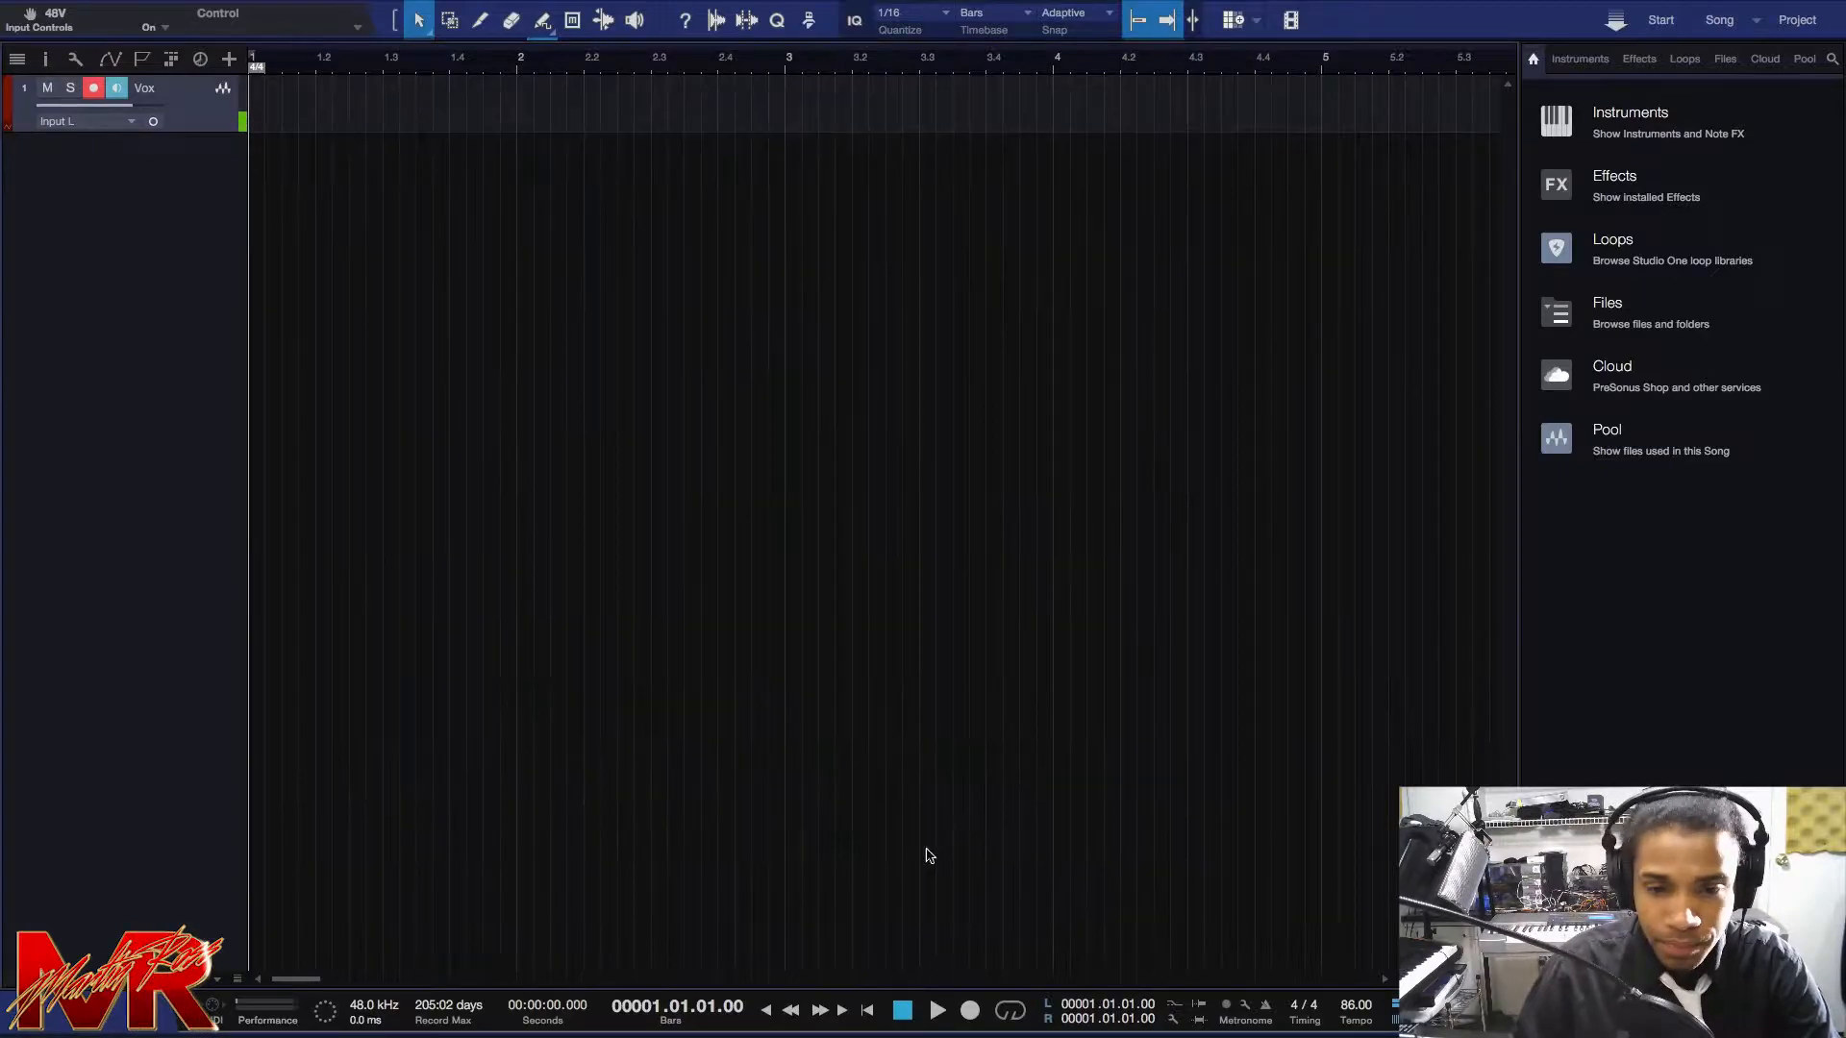
pyautogui.click(1607, 304)
pyautogui.moveTo(1571, 264); pyautogui.dragTo(272, 159)
pyautogui.scroll(-3, 377, 69)
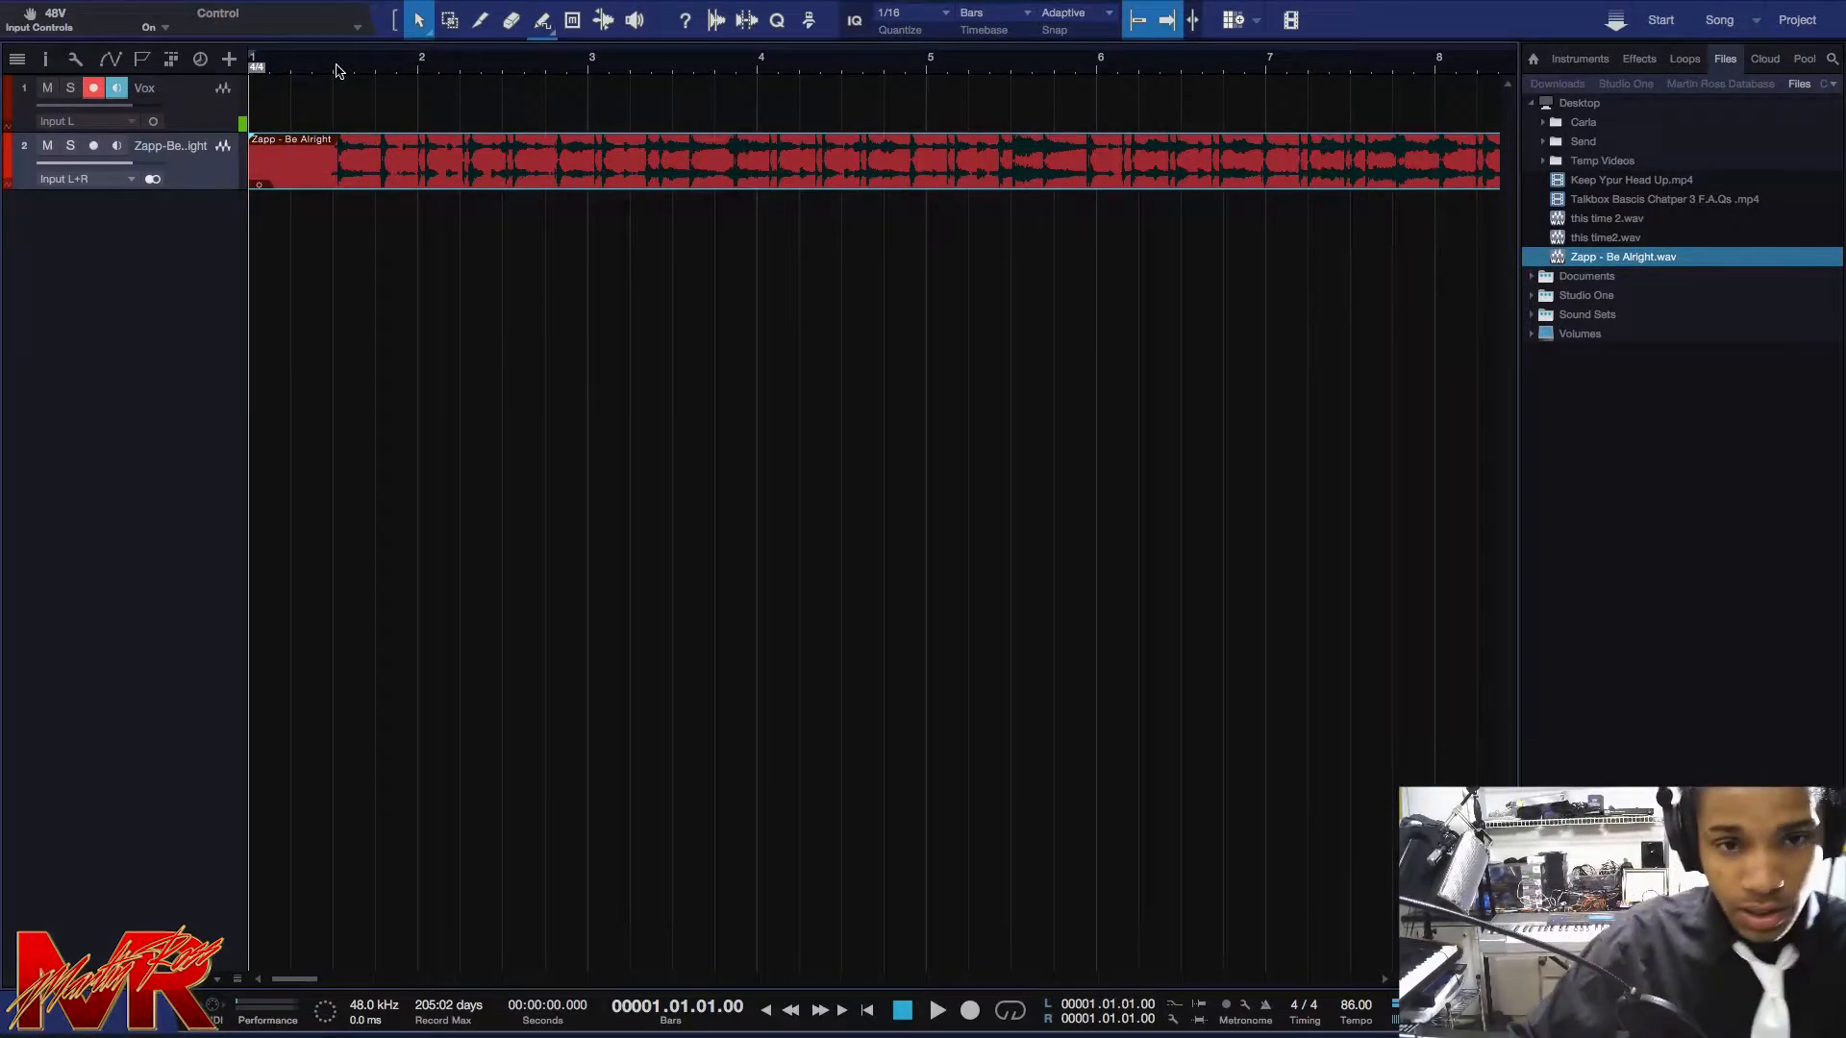
# Play the imported song from beat 1.3 and lower its track volume to -15.5 dB.
pyautogui.click(336, 73)
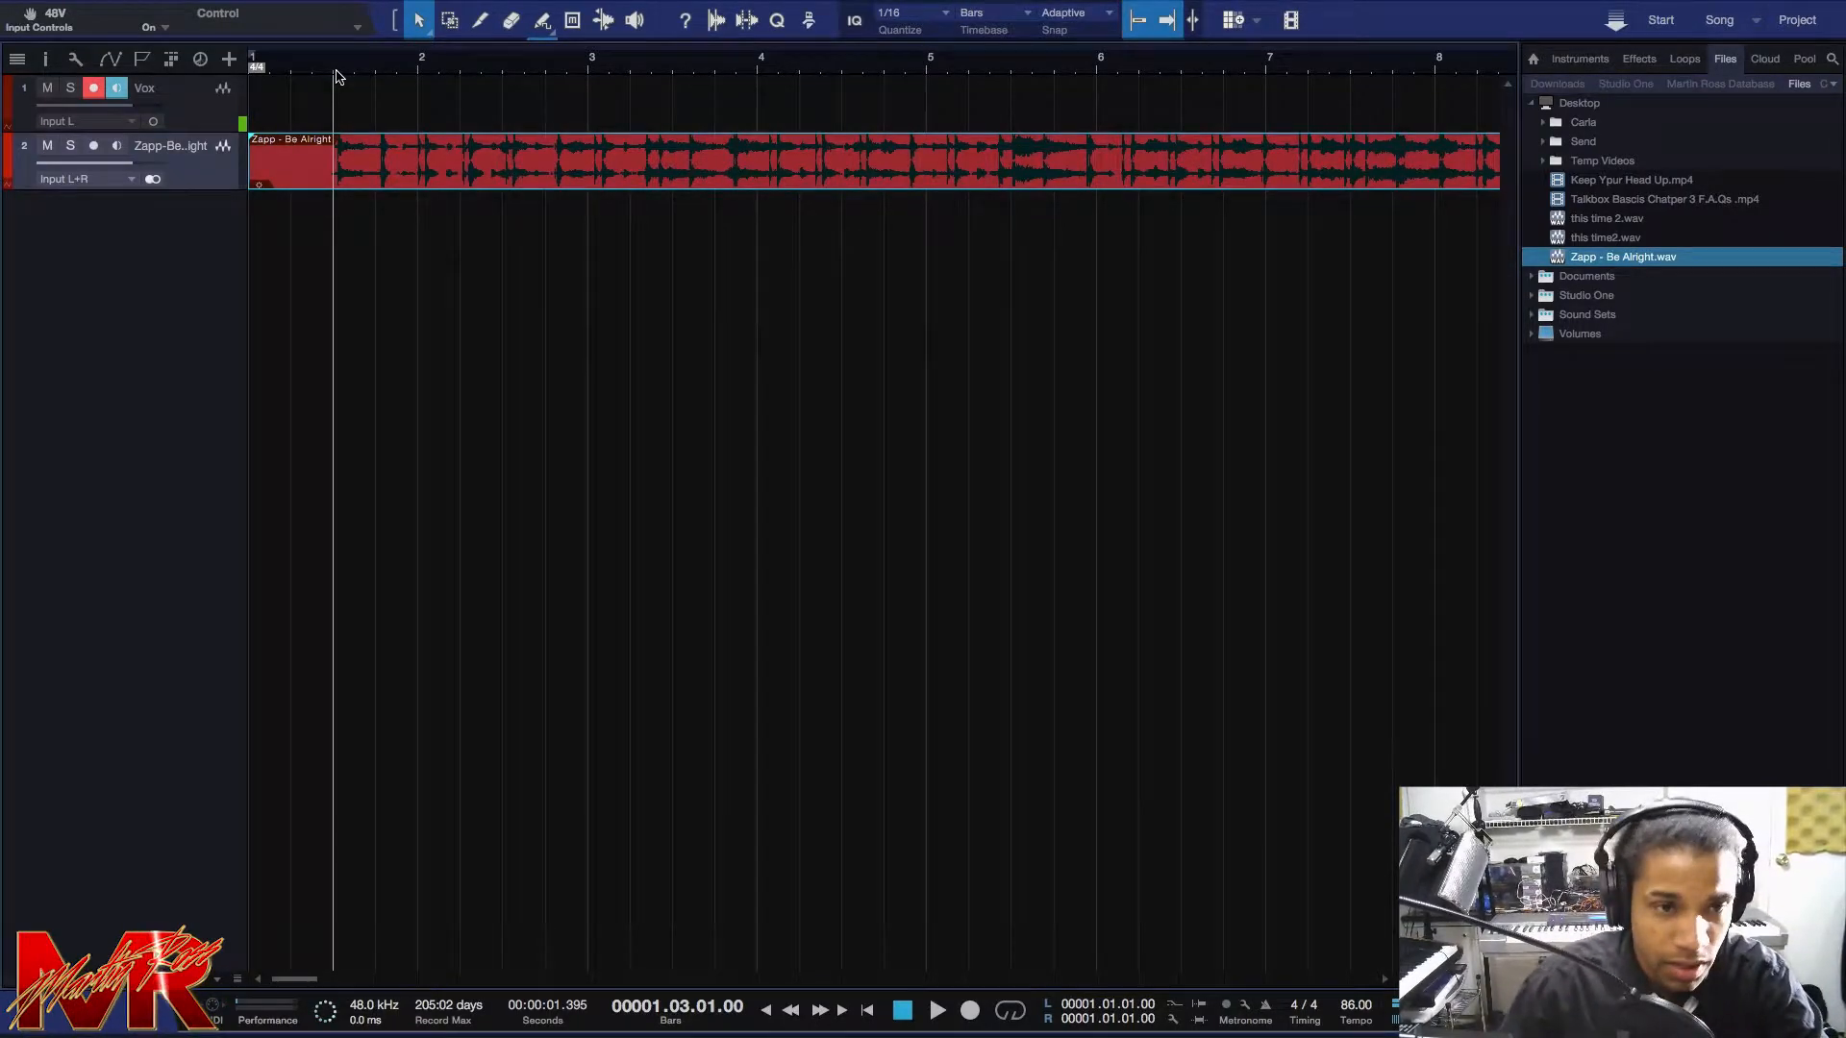
pyautogui.press('space')
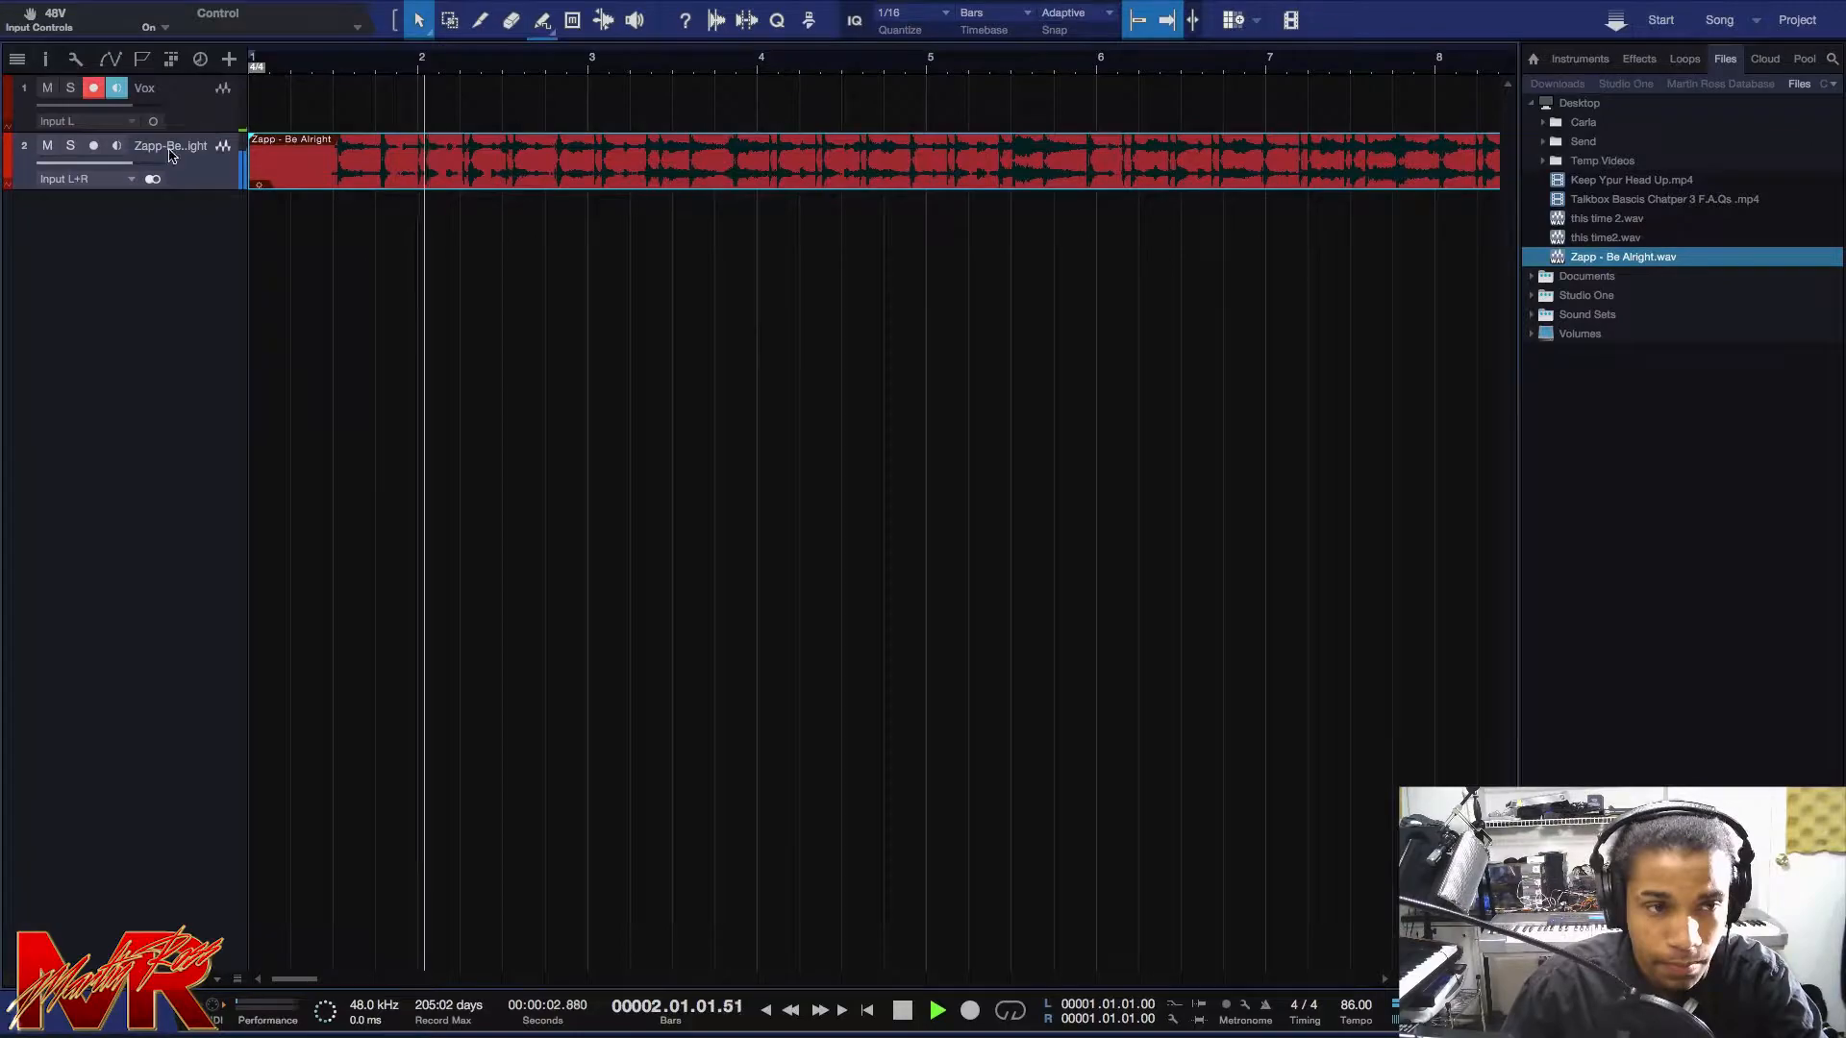
pyautogui.moveTo(125, 166); pyautogui.dragTo(85, 174)
pyautogui.press('space')
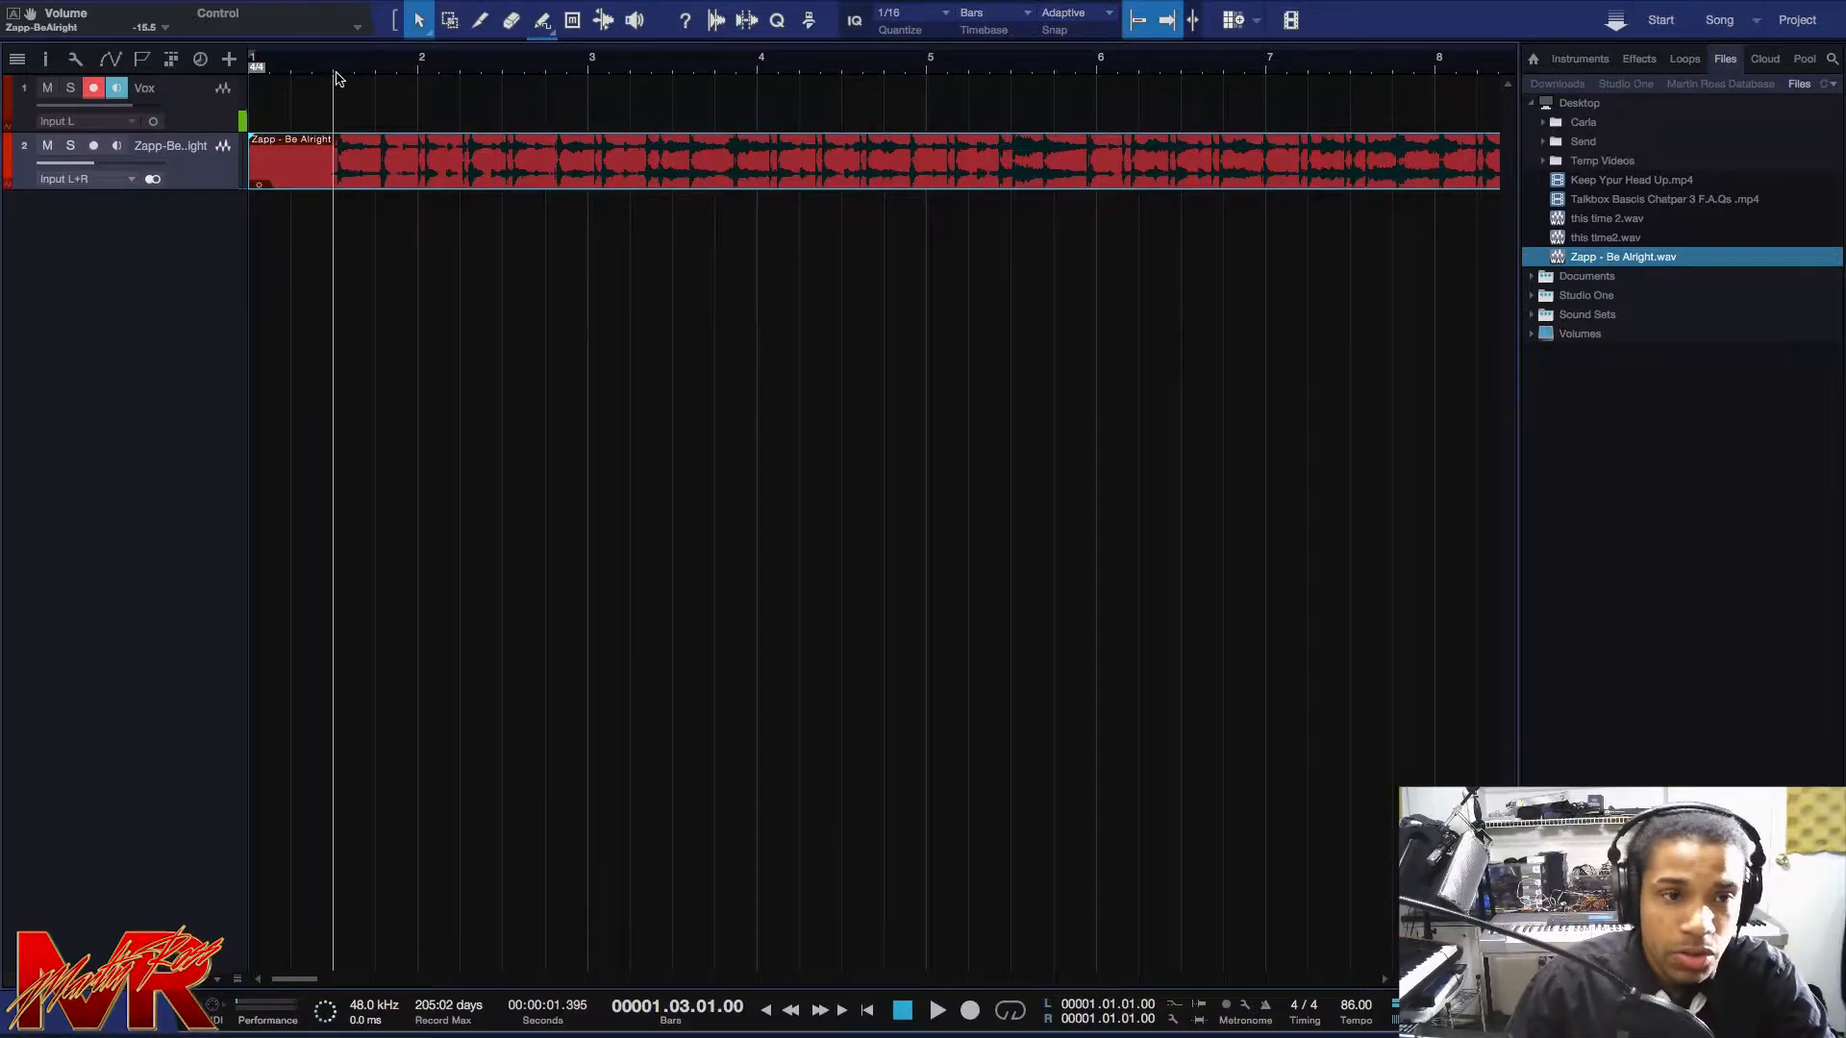
# Split the song clip at its first audible downbeat near beat 1.3 and erase the part before it.
pyautogui.scroll(10, 337, 71)
pyautogui.scroll(5, 343, 79)
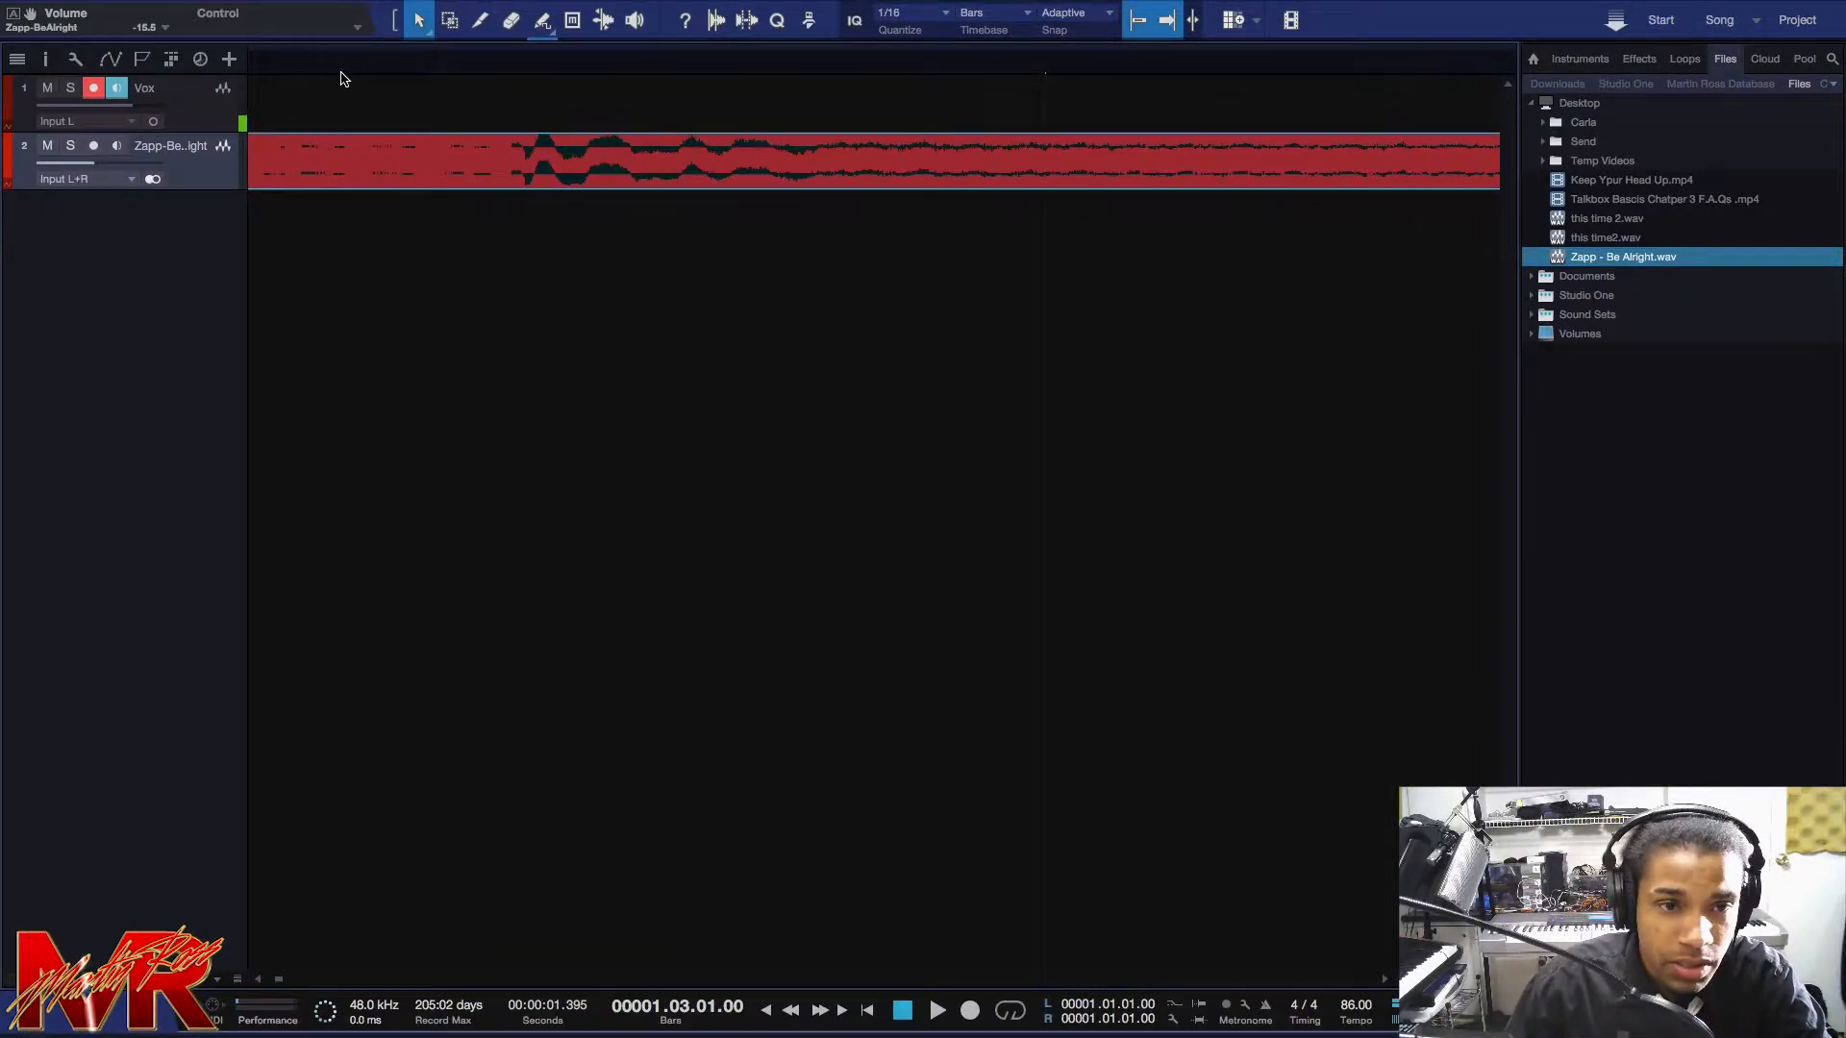
pyautogui.press('3')
pyautogui.click(513, 154)
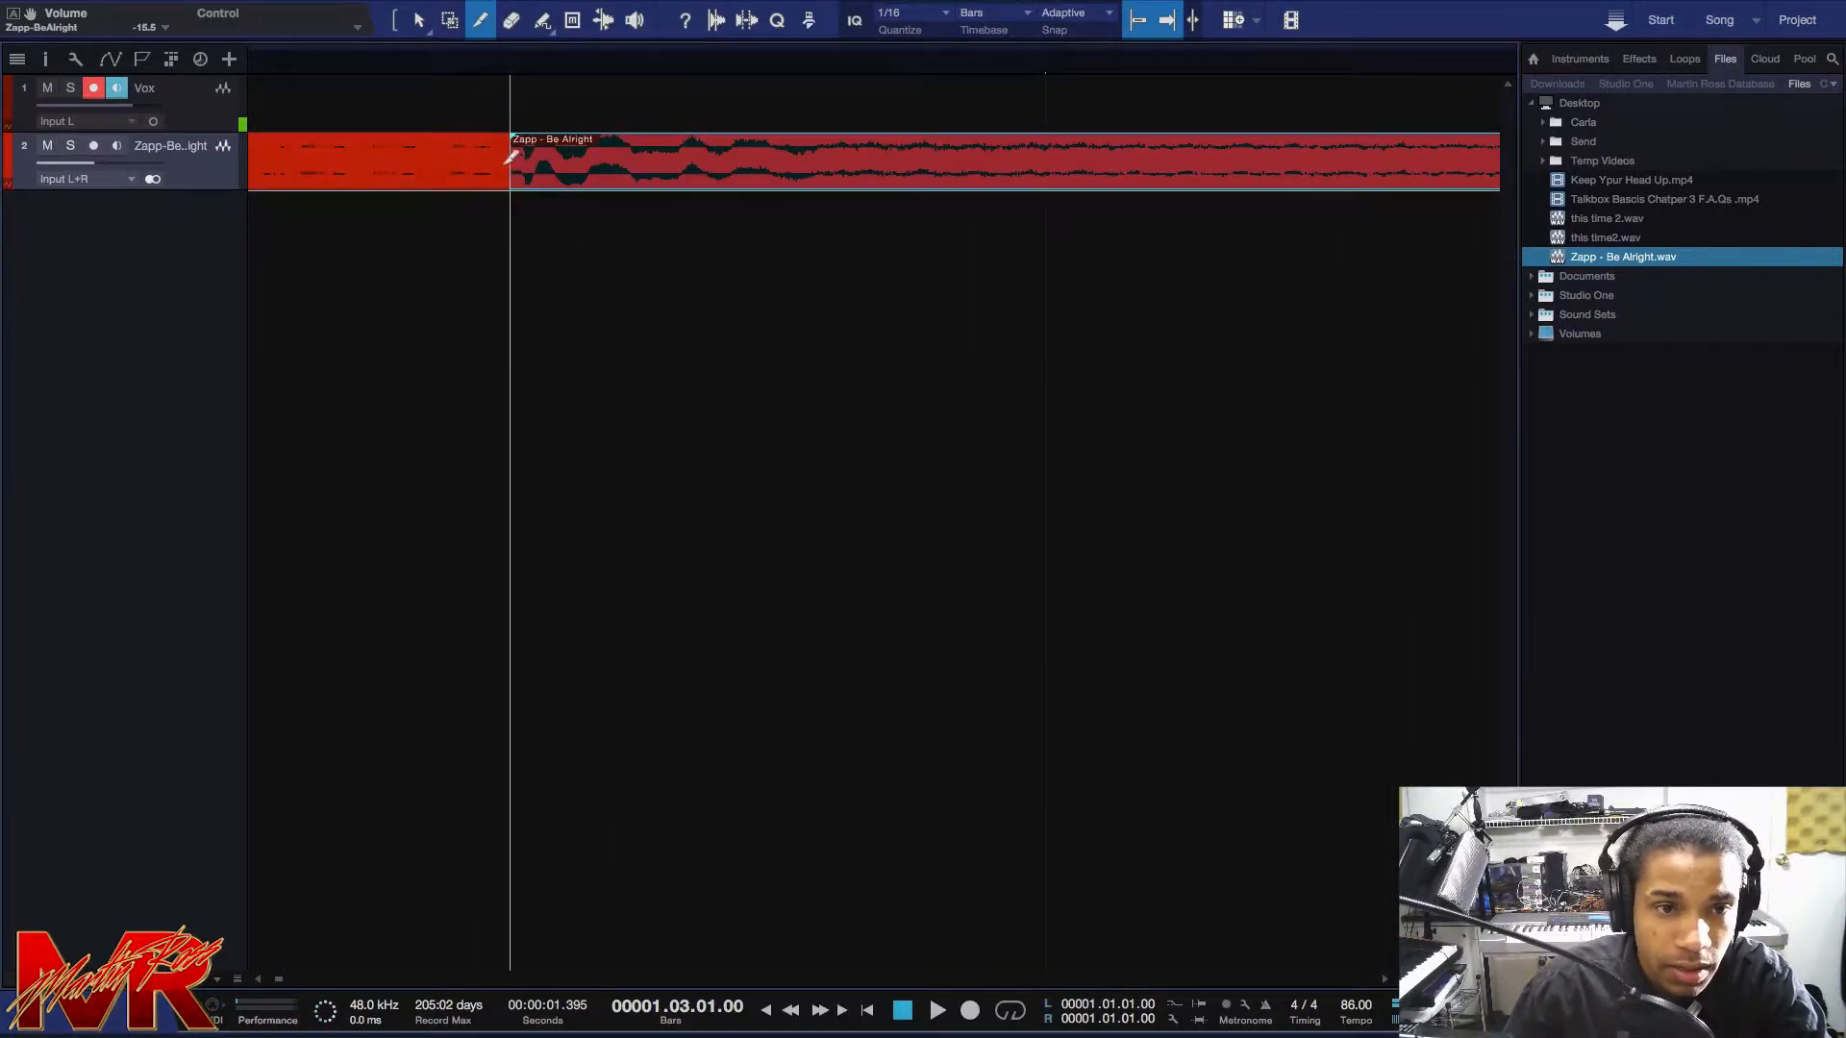
pyautogui.press('4')
pyautogui.click(486, 149)
pyautogui.scroll(-5, 540, 67)
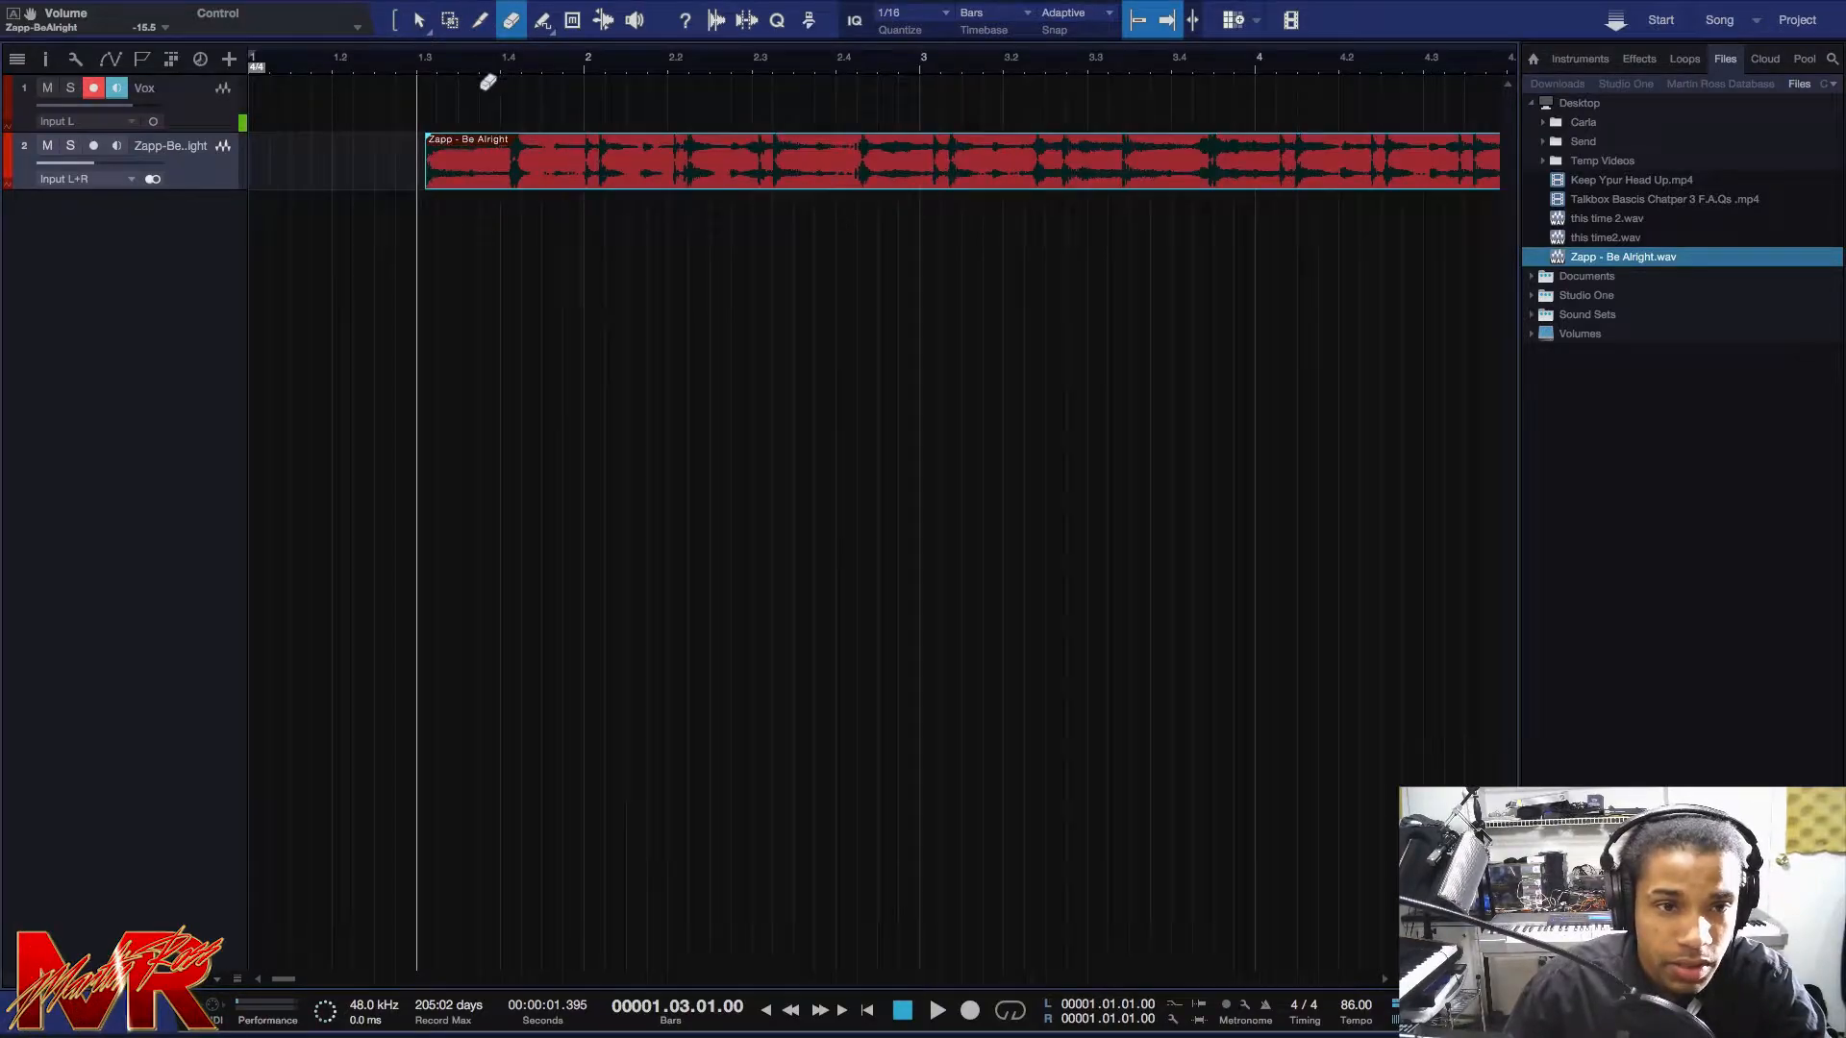
# Play the clip from its new start, split it at about beat 3.4 and erase everything after the cut.
pyautogui.press('1')
pyautogui.click(429, 81)
pyautogui.press('space')
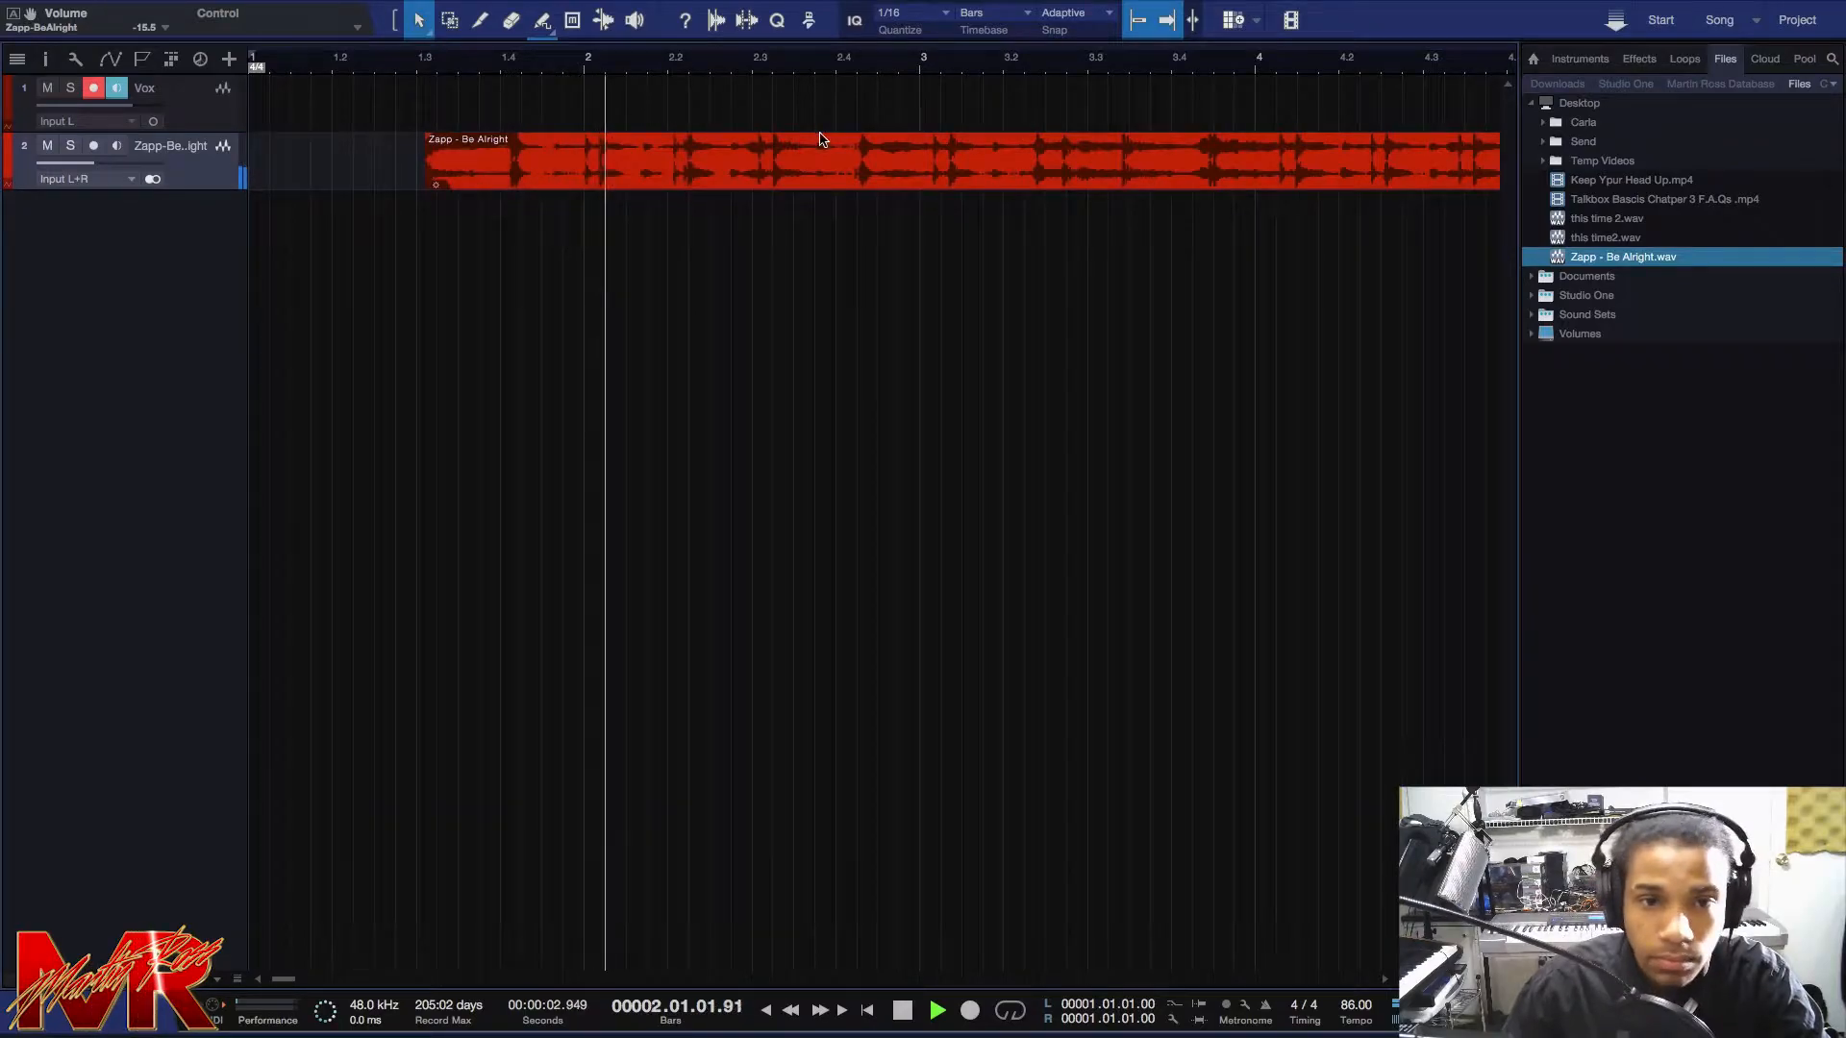
pyautogui.press('5')
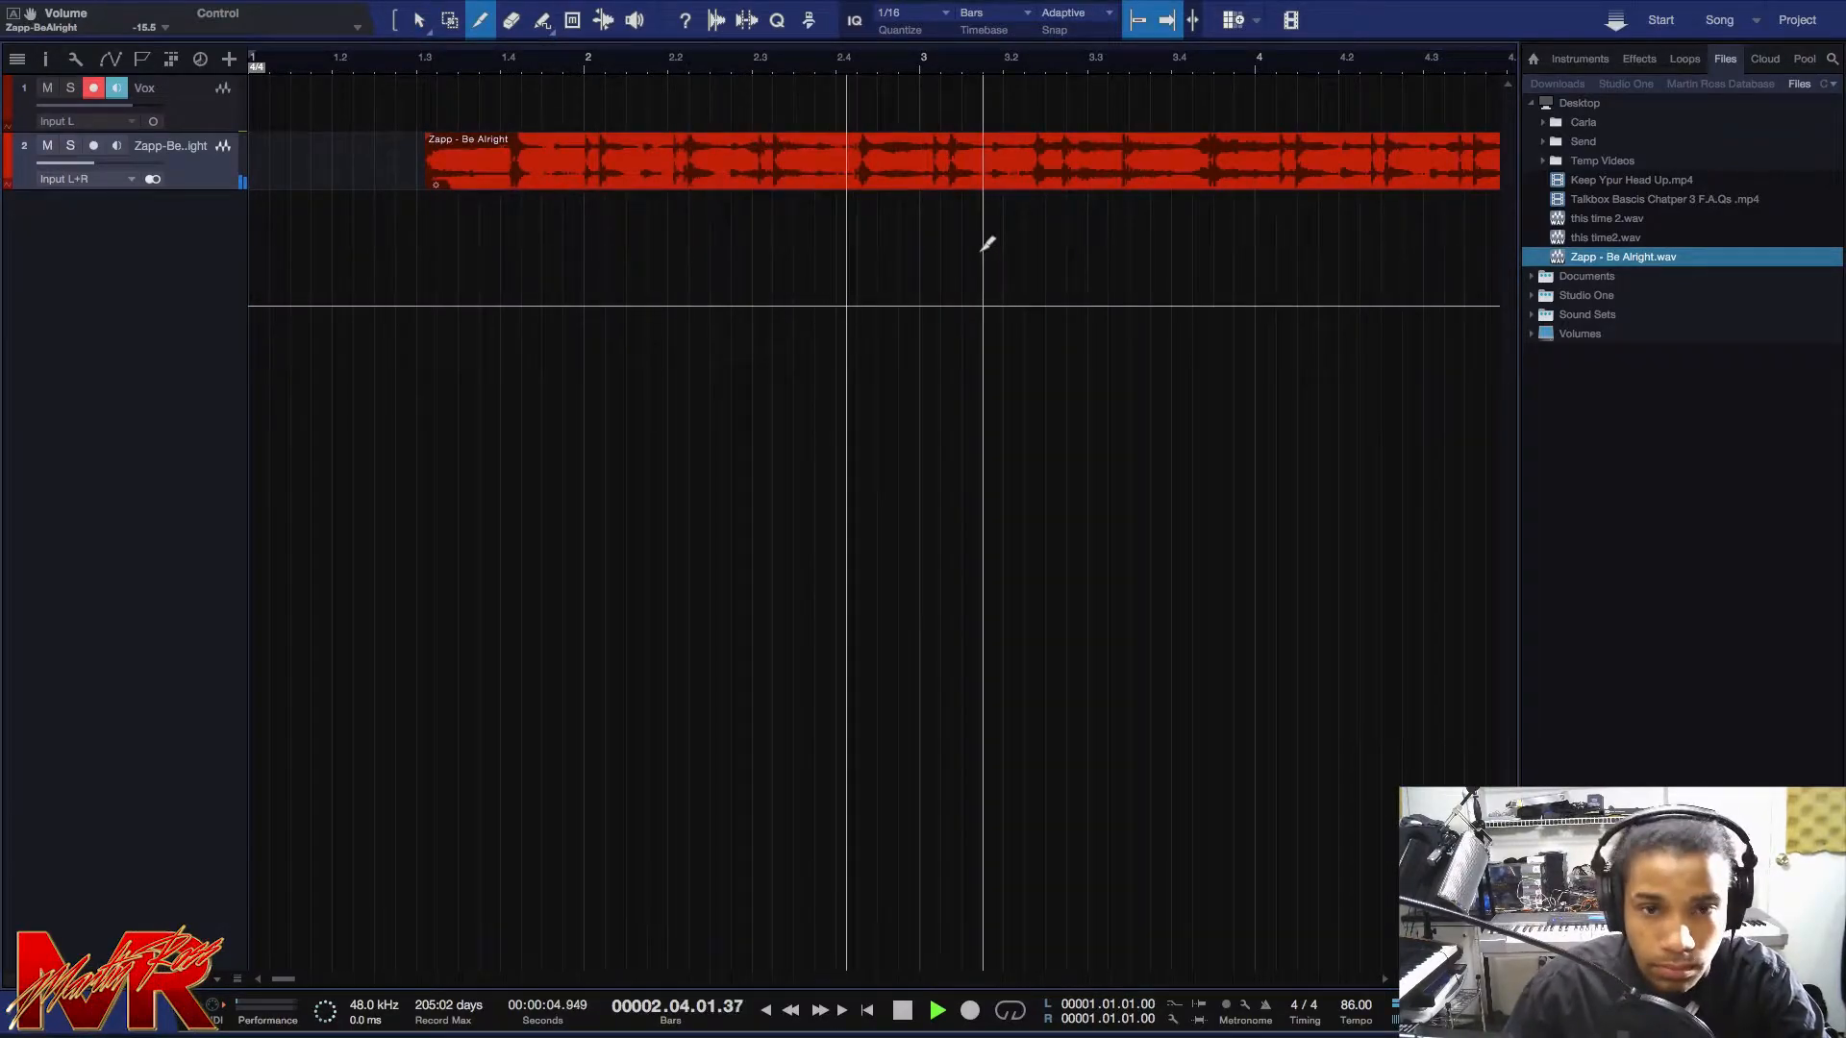
pyautogui.press('space')
pyautogui.click(1183, 159)
pyautogui.press('4')
pyautogui.click(1211, 168)
# Move the trimmed clip to the start of bar 1 and play it from the beginning.
pyautogui.press('1')
pyautogui.moveTo(503, 154); pyautogui.dragTo(326, 158)
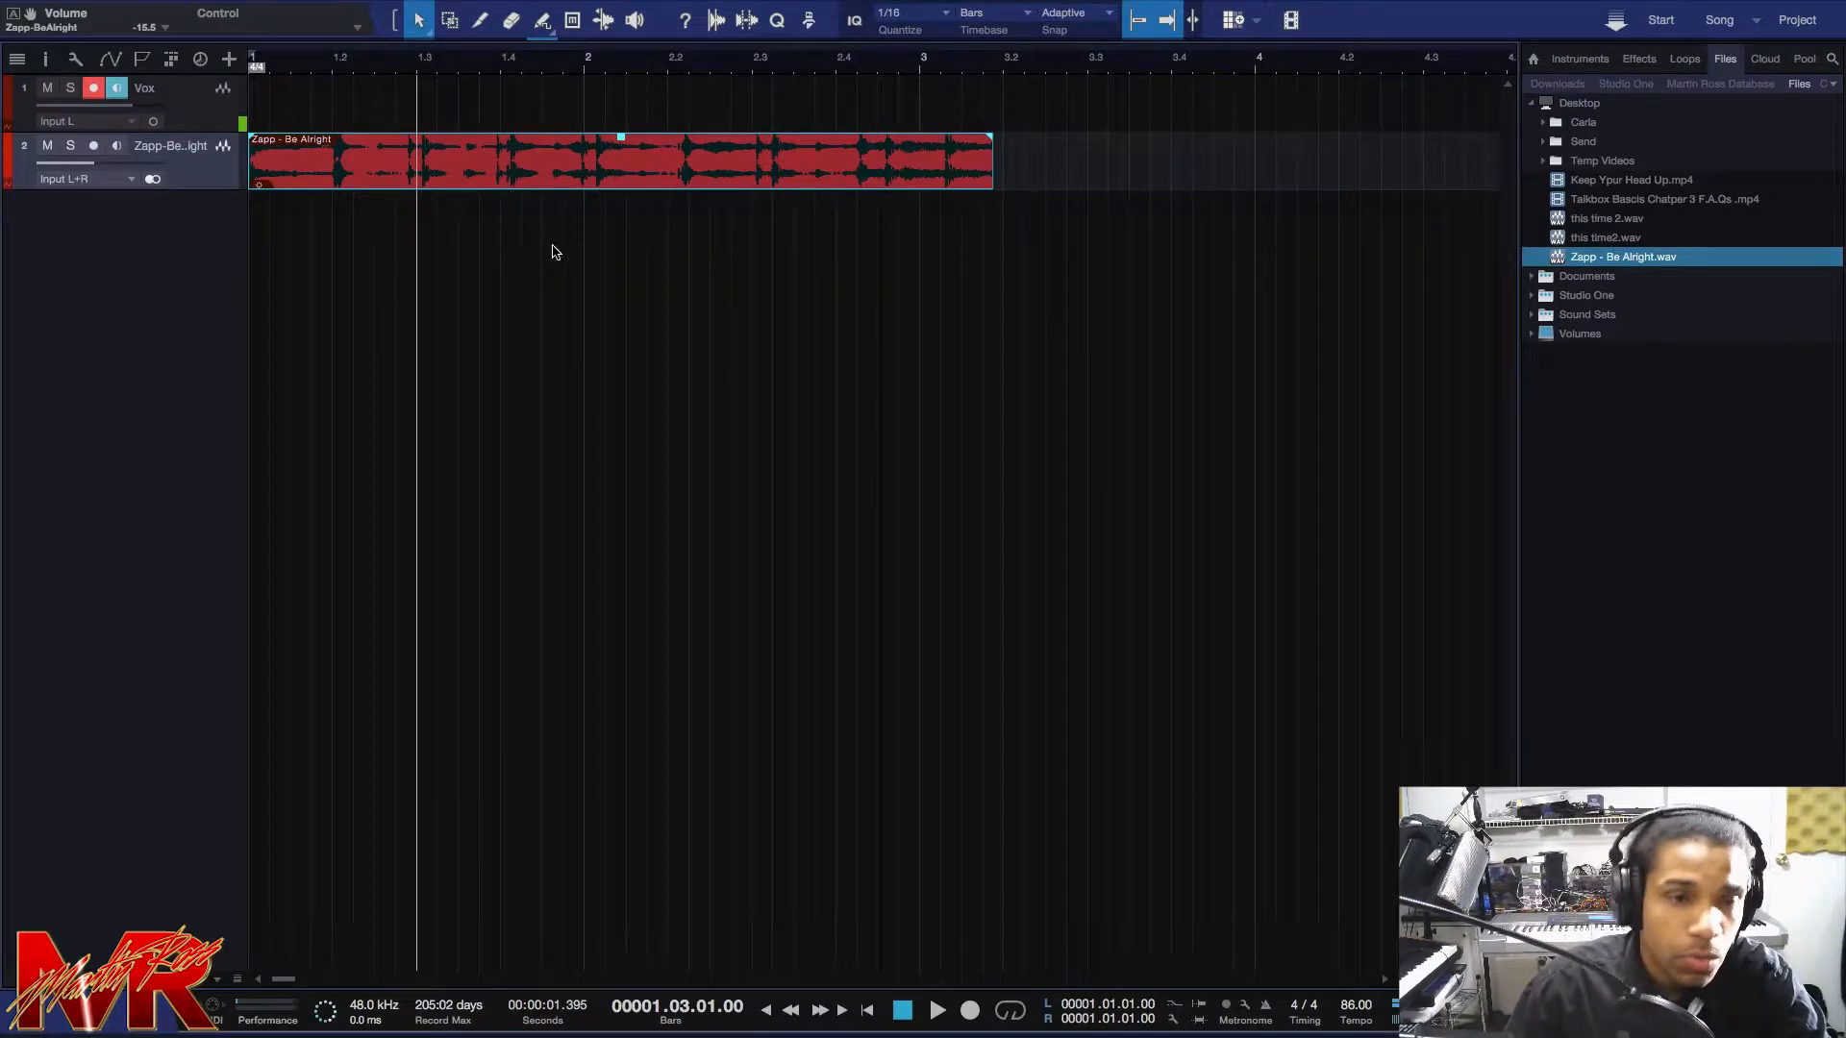
pyautogui.click(901, 1013)
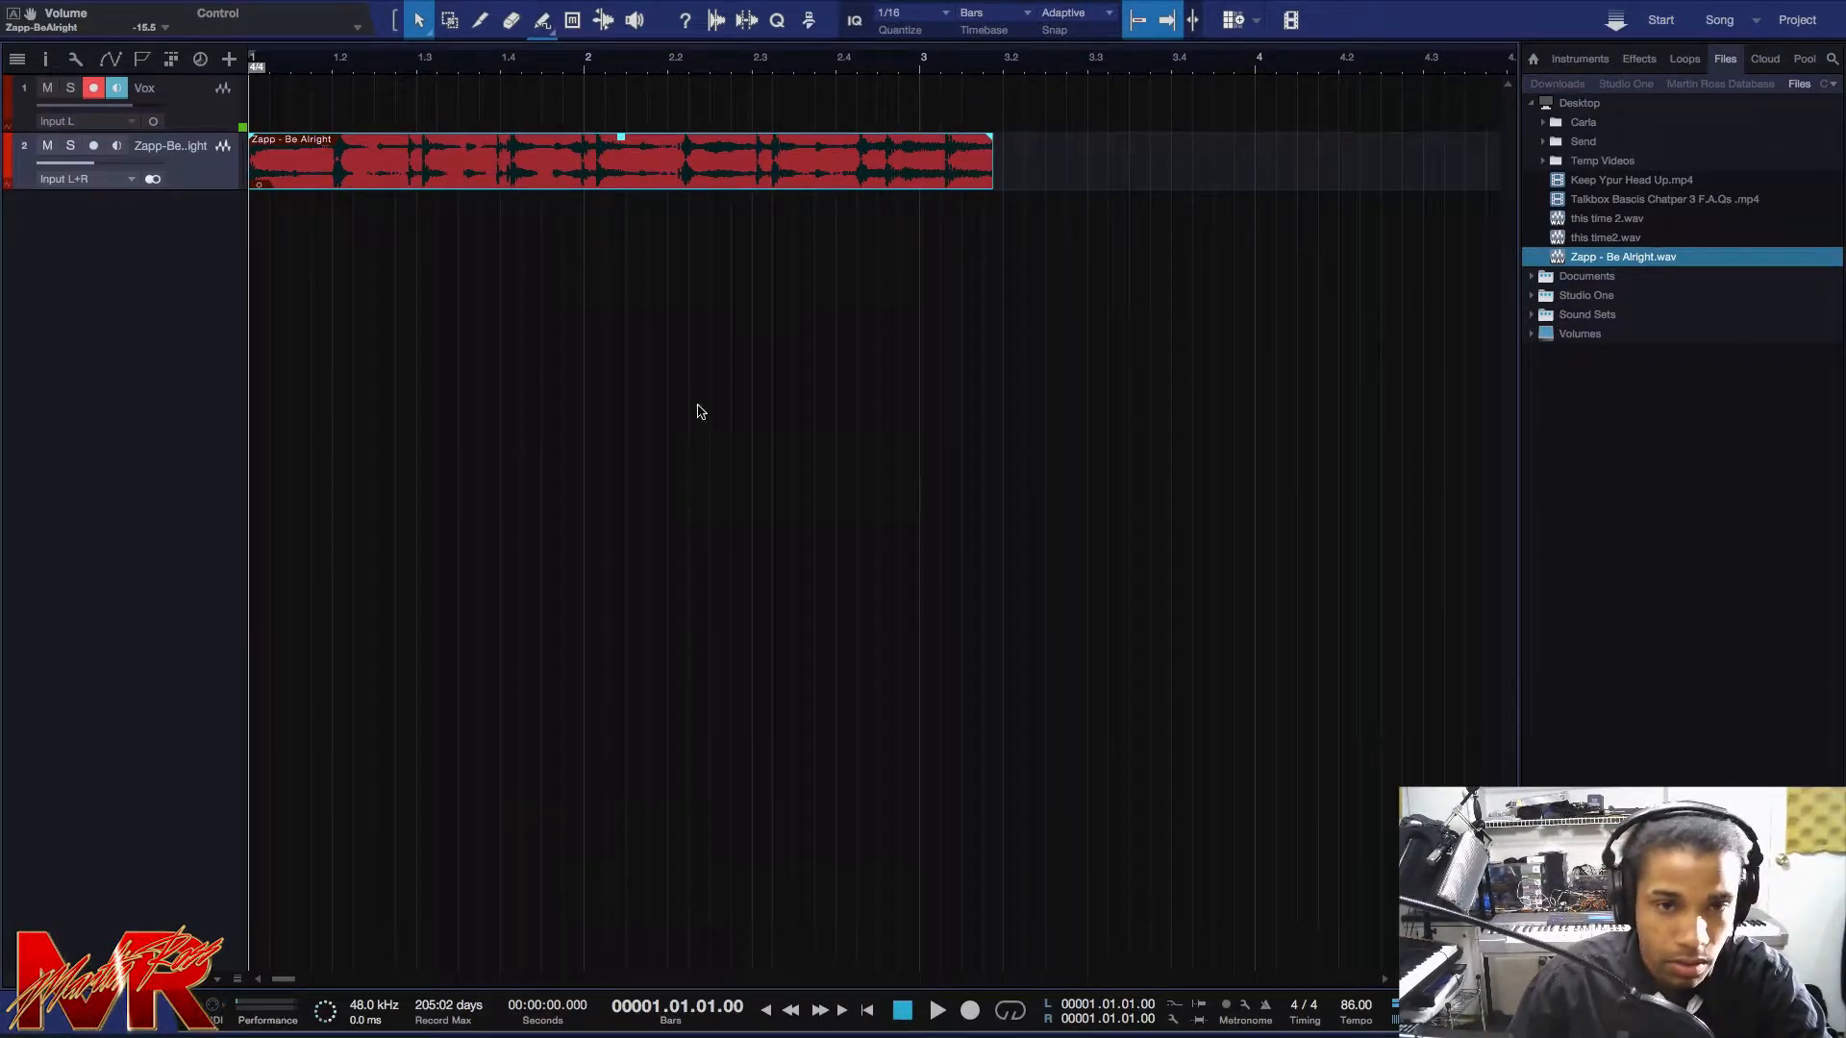
pyautogui.press('space')
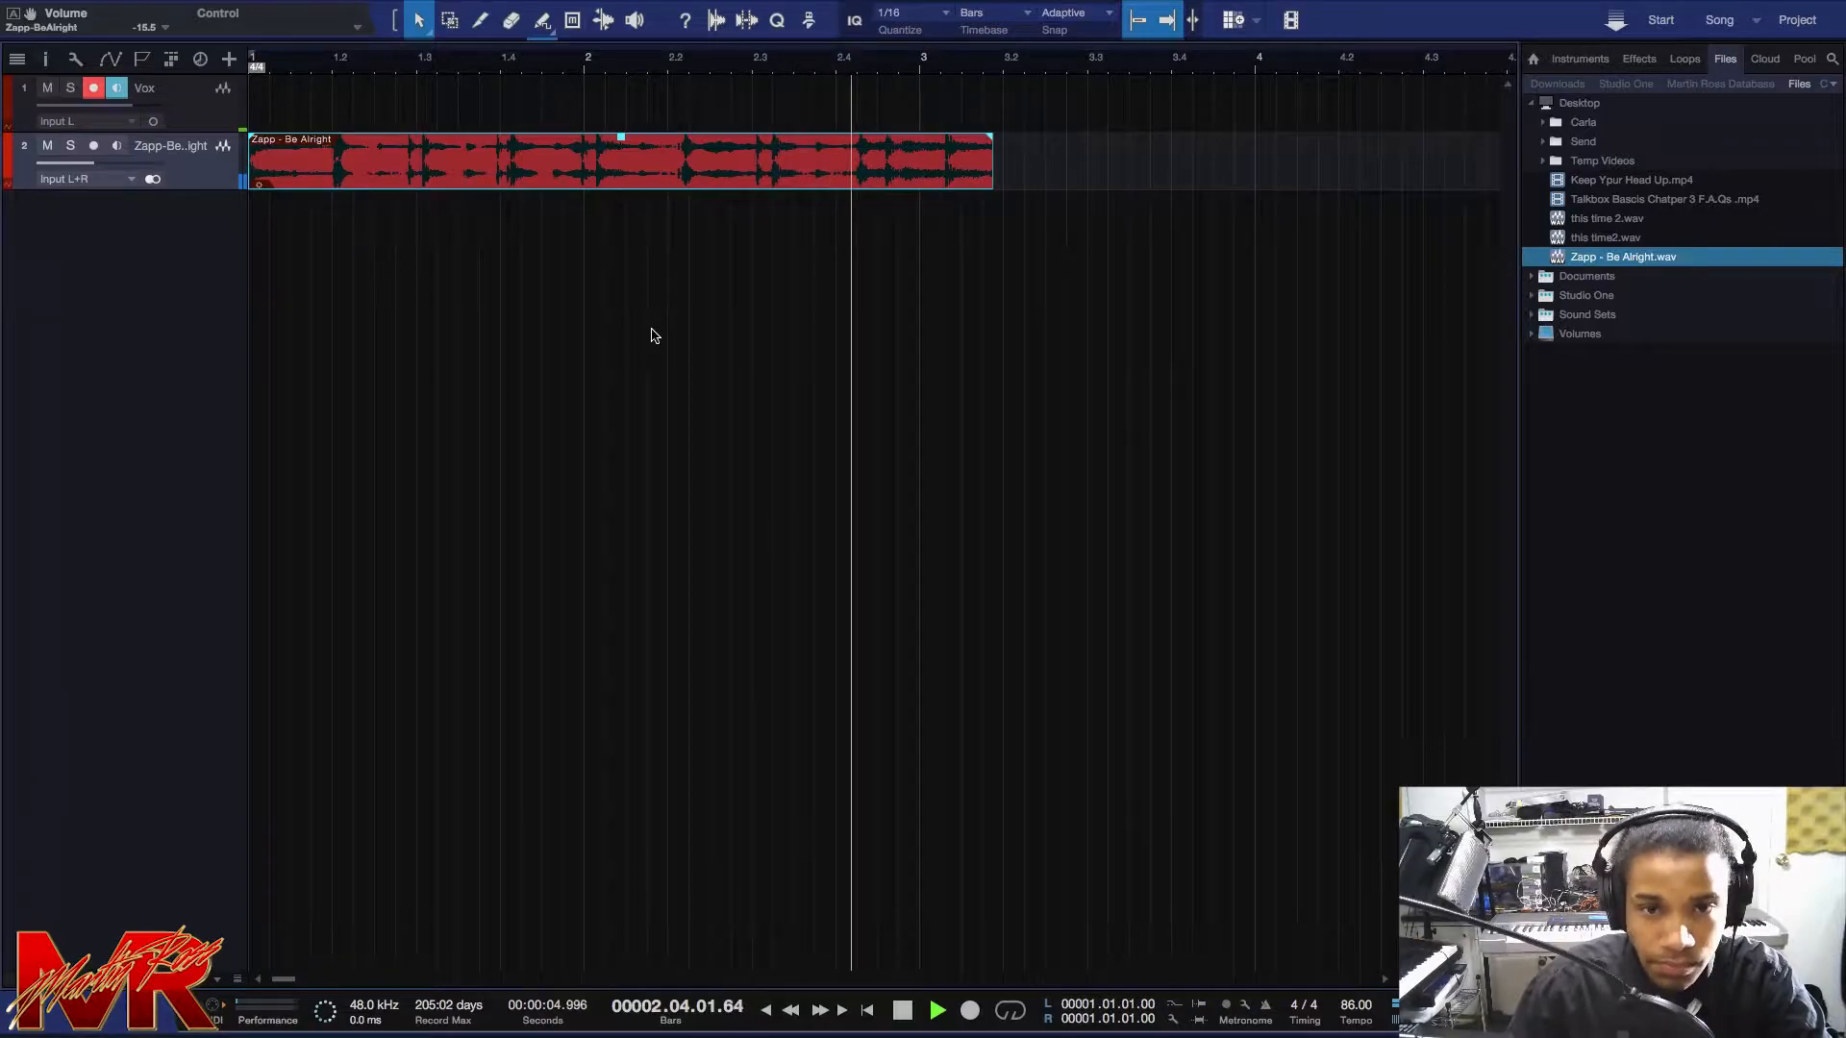
pyautogui.press('space')
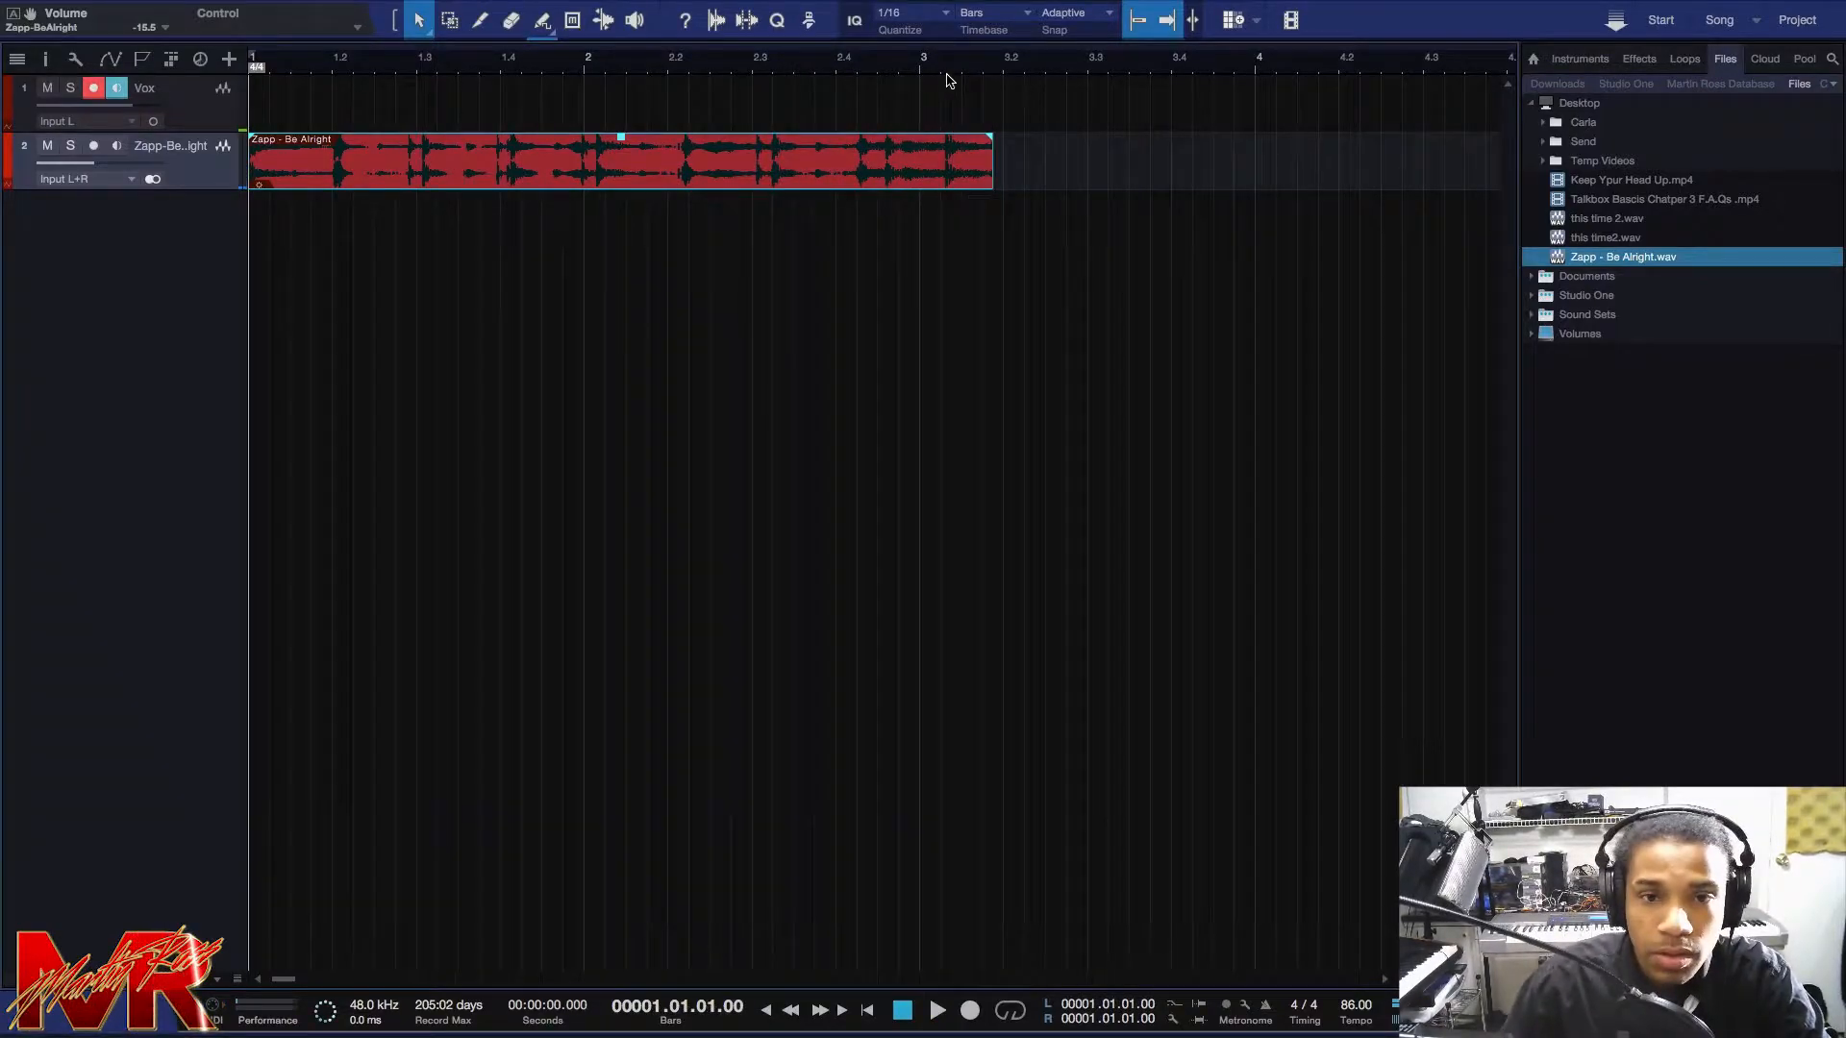
# Split the clip just before the drum hit that follows bar 3 and erase the leftover tail.
pyautogui.keyDown('ctrl'); pyautogui.scroll(3, 947, 81); pyautogui.keyUp('ctrl')
pyautogui.keyDown('ctrl'); pyautogui.scroll(2, 950, 73); pyautogui.keyUp('ctrl')
pyautogui.press('3')
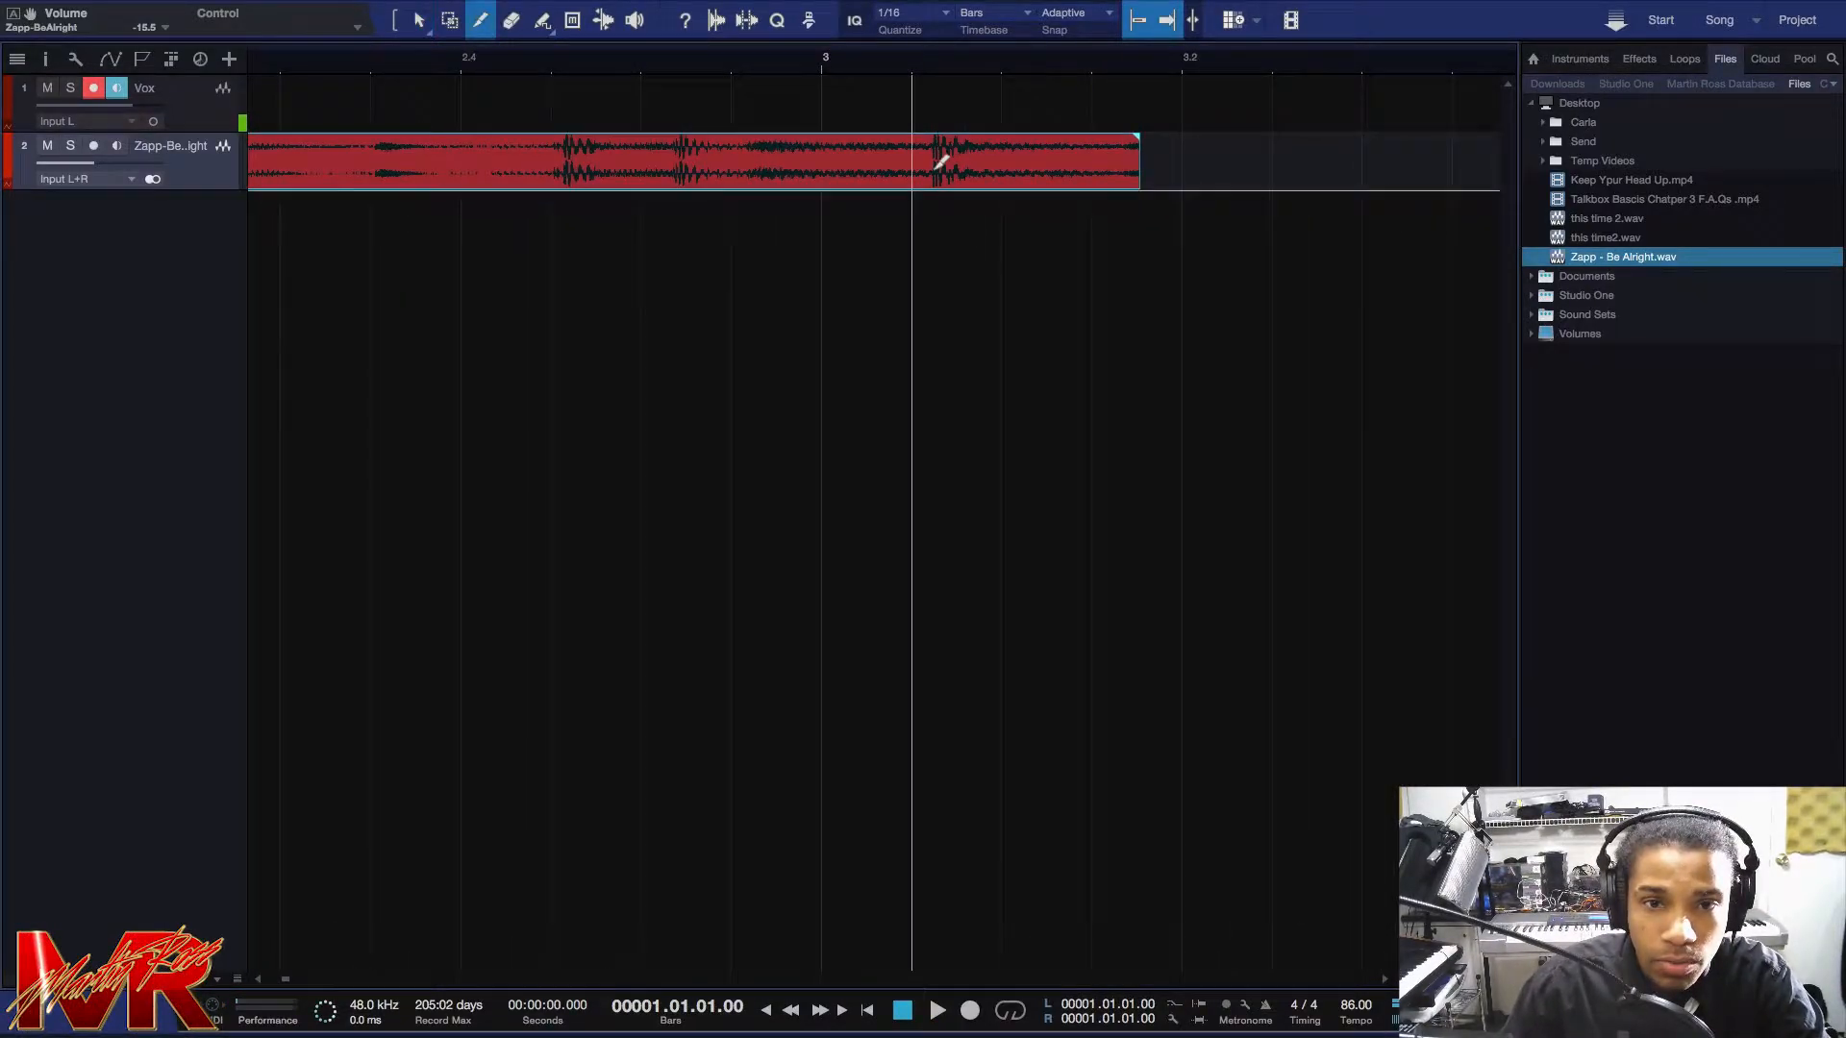
pyautogui.keyDown('ctrl'); pyautogui.scroll(5, 933, 81); pyautogui.keyUp('ctrl')
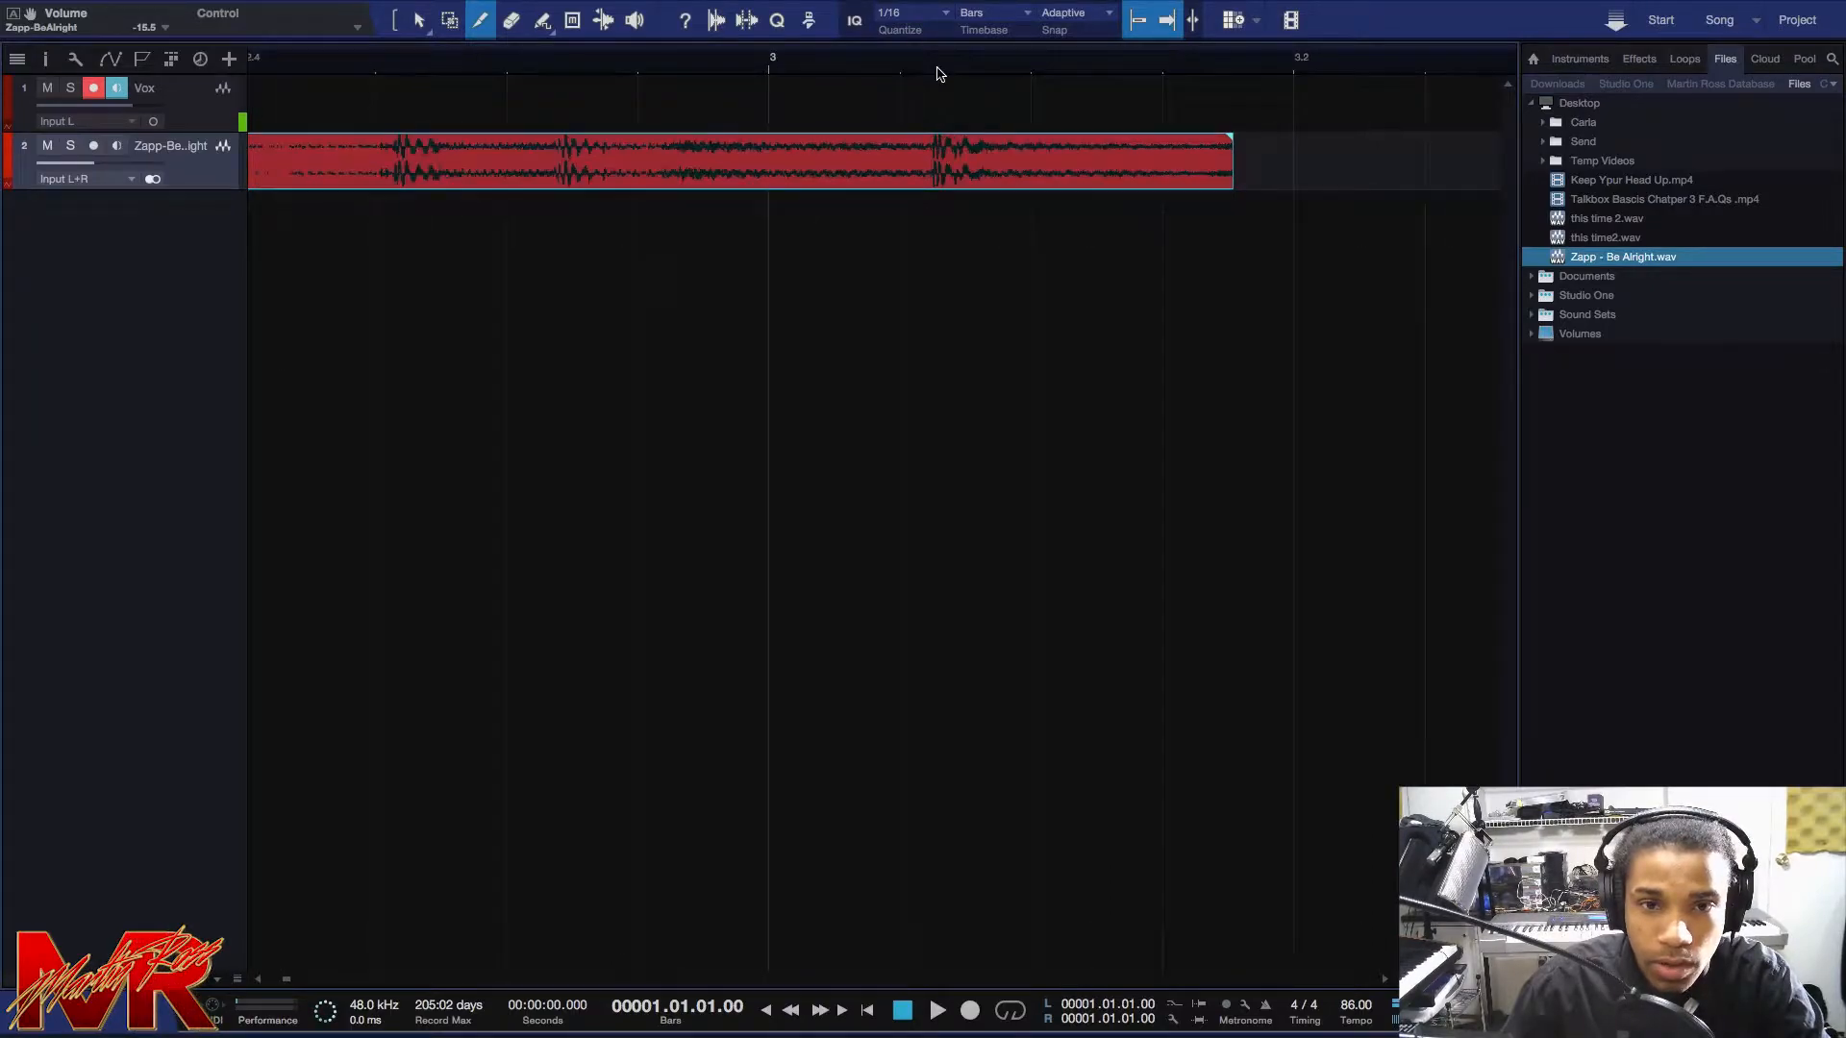
pyautogui.click(888, 159)
pyautogui.press('4')
pyautogui.click(894, 155)
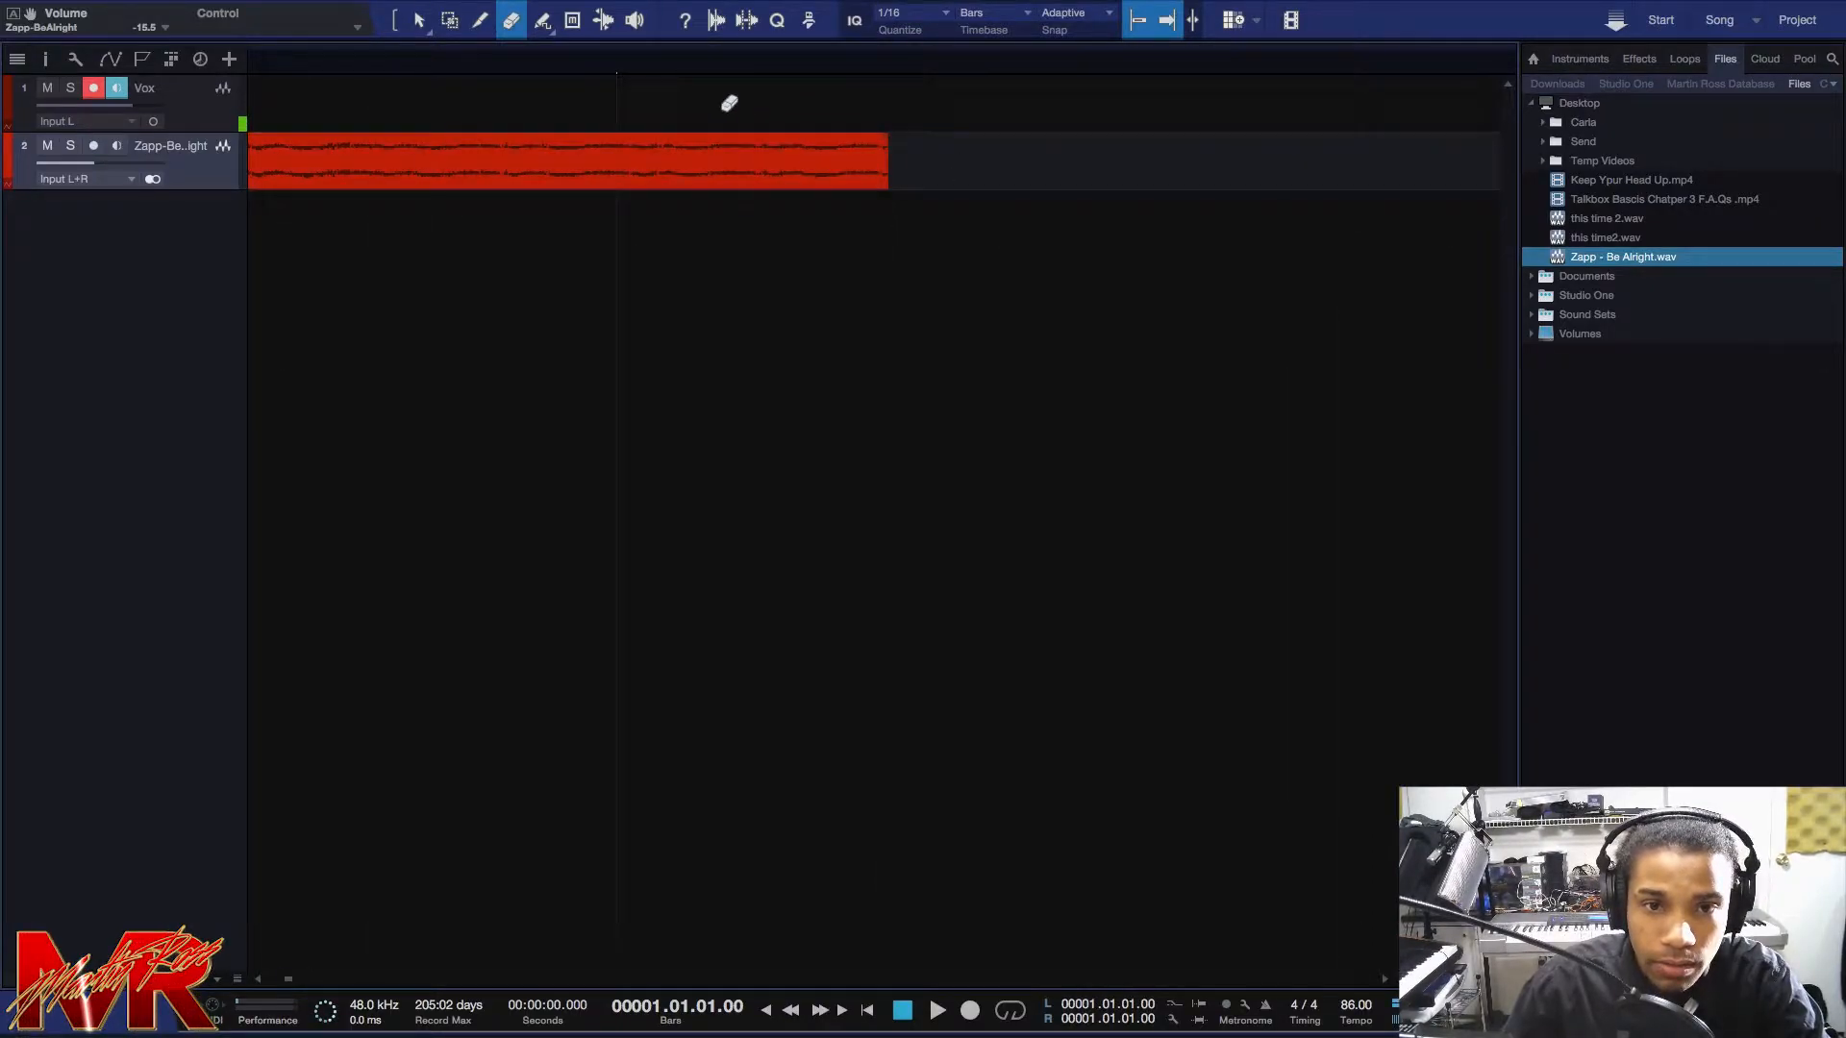
pyautogui.keyDown('ctrl'); pyautogui.scroll(-6, 668, 70); pyautogui.keyUp('ctrl')
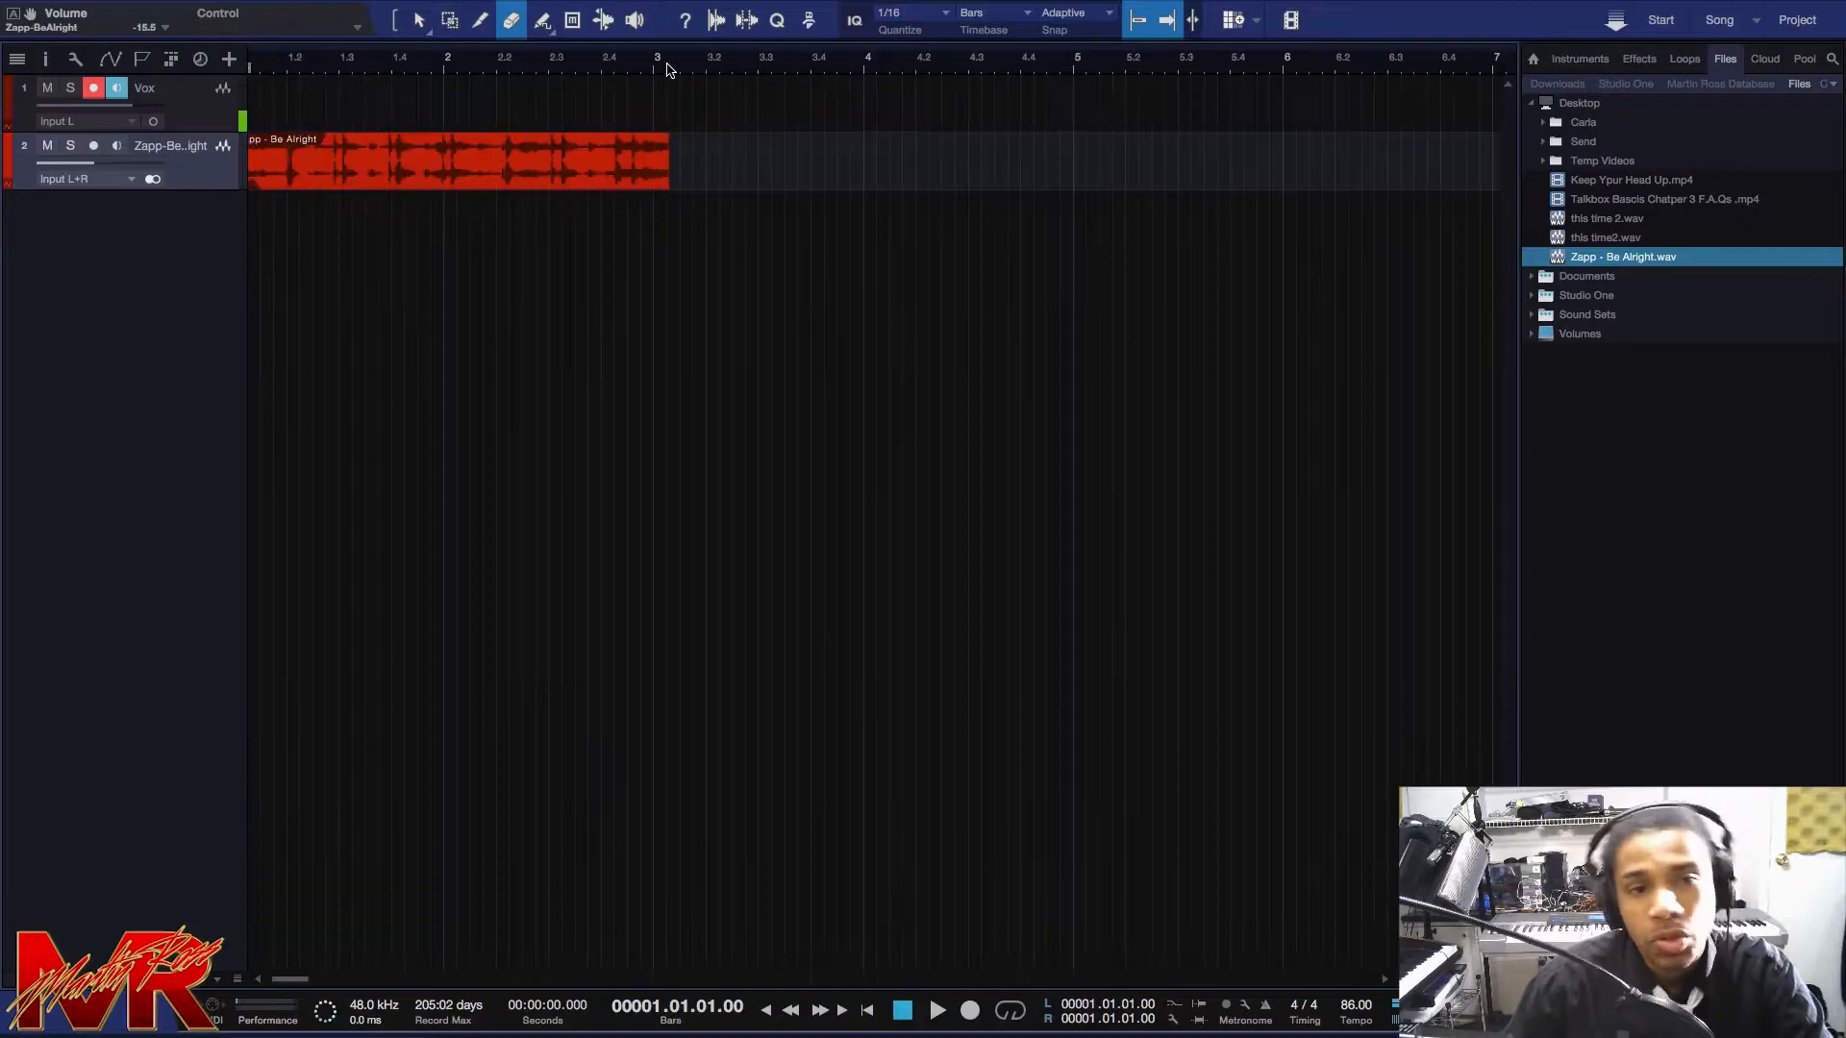
# Time-stretch the clip so that its end lands on bar 3, making it exactly two bars long.
pyautogui.press('1')
pyautogui.click(623, 186)
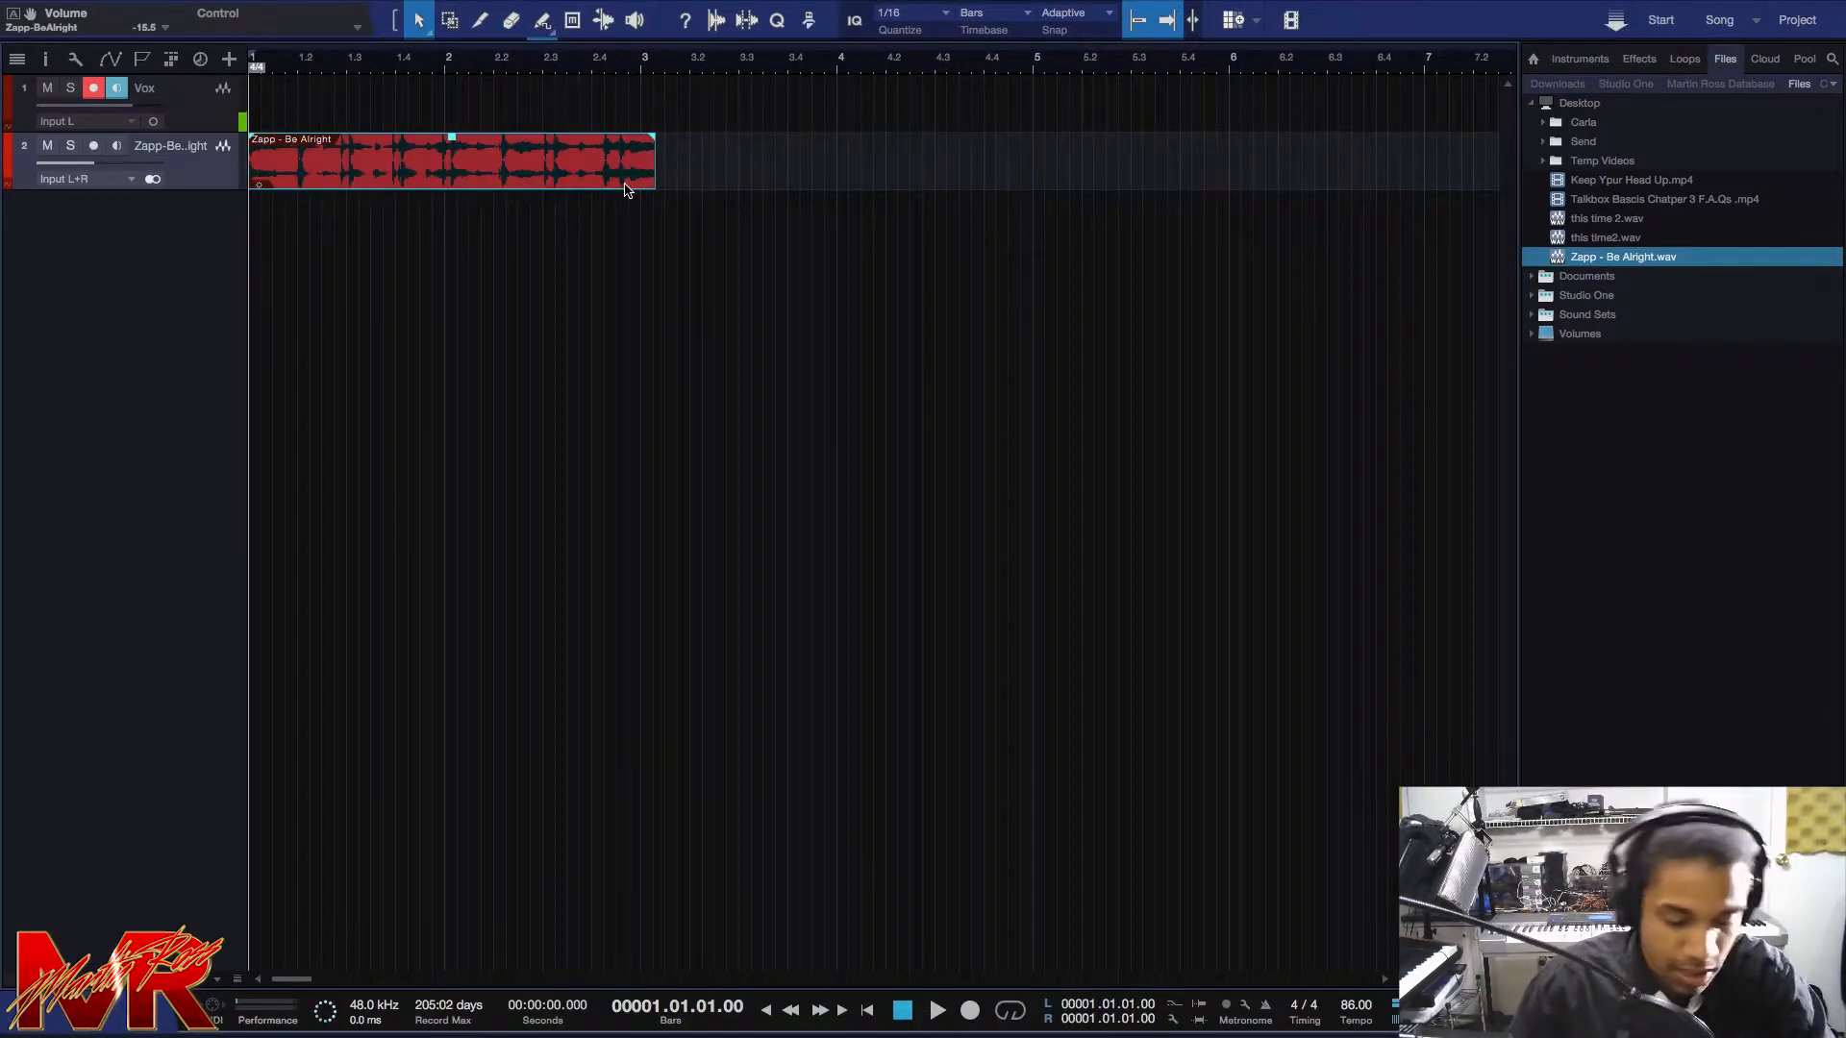
pyautogui.moveTo(658, 173); pyautogui.dragTo(644, 172)
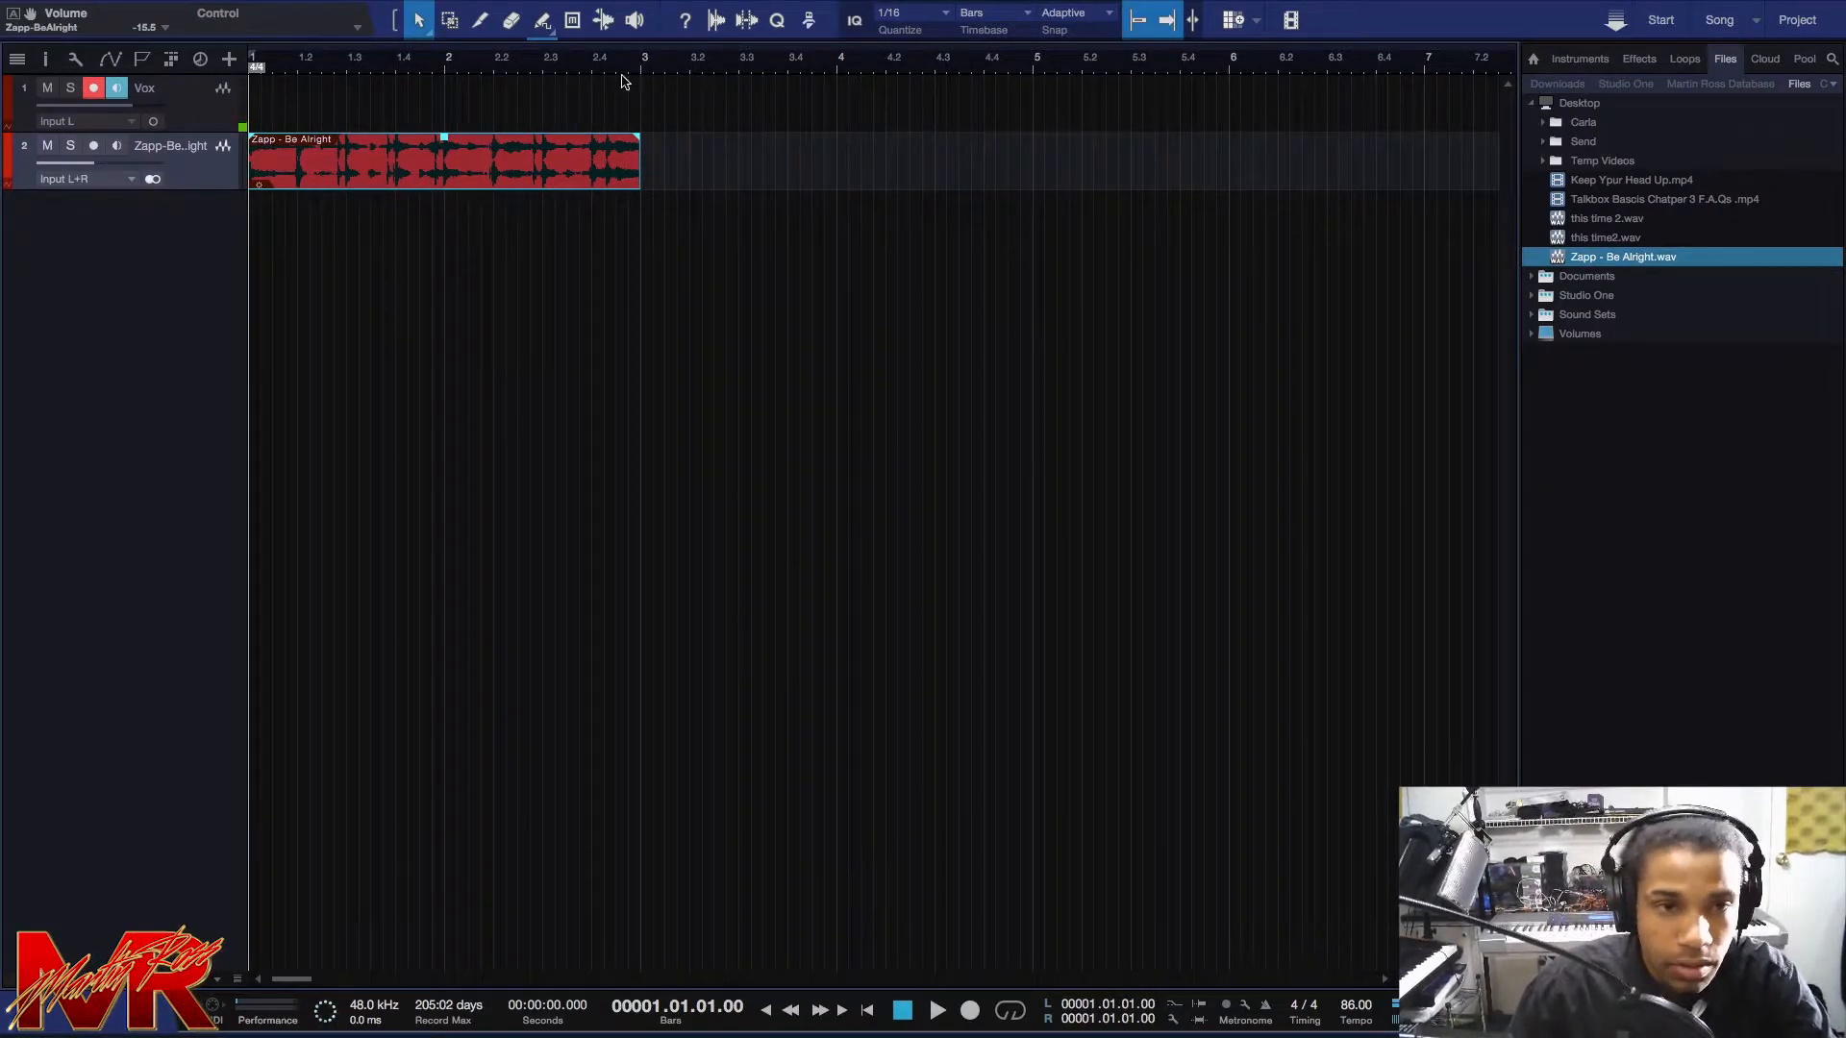
# Set the loop range to the two-bar clip, turn looping on and play the loop.
pyautogui.press('p')
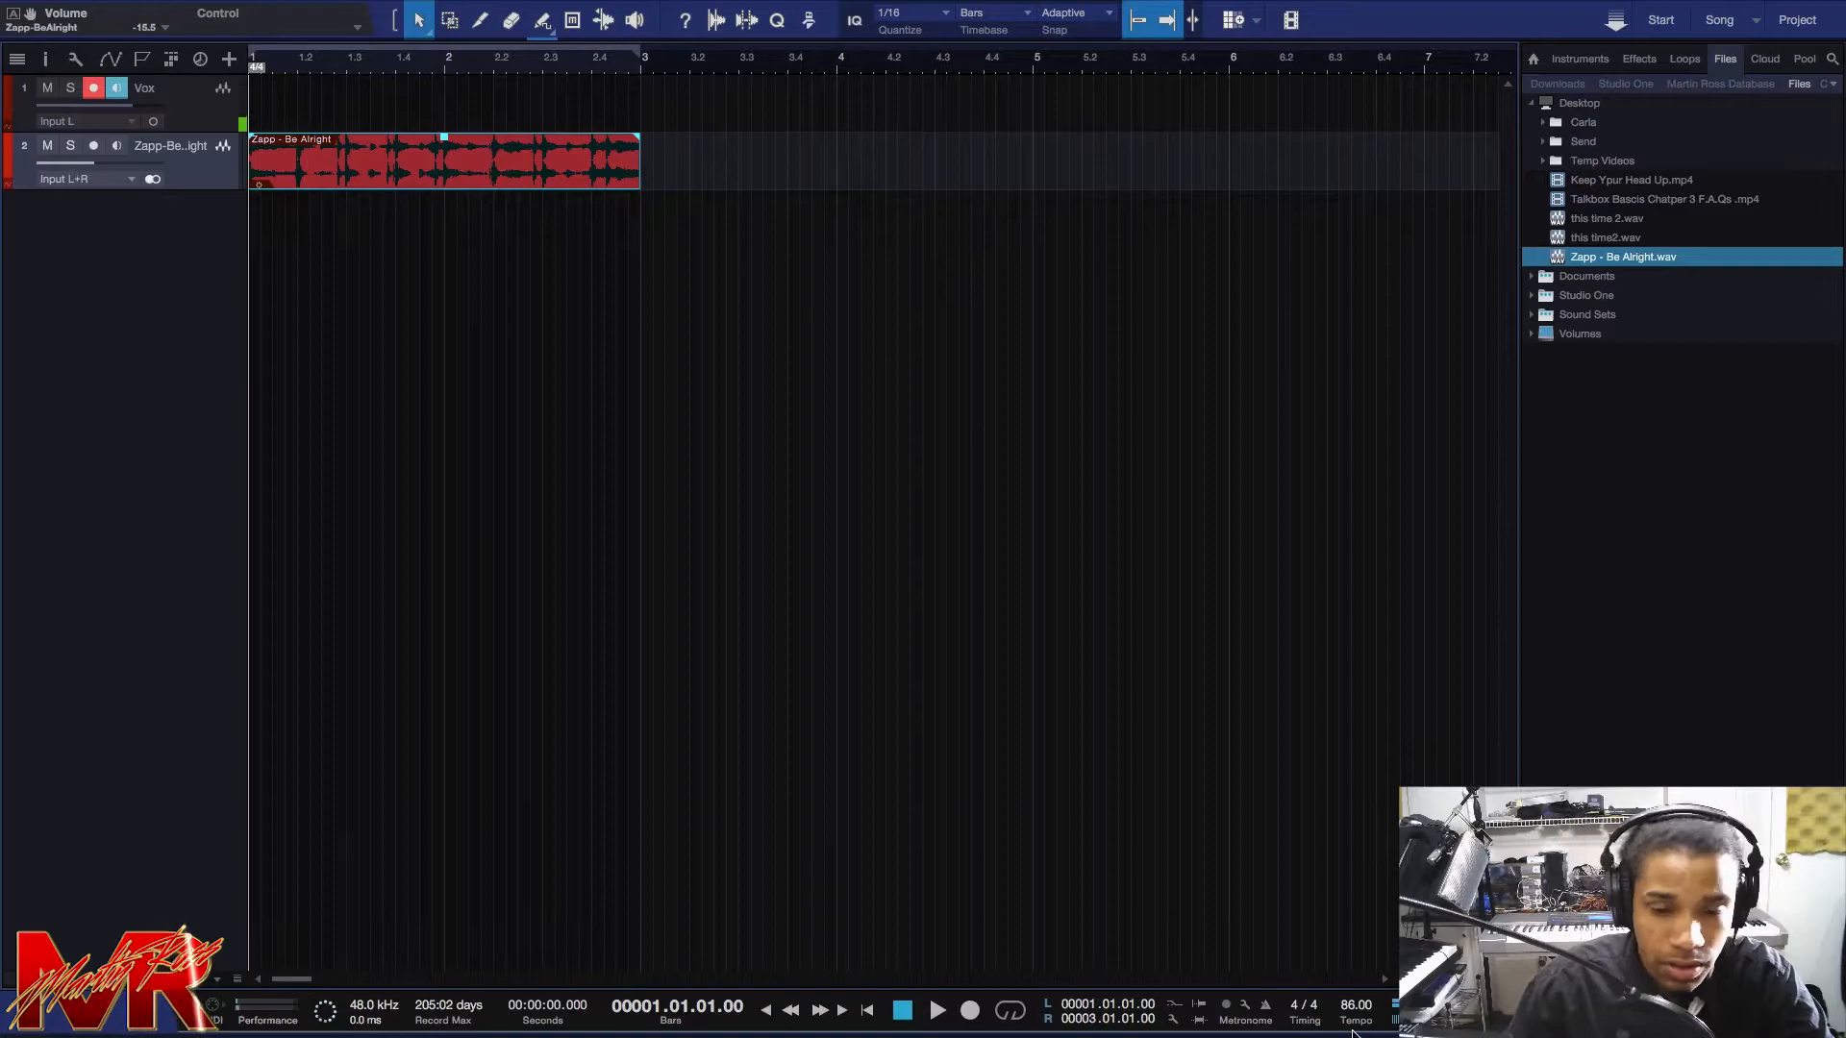
pyautogui.click(1021, 1008)
pyautogui.press('space')
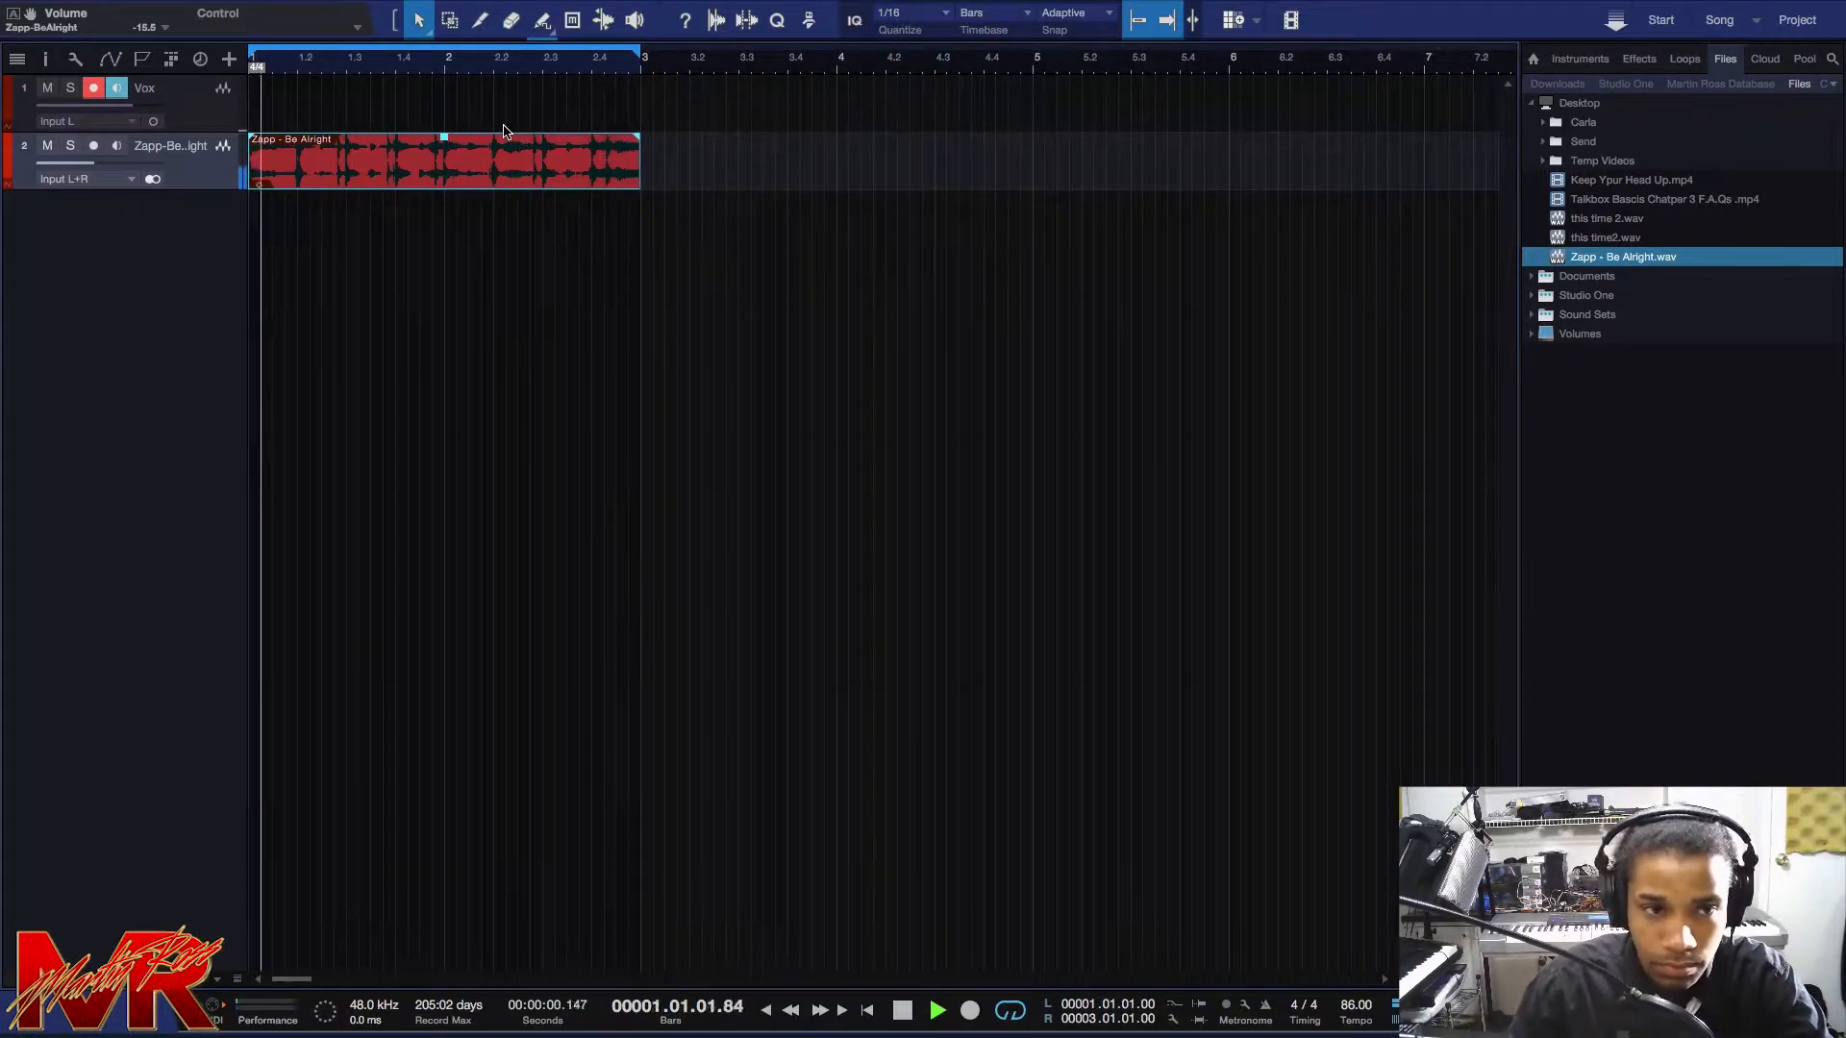
pyautogui.press('space')
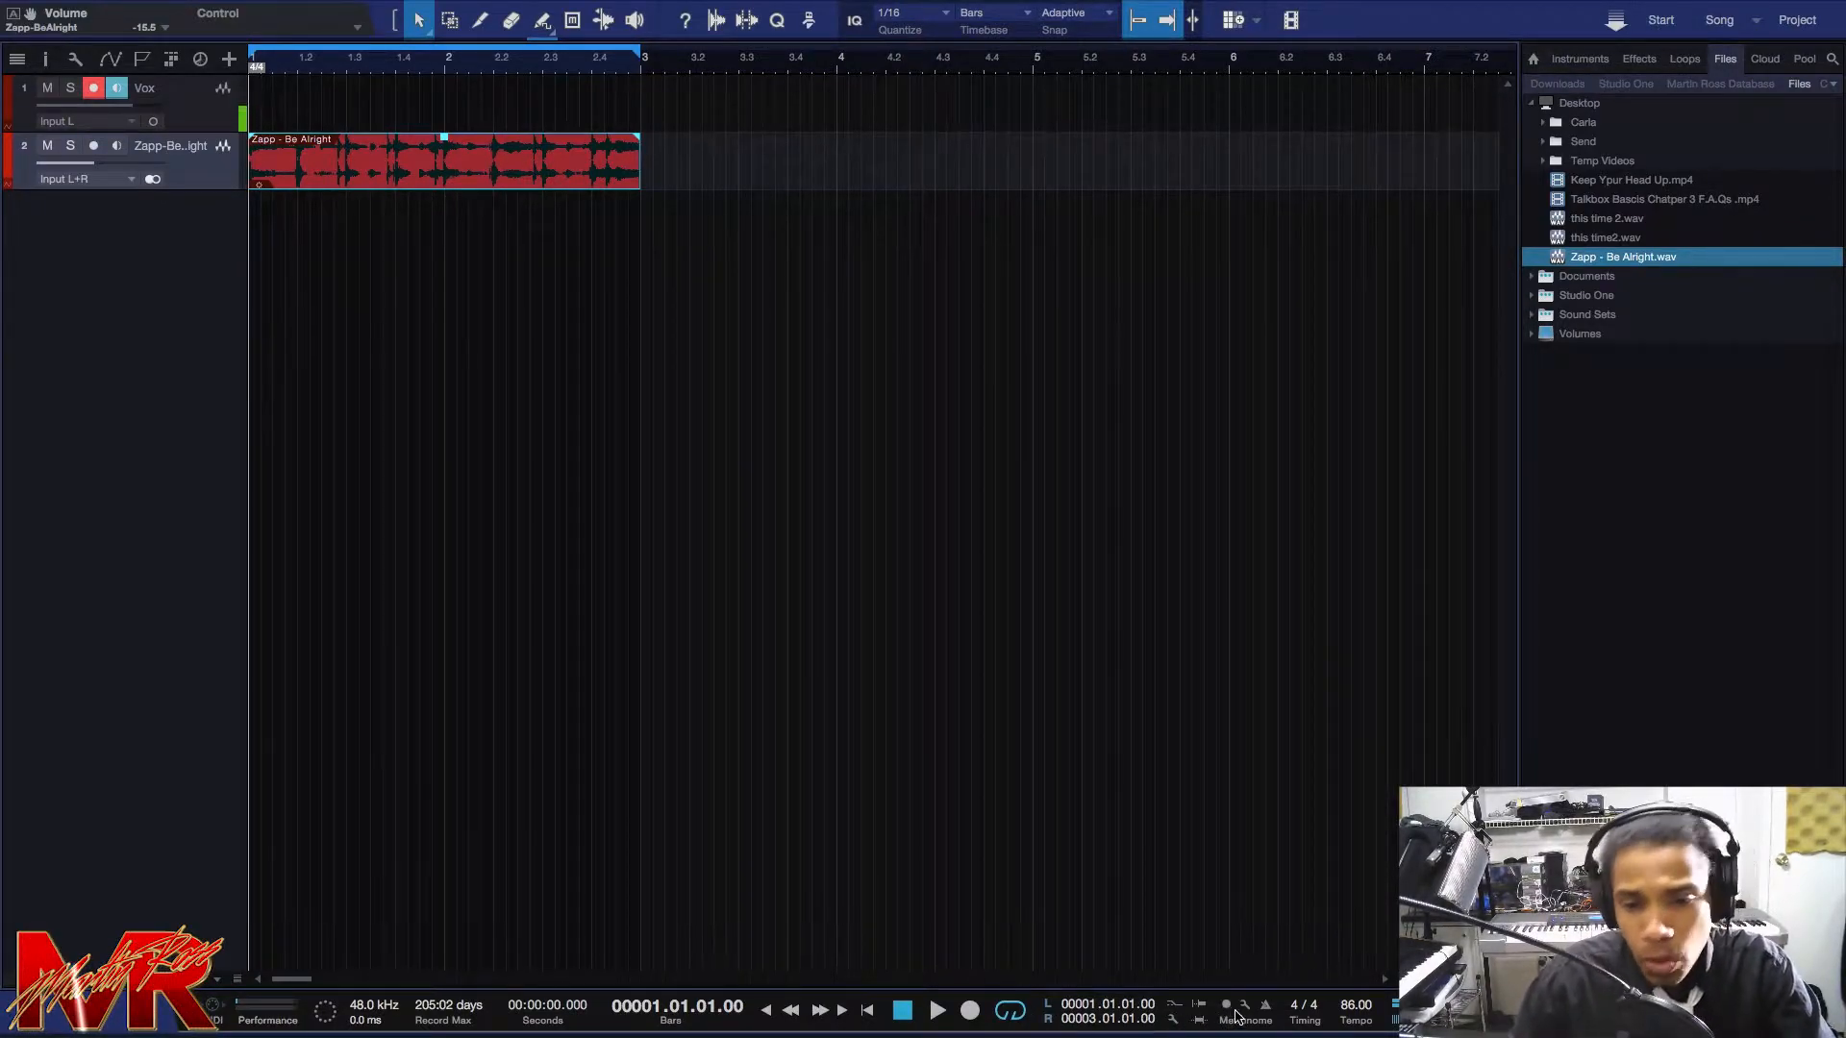
# Enable the metronome and play the looped clip against its click.
pyautogui.click(1265, 1006)
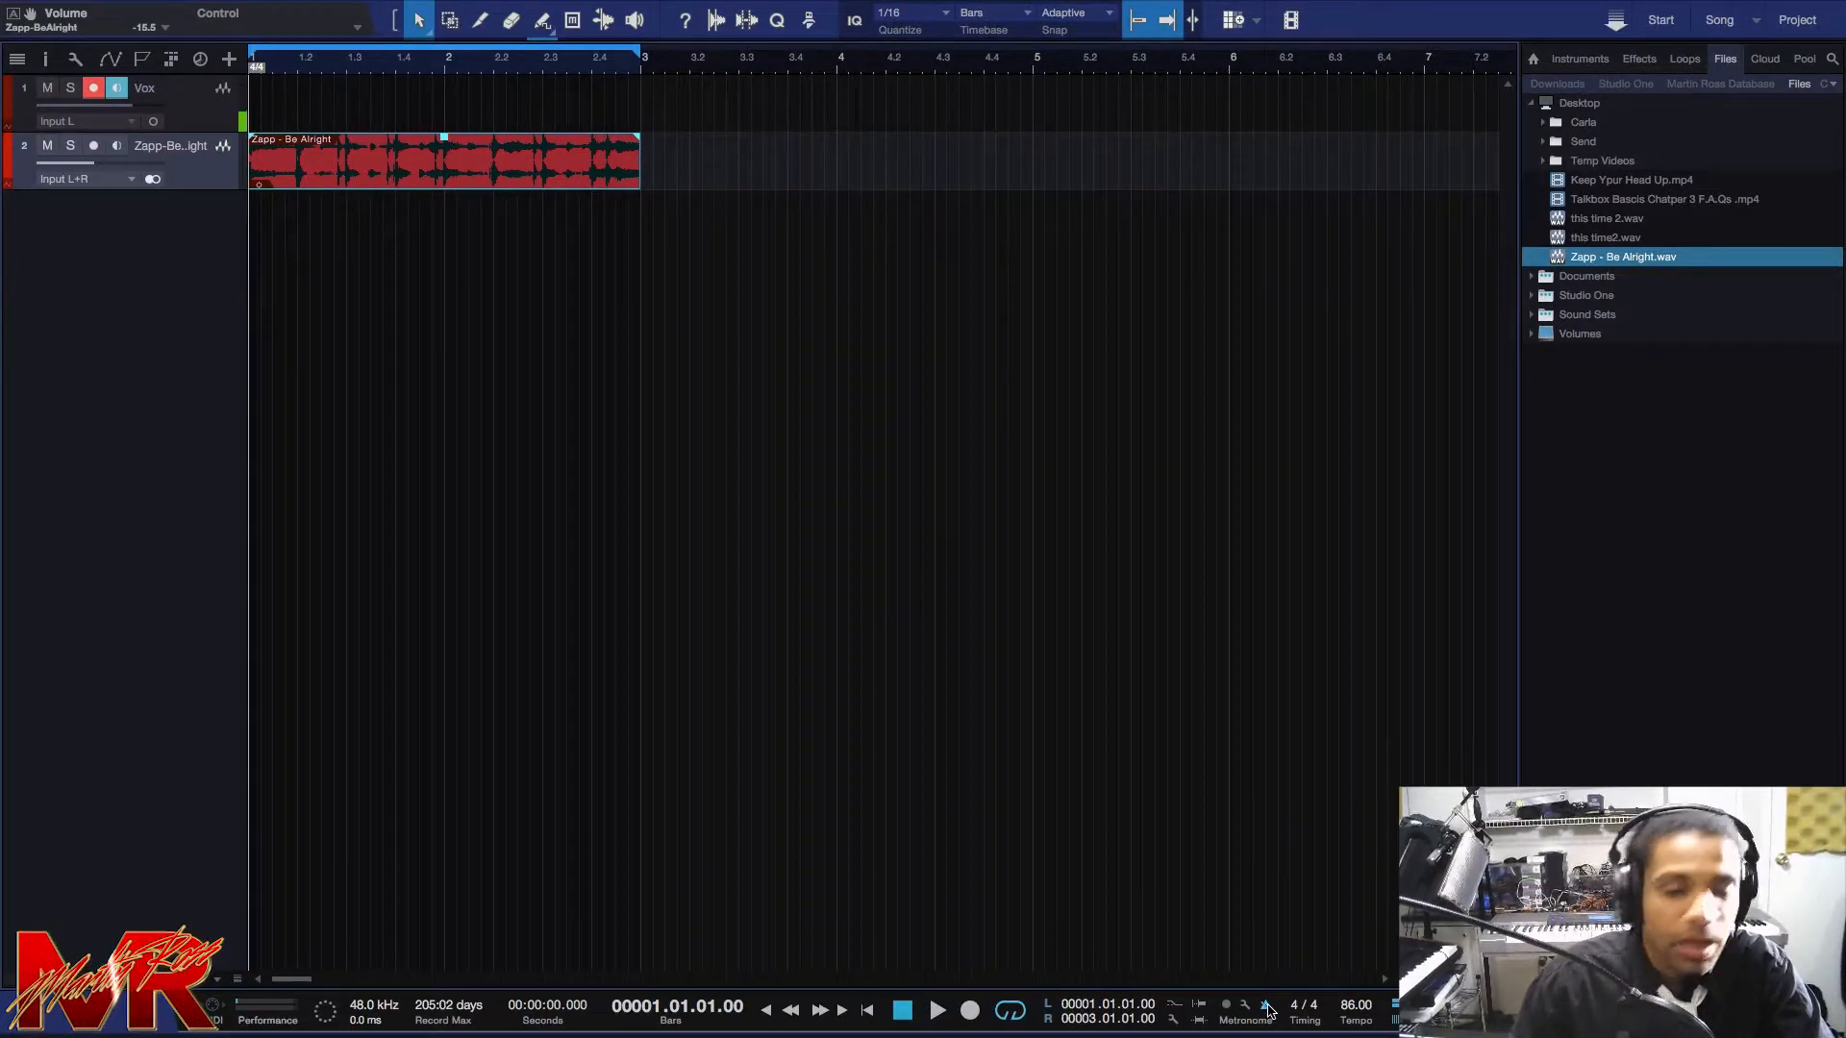
pyautogui.press('space')
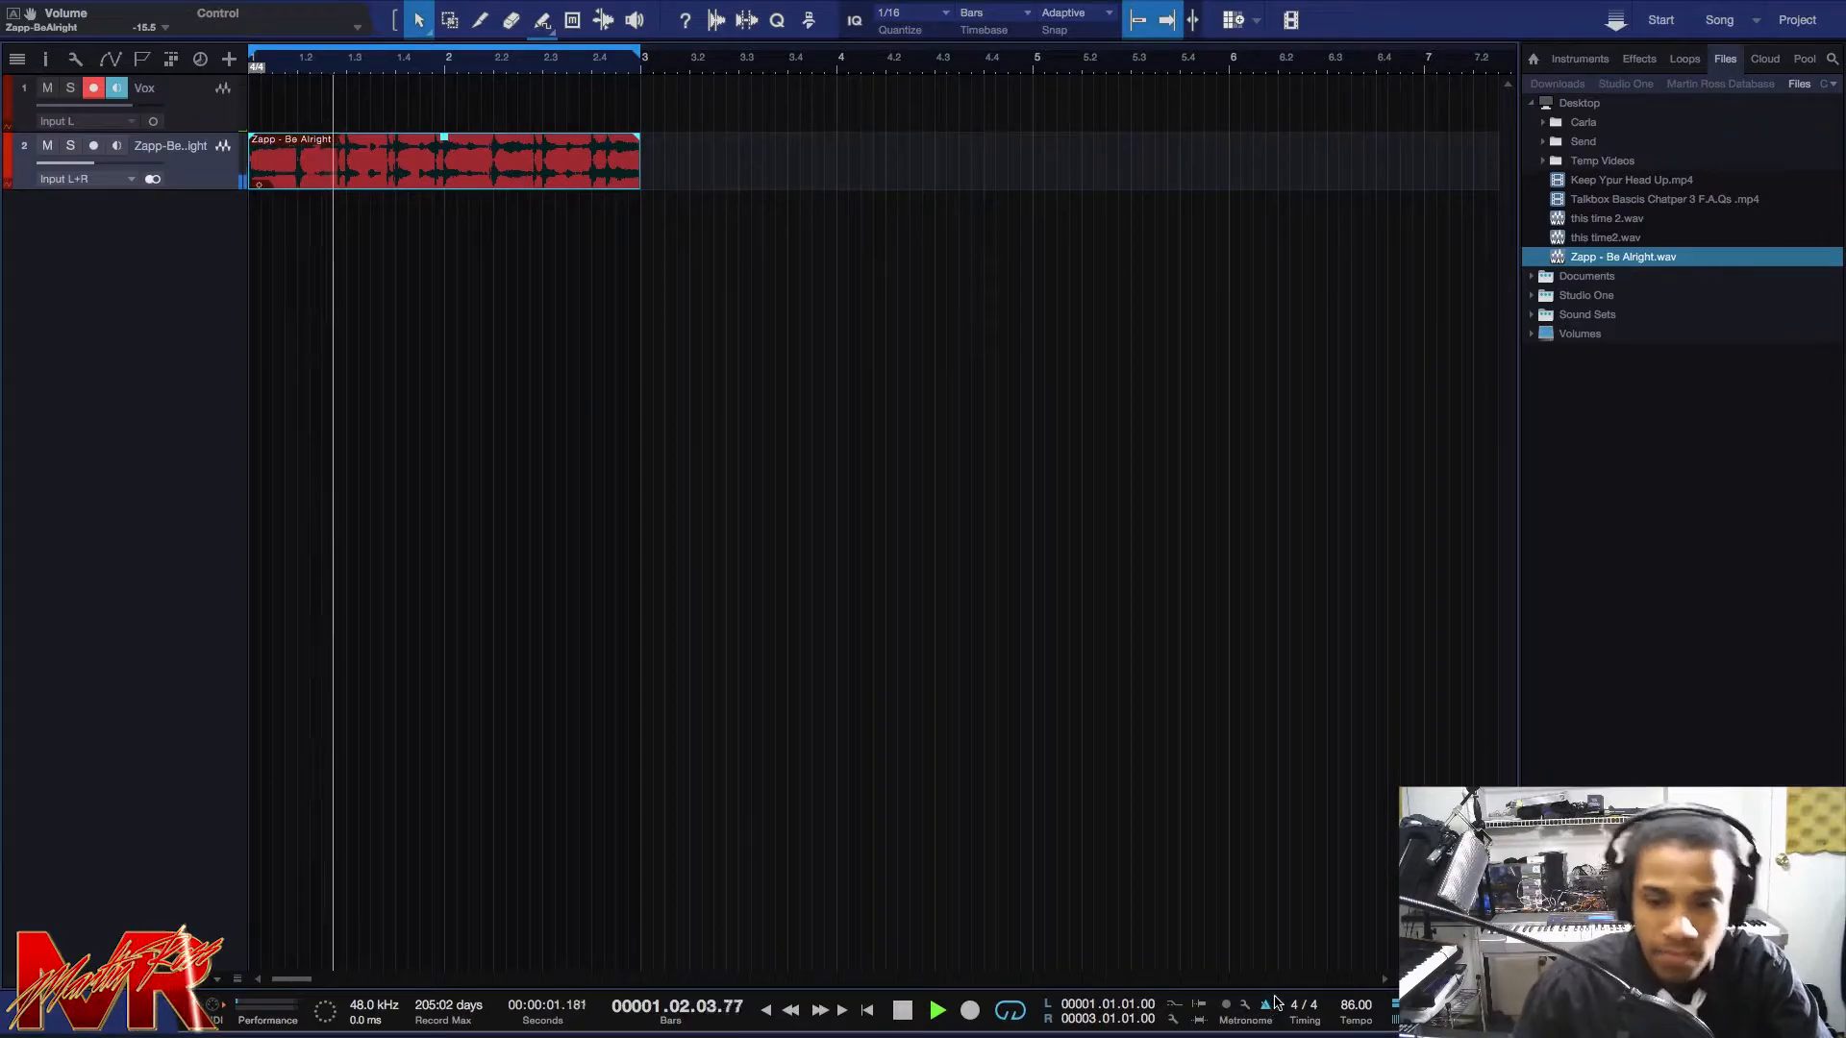
pyautogui.press('space')
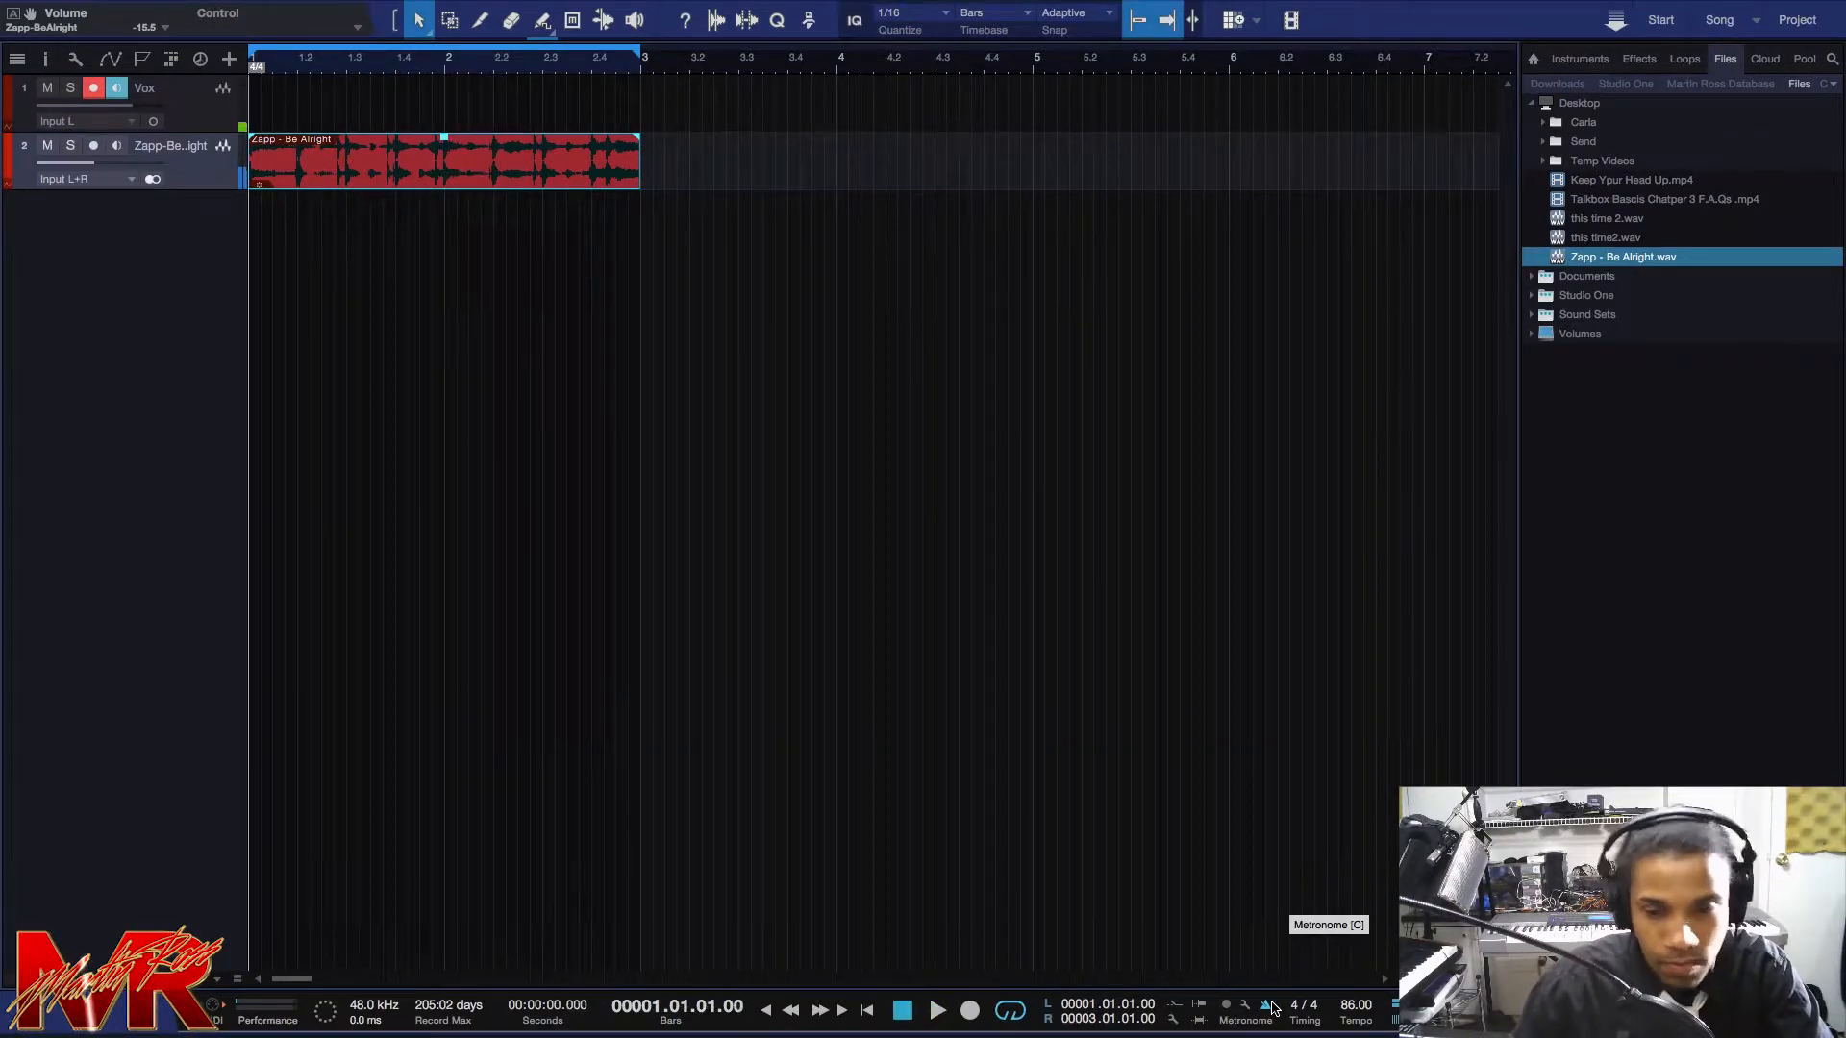
# Place a second copy of Zapp - Be Alright.wav on a new track starting at bar 3.
pyautogui.click(1560, 275)
pyautogui.moveTo(1559, 261); pyautogui.dragTo(679, 372)
pyautogui.scroll(-10, 741, 63)
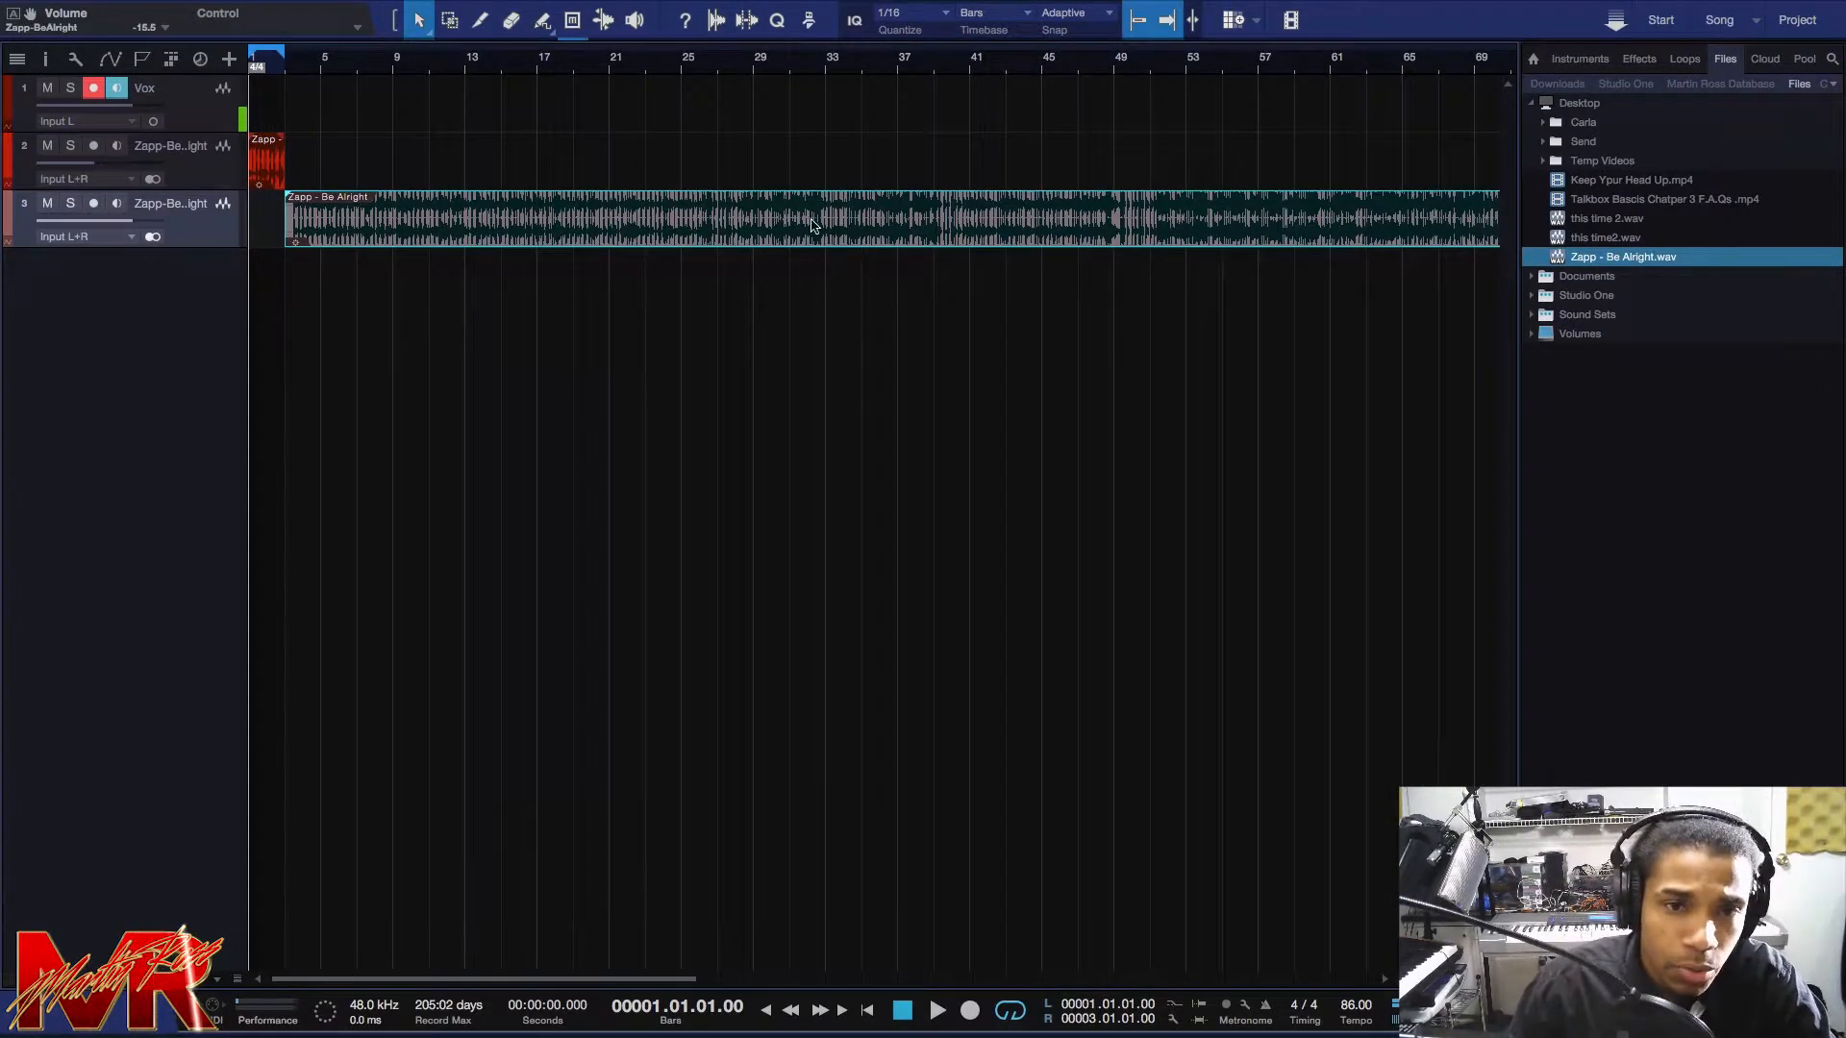
# Check the passage between bars 29 and 32 of the second song copy, playing it briefly from bar 30.
pyautogui.click(753, 74)
pyautogui.scroll(10, 754, 73)
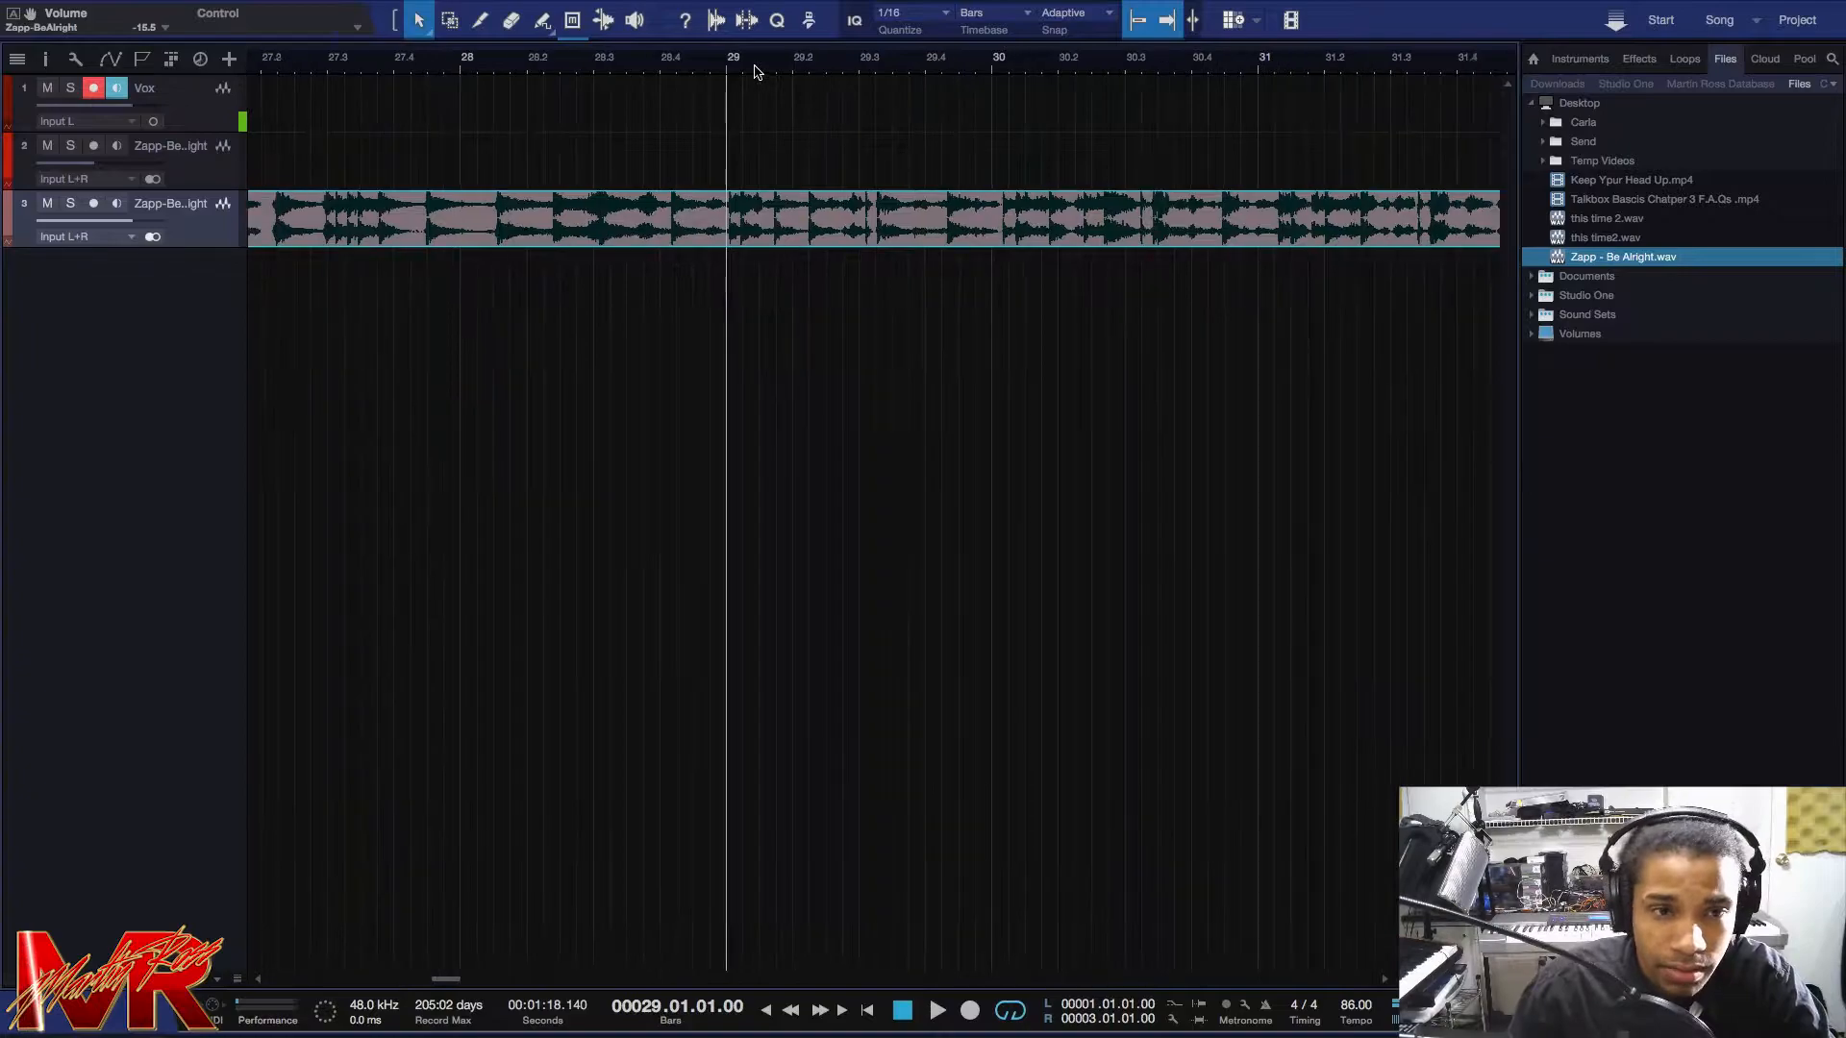
pyautogui.scroll(-2, 755, 72)
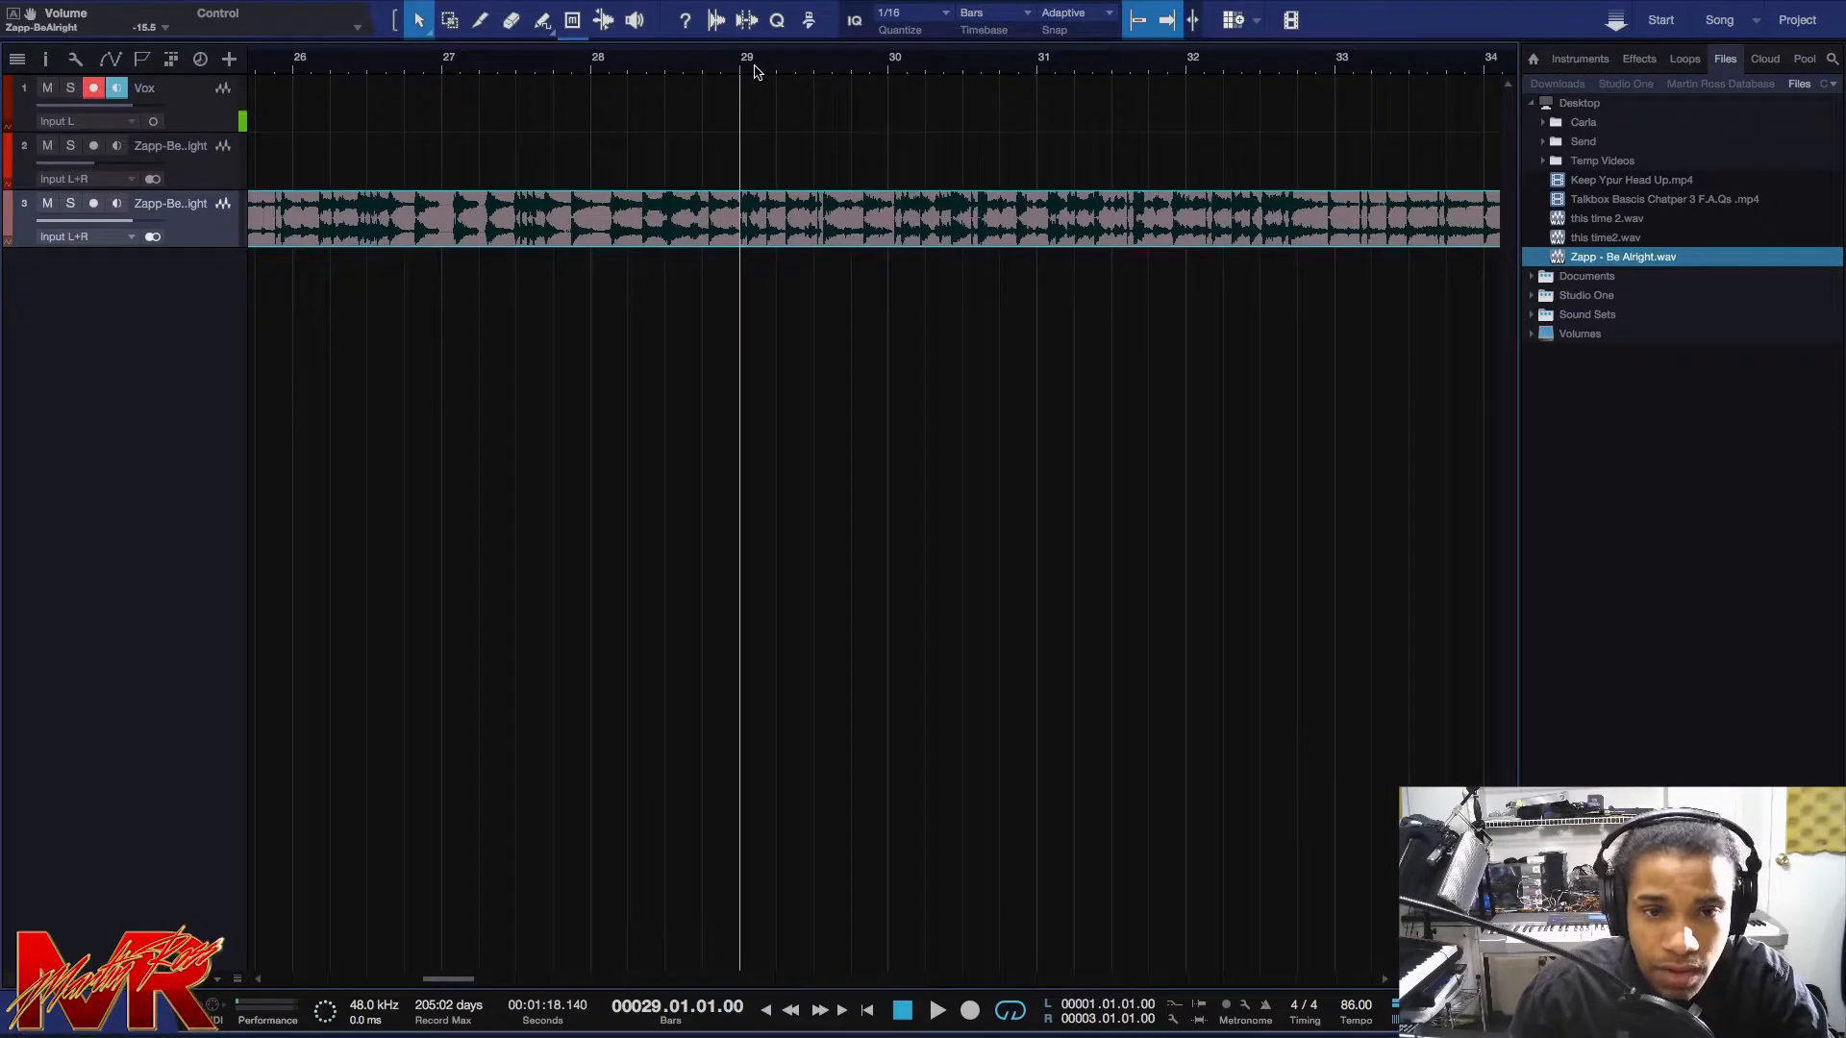
pyautogui.click(1185, 77)
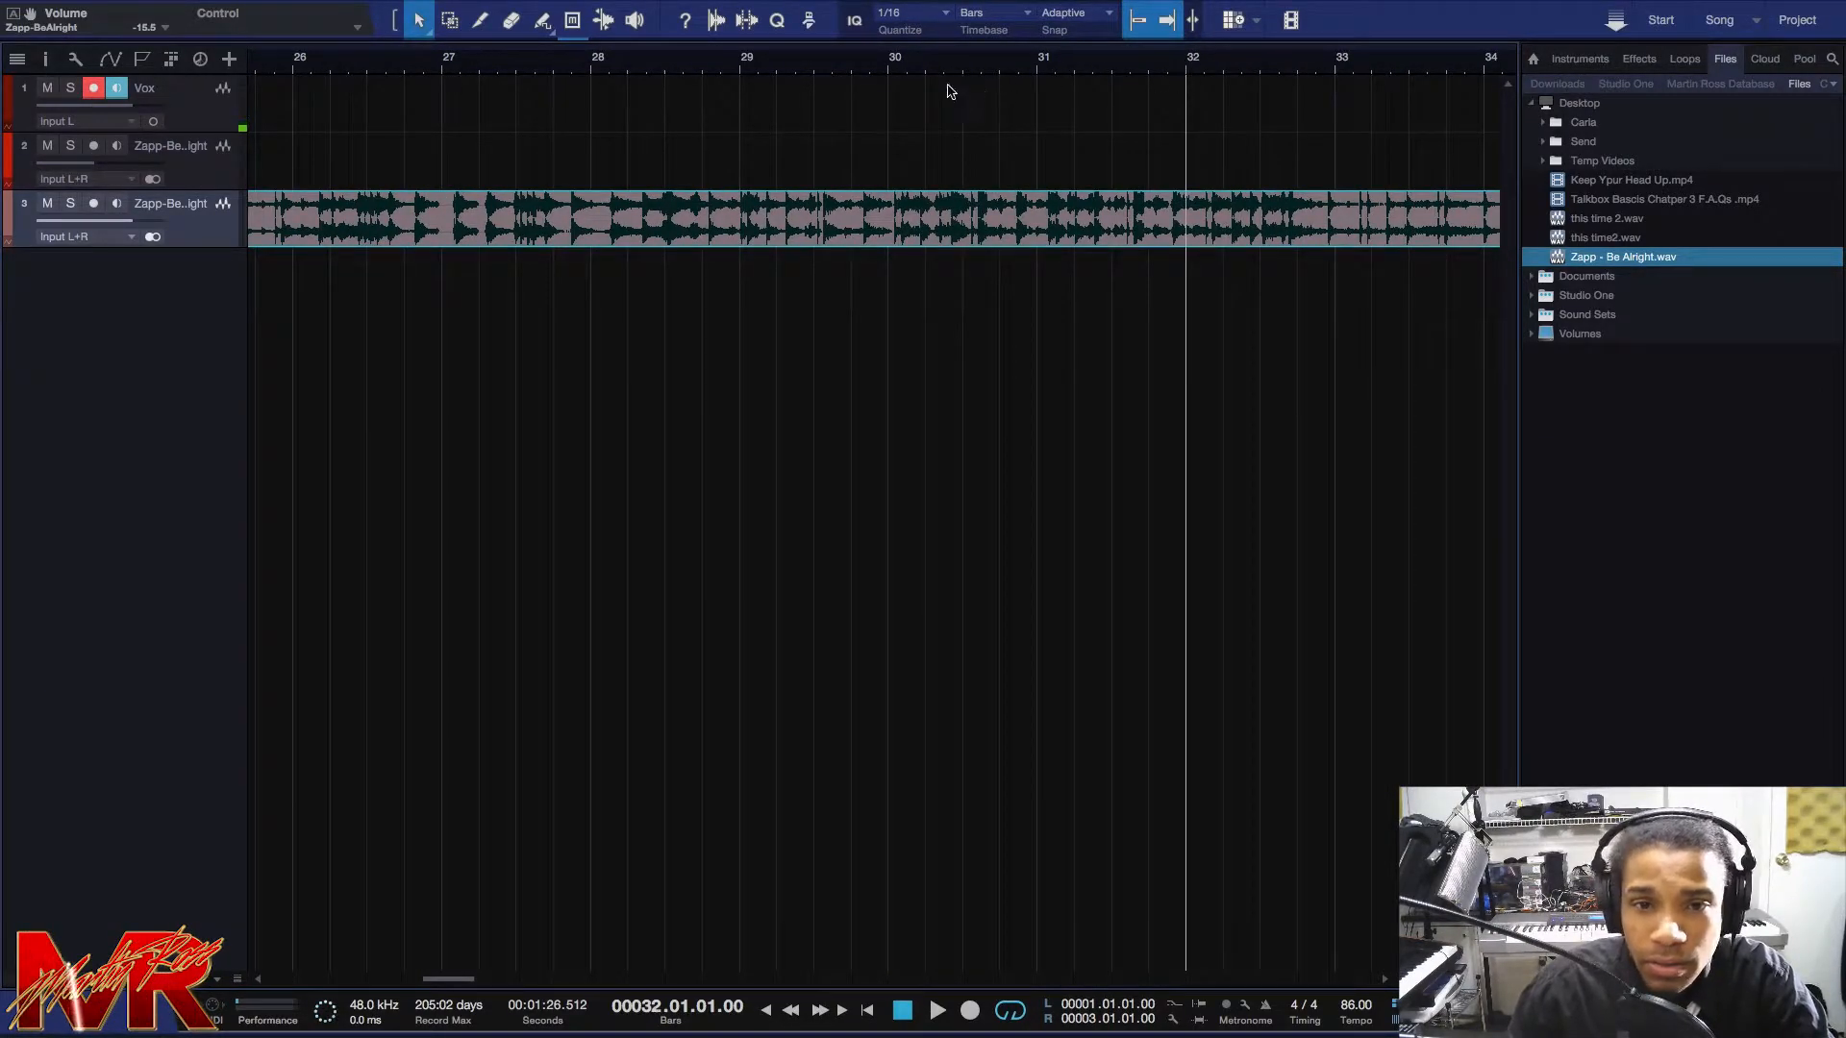
pyautogui.click(892, 75)
pyautogui.press('space')
pyautogui.press('space')
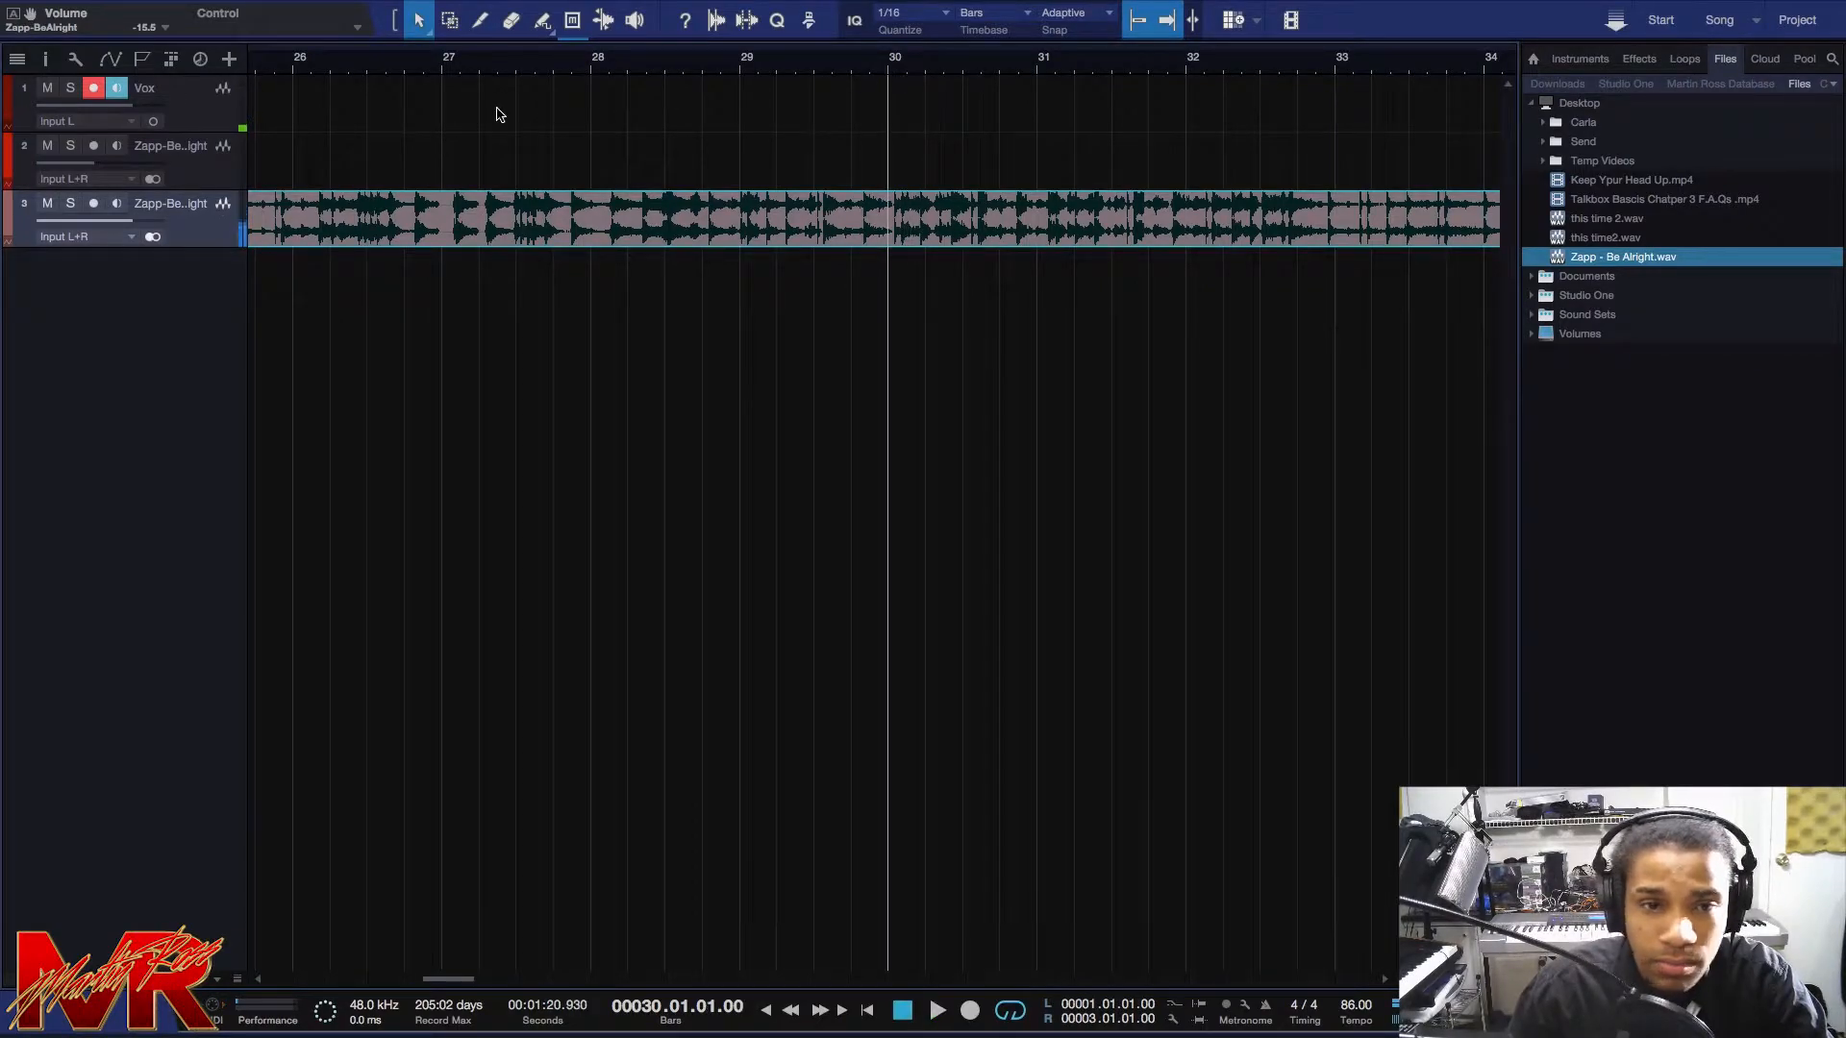
# Lower the second song copy's track volume to -28.2 dB and play from between bars 27 and 28.
pyautogui.click(508, 71)
pyautogui.moveTo(123, 225); pyautogui.dragTo(60, 225)
pyautogui.press('space')
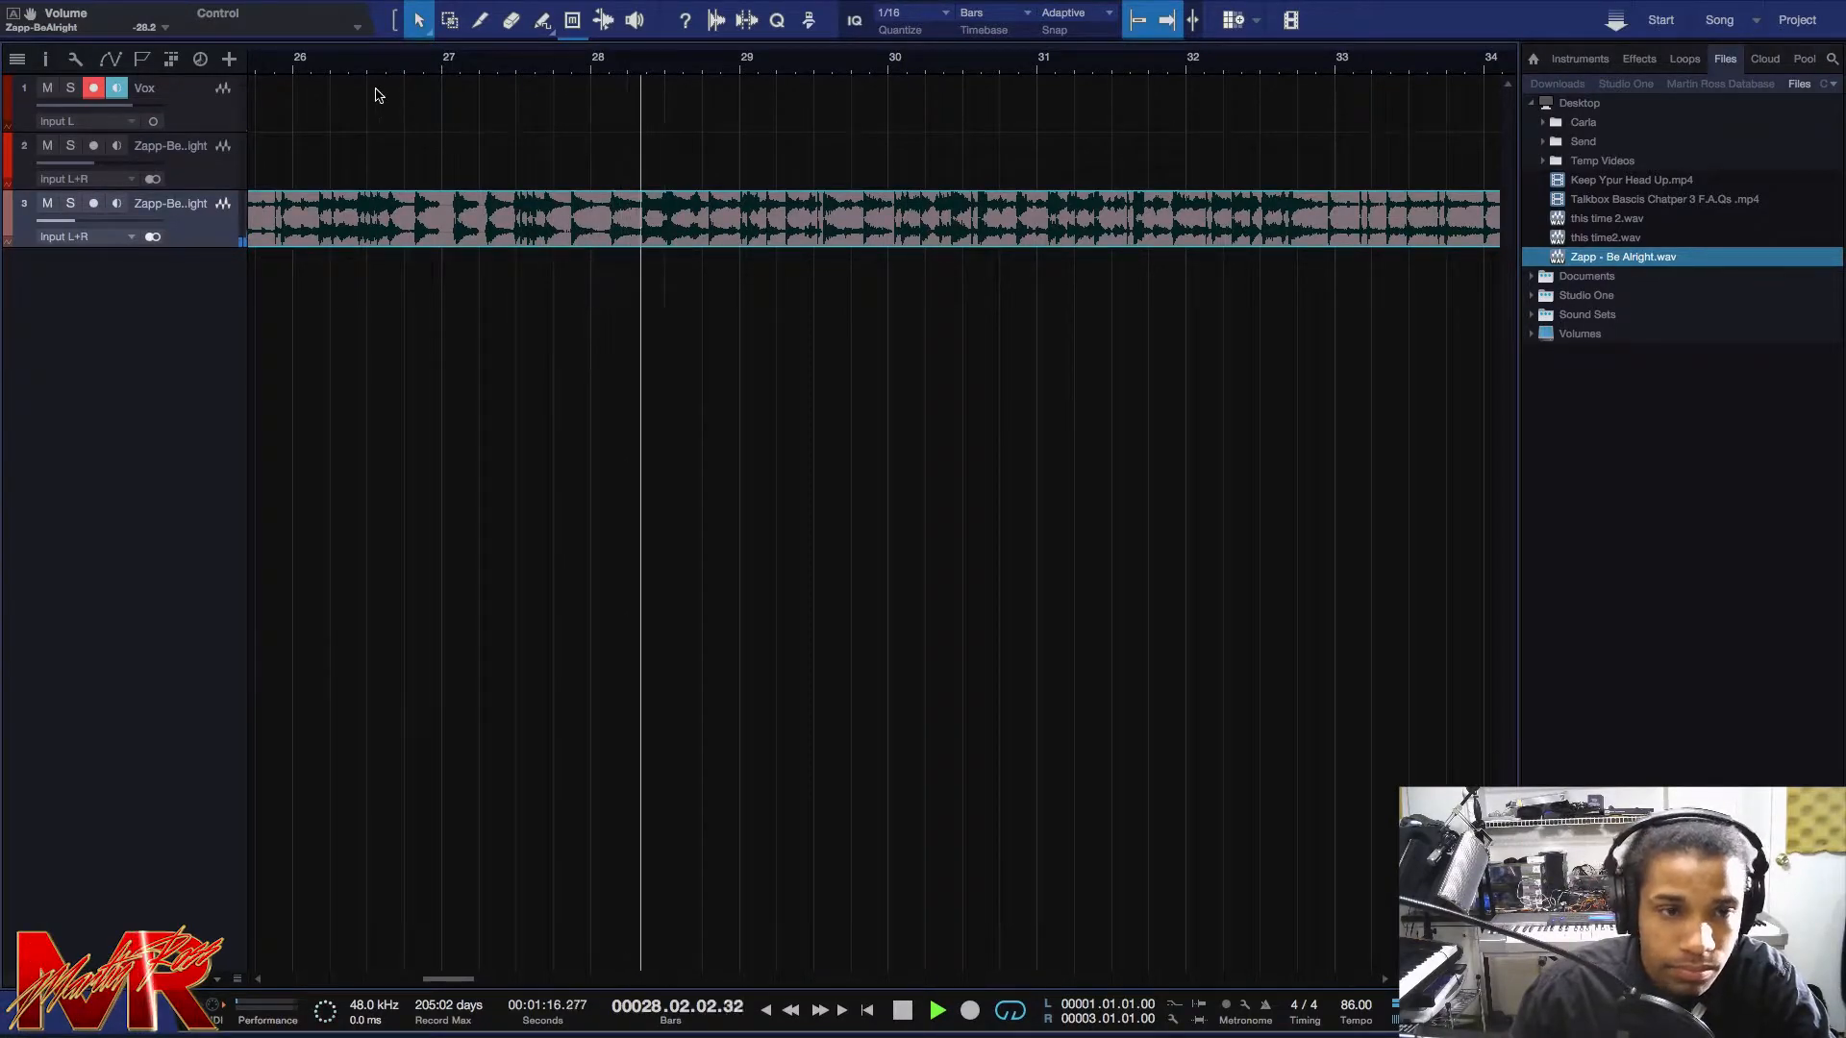
# Audition the second song copy from beat 26.2 and again from beat 26.4 to locate the section's start.
pyautogui.click(332, 72)
pyautogui.scroll(2, 358, 70)
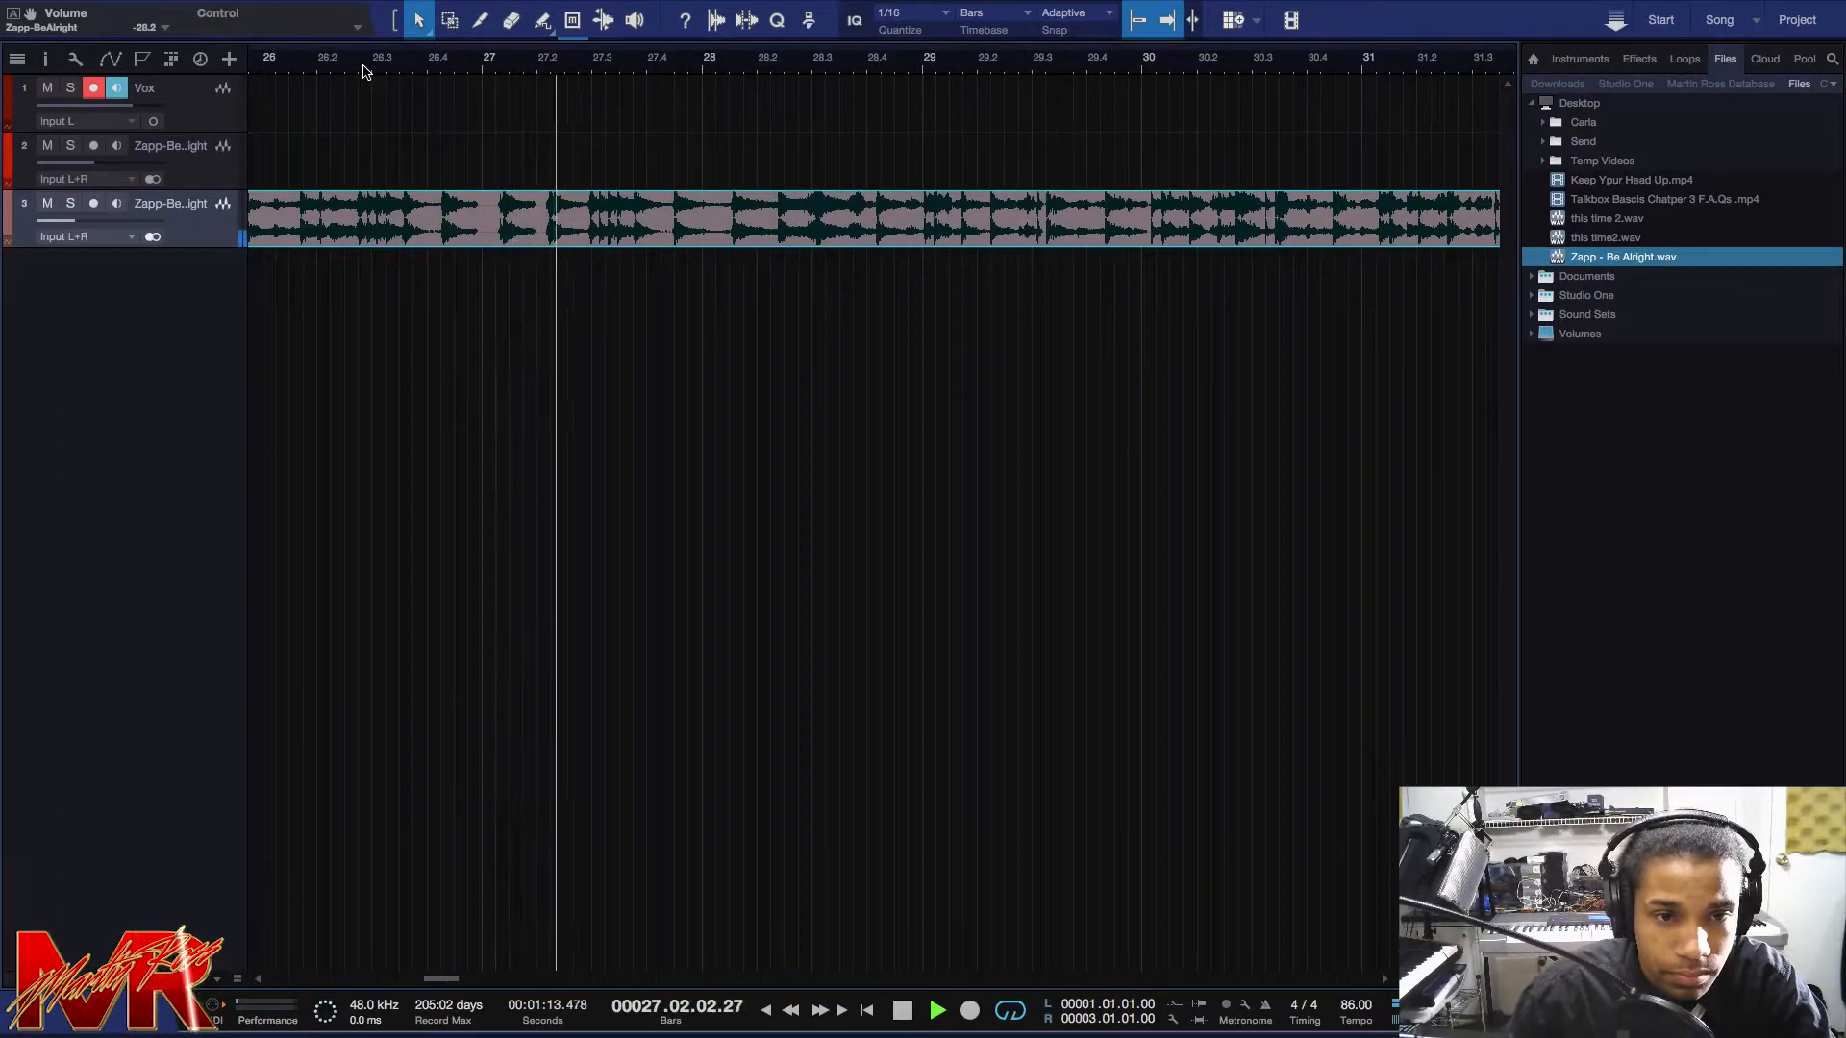
pyautogui.press('space')
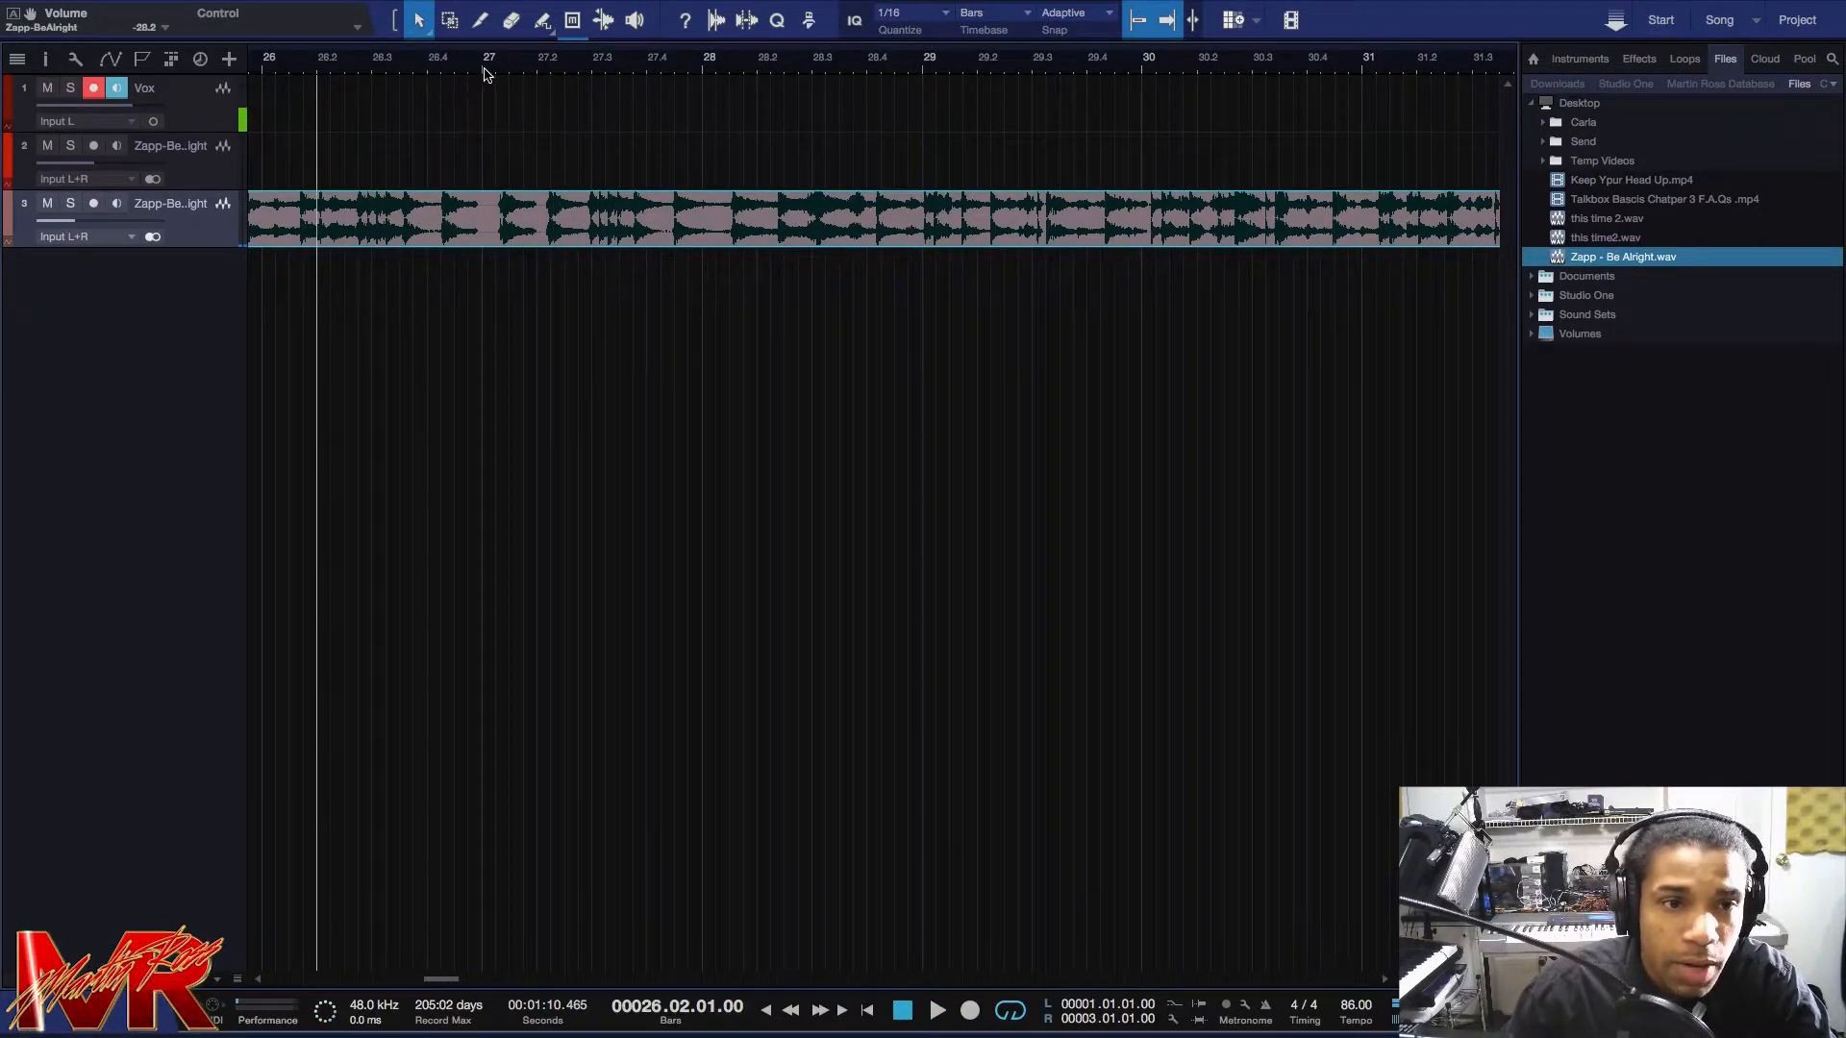
pyautogui.click(439, 71)
pyautogui.press('space')
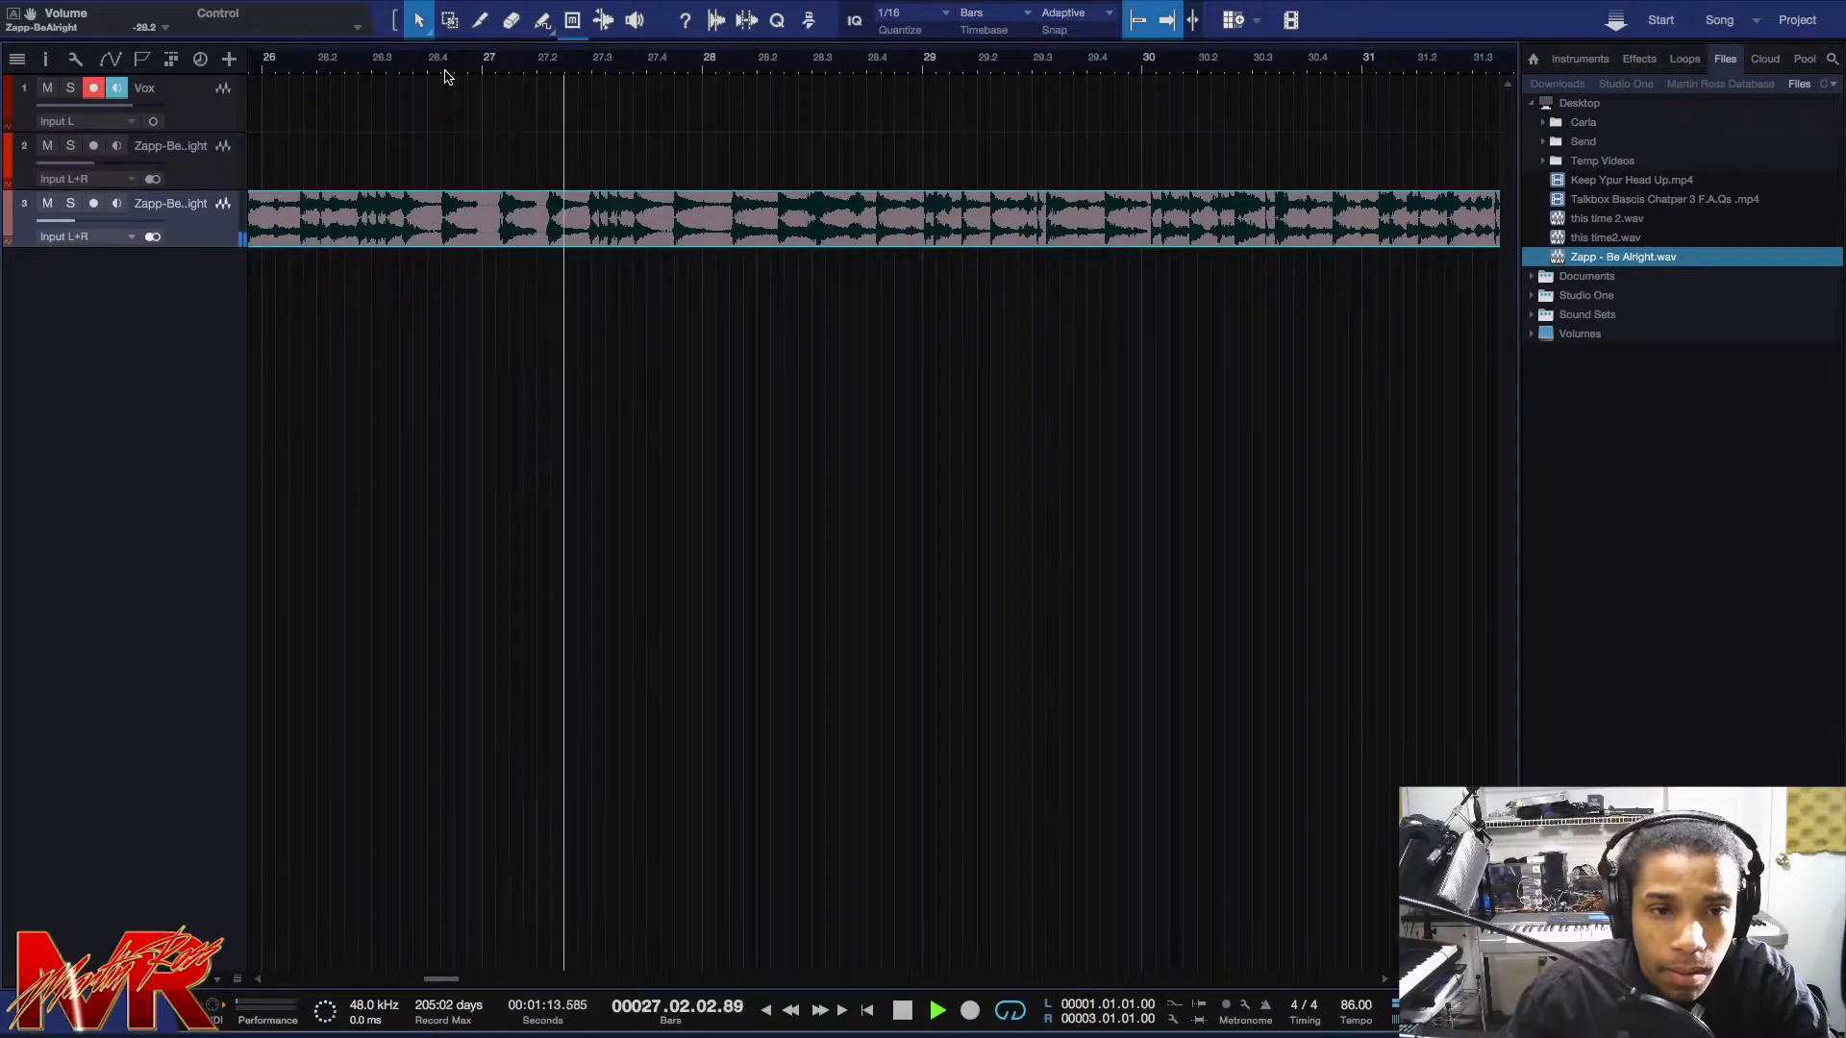
# Split the second song copy at the hit just past beat 26.4 and play briefly from that spot.
pyautogui.press('space')
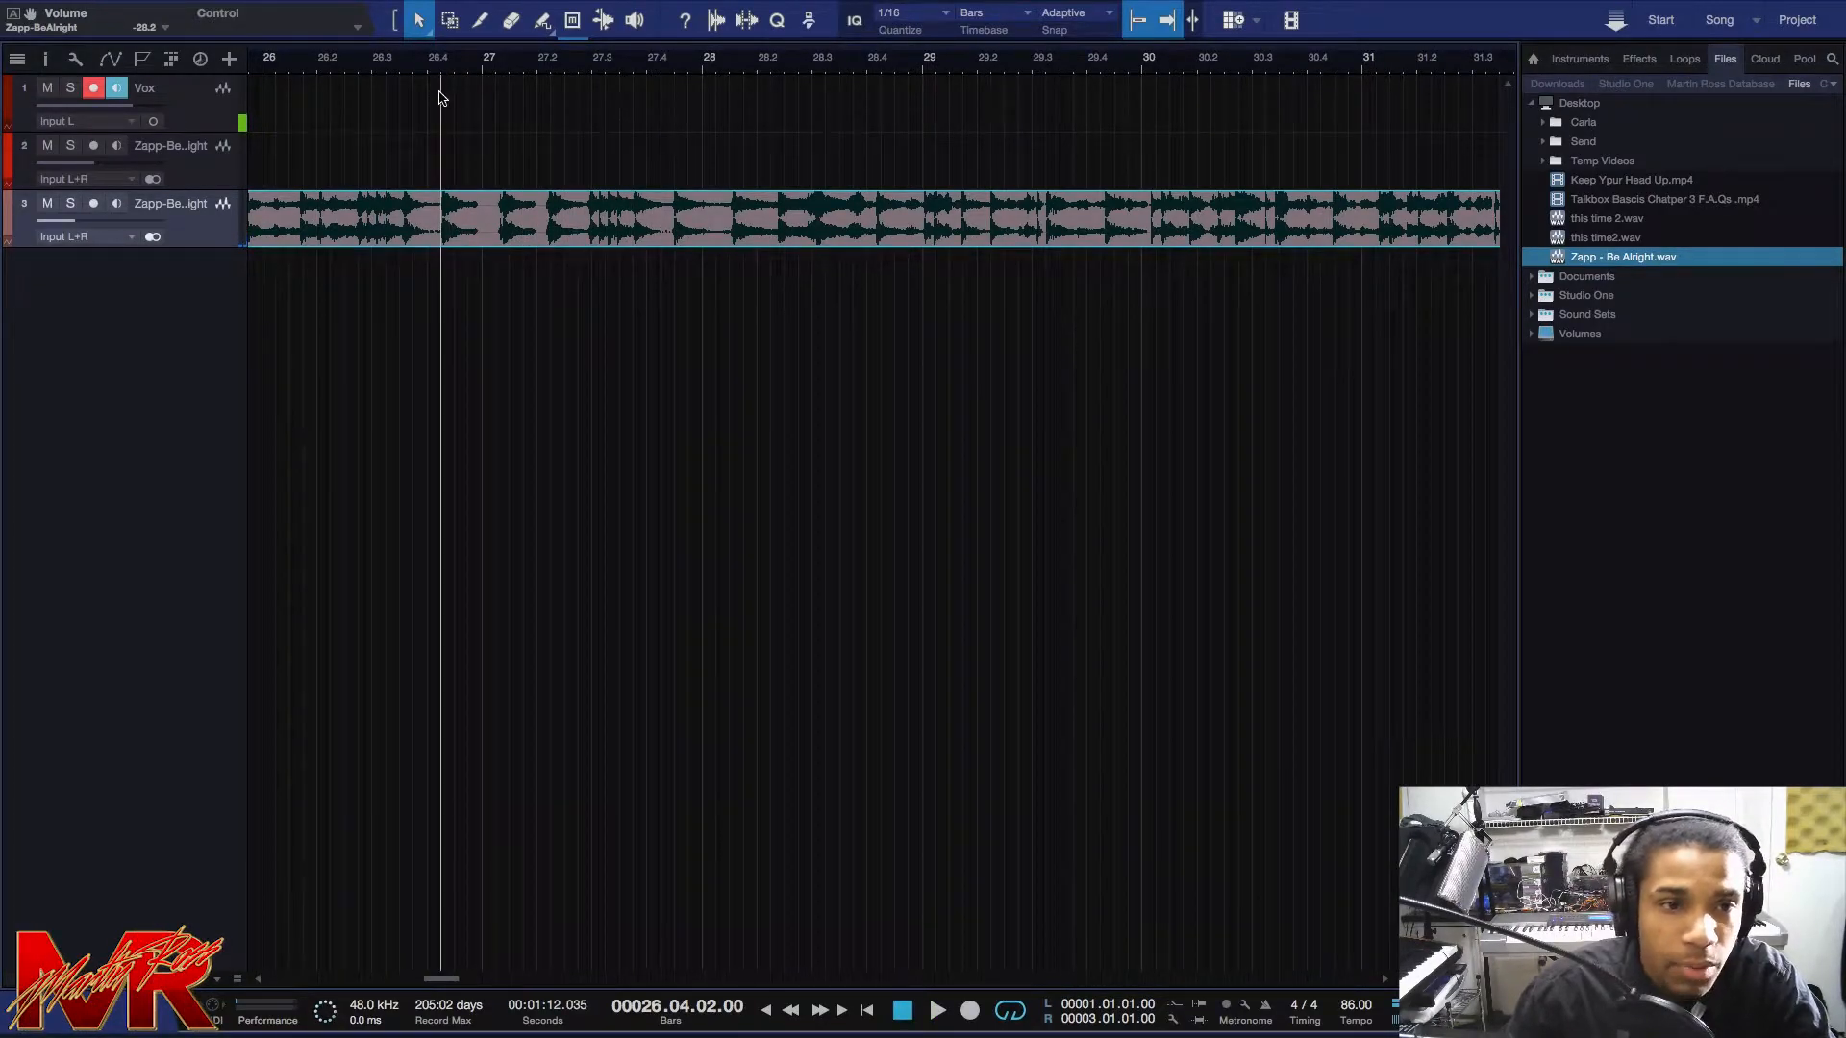
pyautogui.scroll(5, 433, 66)
pyautogui.press('3')
pyautogui.click(488, 203)
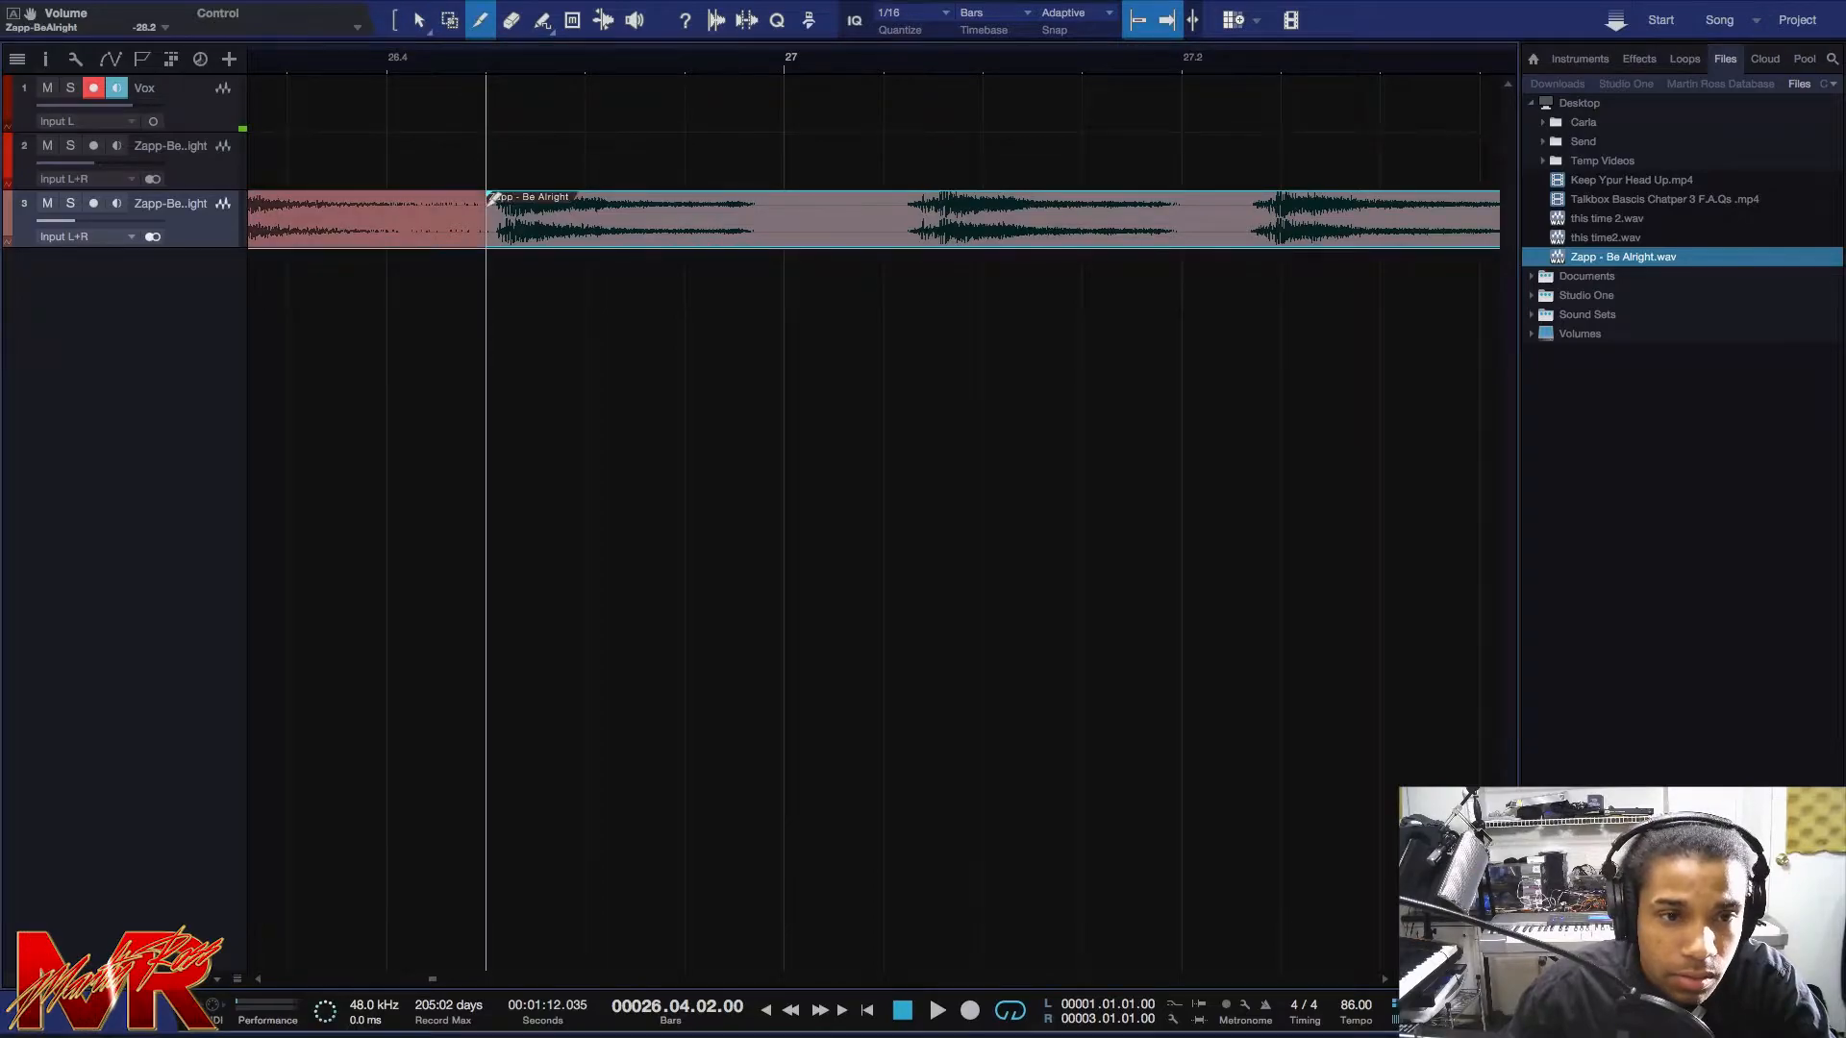
pyautogui.scroll(-4, 482, 76)
pyautogui.press('space')
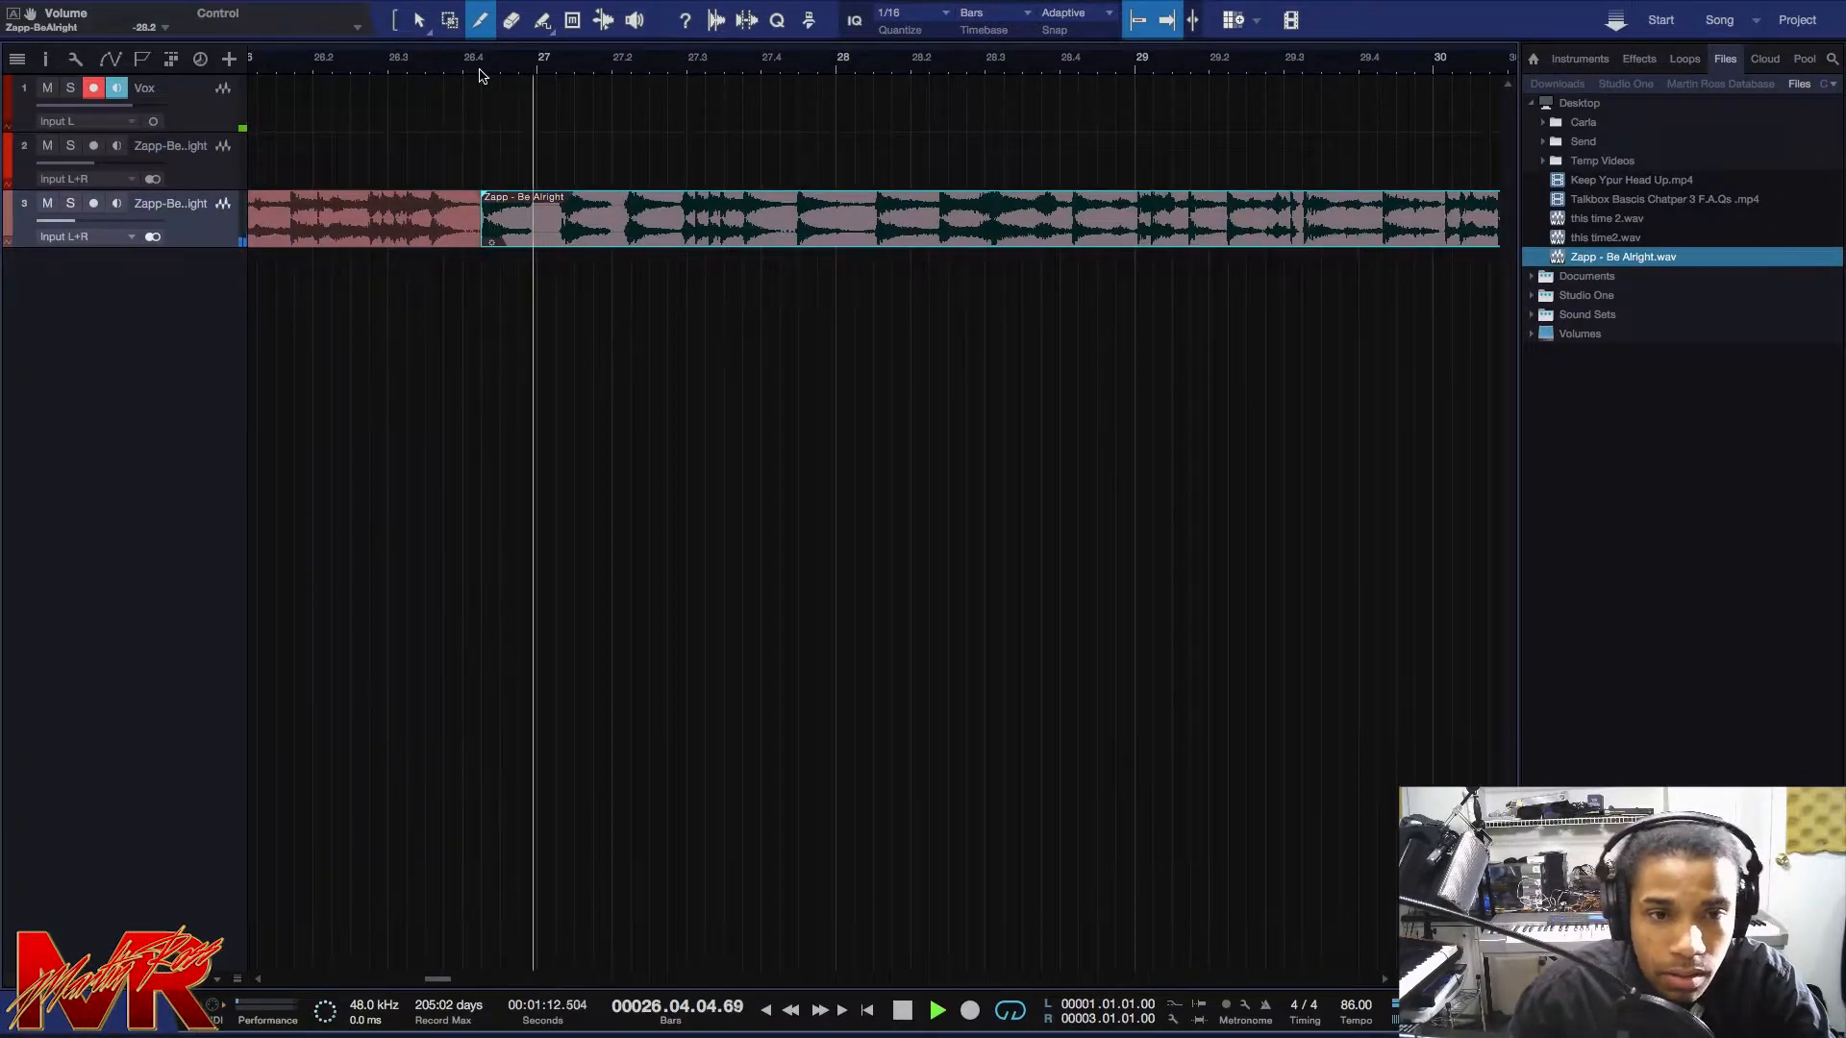
pyautogui.press('space')
# Split the second song copy between beat 27.4 and bar 28 and erase everything outside the resulting section of about one bar.
pyautogui.scroll(3, 806, 62)
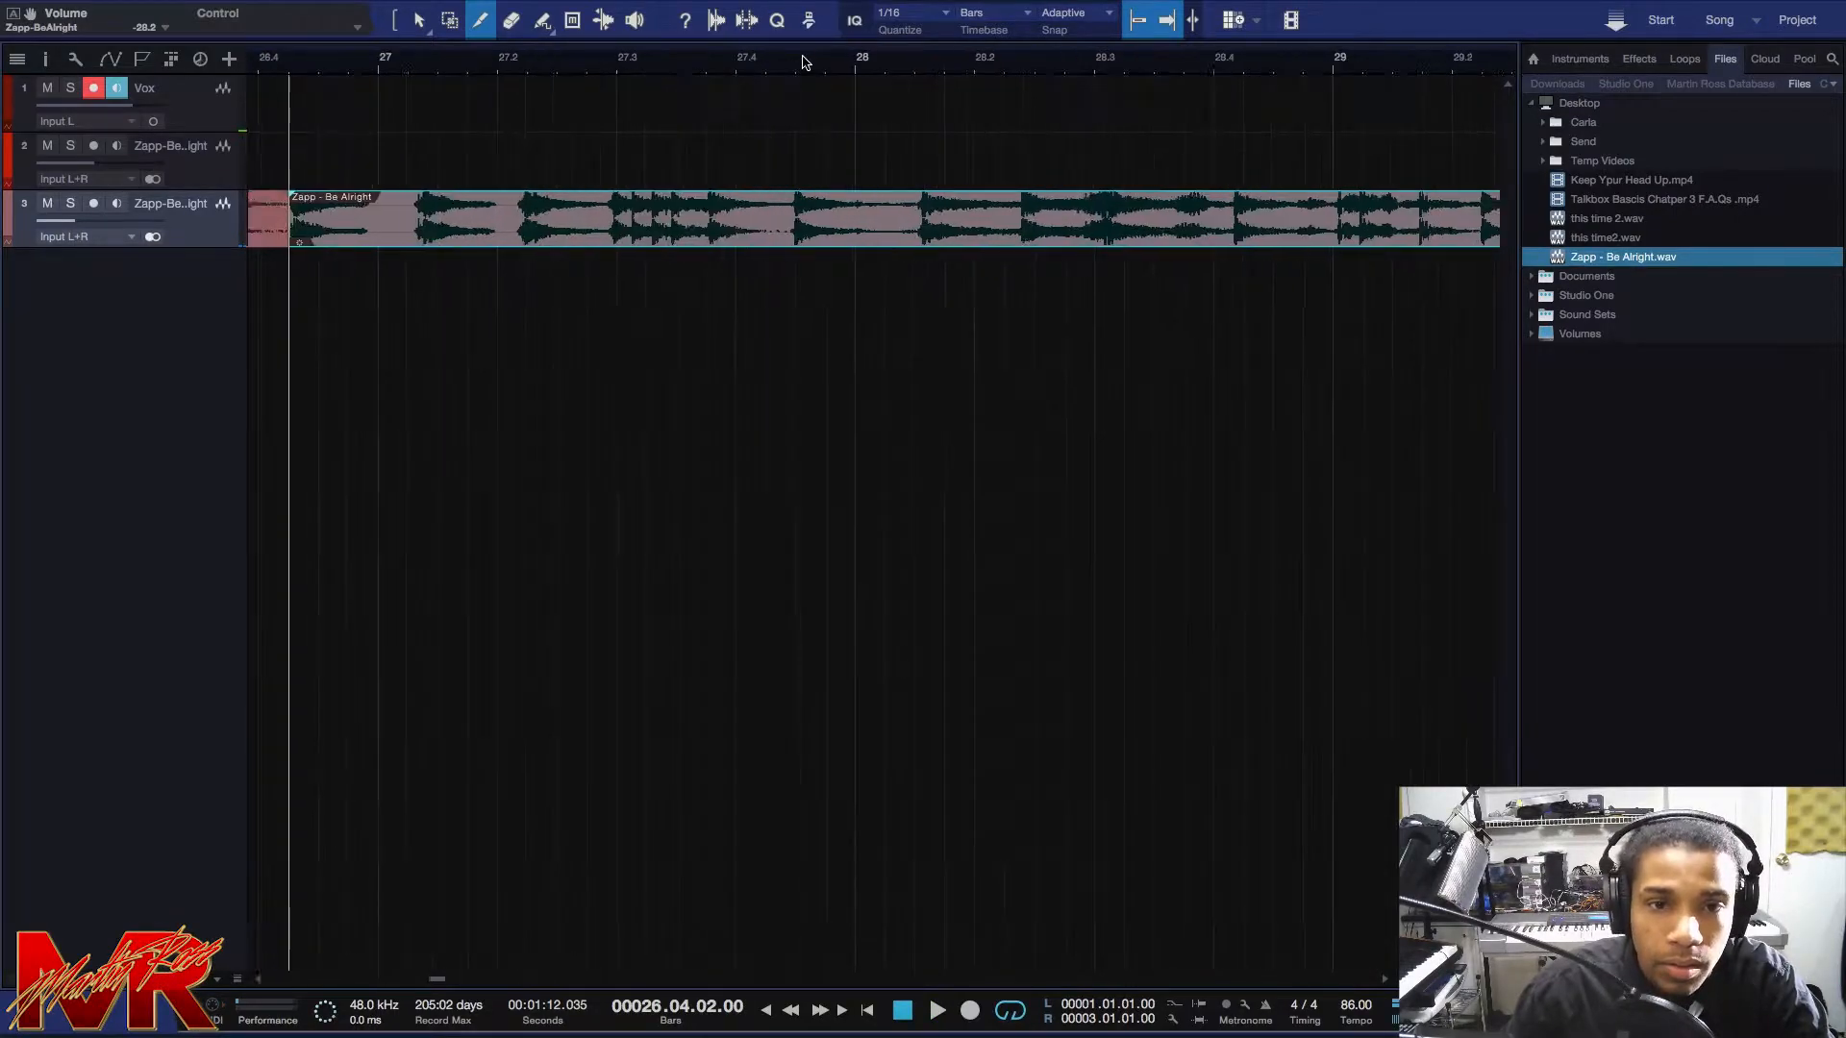
pyautogui.scroll(3, 783, 144)
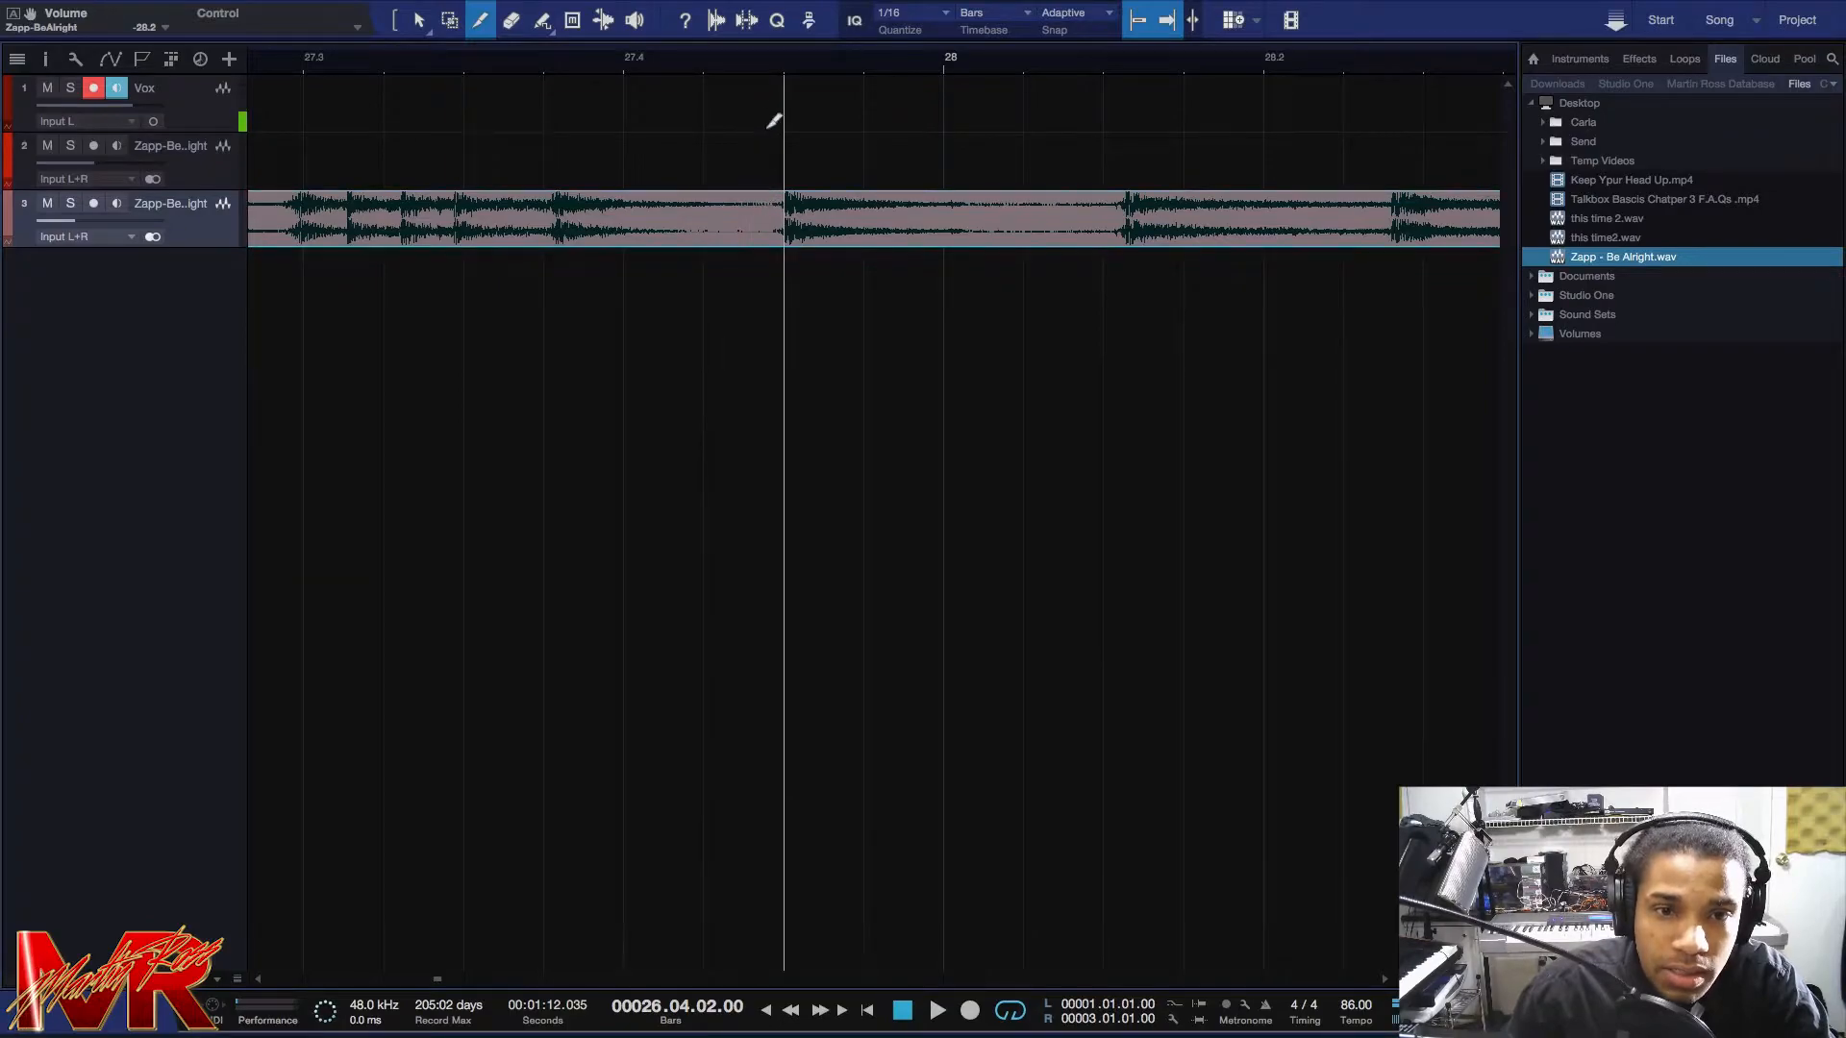
pyautogui.scroll(5, 769, 65)
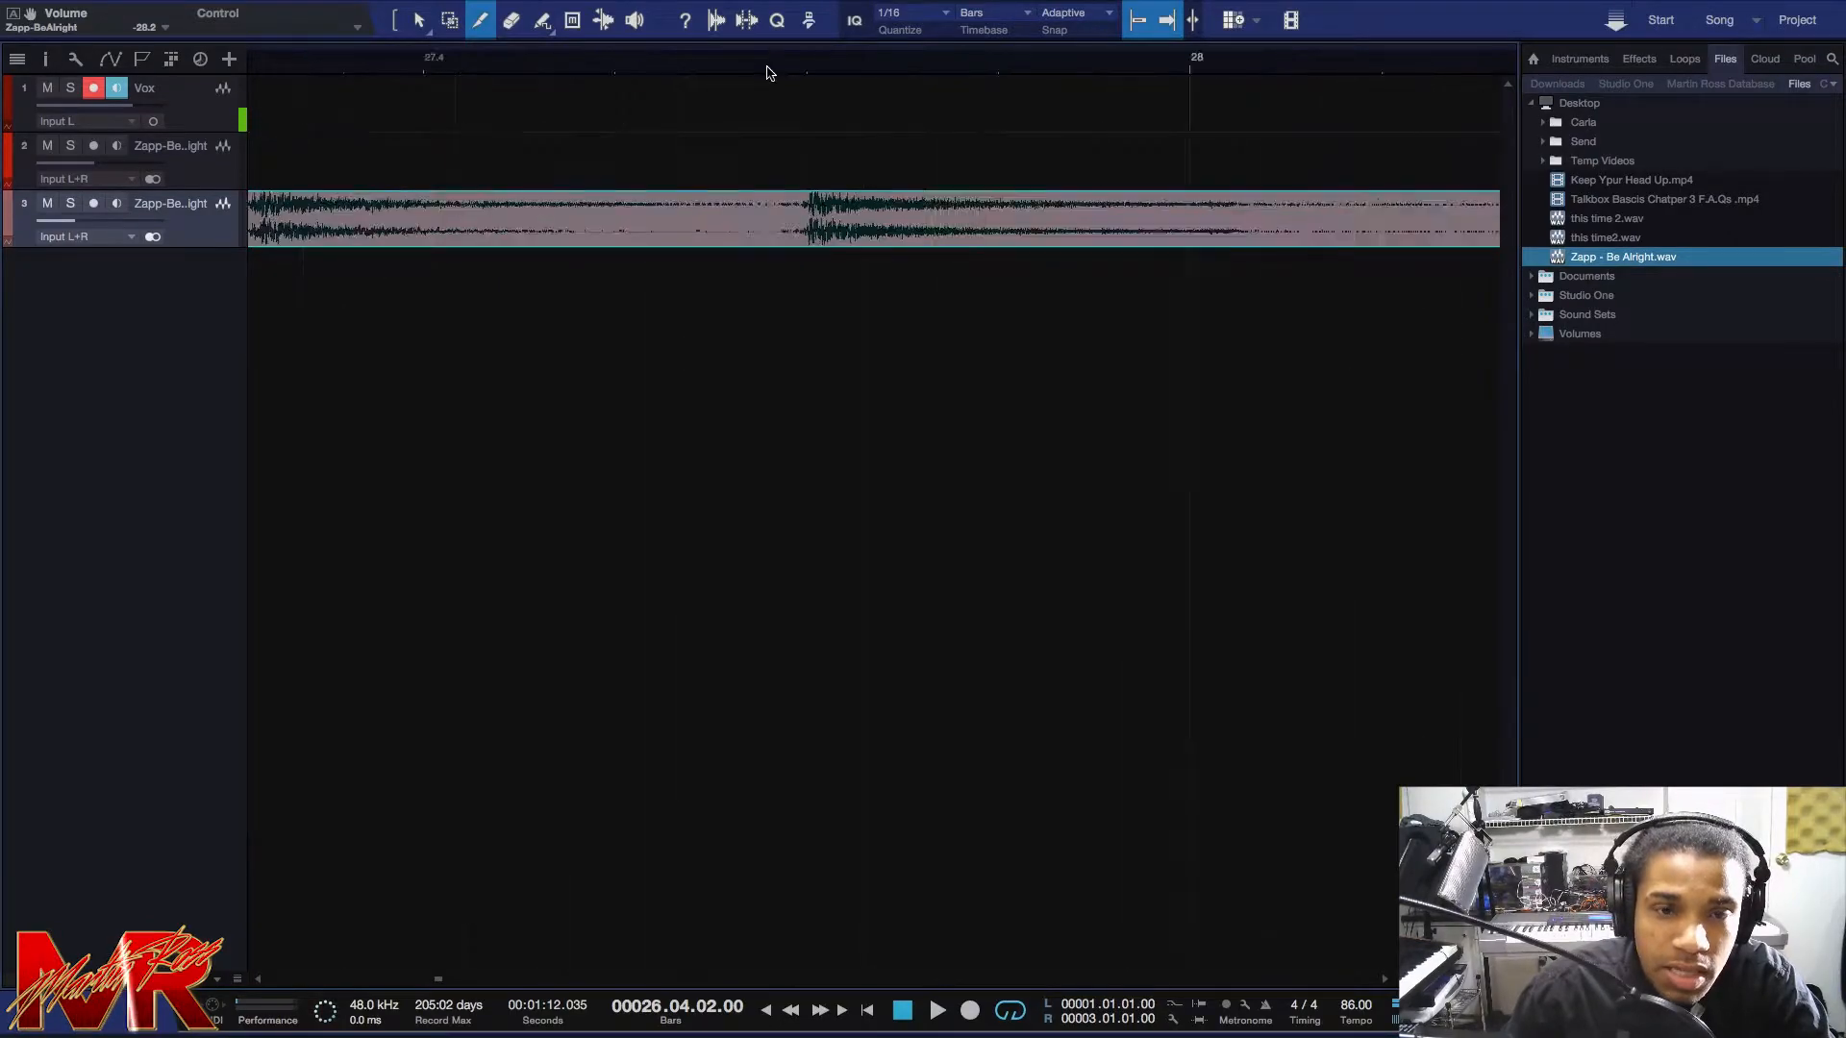
pyautogui.click(794, 221)
pyautogui.press('4')
pyautogui.click(795, 200)
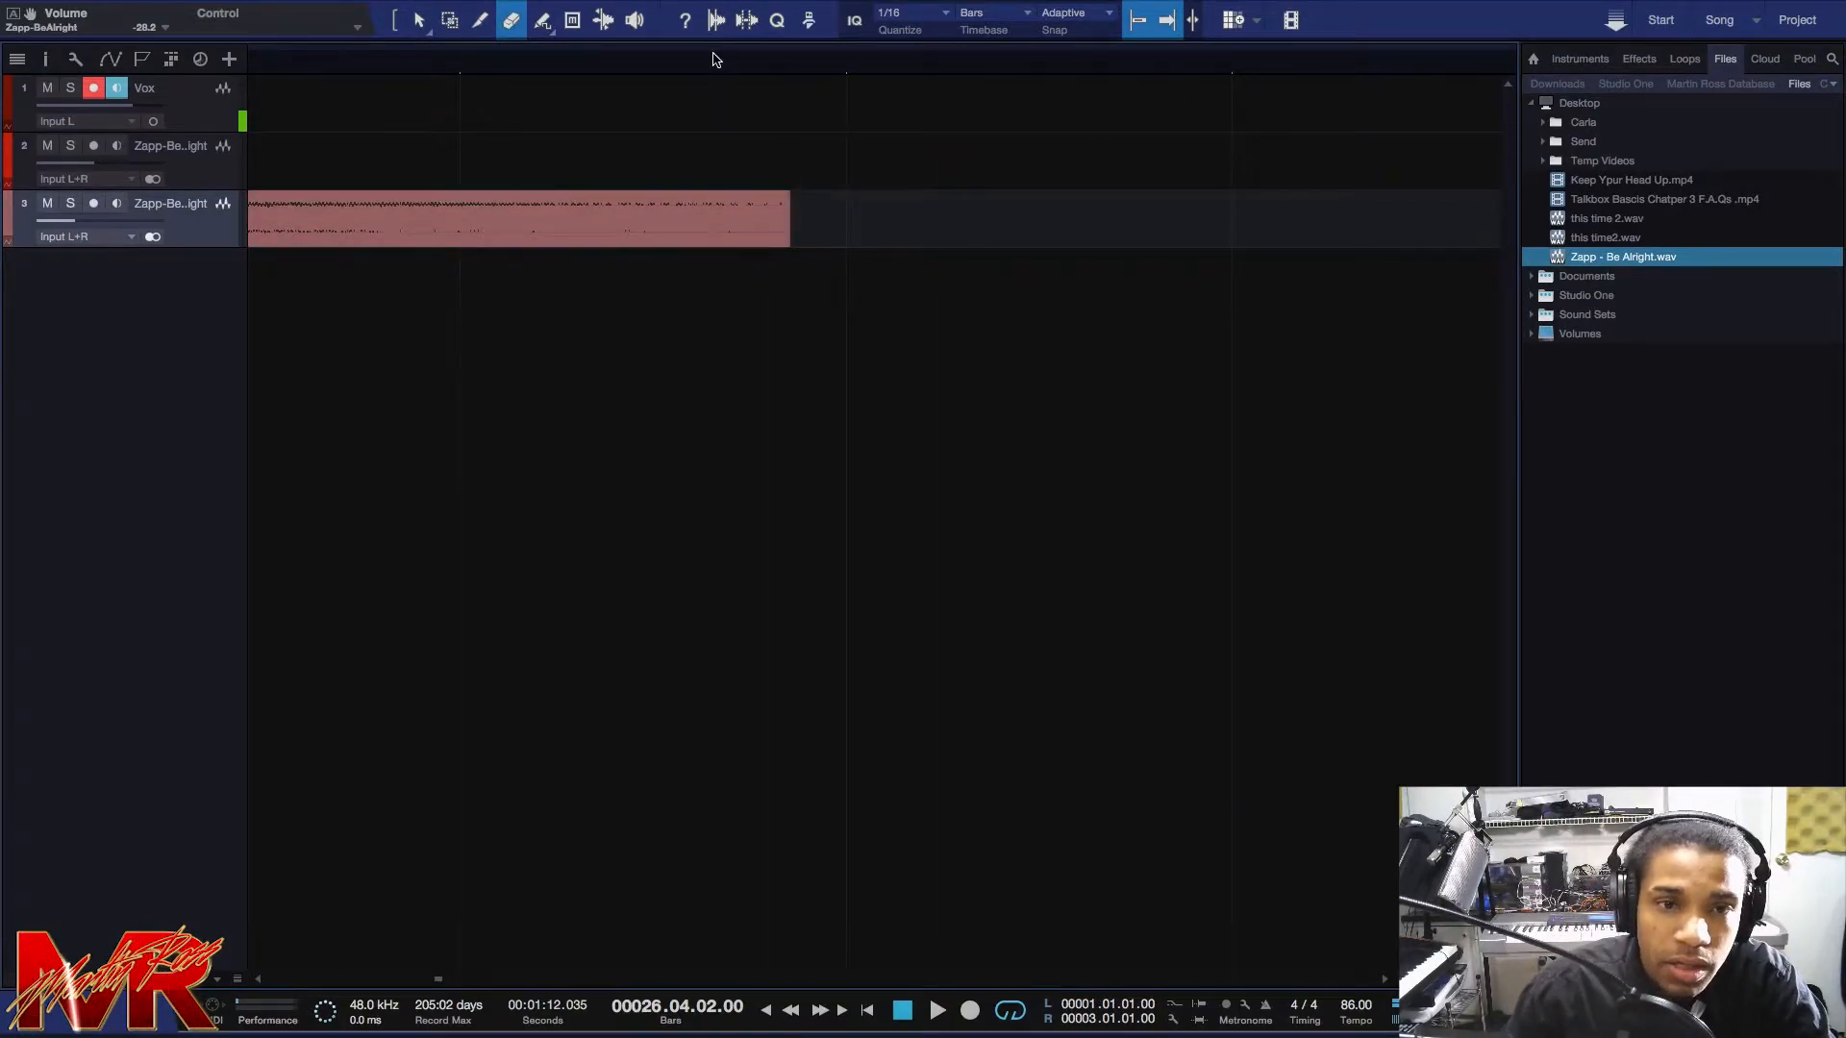
pyautogui.scroll(-5, 713, 60)
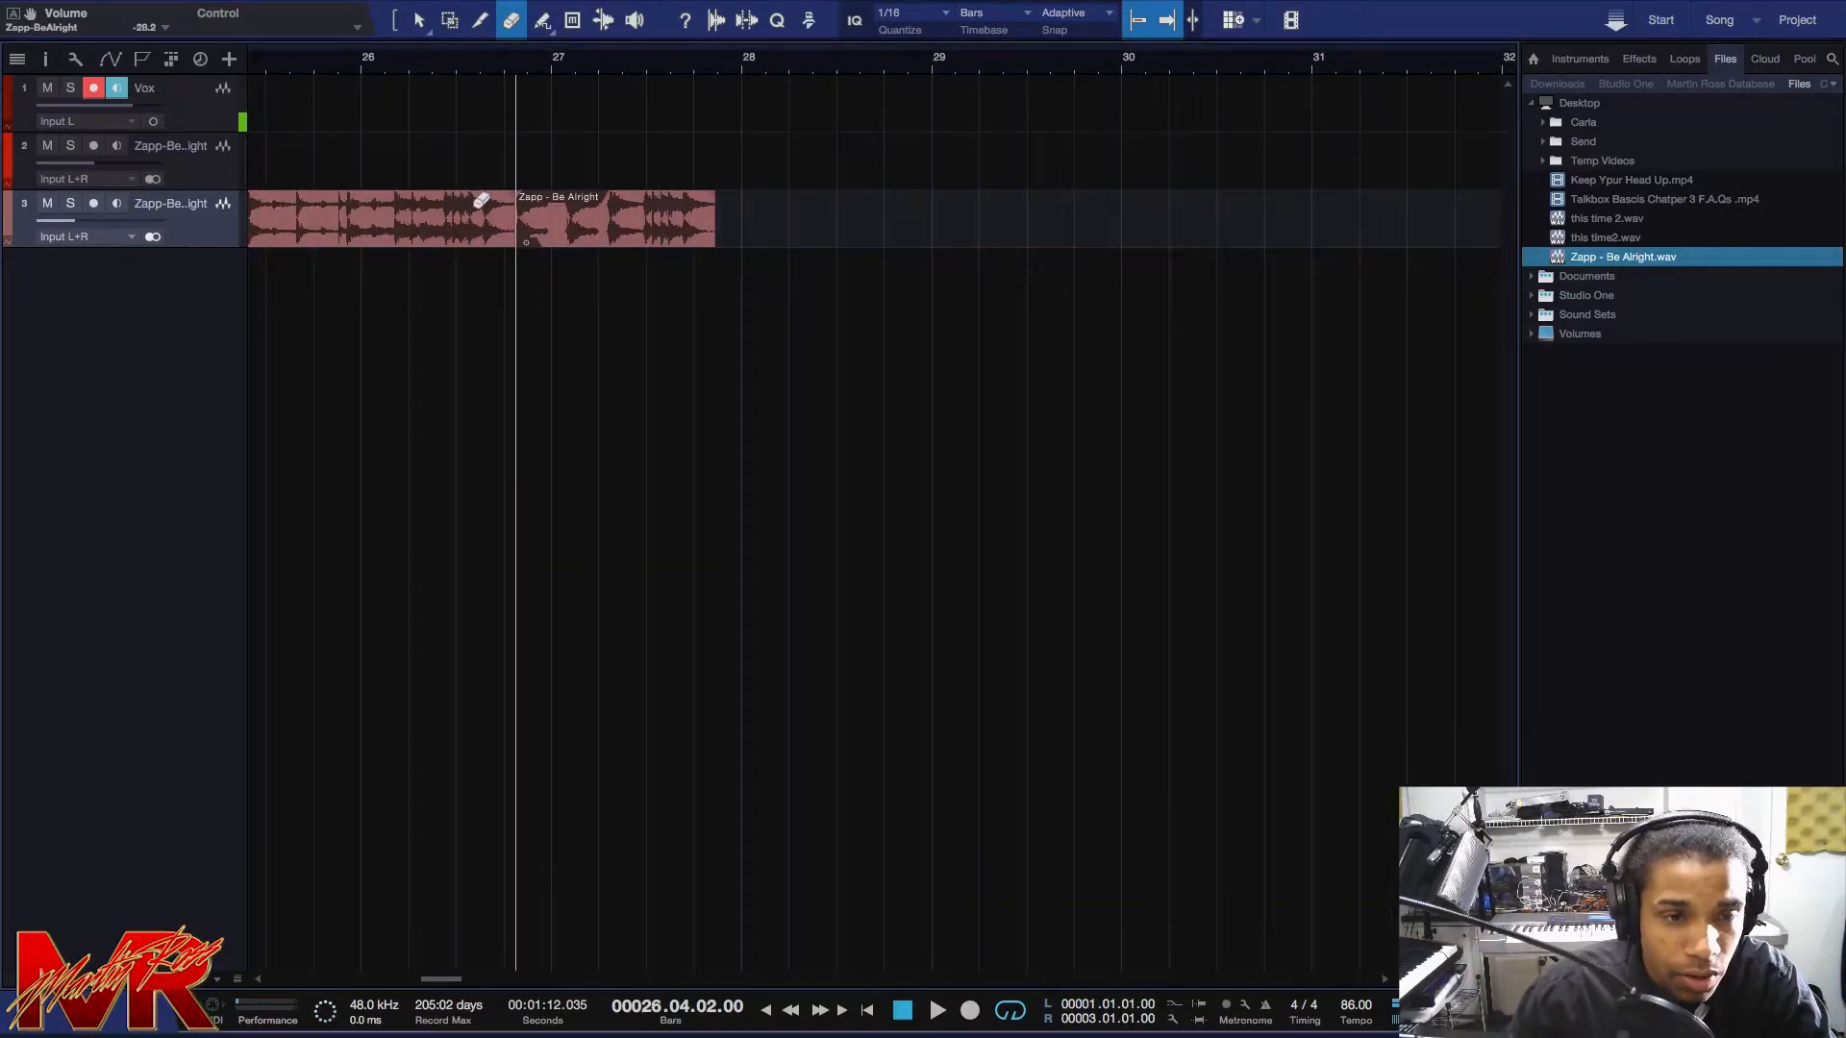
pyautogui.click(481, 201)
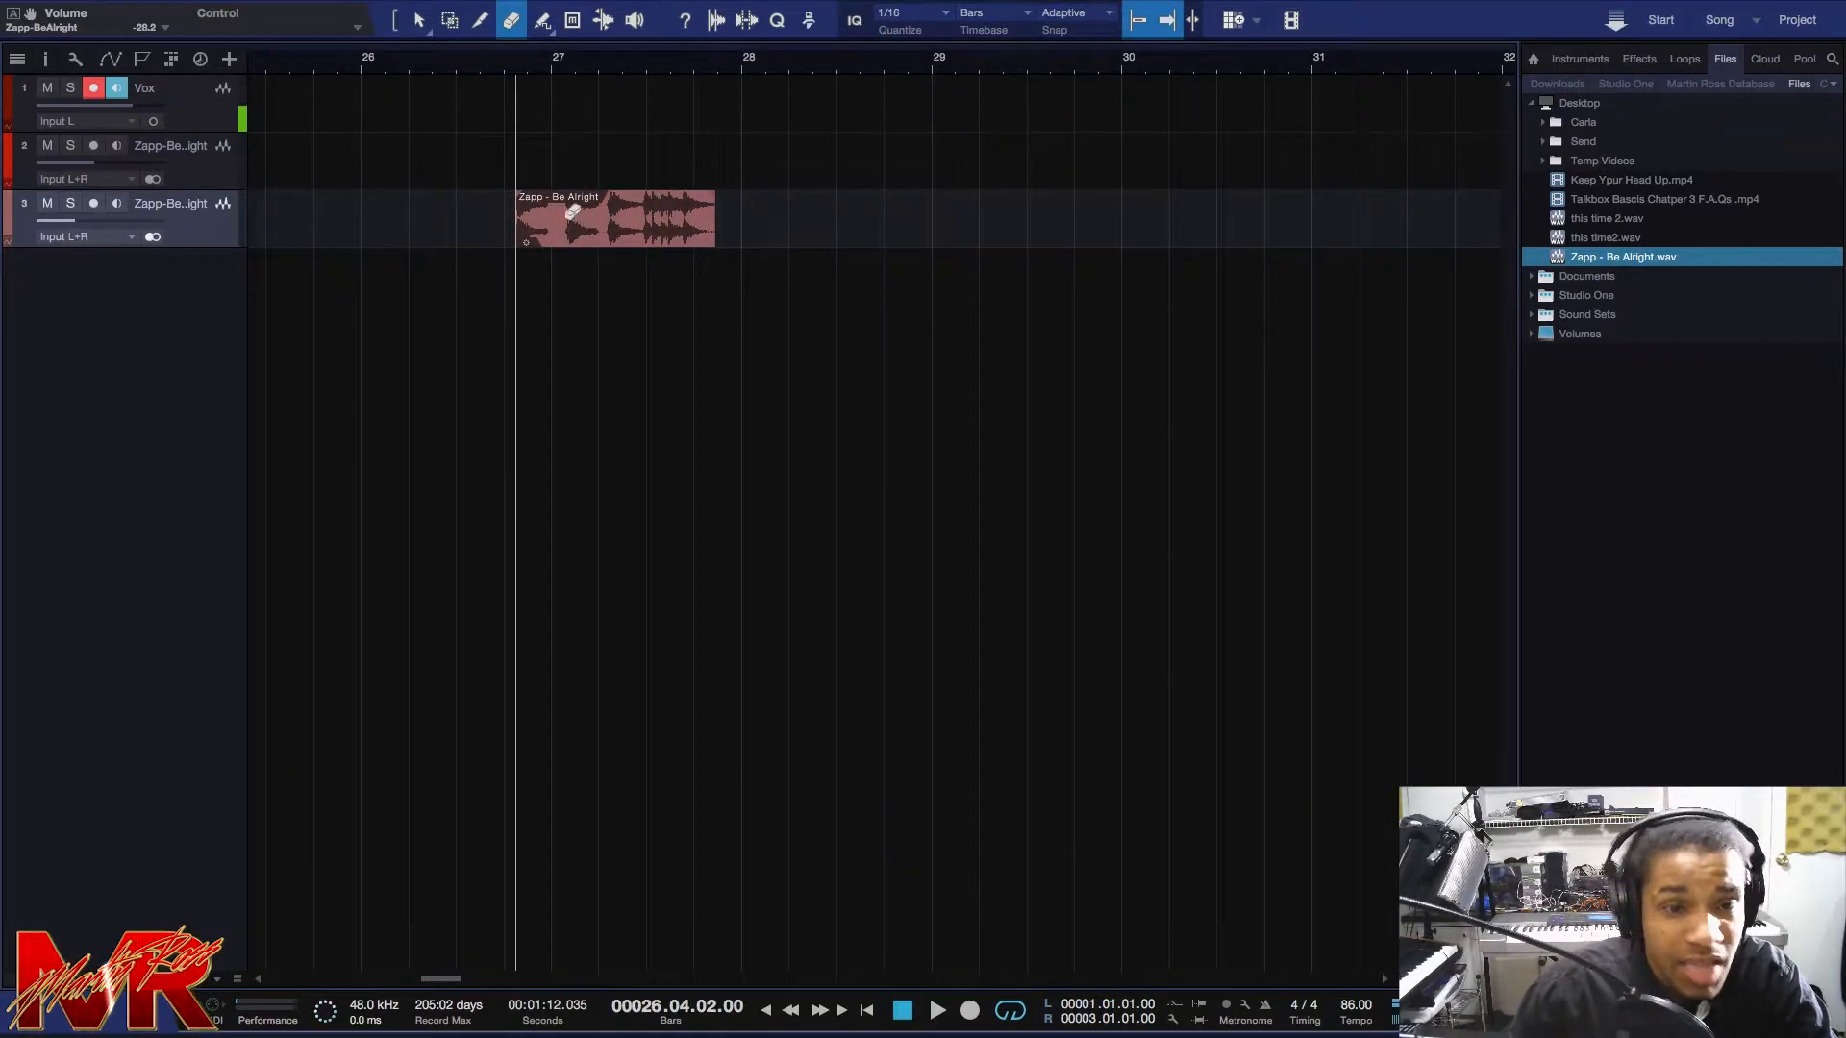
# Split the isolated section just before beat 27.3 and place its ending part in front of its first part.
pyautogui.scroll(-1, 478, 71)
pyautogui.scroll(3, 478, 70)
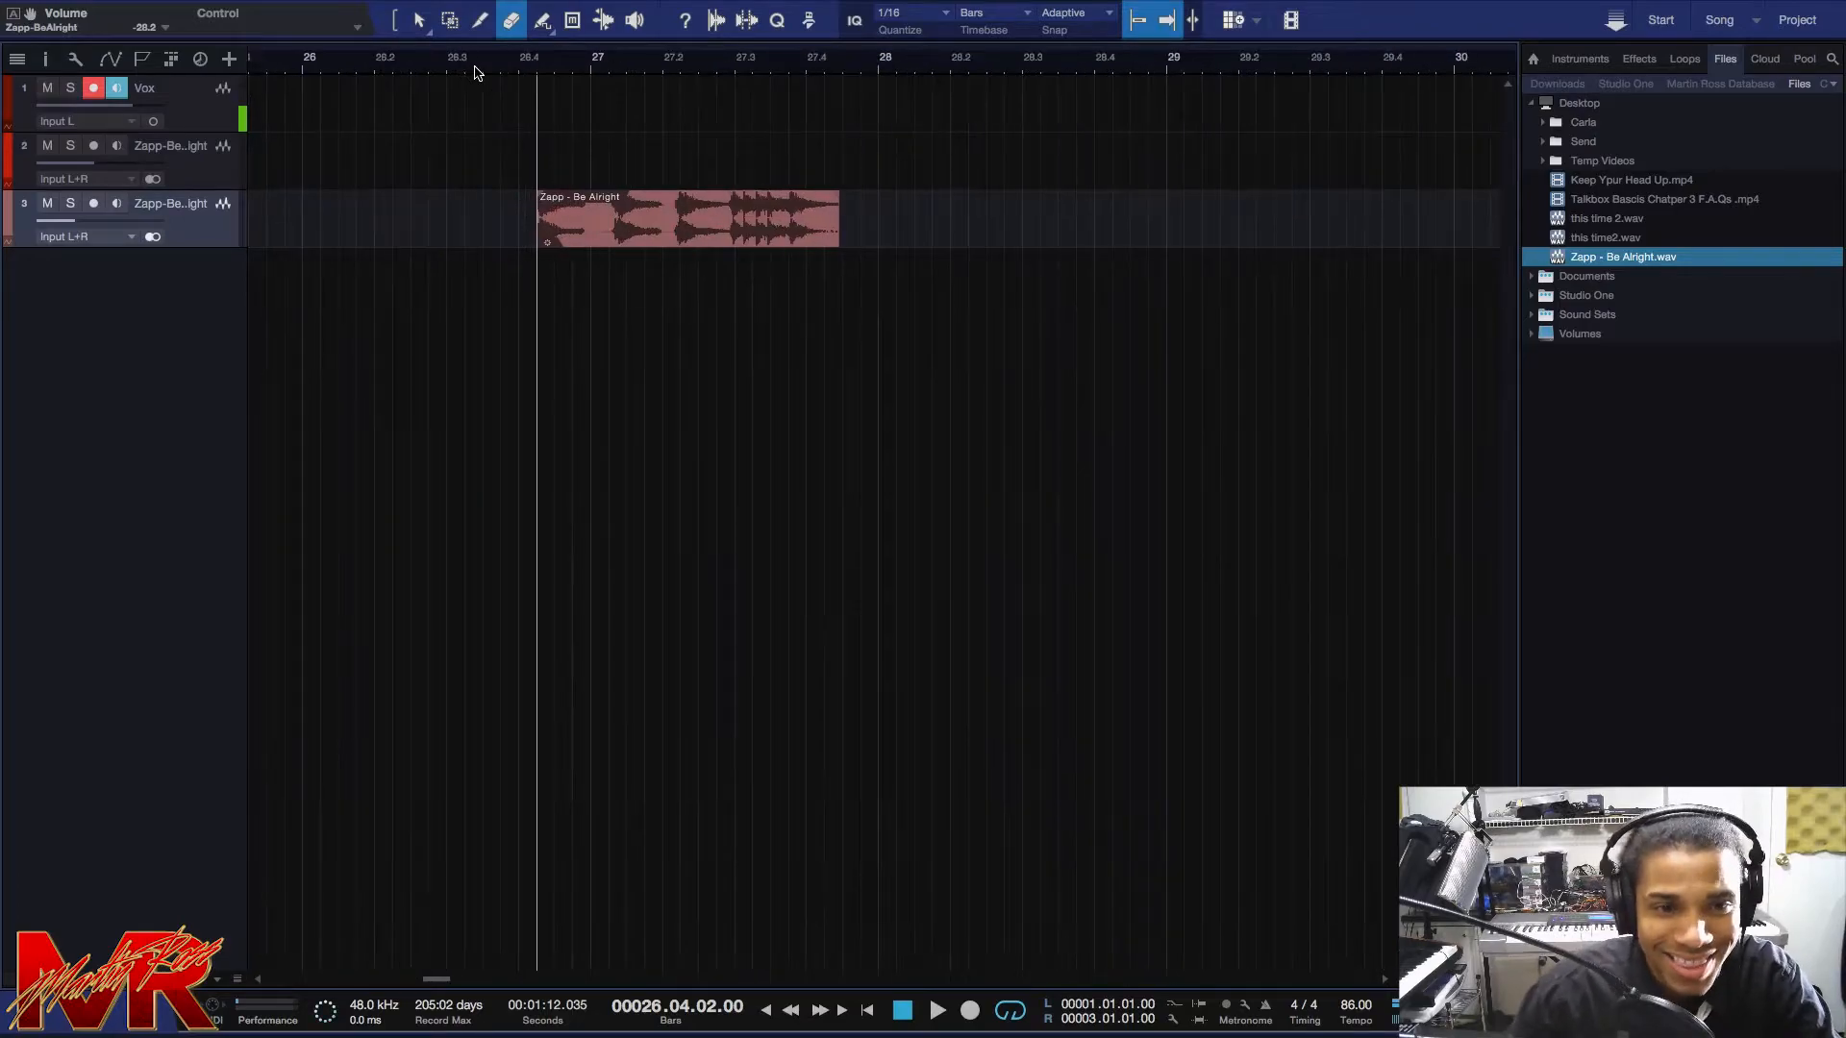
pyautogui.press('3')
pyautogui.scroll(4, 722, 70)
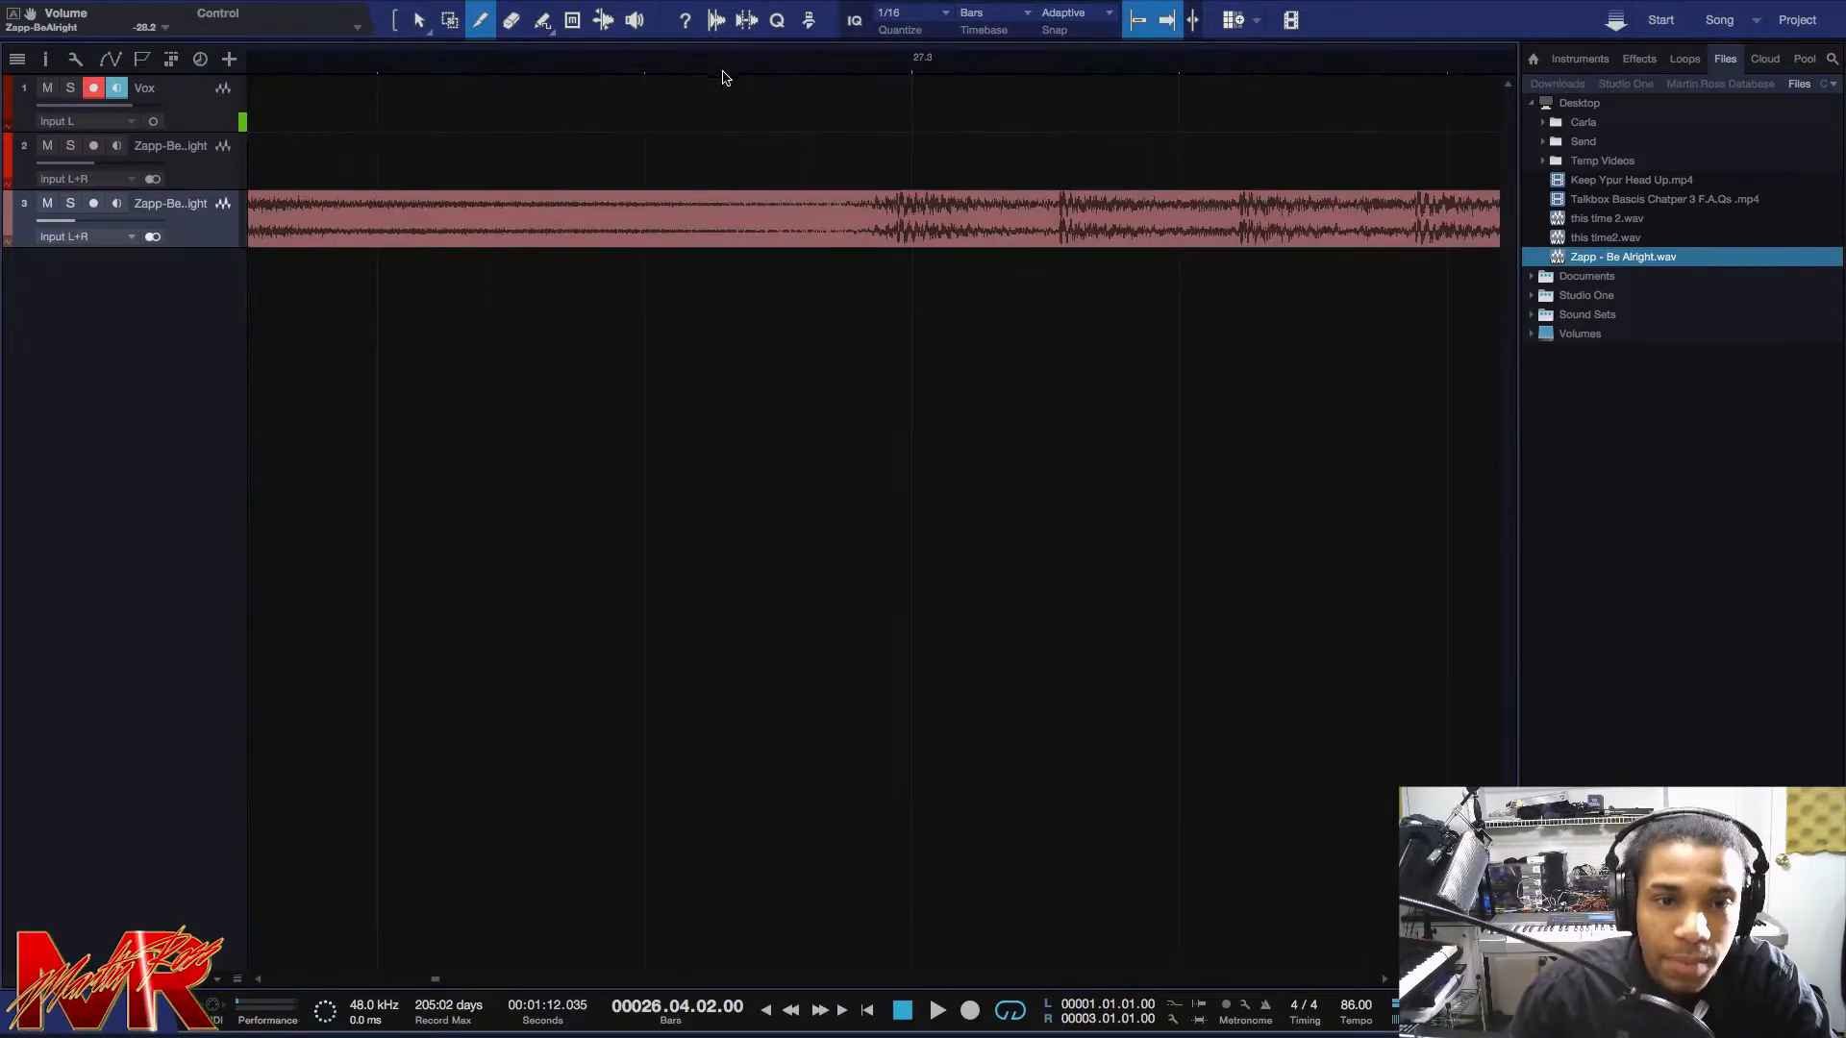
pyautogui.click(843, 201)
pyautogui.scroll(-4, 805, 77)
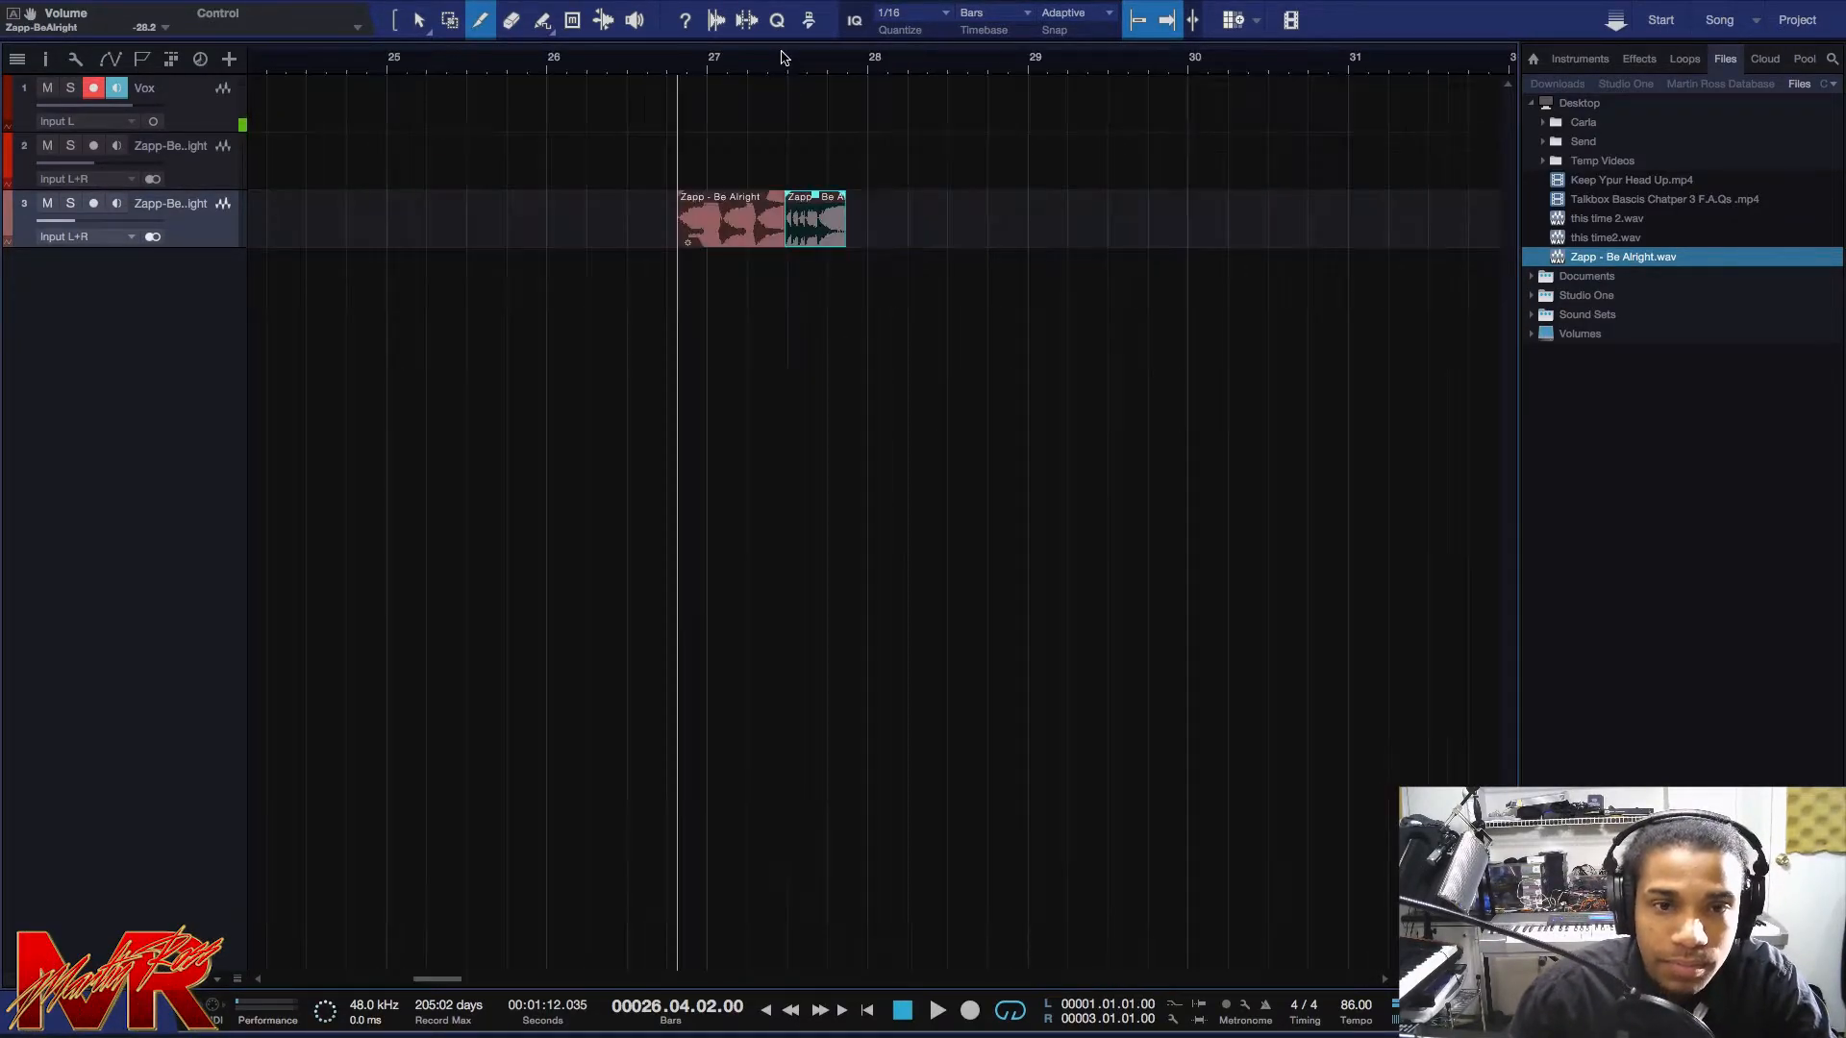
pyautogui.press('1')
pyautogui.moveTo(818, 223)
pyautogui.mouseDown()
pyautogui.moveTo(629, 223)
pyautogui.moveTo(648, 223)
pyautogui.mouseUp()
# Move the two-bar loop on track 2 to bar 5 and both pieces on track 3 to bar 1.
pyautogui.scroll(2, 443, 77)
pyautogui.scroll(-6, 453, 86)
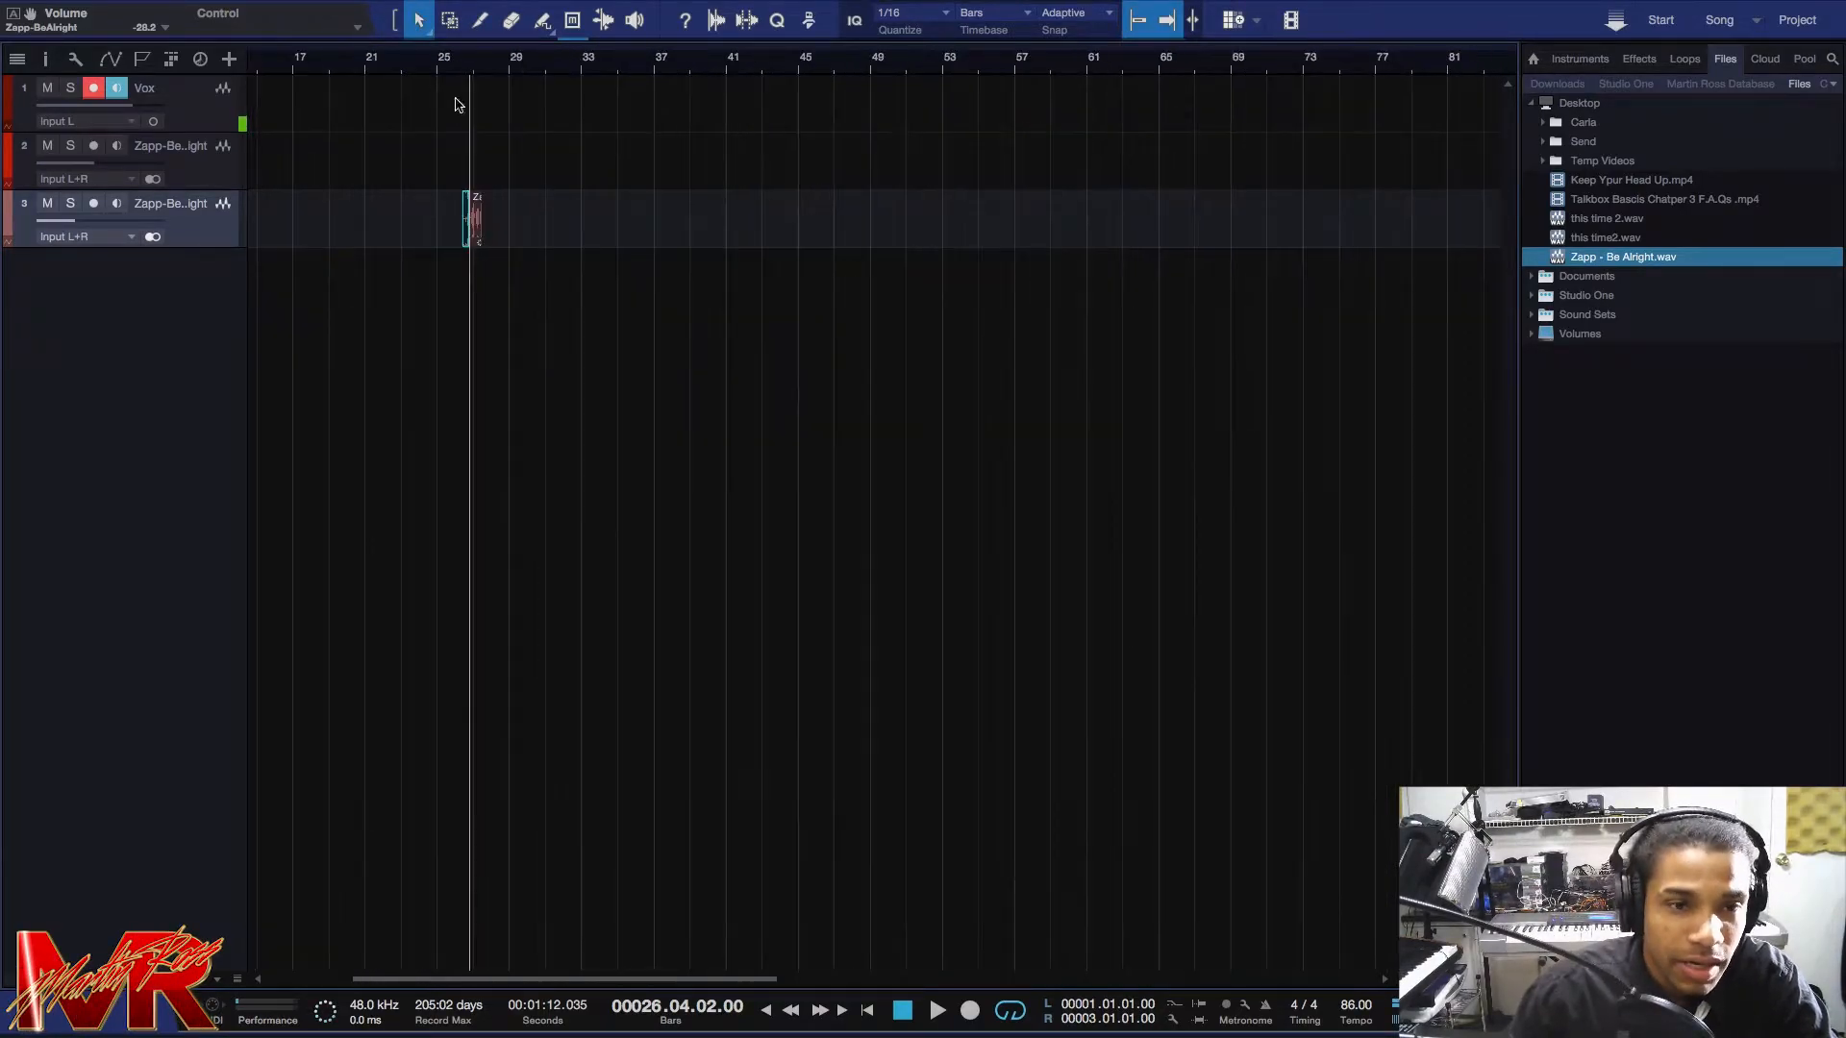
pyautogui.moveTo(589, 979); pyautogui.dragTo(509, 978)
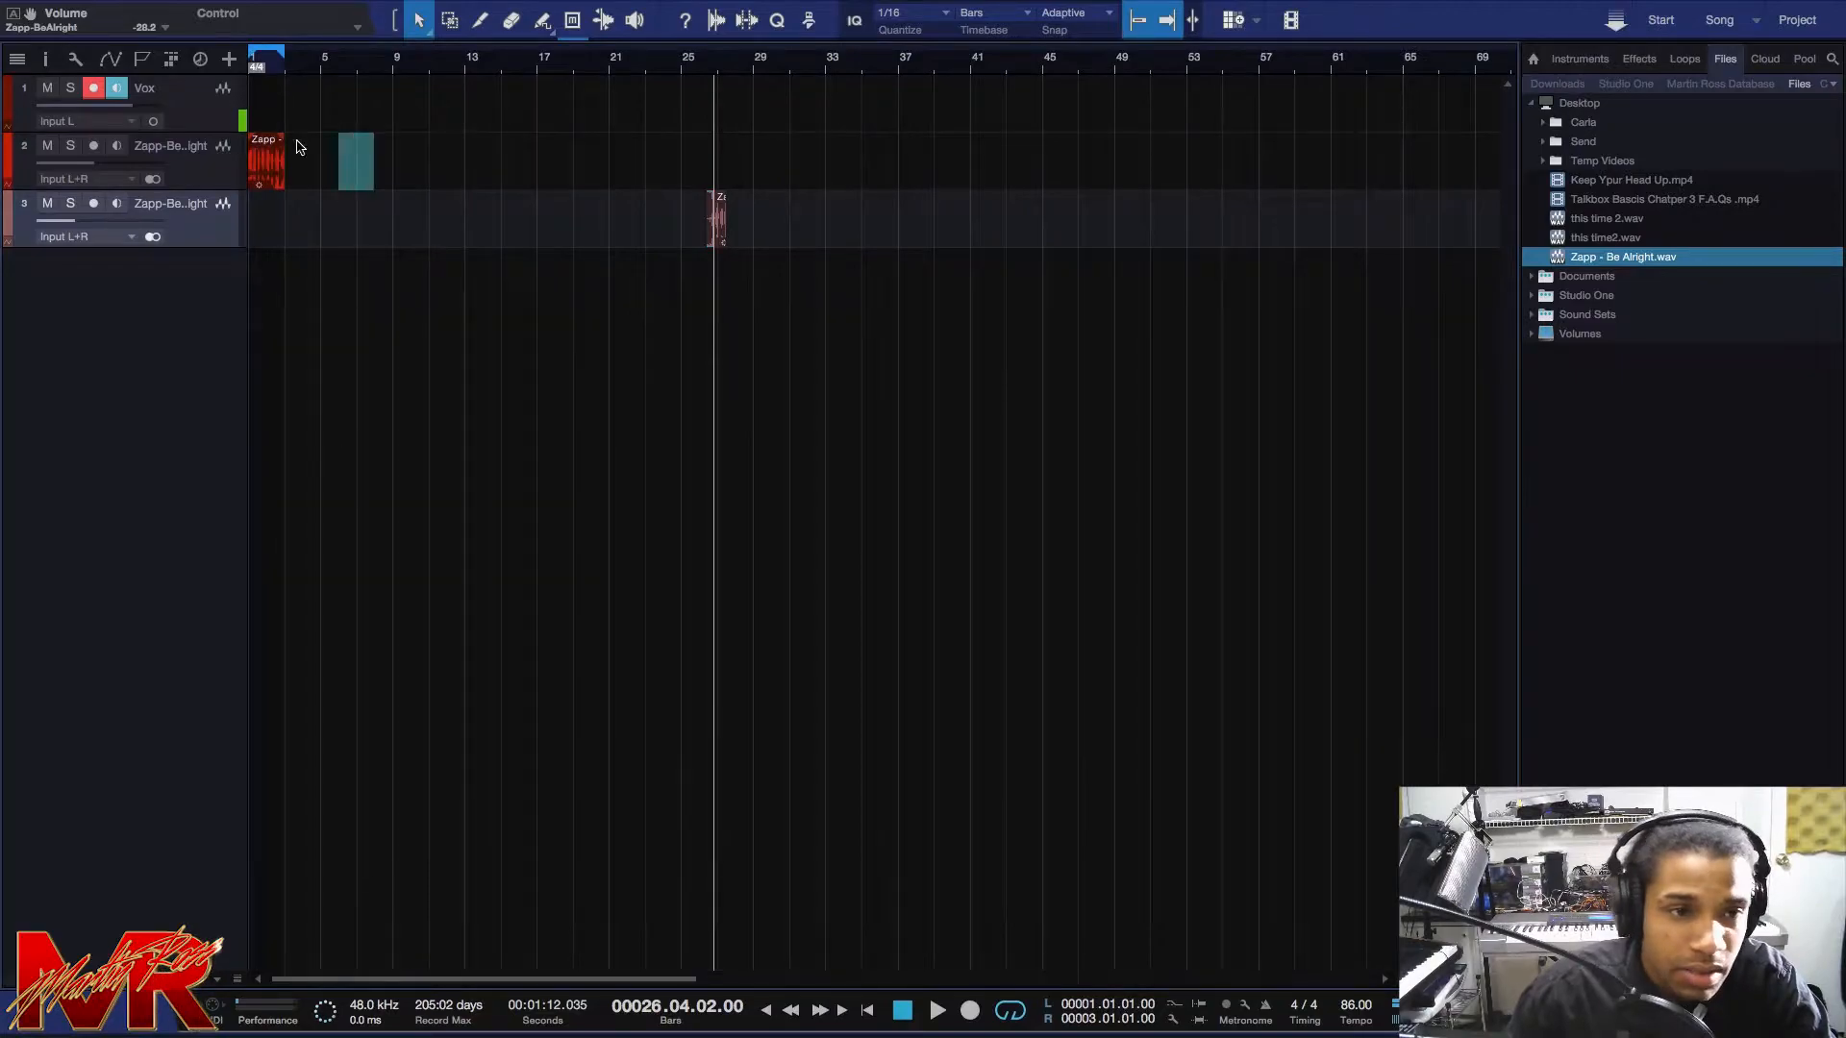
pyautogui.click(257, 147)
pyautogui.moveTo(328, 168); pyautogui.dragTo(342, 167)
pyautogui.moveTo(808, 300); pyautogui.dragTo(255, 217)
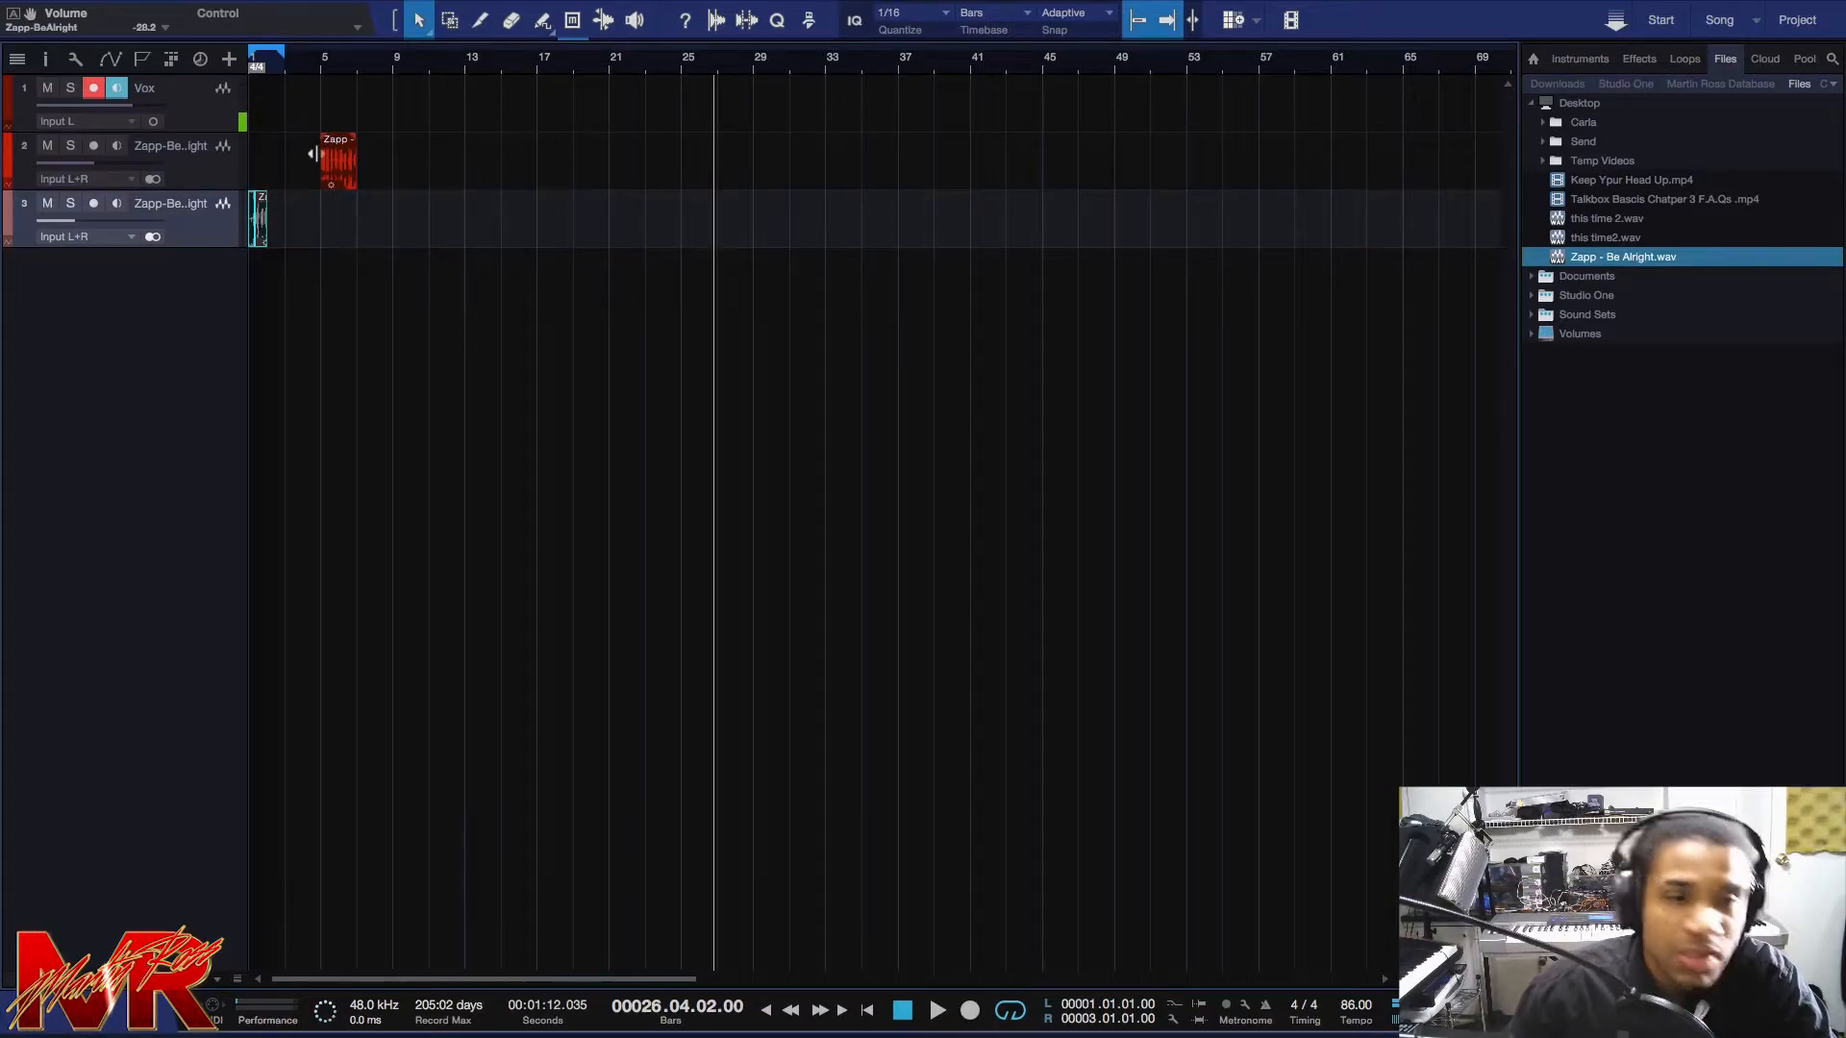
# Play the two rearranged pieces on track 3 from the start of the song.
pyautogui.scroll(15, 387, 62)
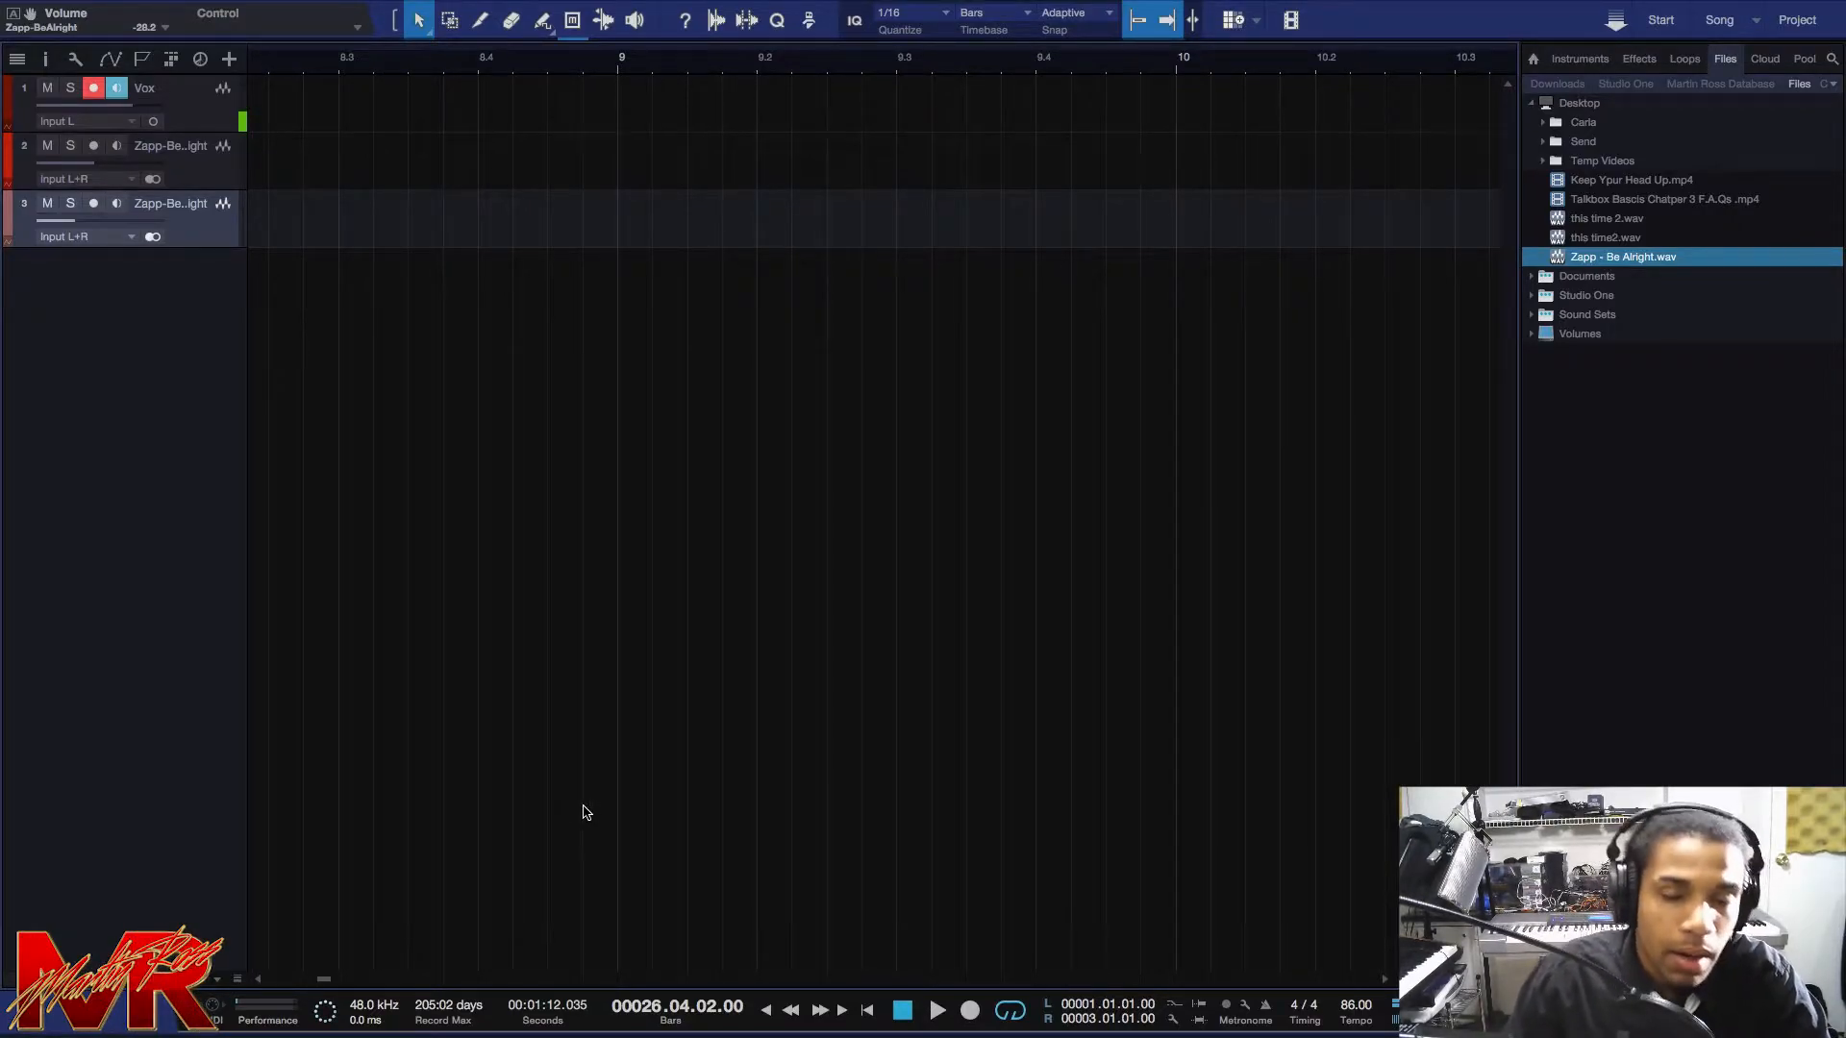
pyautogui.click(334, 981)
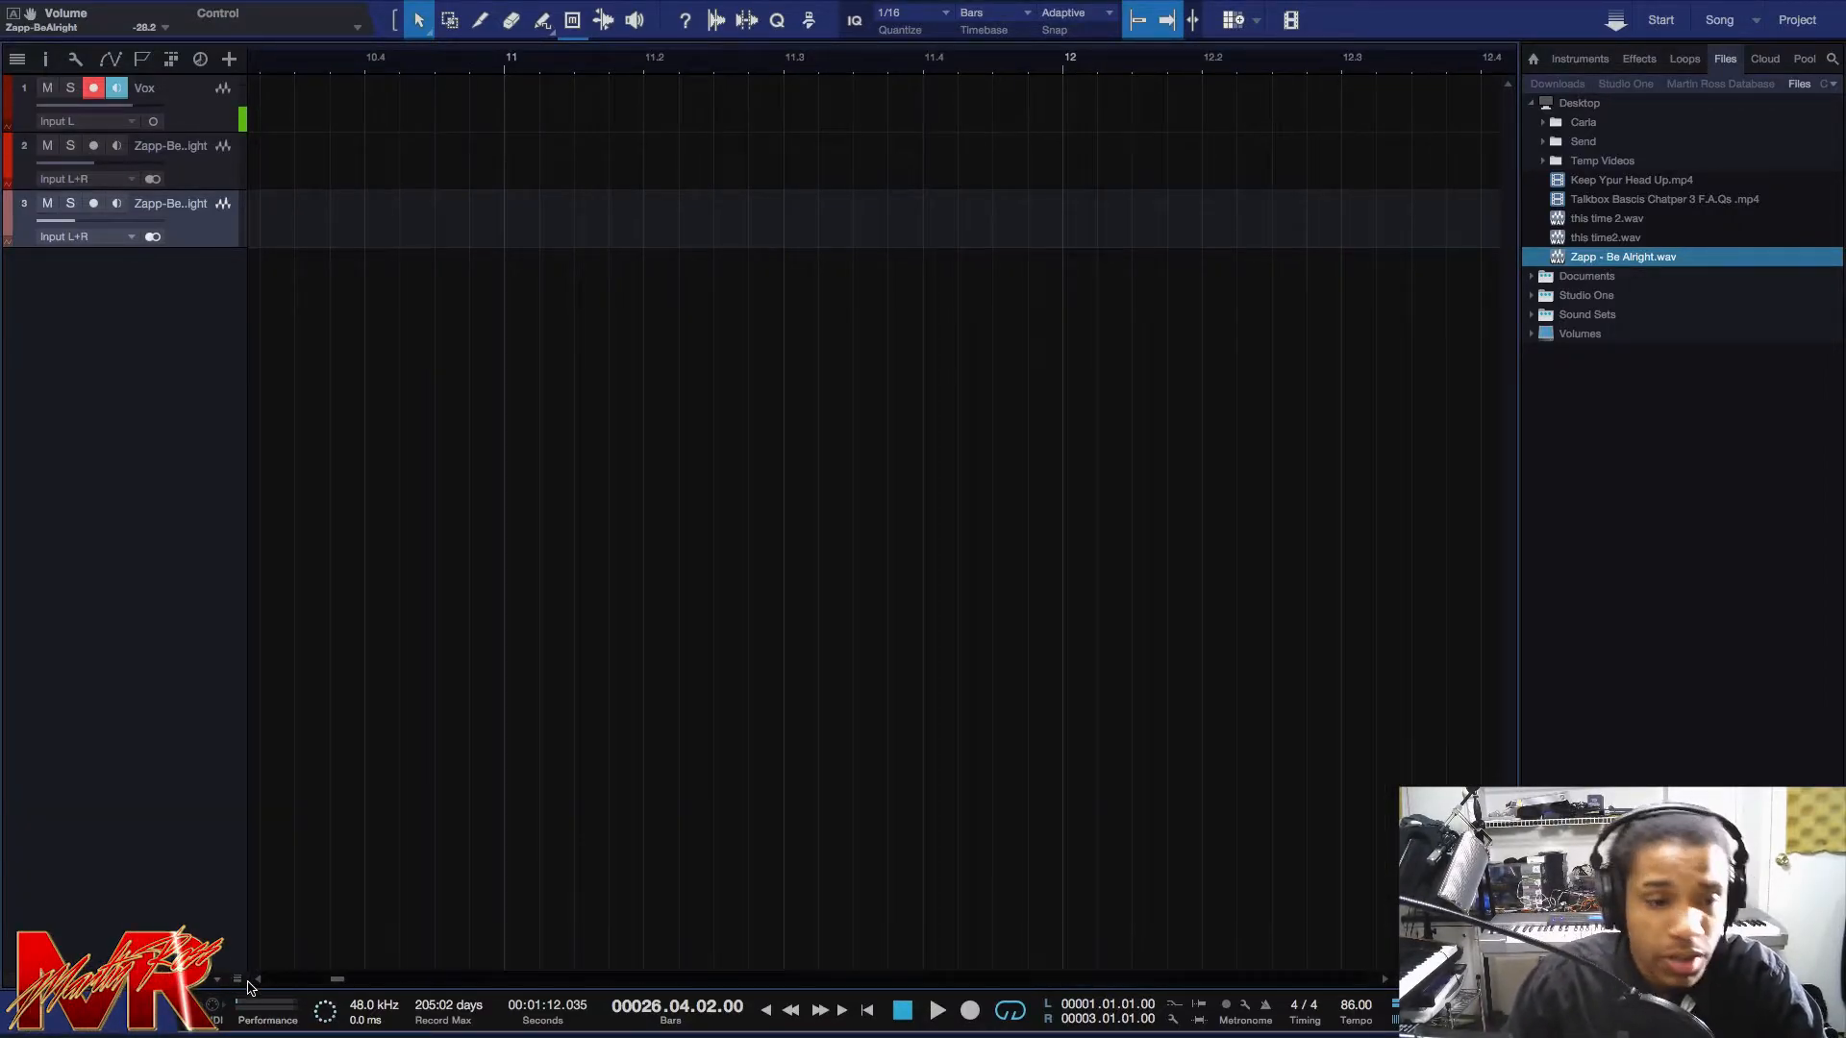
pyautogui.moveTo(339, 980); pyautogui.dragTo(269, 979)
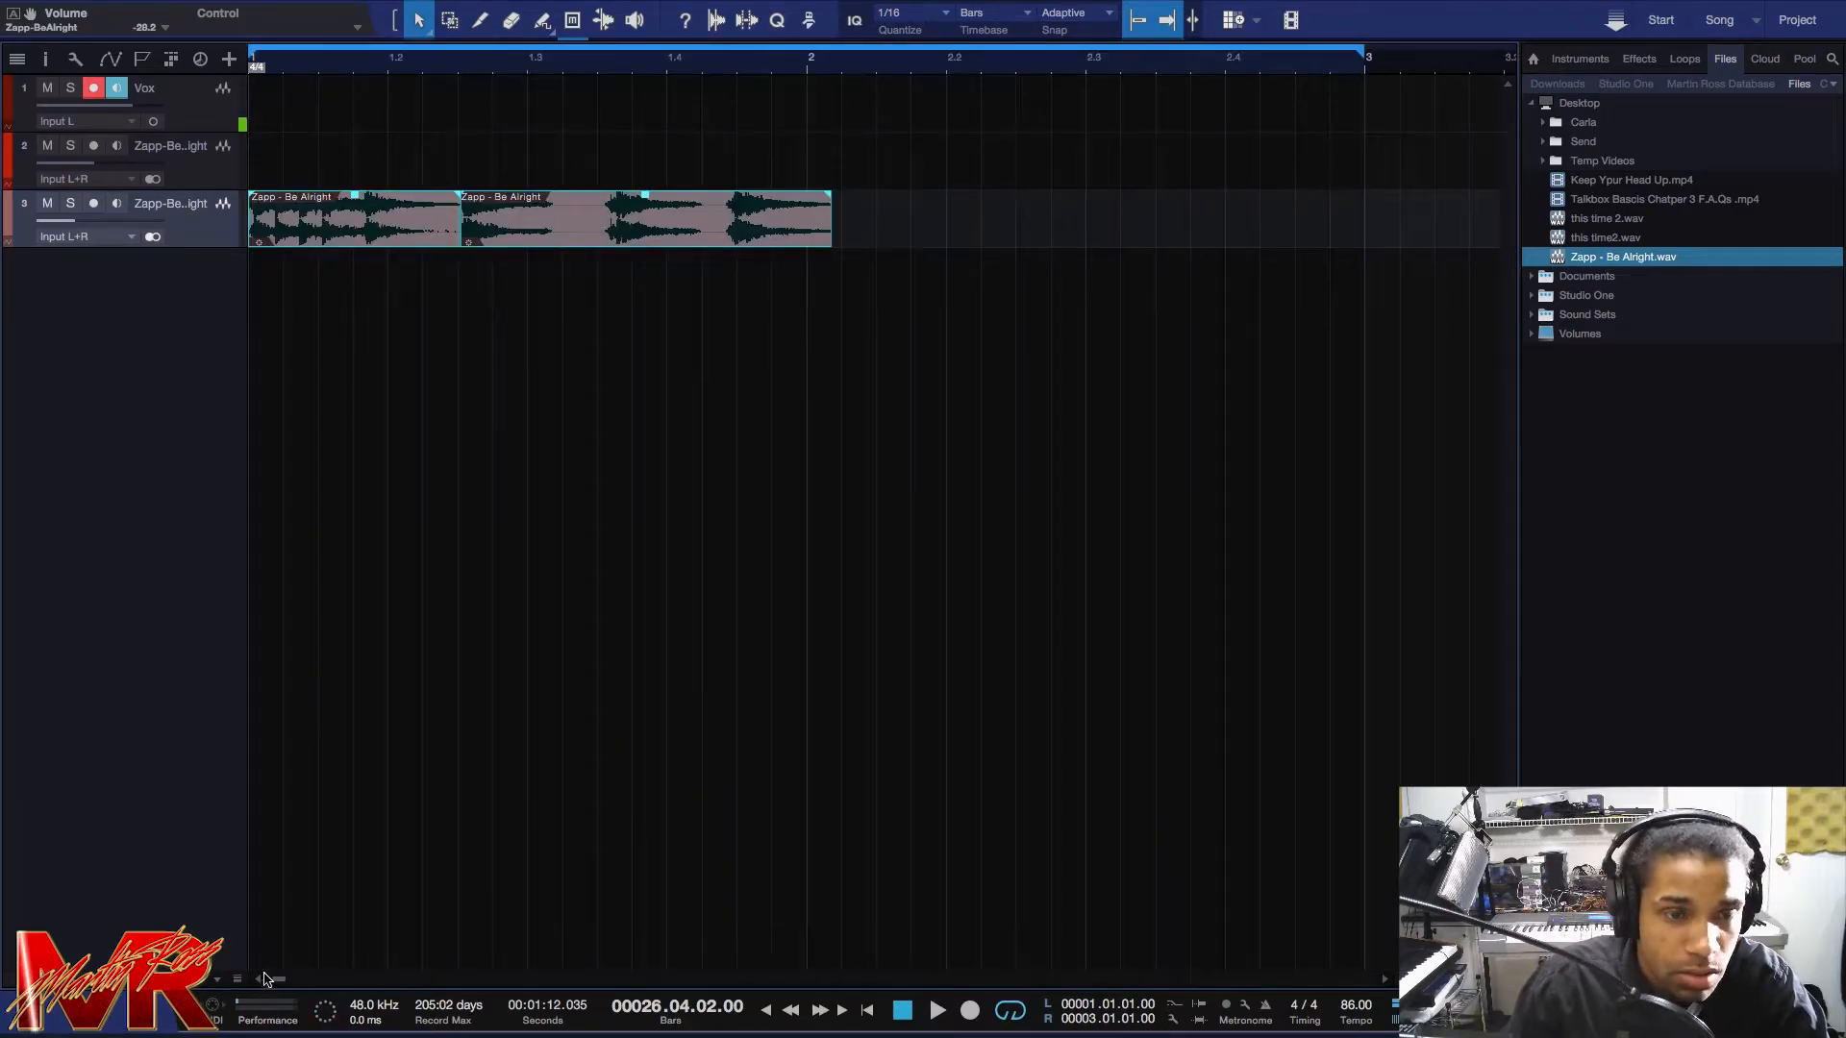
pyautogui.click(525, 227)
pyautogui.press('space')
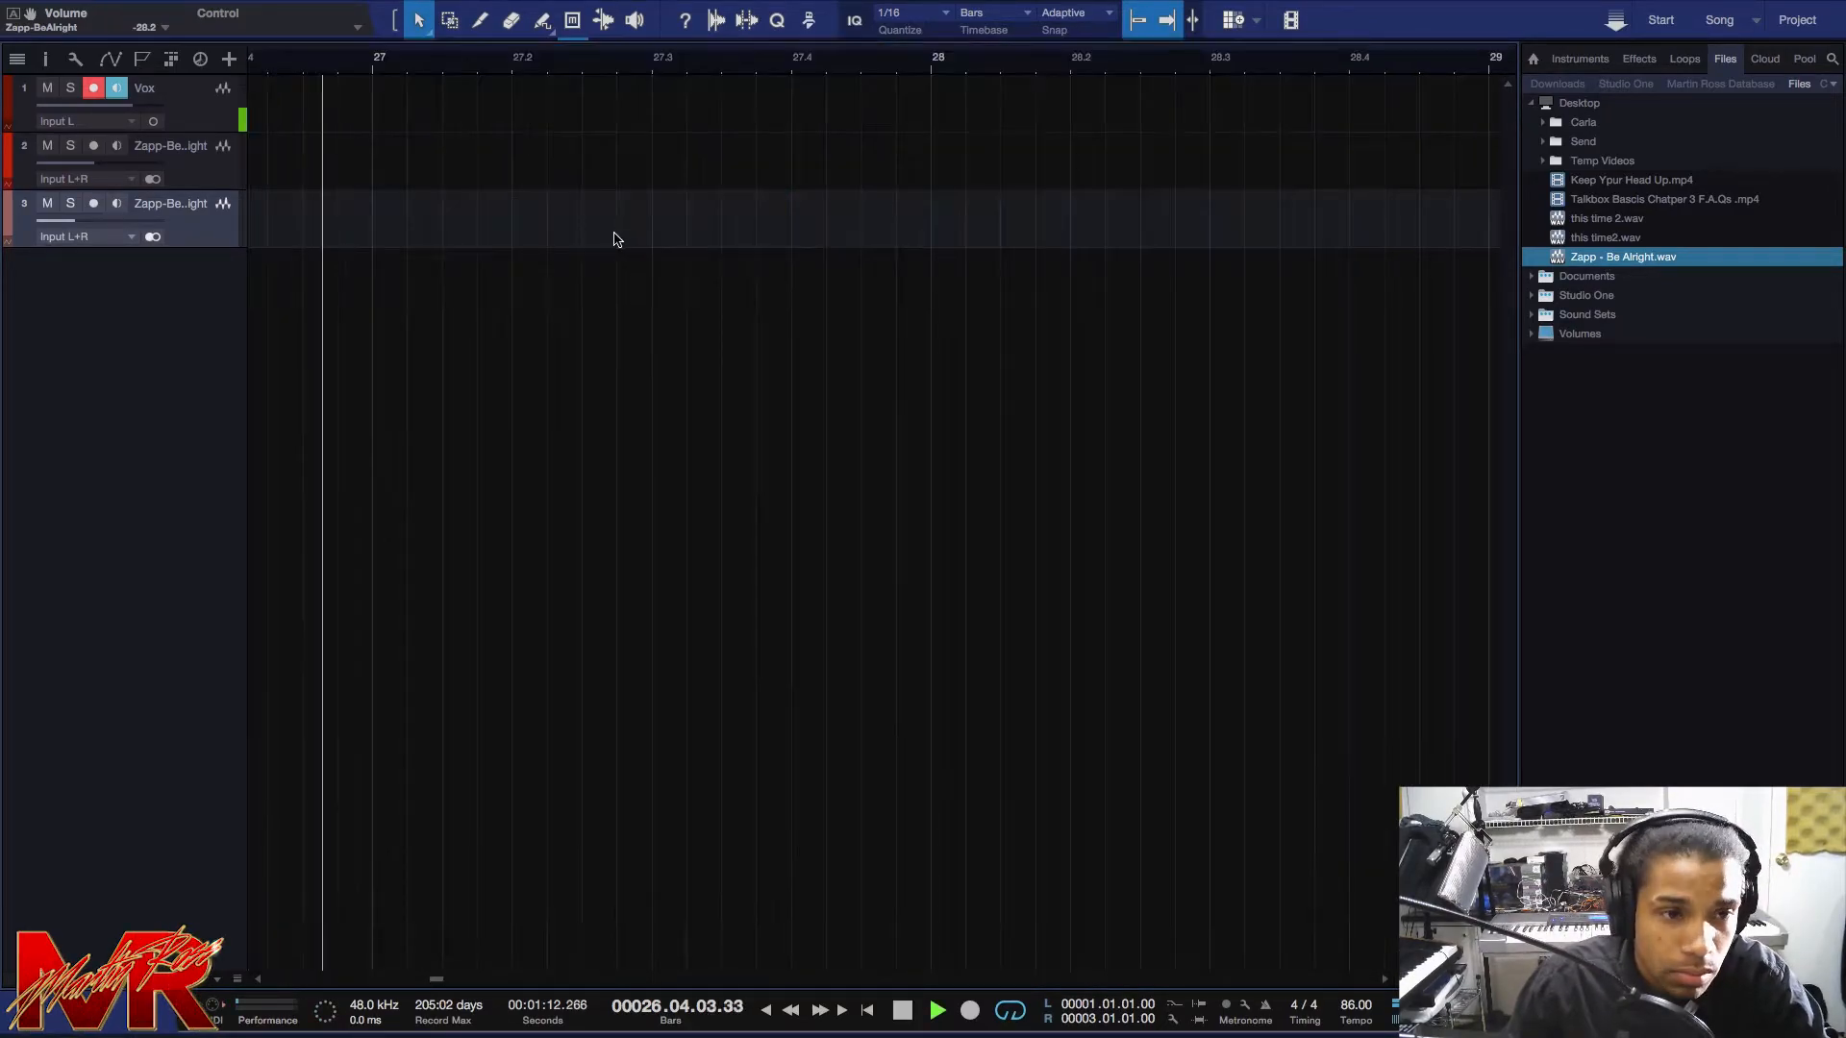
pyautogui.press('space')
pyautogui.click(906, 1021)
pyautogui.press('space')
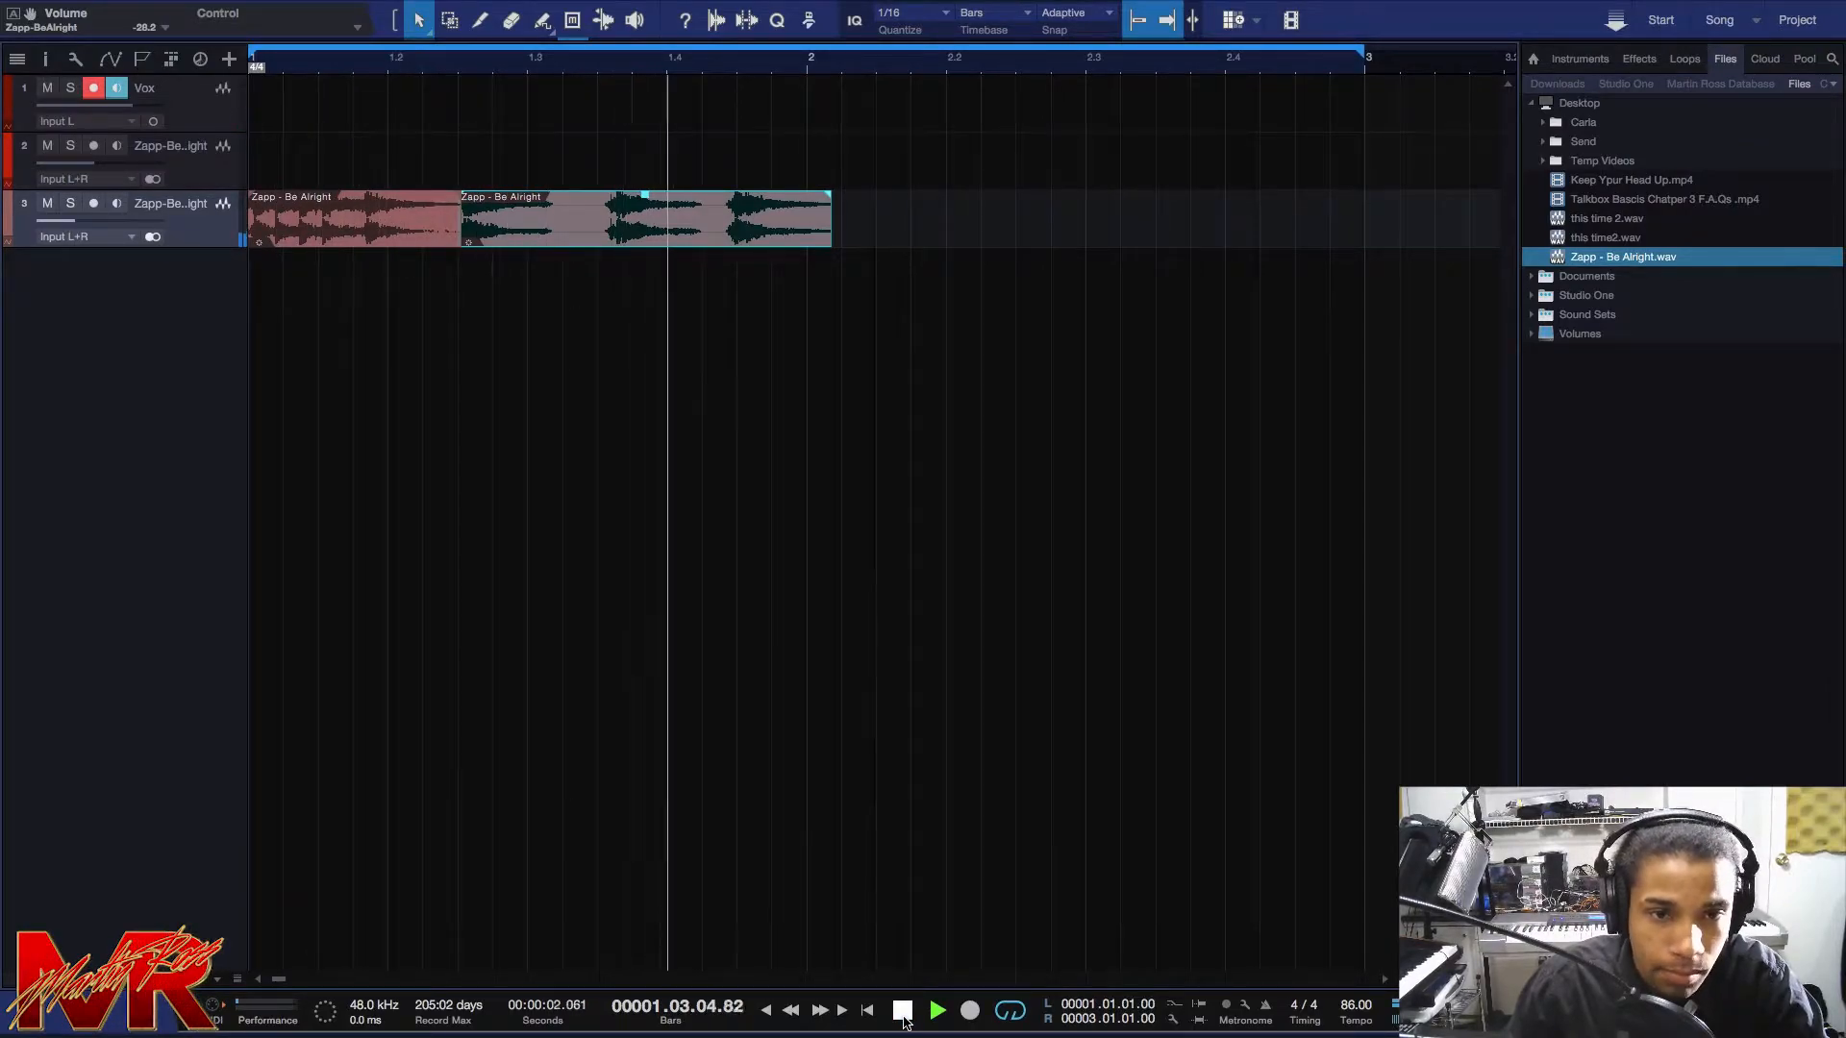
pyautogui.press('space')
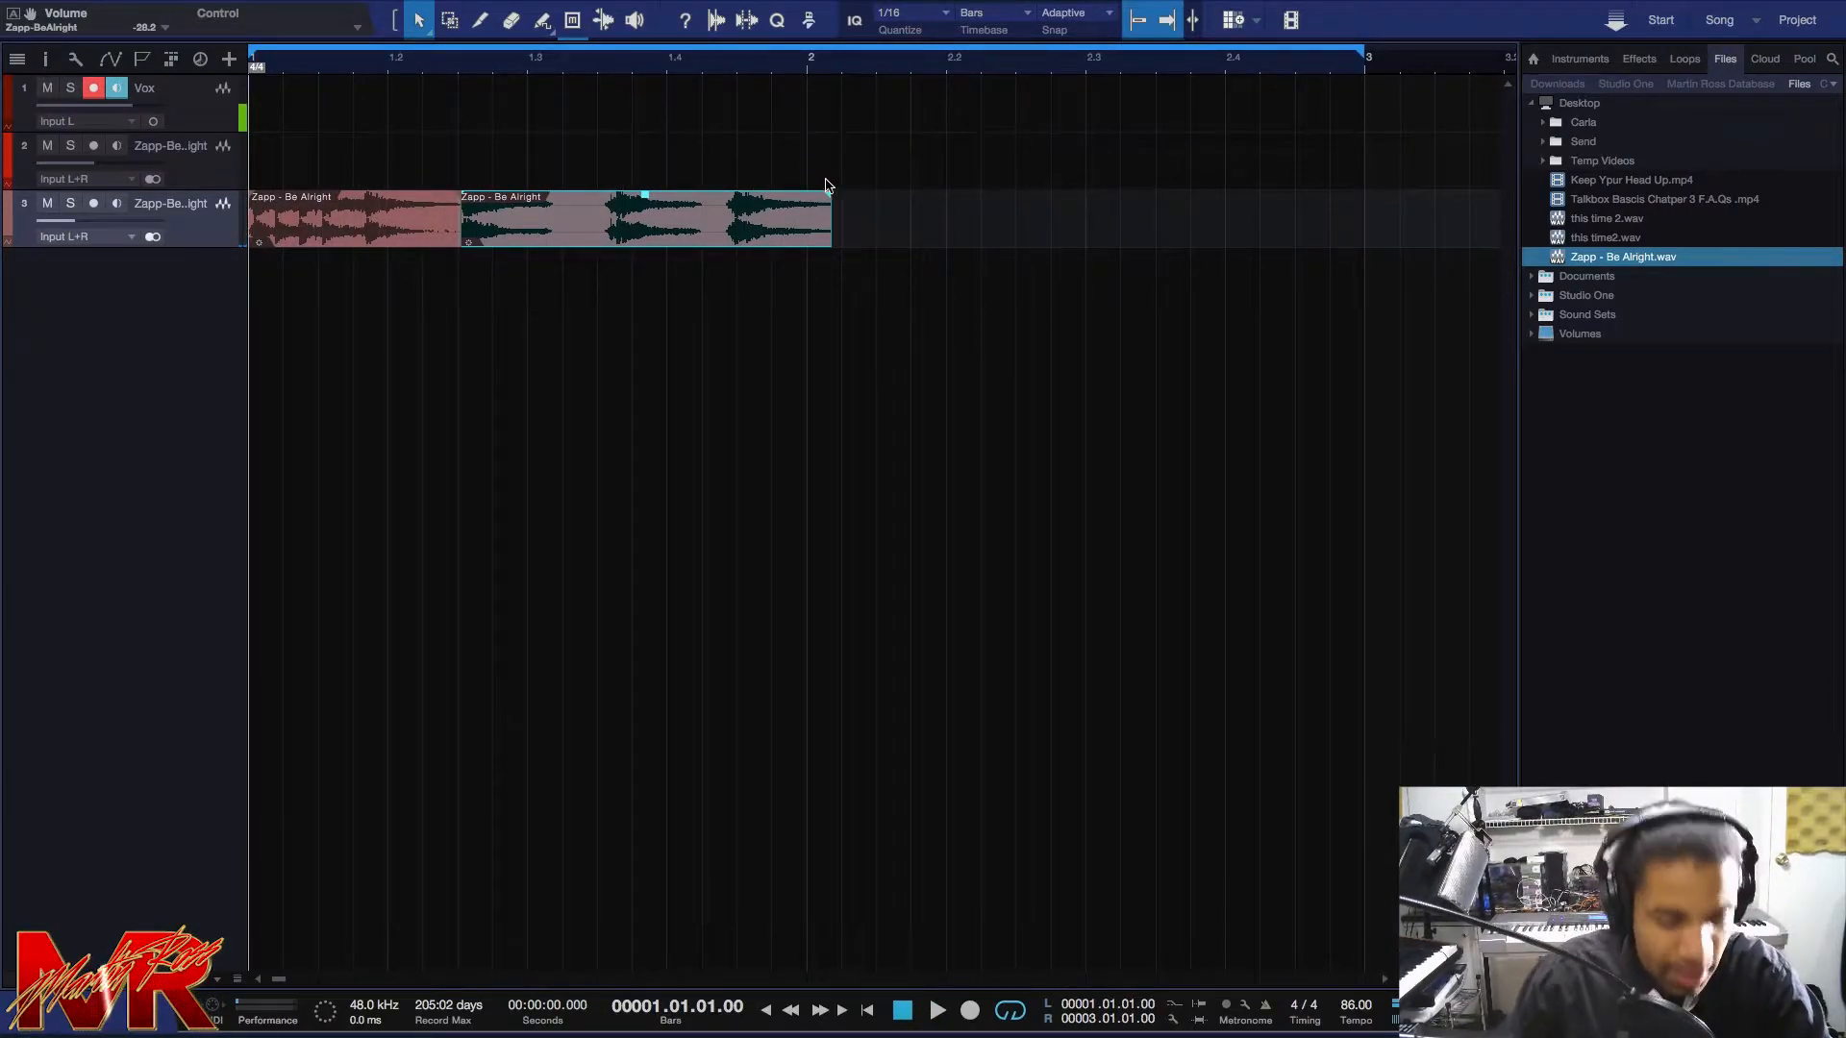
# Merge the two pieces on track 3 into a single event and play it from bar 1.
pyautogui.moveTo(946, 306); pyautogui.dragTo(370, 227)
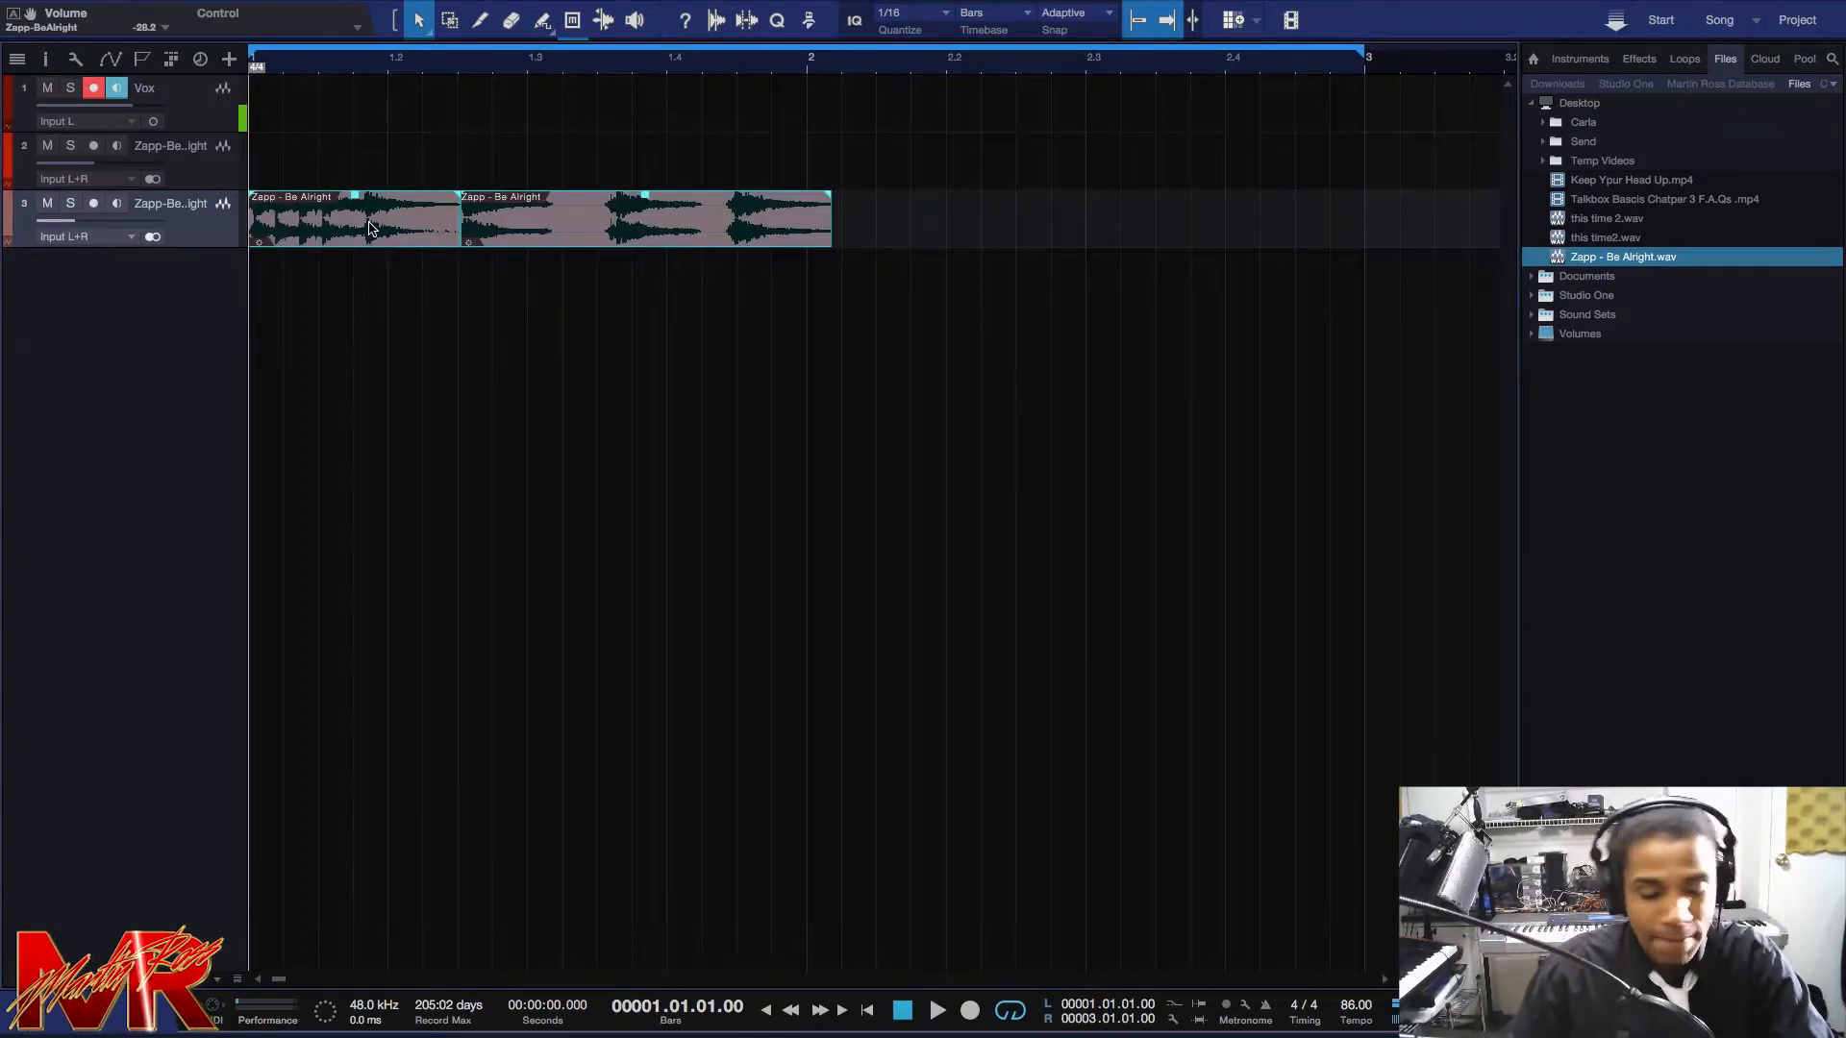
pyautogui.press('g')
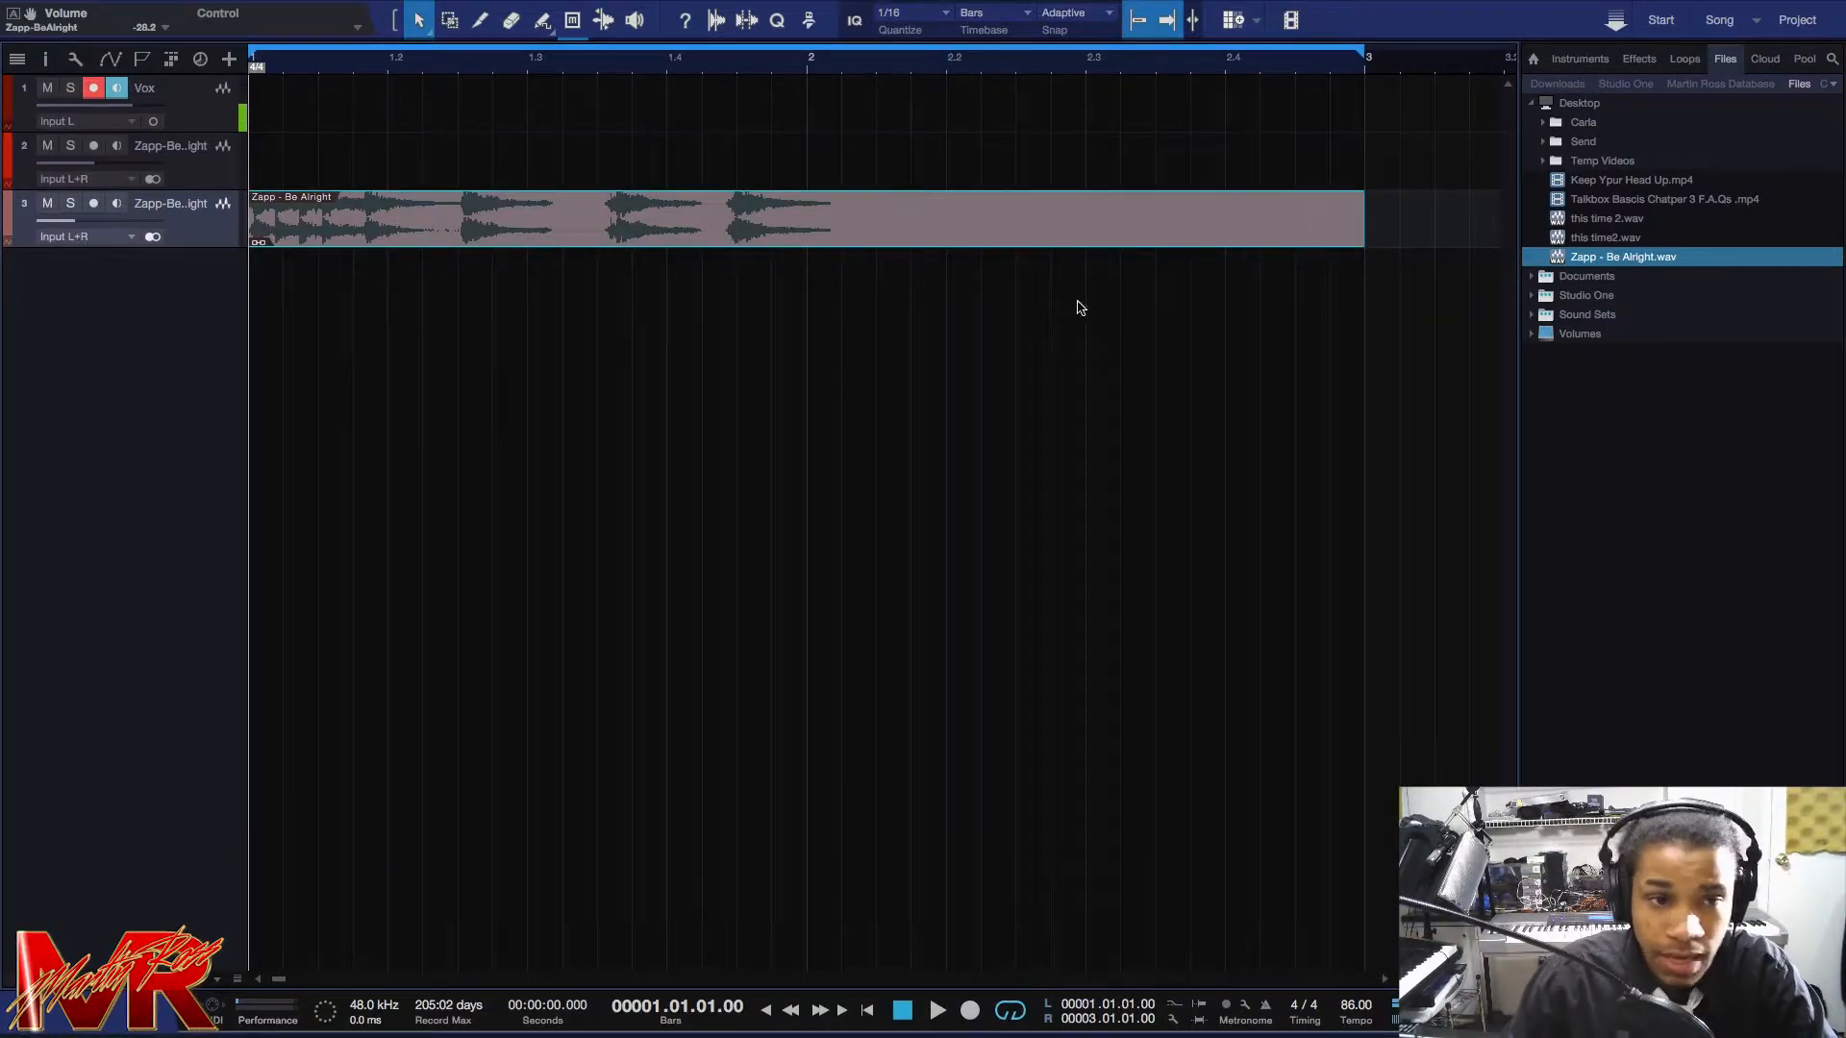
pyautogui.press('space')
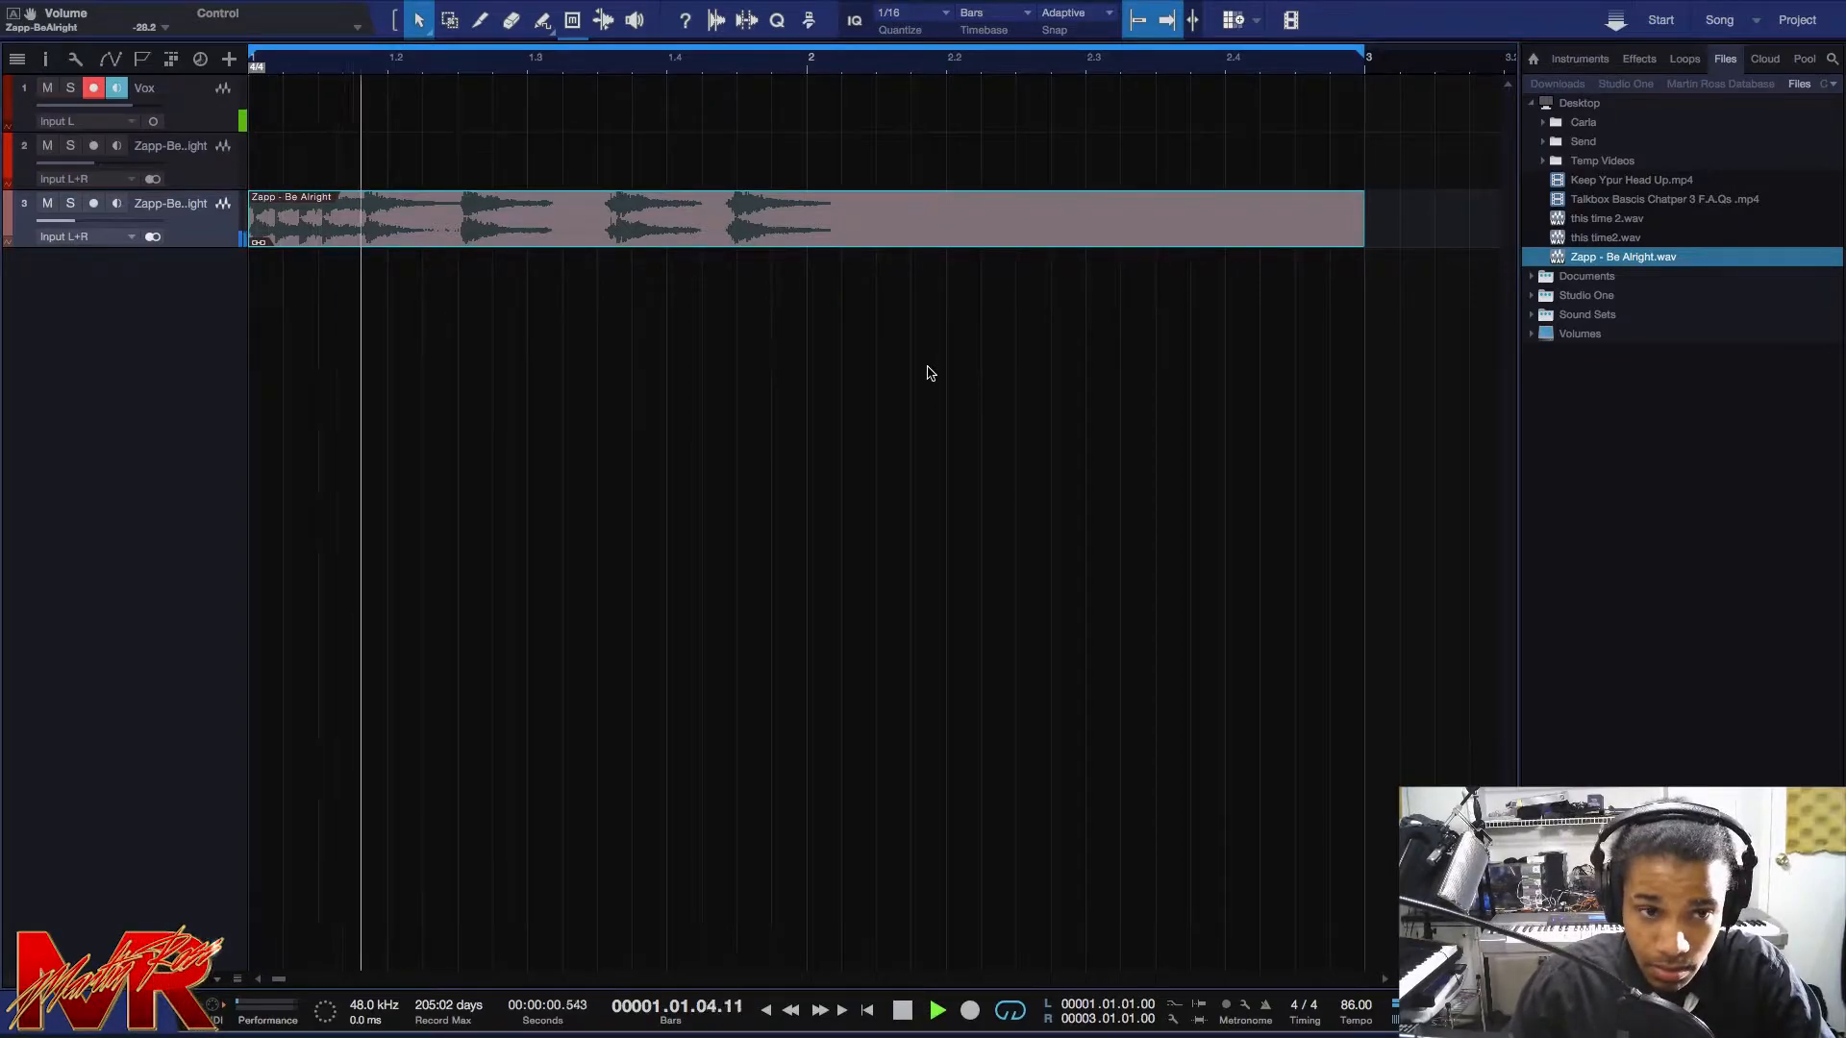
pyautogui.press('space')
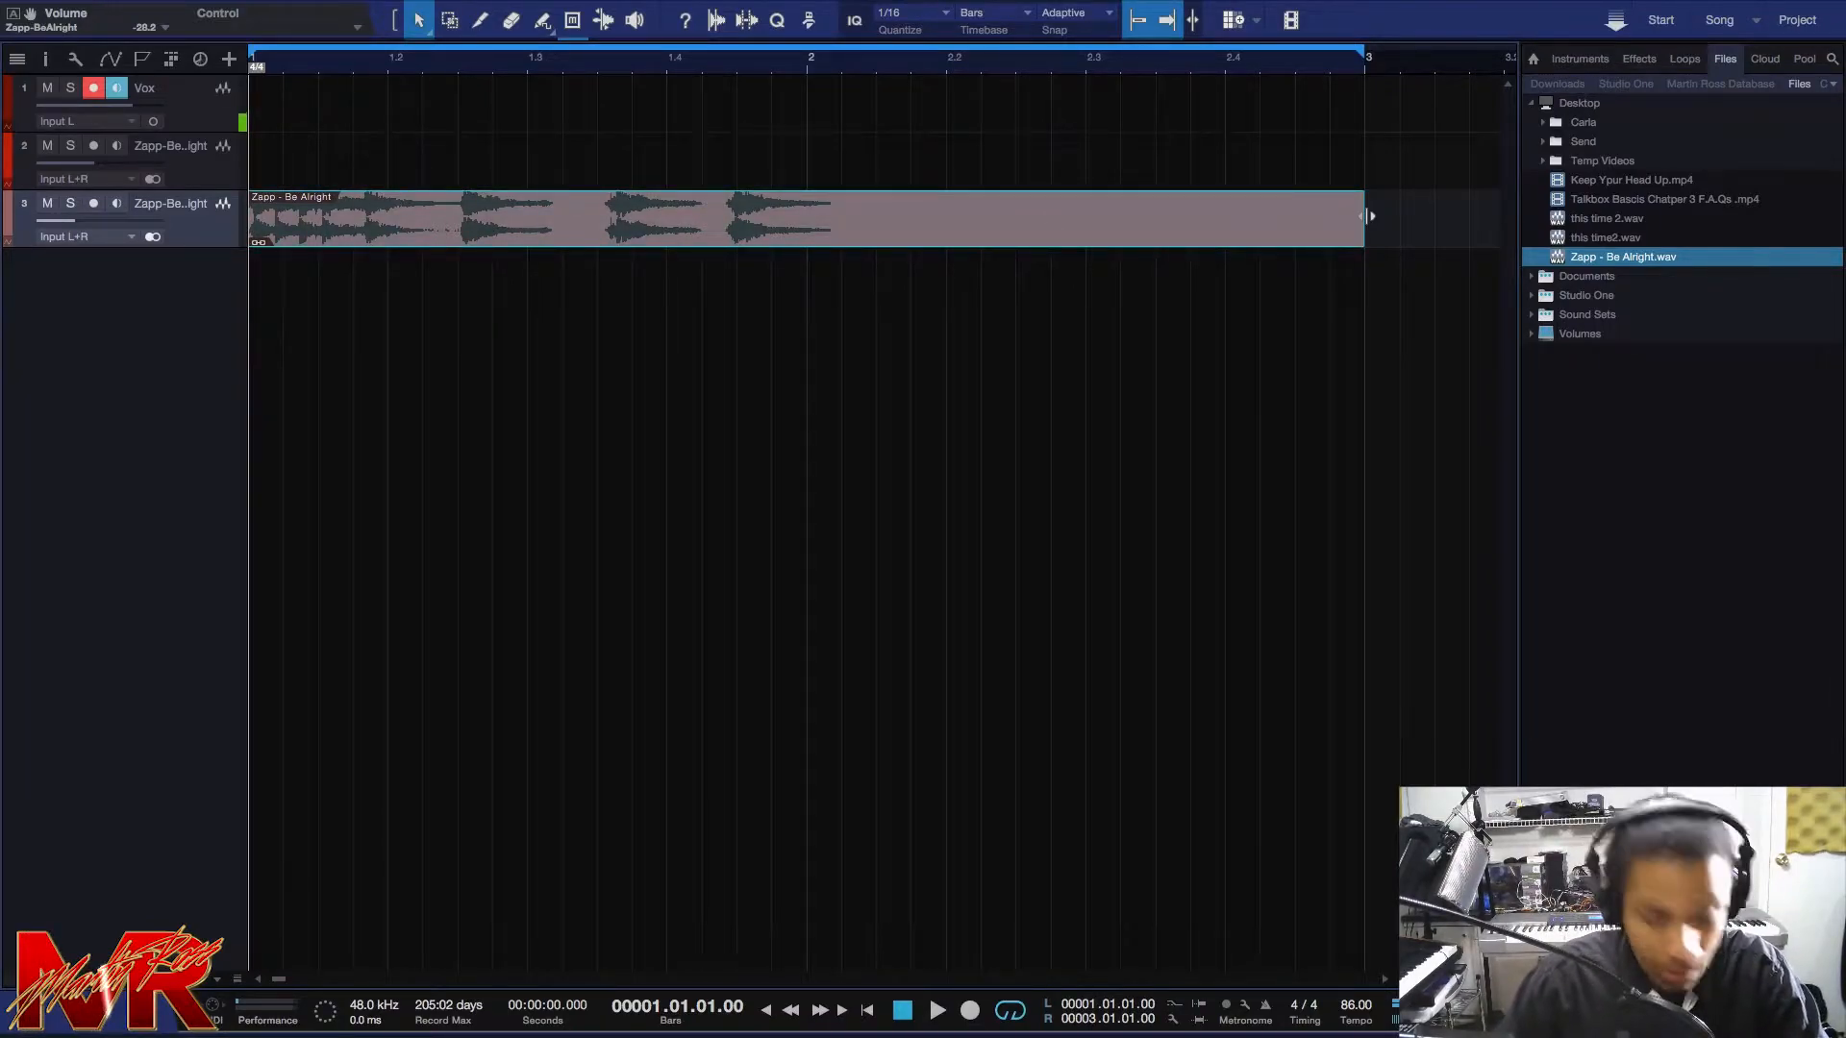
# Split the merged event just past bar 2 and erase its empty remainder.
pyautogui.press('3')
pyautogui.click(865, 205)
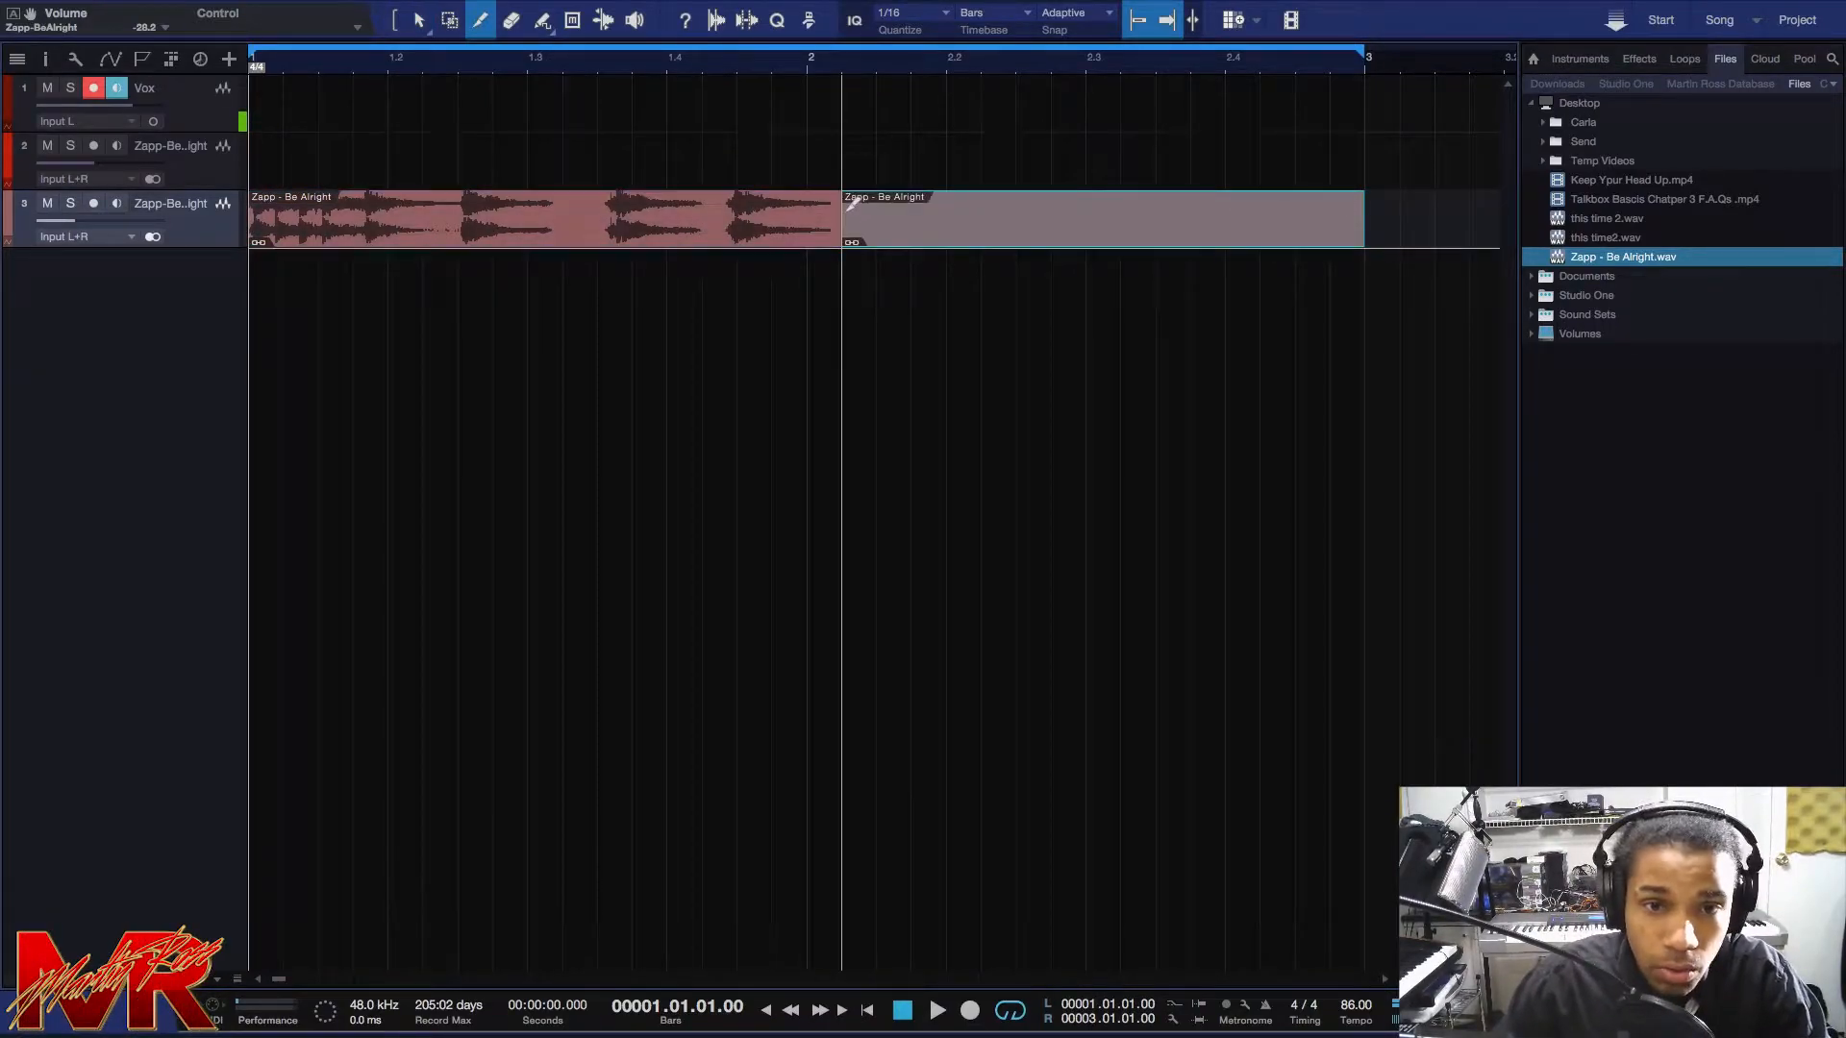
pyautogui.press('4')
pyautogui.click(867, 205)
pyautogui.press('1')
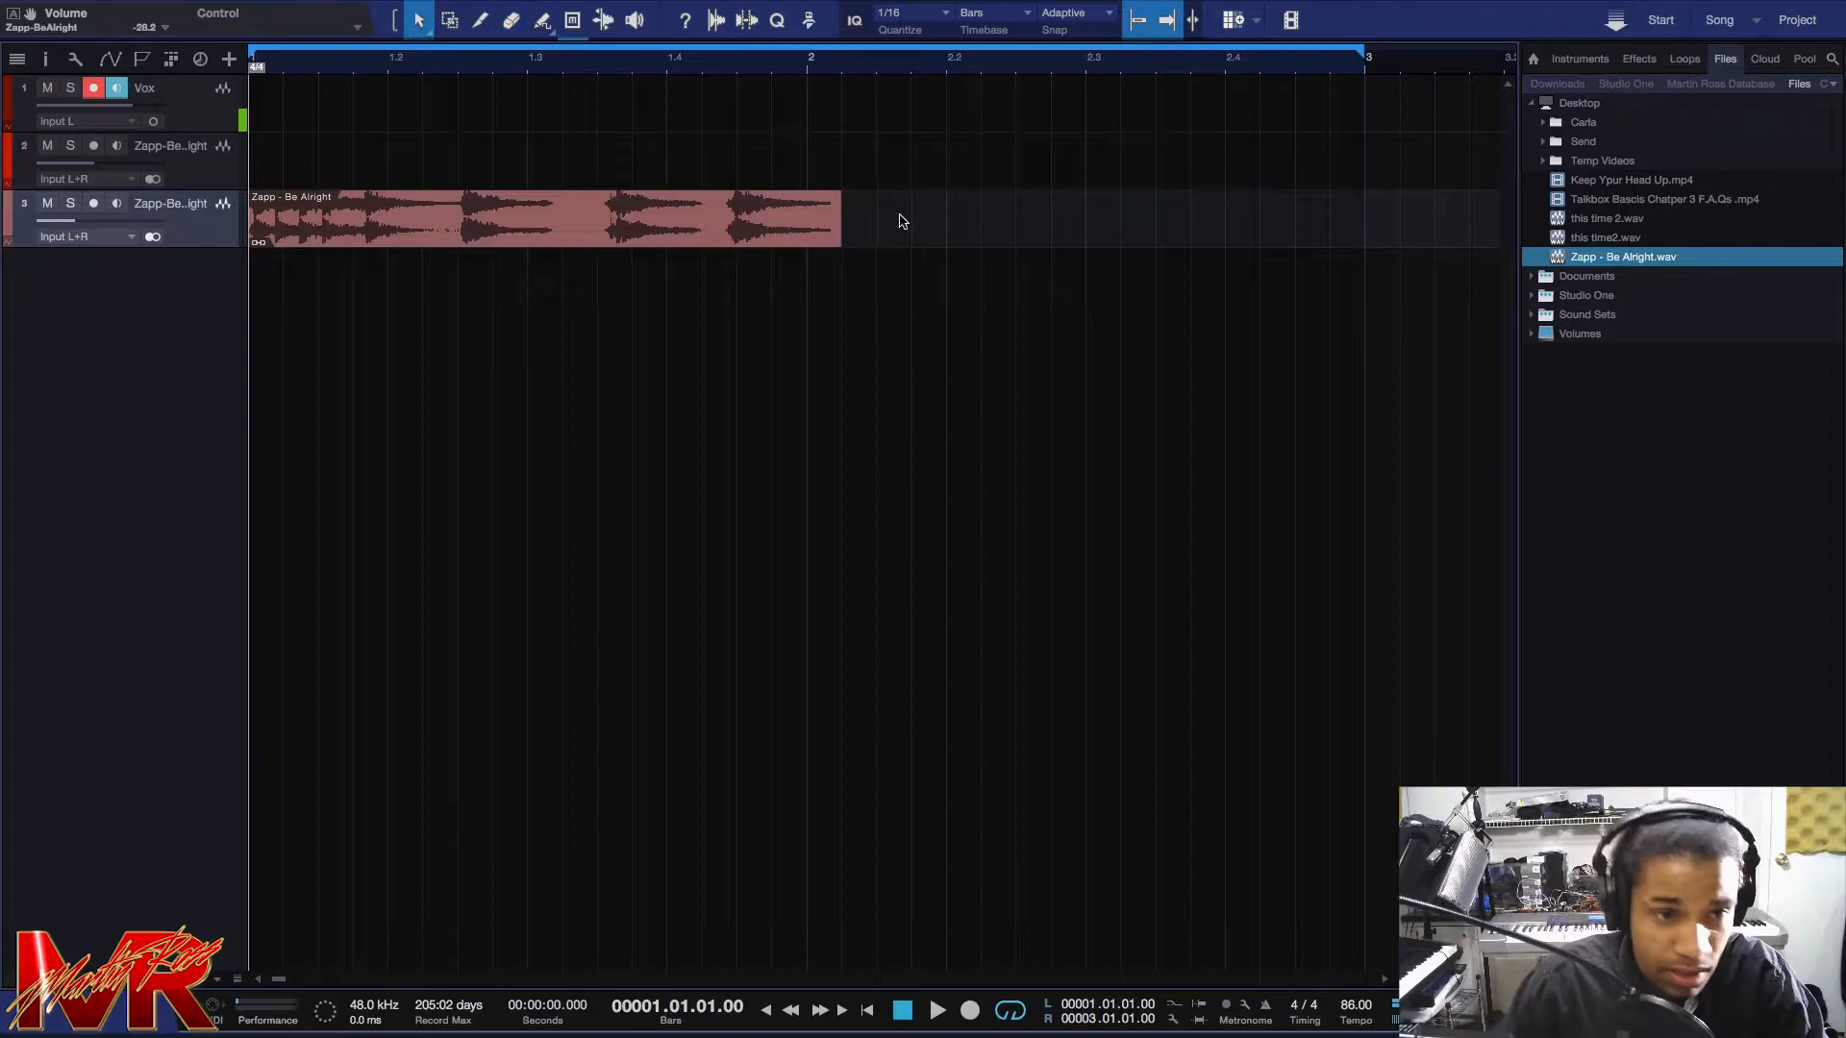
# Bounce the merged event to new audio and cut away the silent part starting just past bar 2.
pyautogui.rightClick(824, 217)
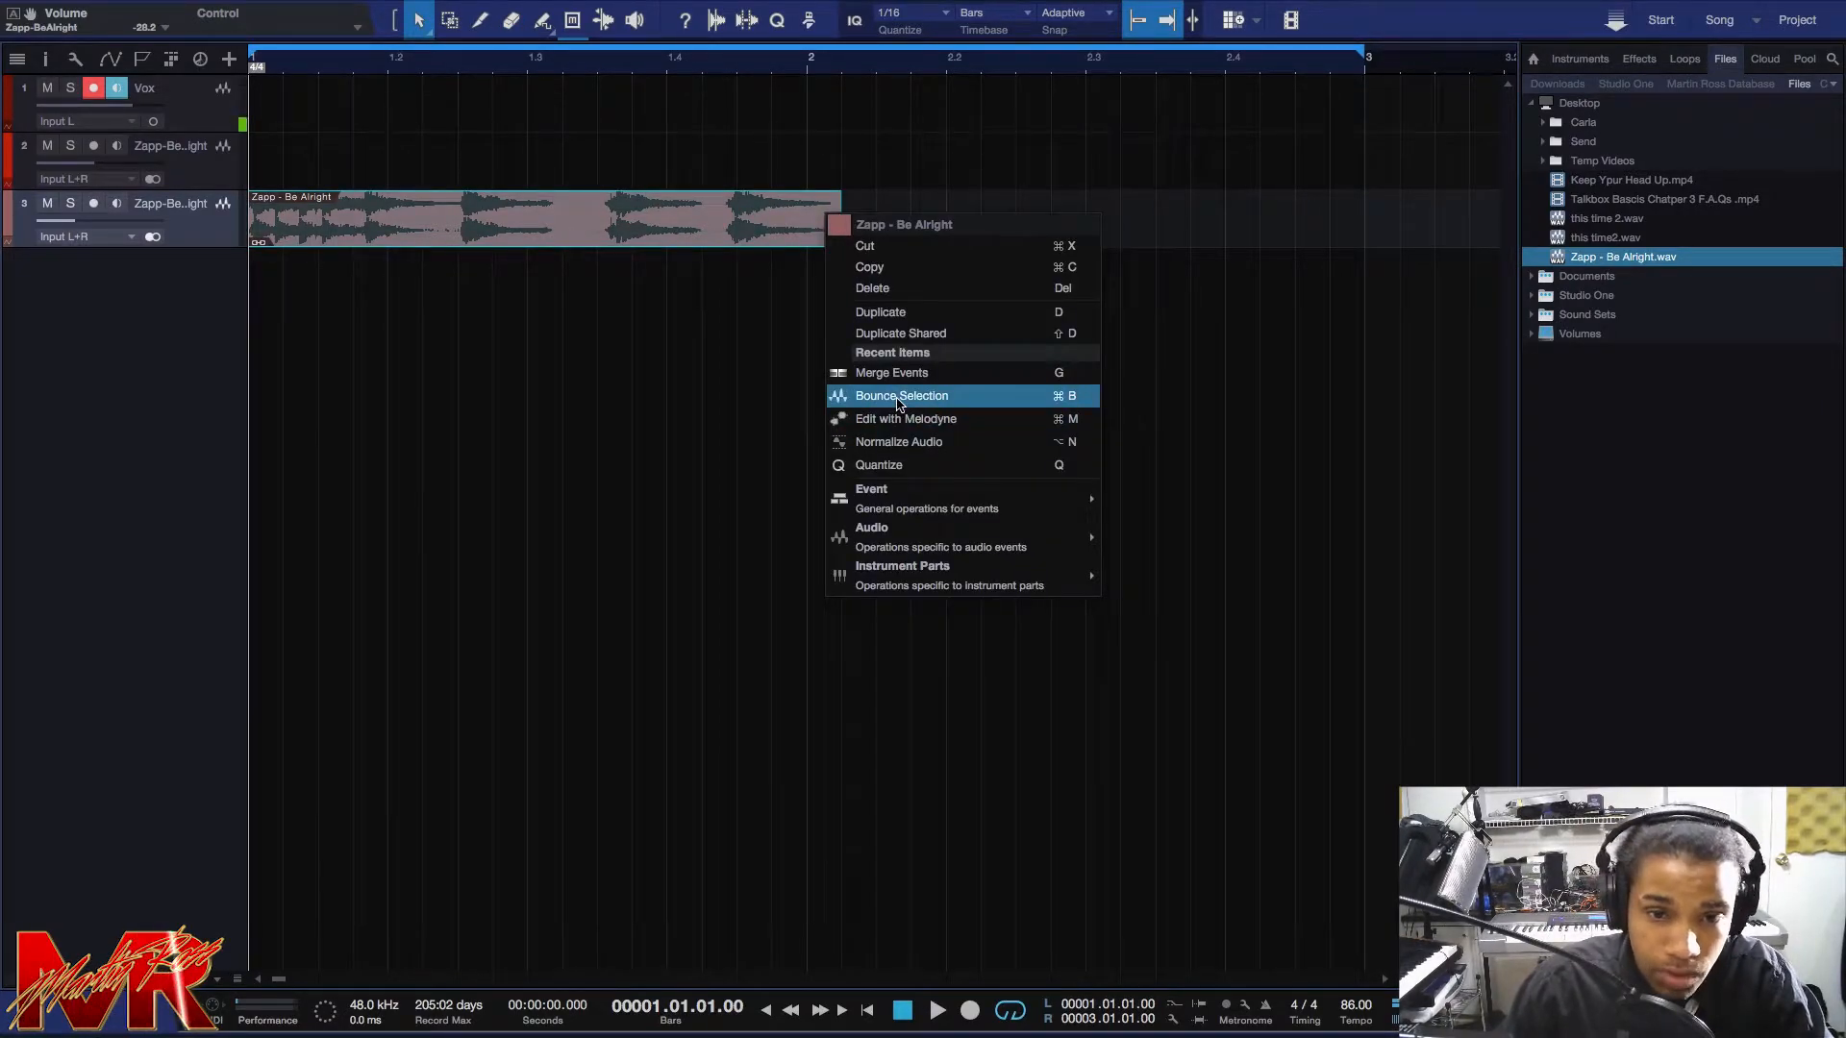
pyautogui.click(846, 397)
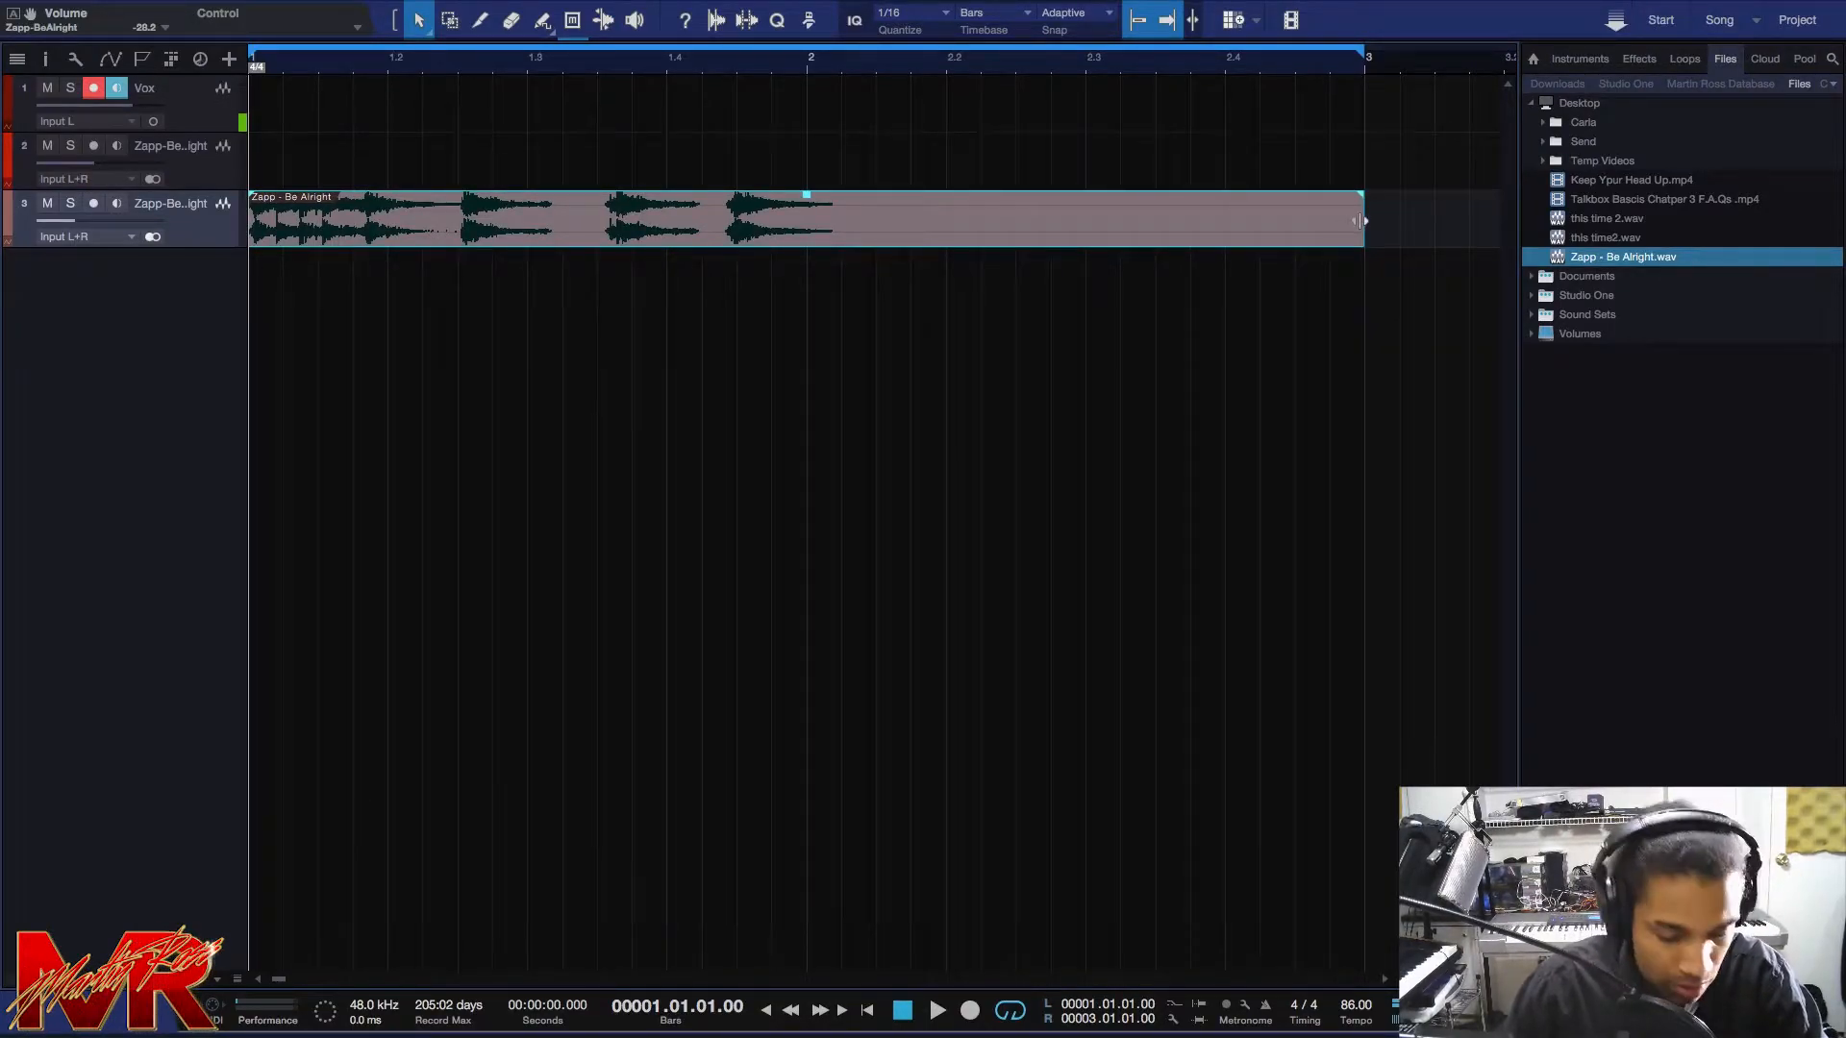
pyautogui.press('3')
pyautogui.click(842, 216)
pyautogui.press('4')
pyautogui.click(962, 216)
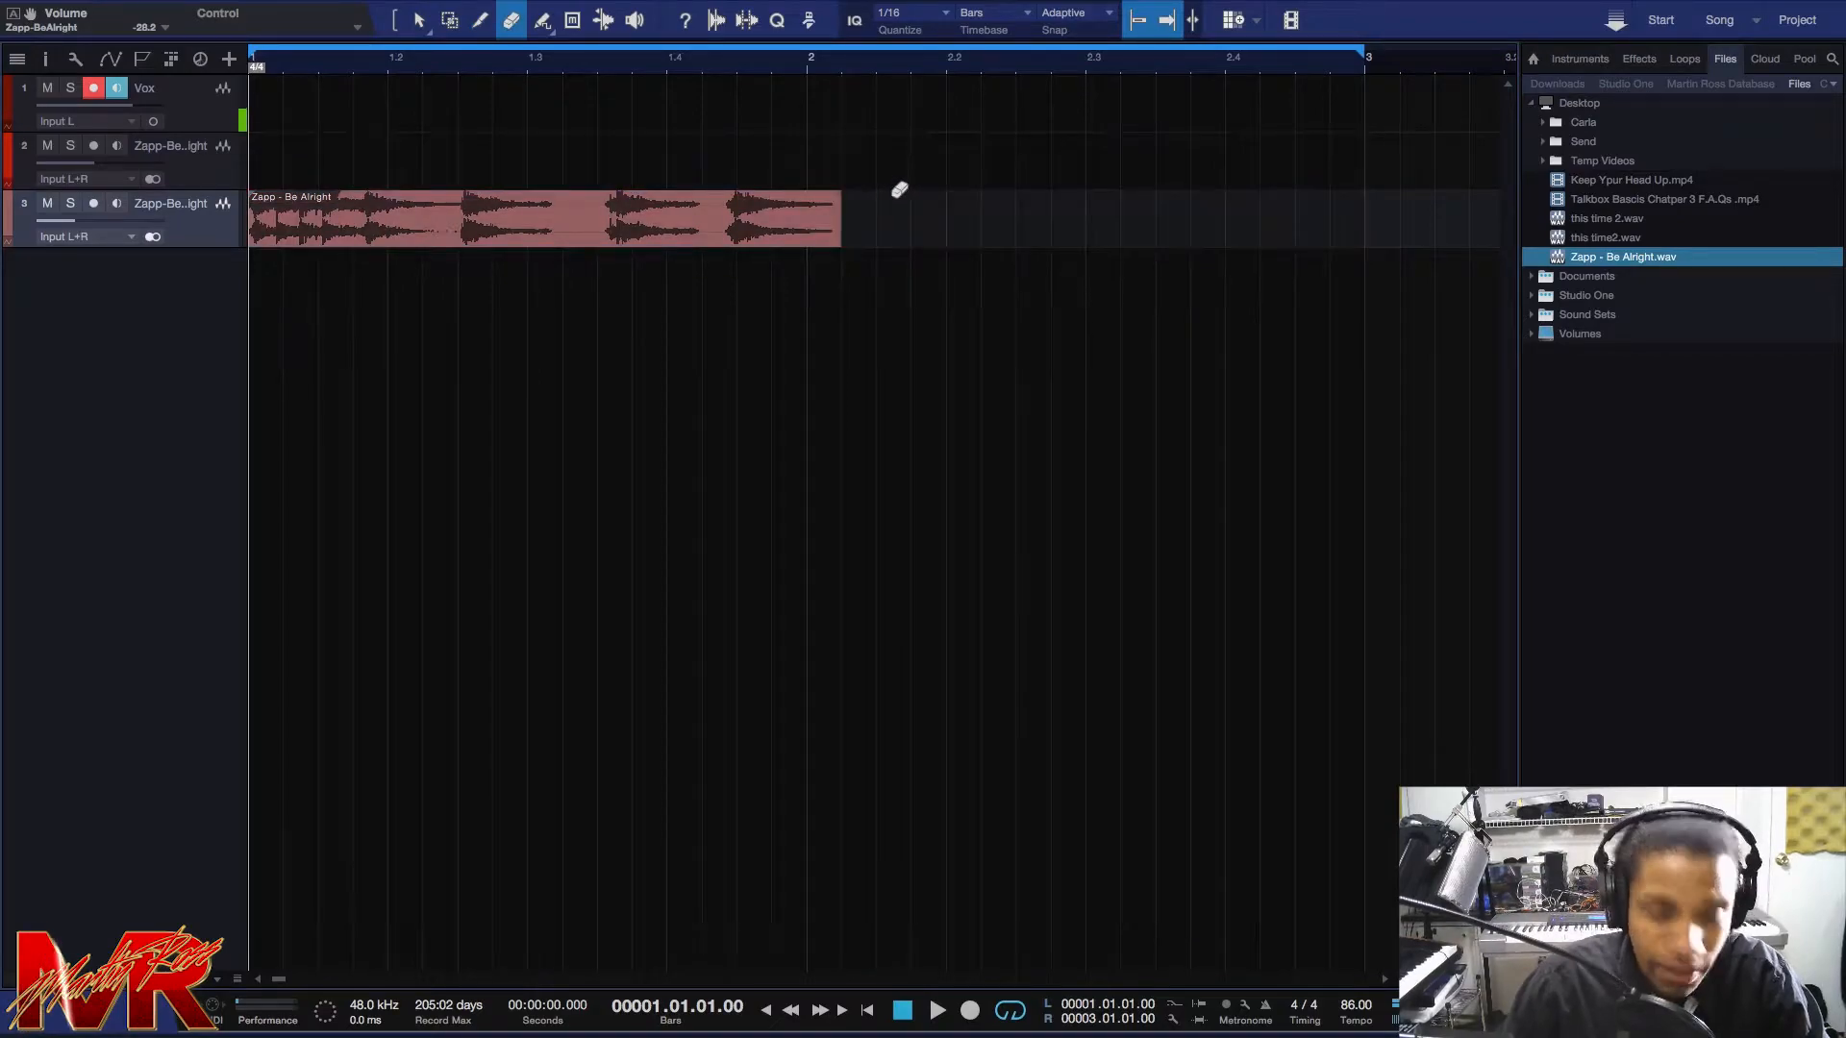
# Time-stretch the bounced clip on track 3 to end exactly at bar 2 and play it from the start.
pyautogui.press('1')
pyautogui.moveTo(841, 211); pyautogui.dragTo(807, 213)
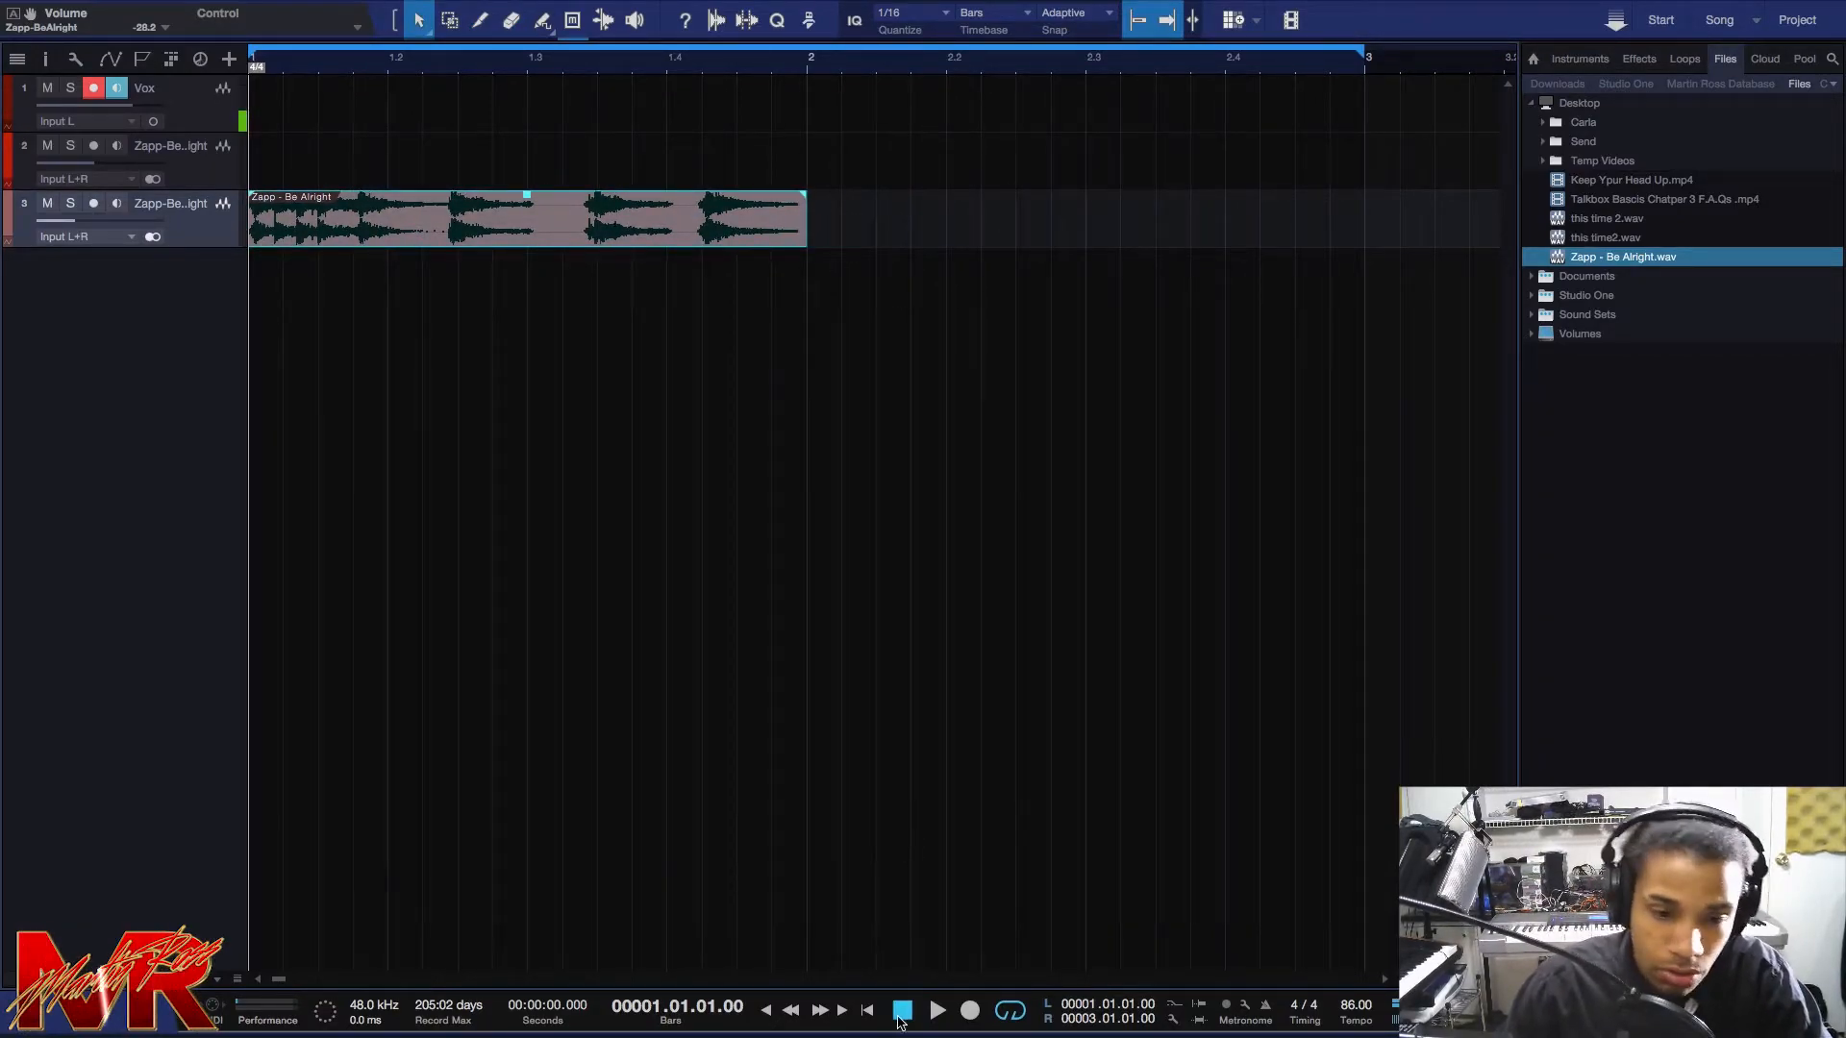
pyautogui.press('space')
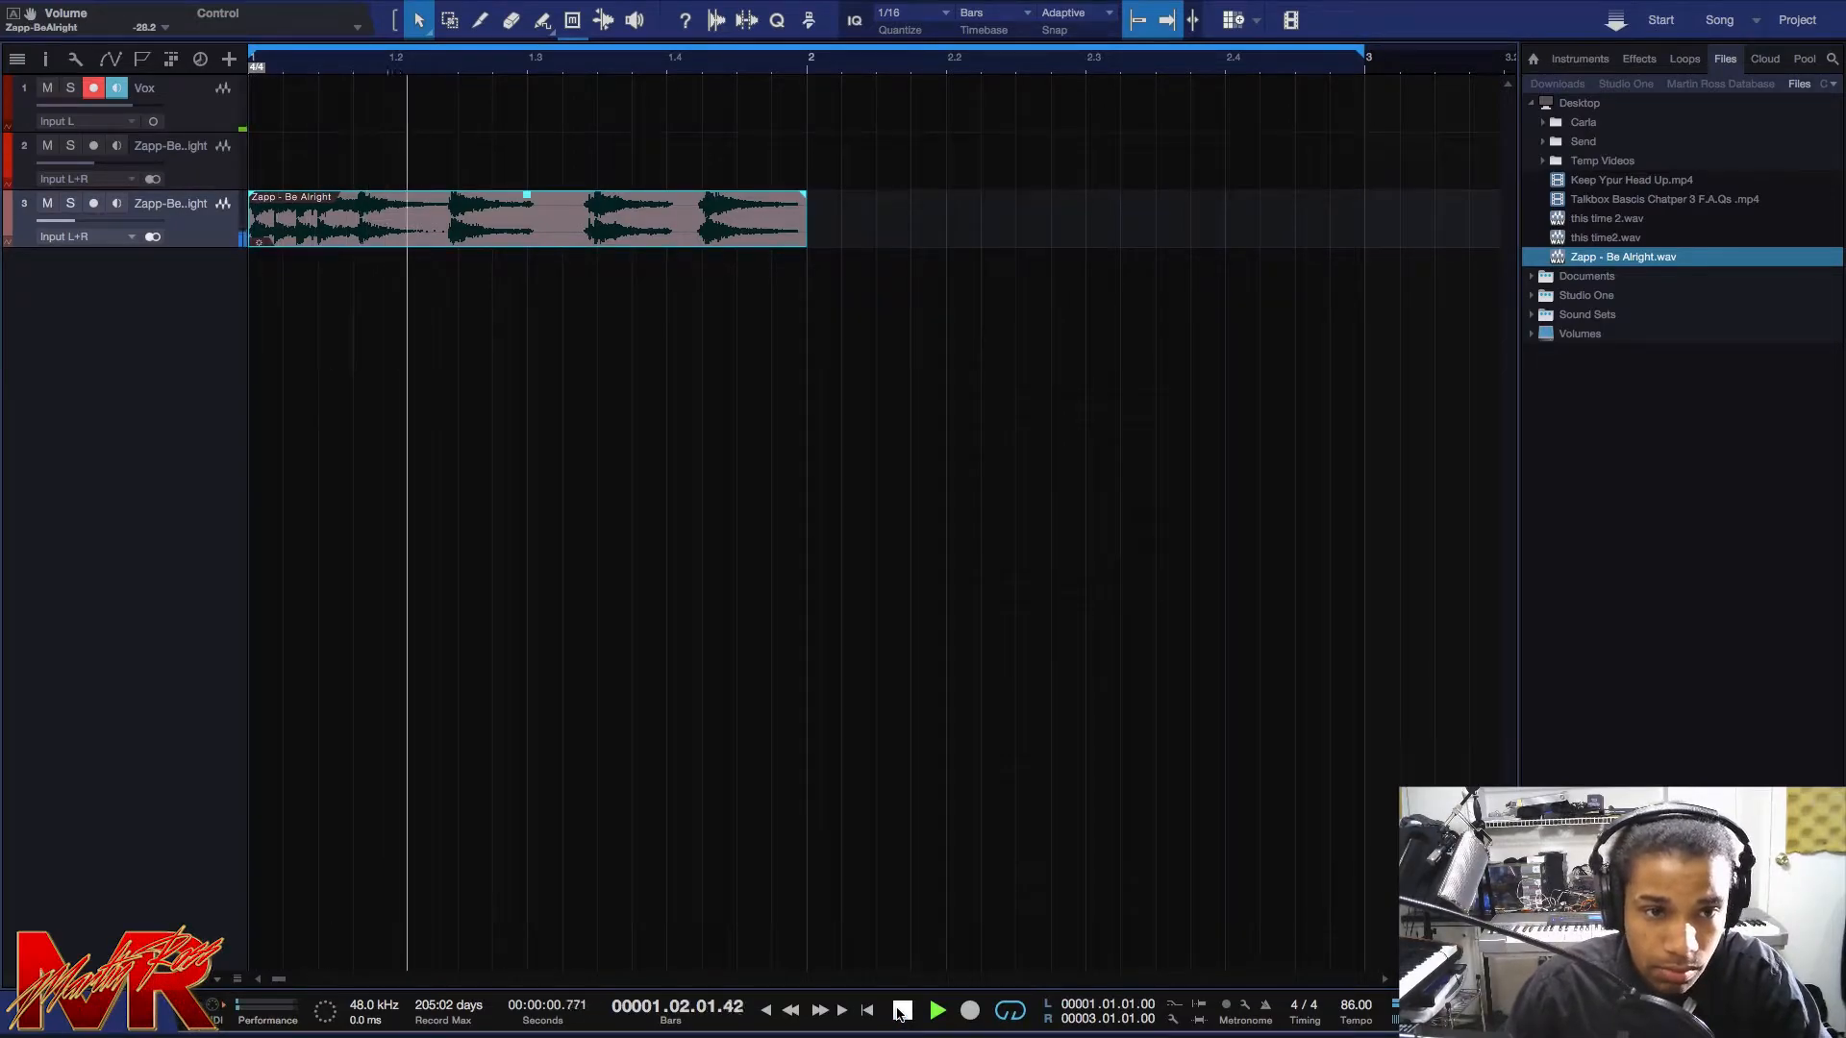
pyautogui.click(901, 1011)
# Duplicate the one-bar clip at bar 2 and split the copy just after beat 2.3, before its third sustained hit.
pyautogui.press('super+d')
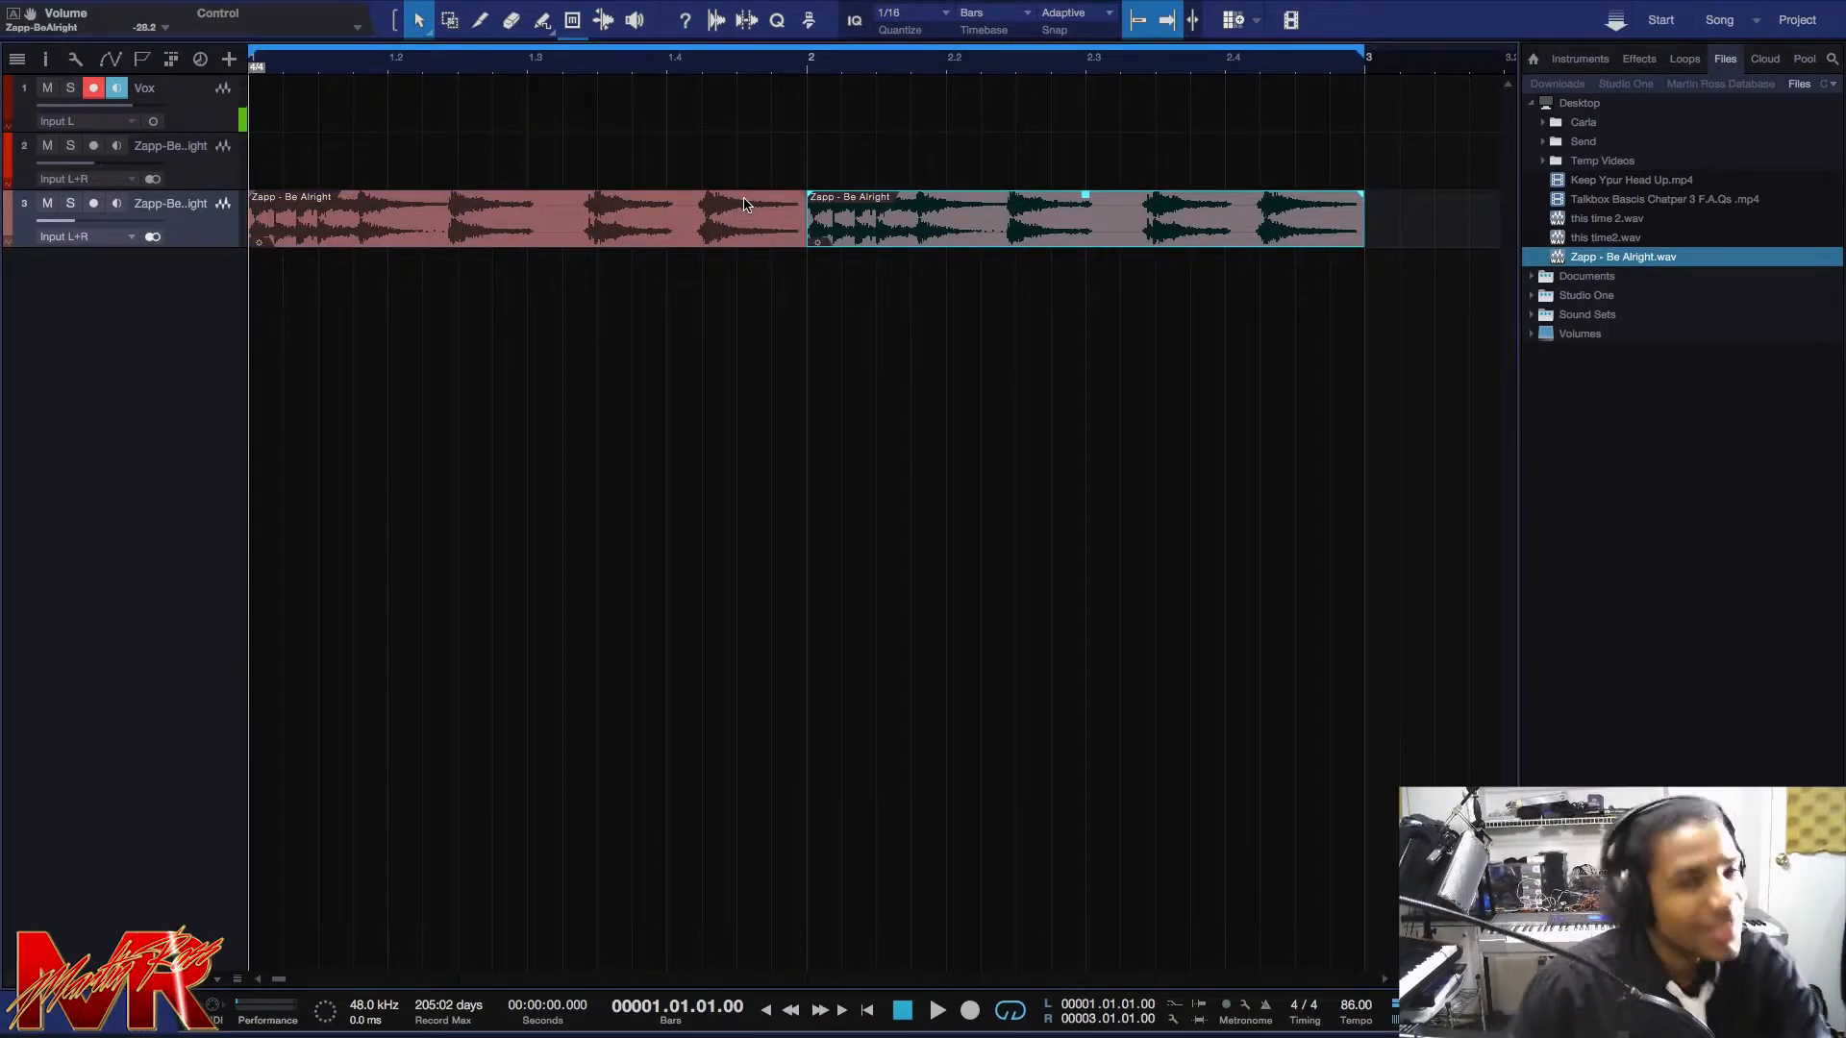
pyautogui.press('3')
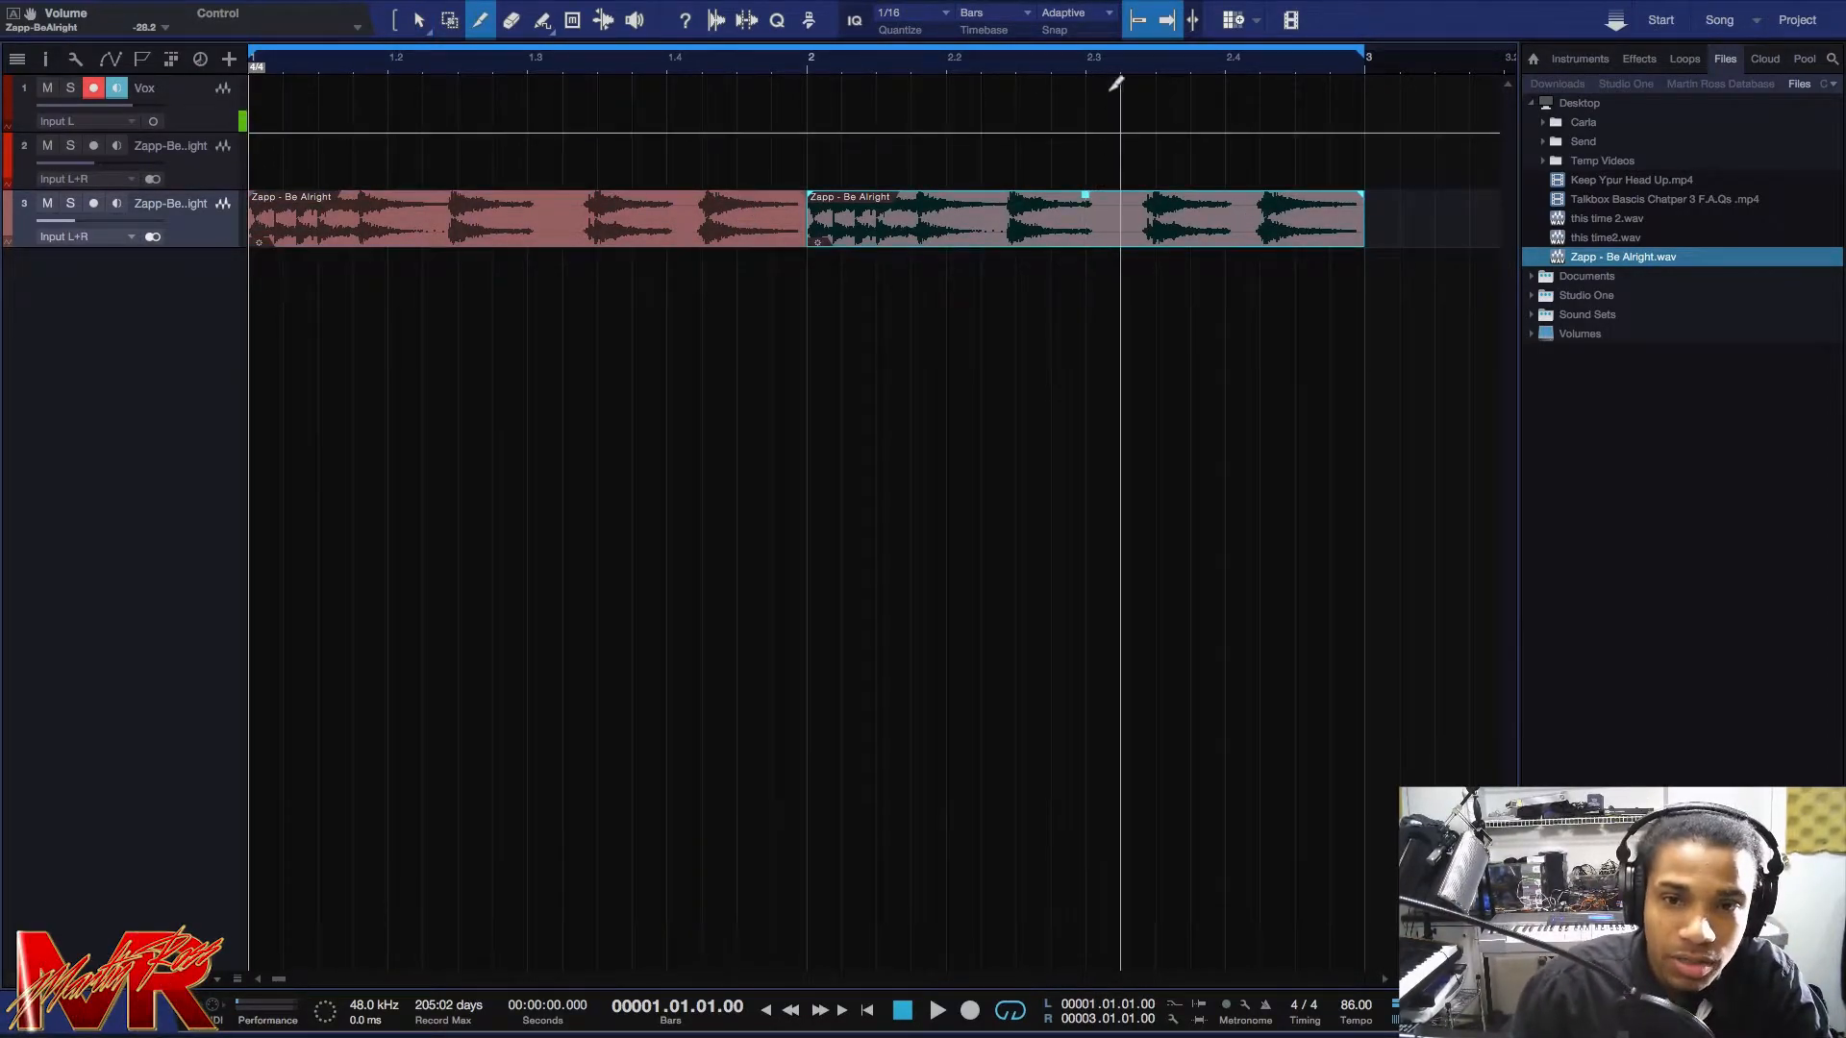
pyautogui.scroll(5, 1108, 67)
pyautogui.click(1086, 219)
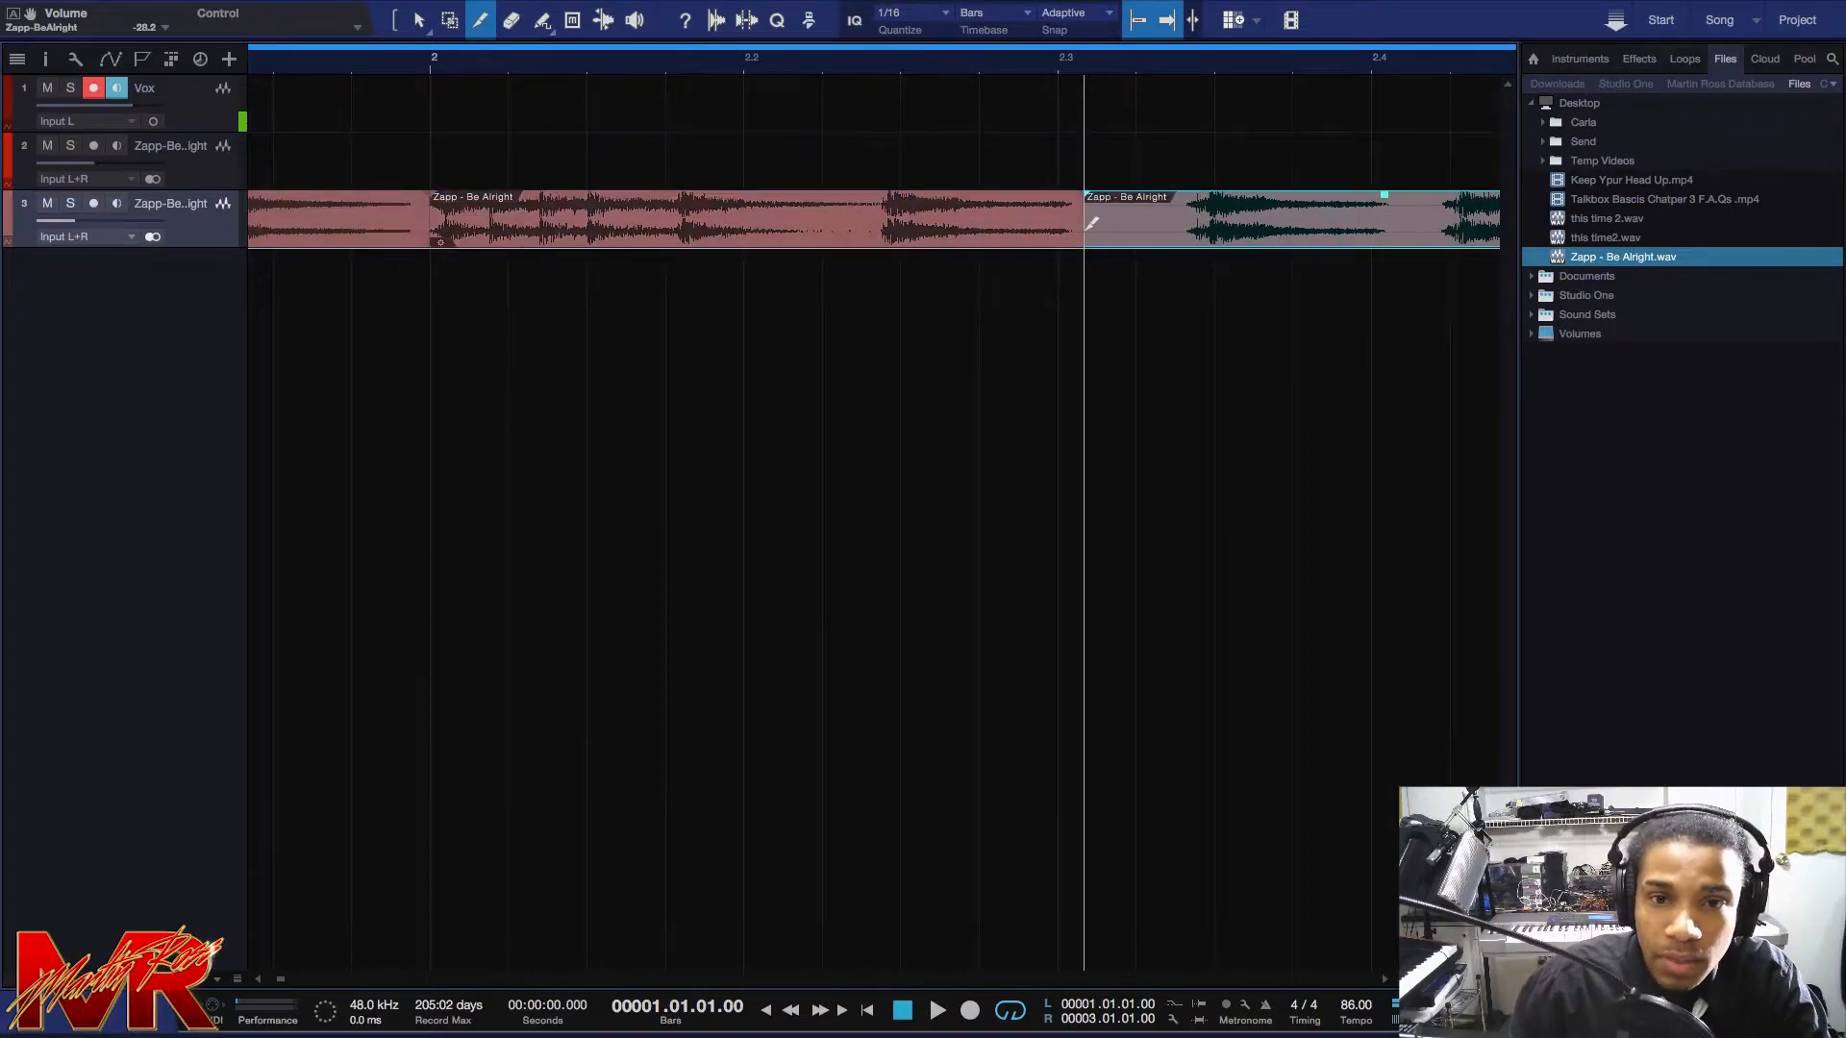
# Erase the split-off remainder after beat 2.3 on track 3 and play the shortened loop from the start.
pyautogui.press('4')
pyautogui.click(1102, 215)
pyautogui.scroll(-5, 928, 72)
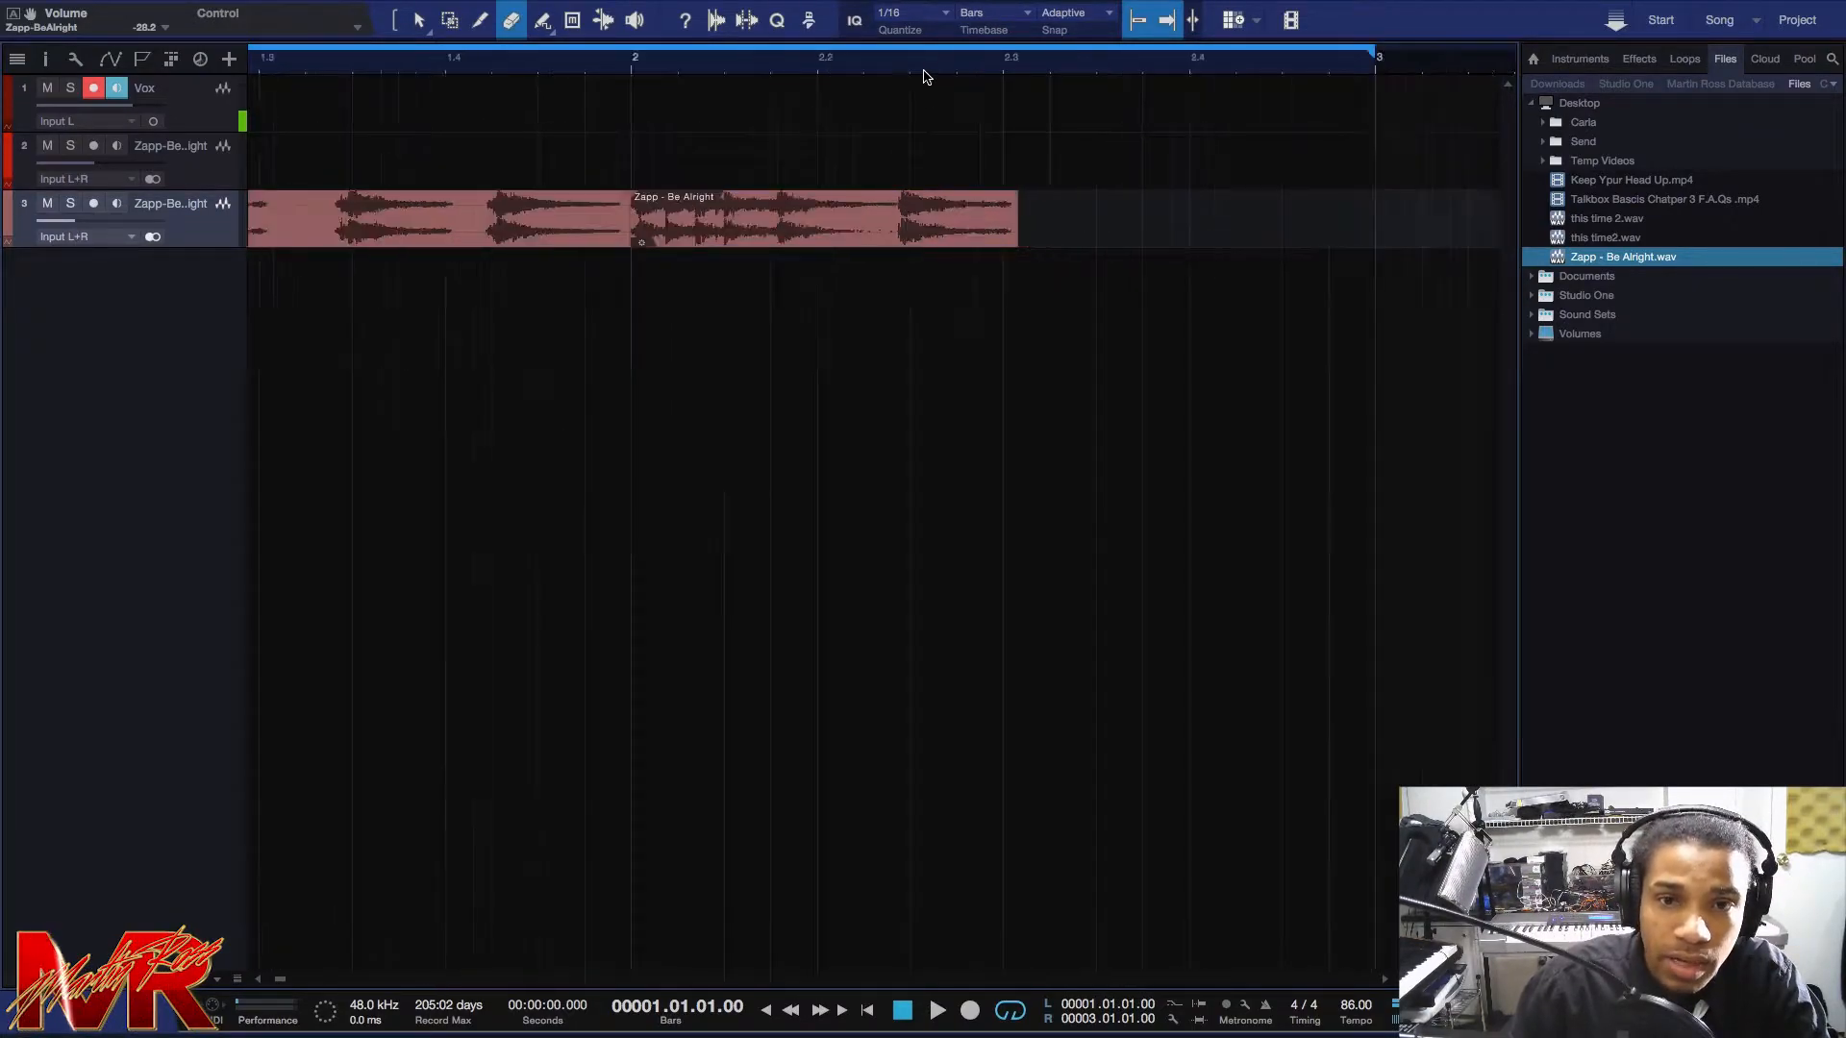
pyautogui.press('1')
pyautogui.press('space')
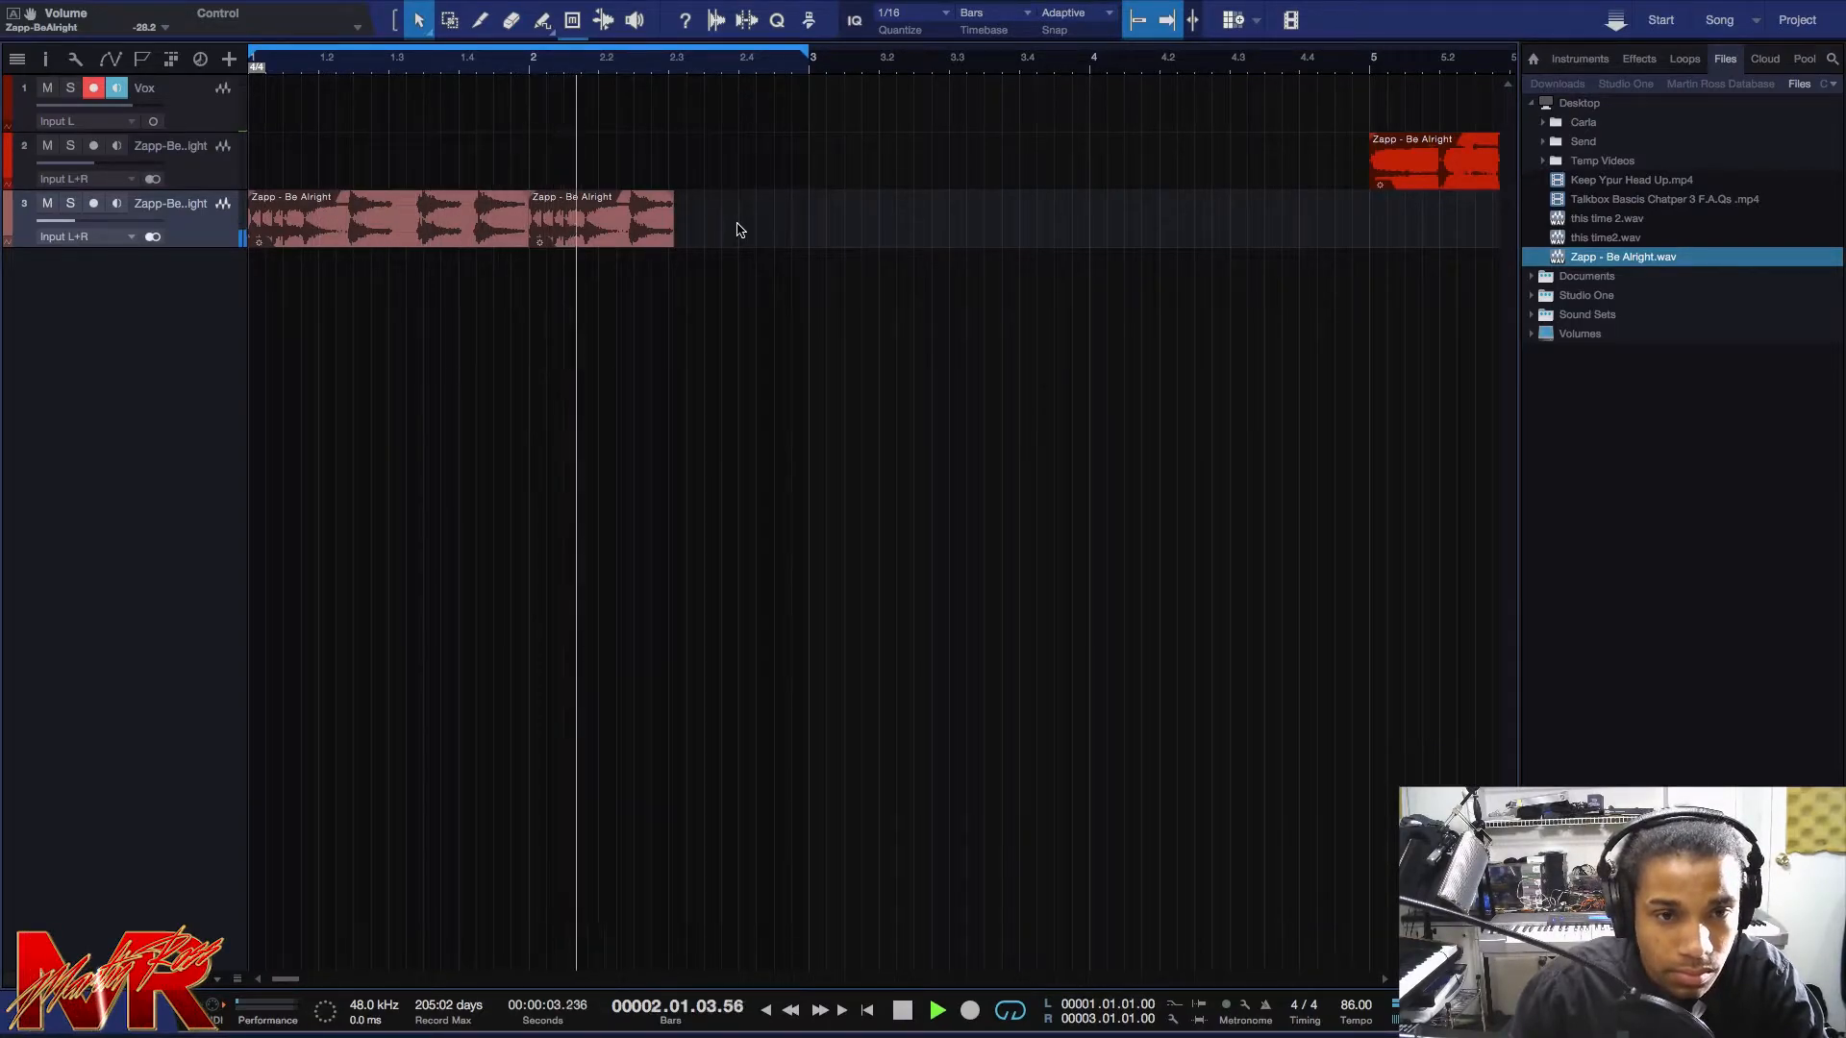
pyautogui.press('space')
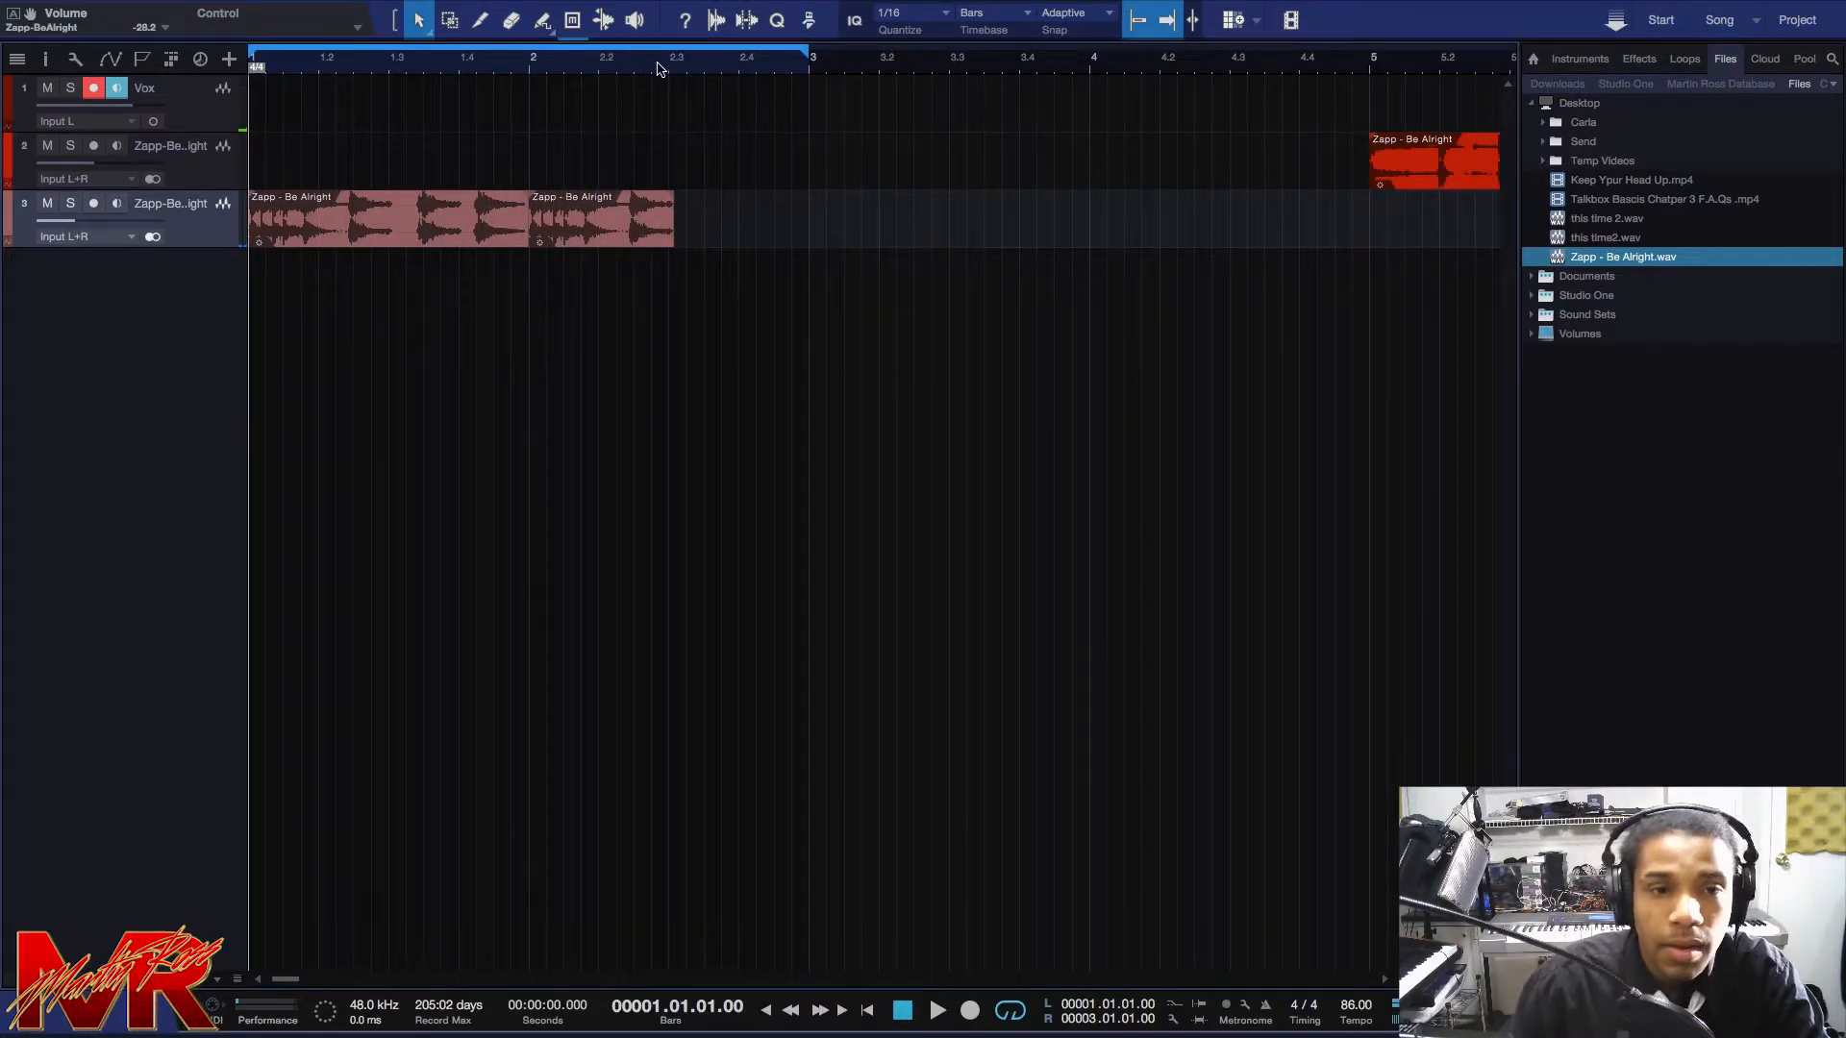
# Place Zapp - Be Alright.wav on a new track 4 just past bar 8 and lower its volume to -23.1 during playback.
pyautogui.scroll(-4, 658, 68)
pyautogui.moveTo(1594, 248); pyautogui.dragTo(1272, 275)
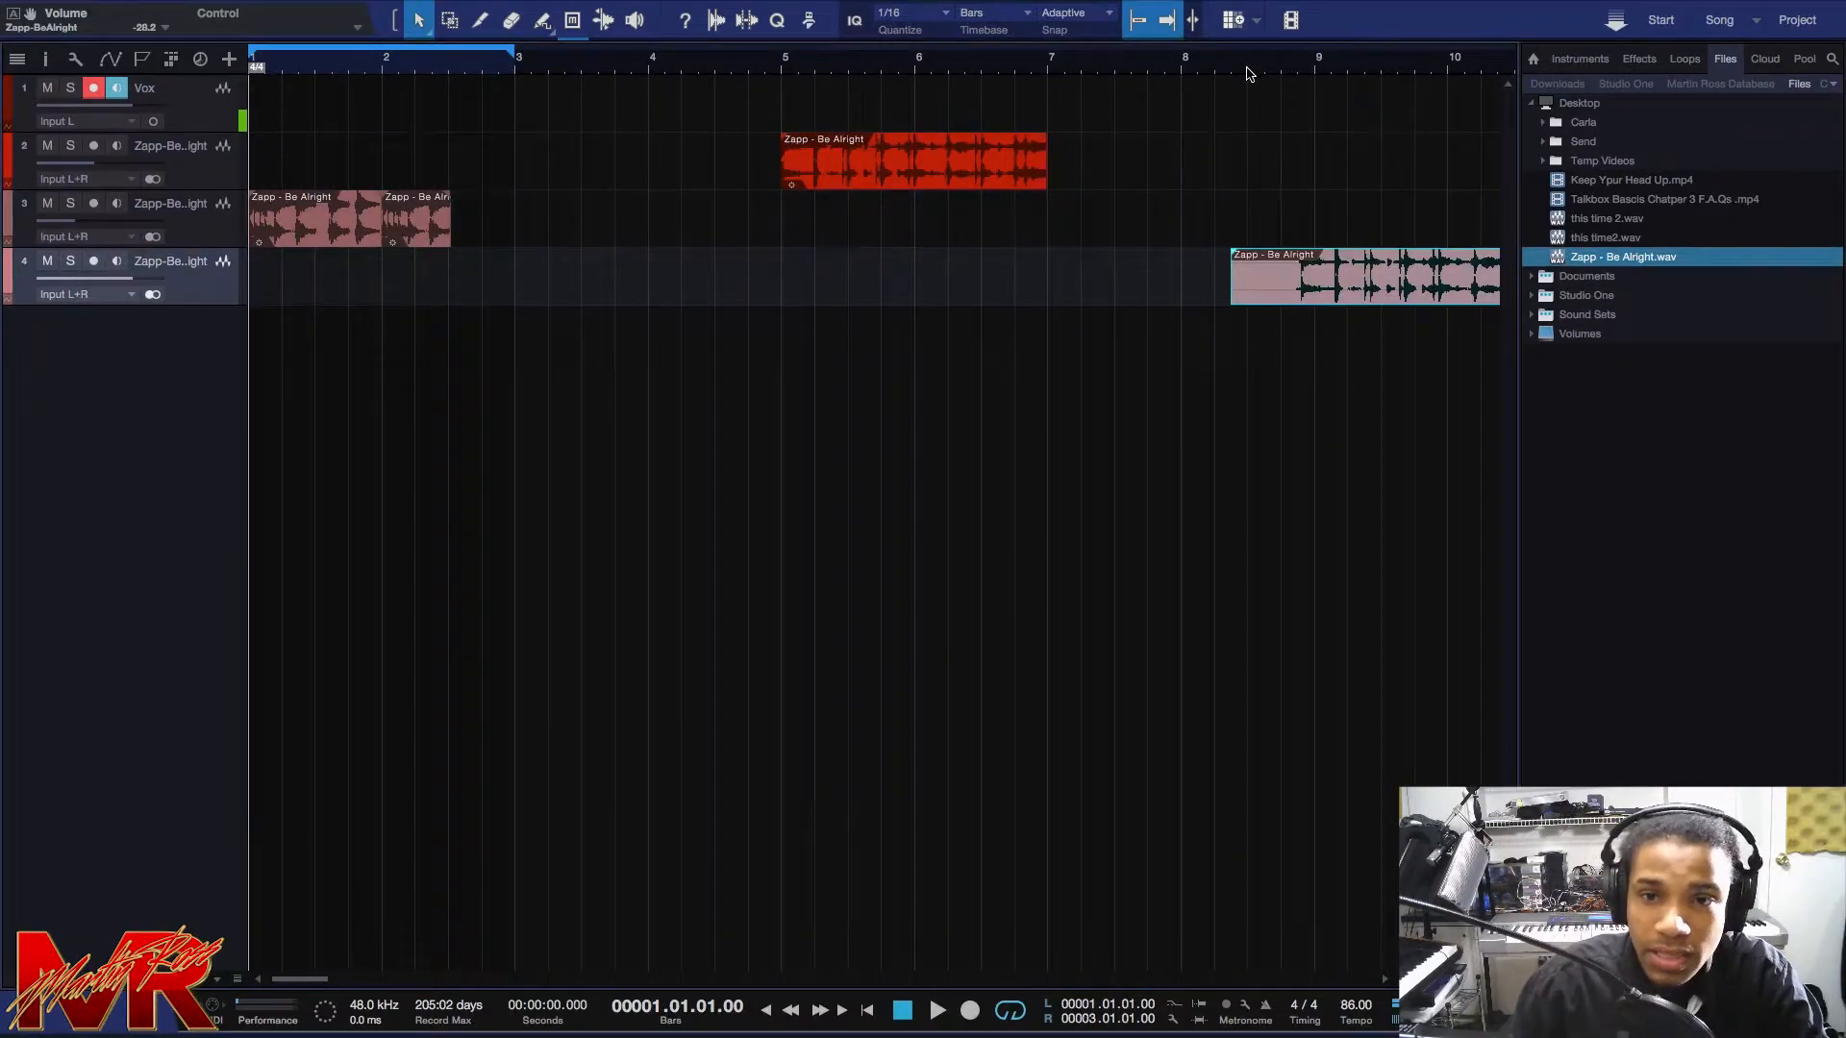
pyautogui.scroll(-4, 1248, 67)
pyautogui.scroll(10, 1009, 77)
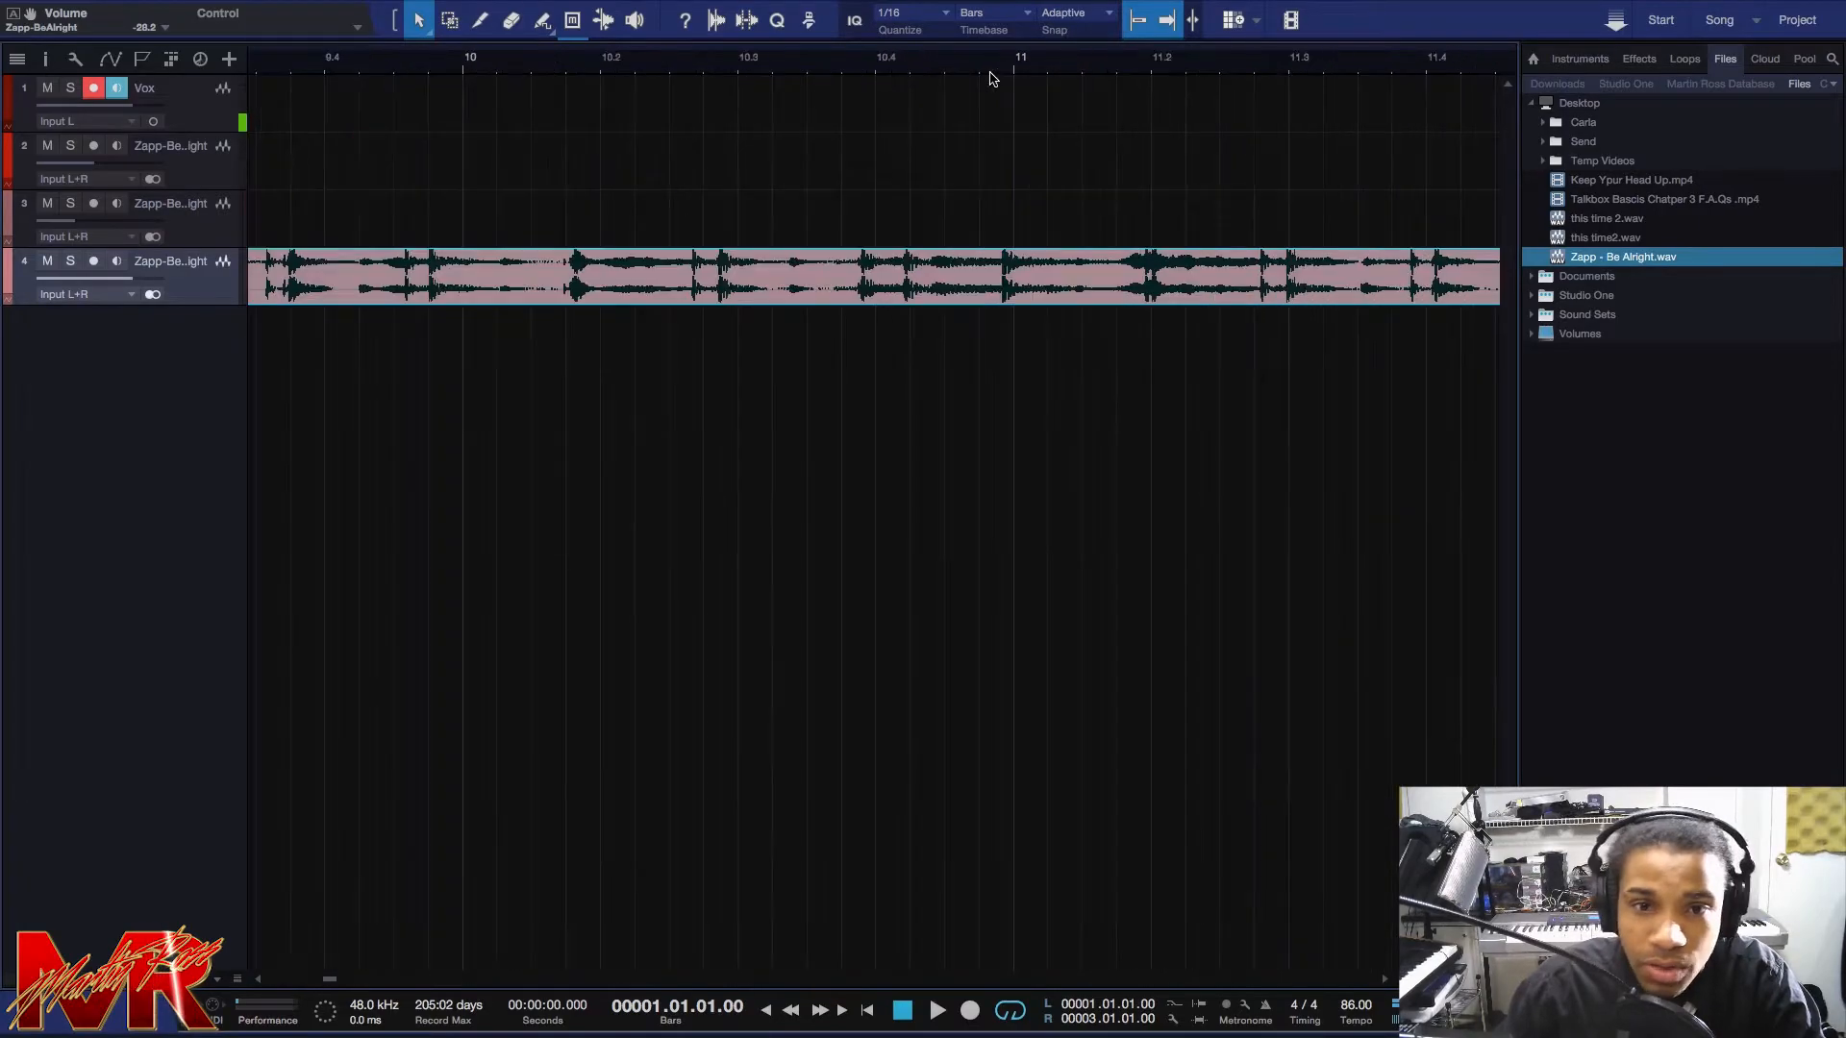
pyautogui.click(669, 68)
pyautogui.press('space')
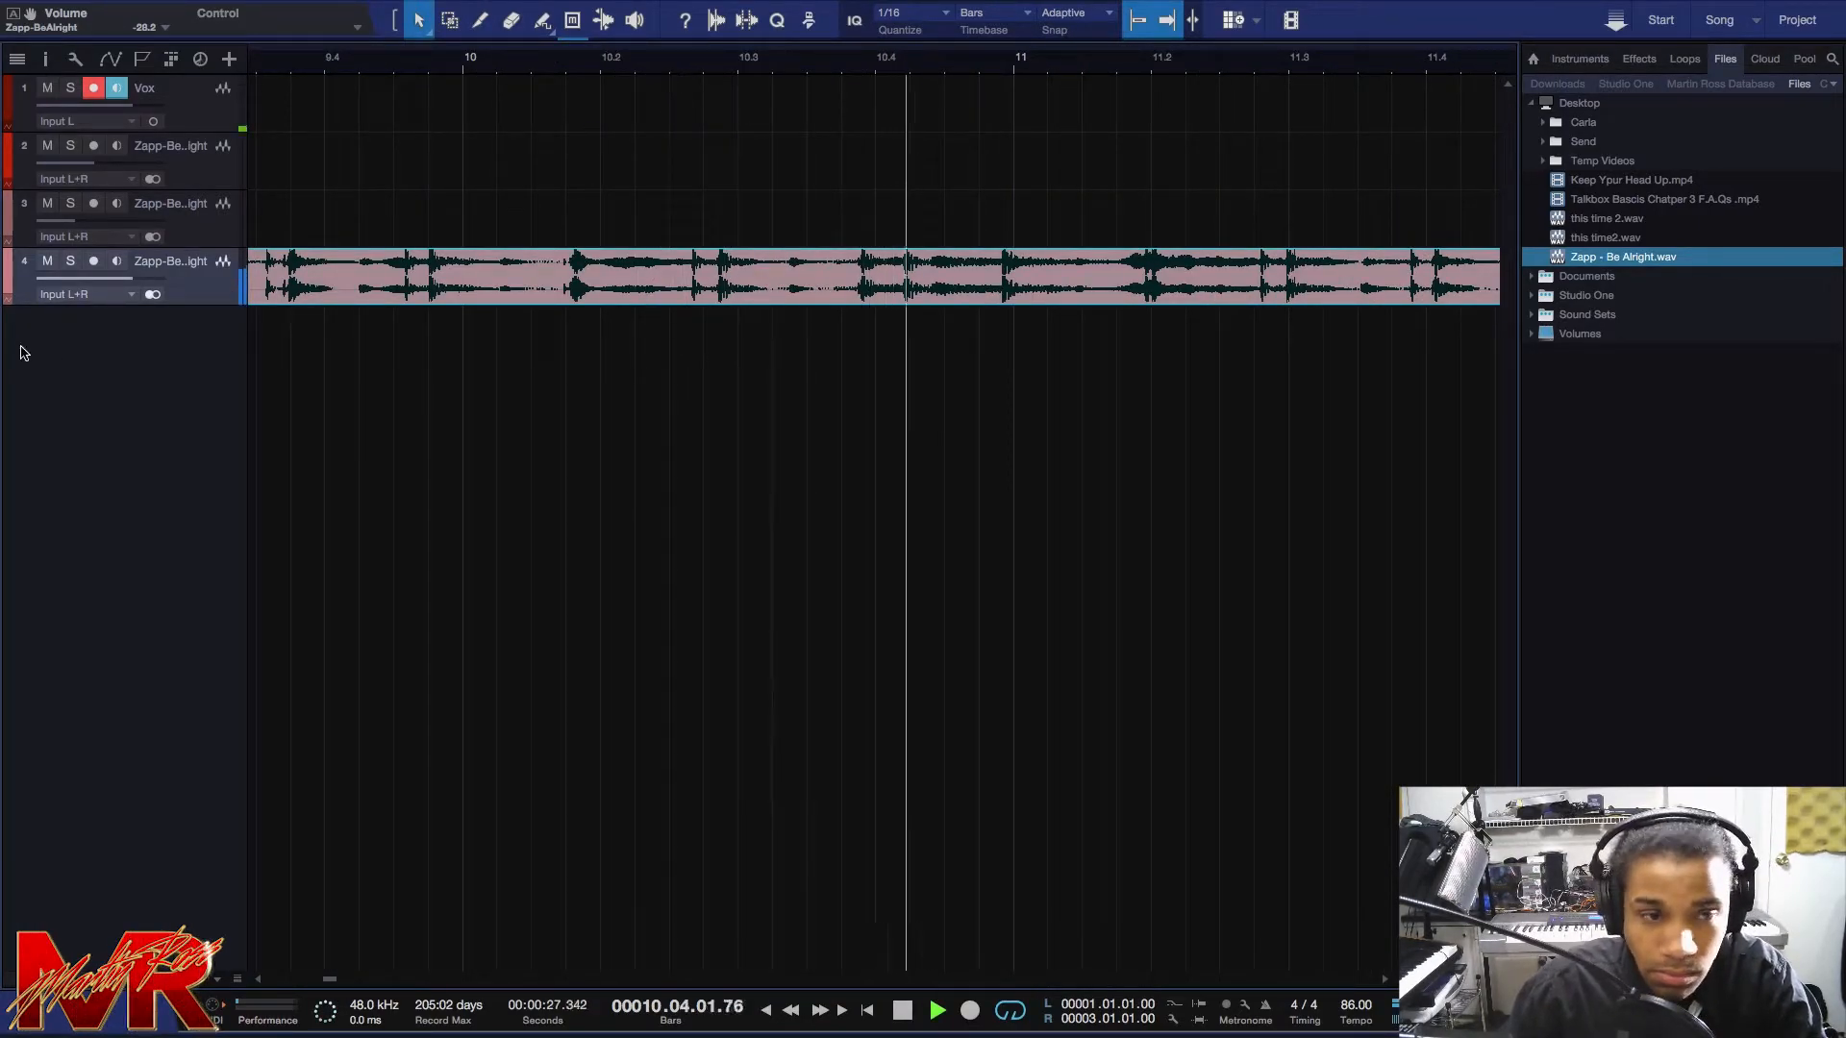
pyautogui.moveTo(131, 279); pyautogui.dragTo(82, 280)
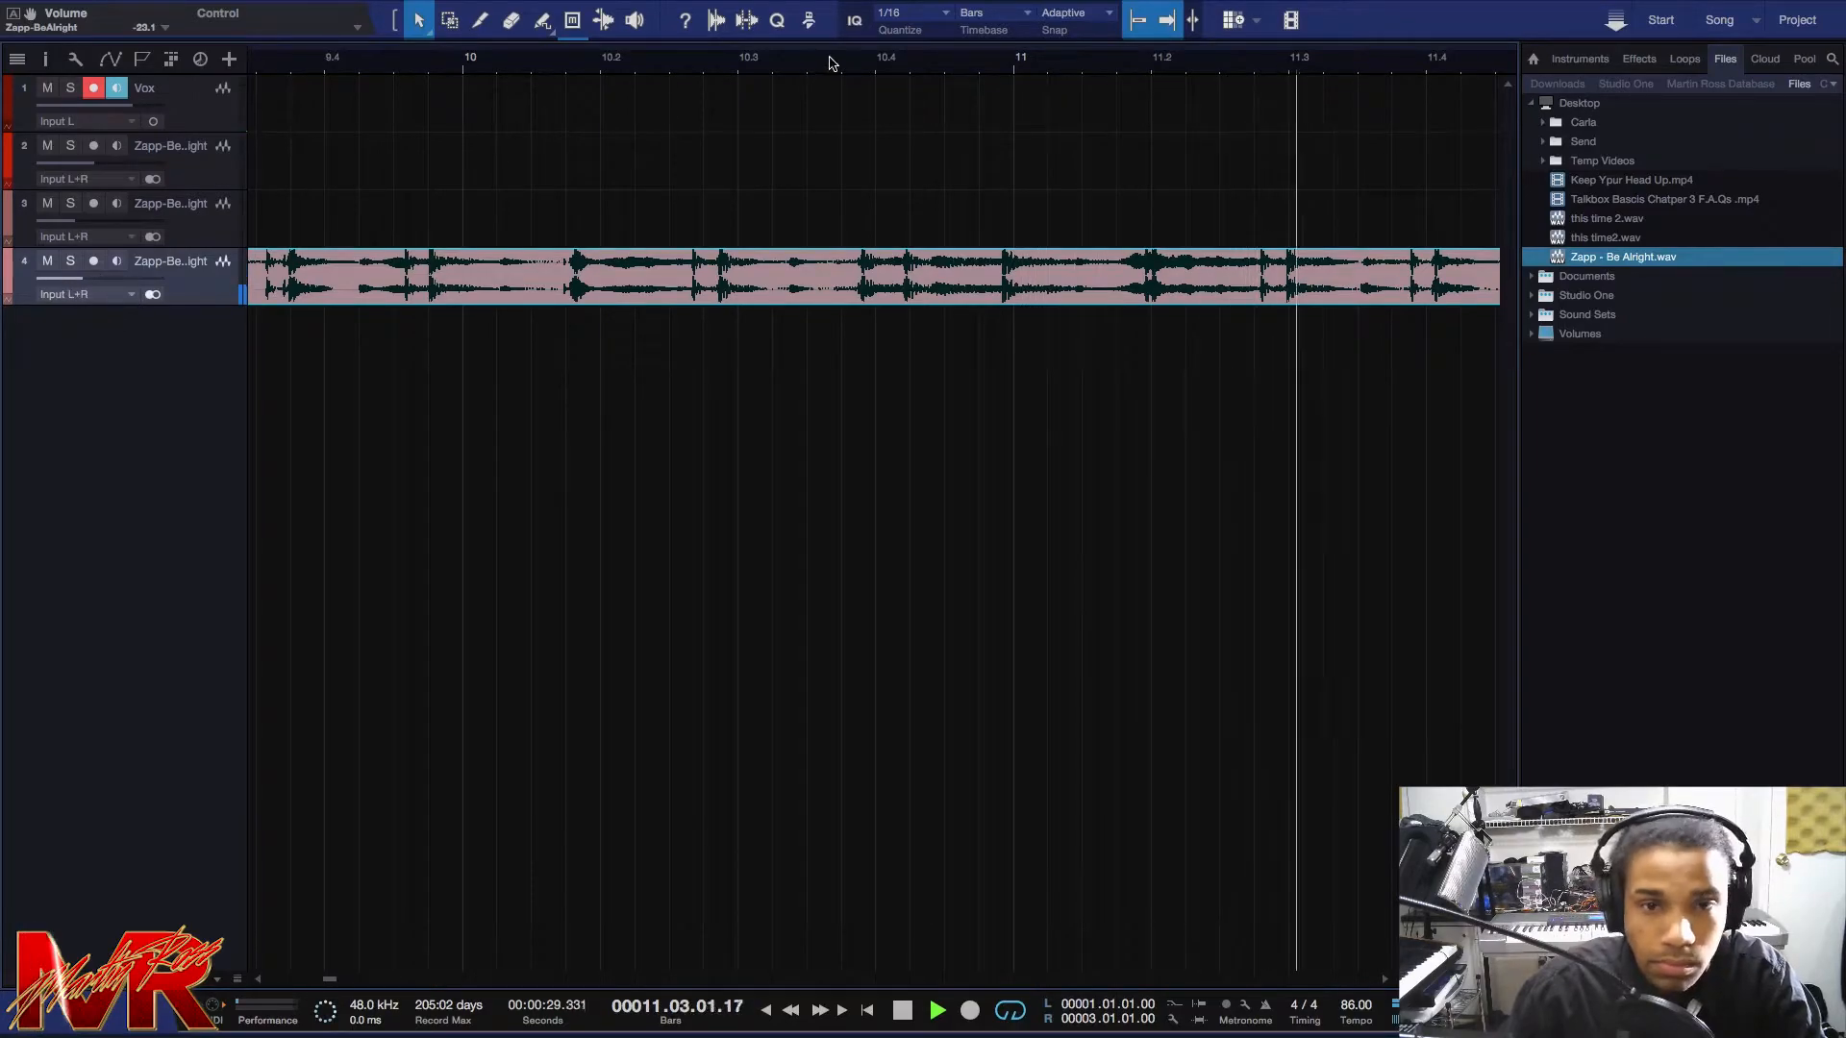
# Audition track 4 around bar 10, split its clip at about 10.03.04 and erase everything before that point.
pyautogui.scroll(-3, 825, 66)
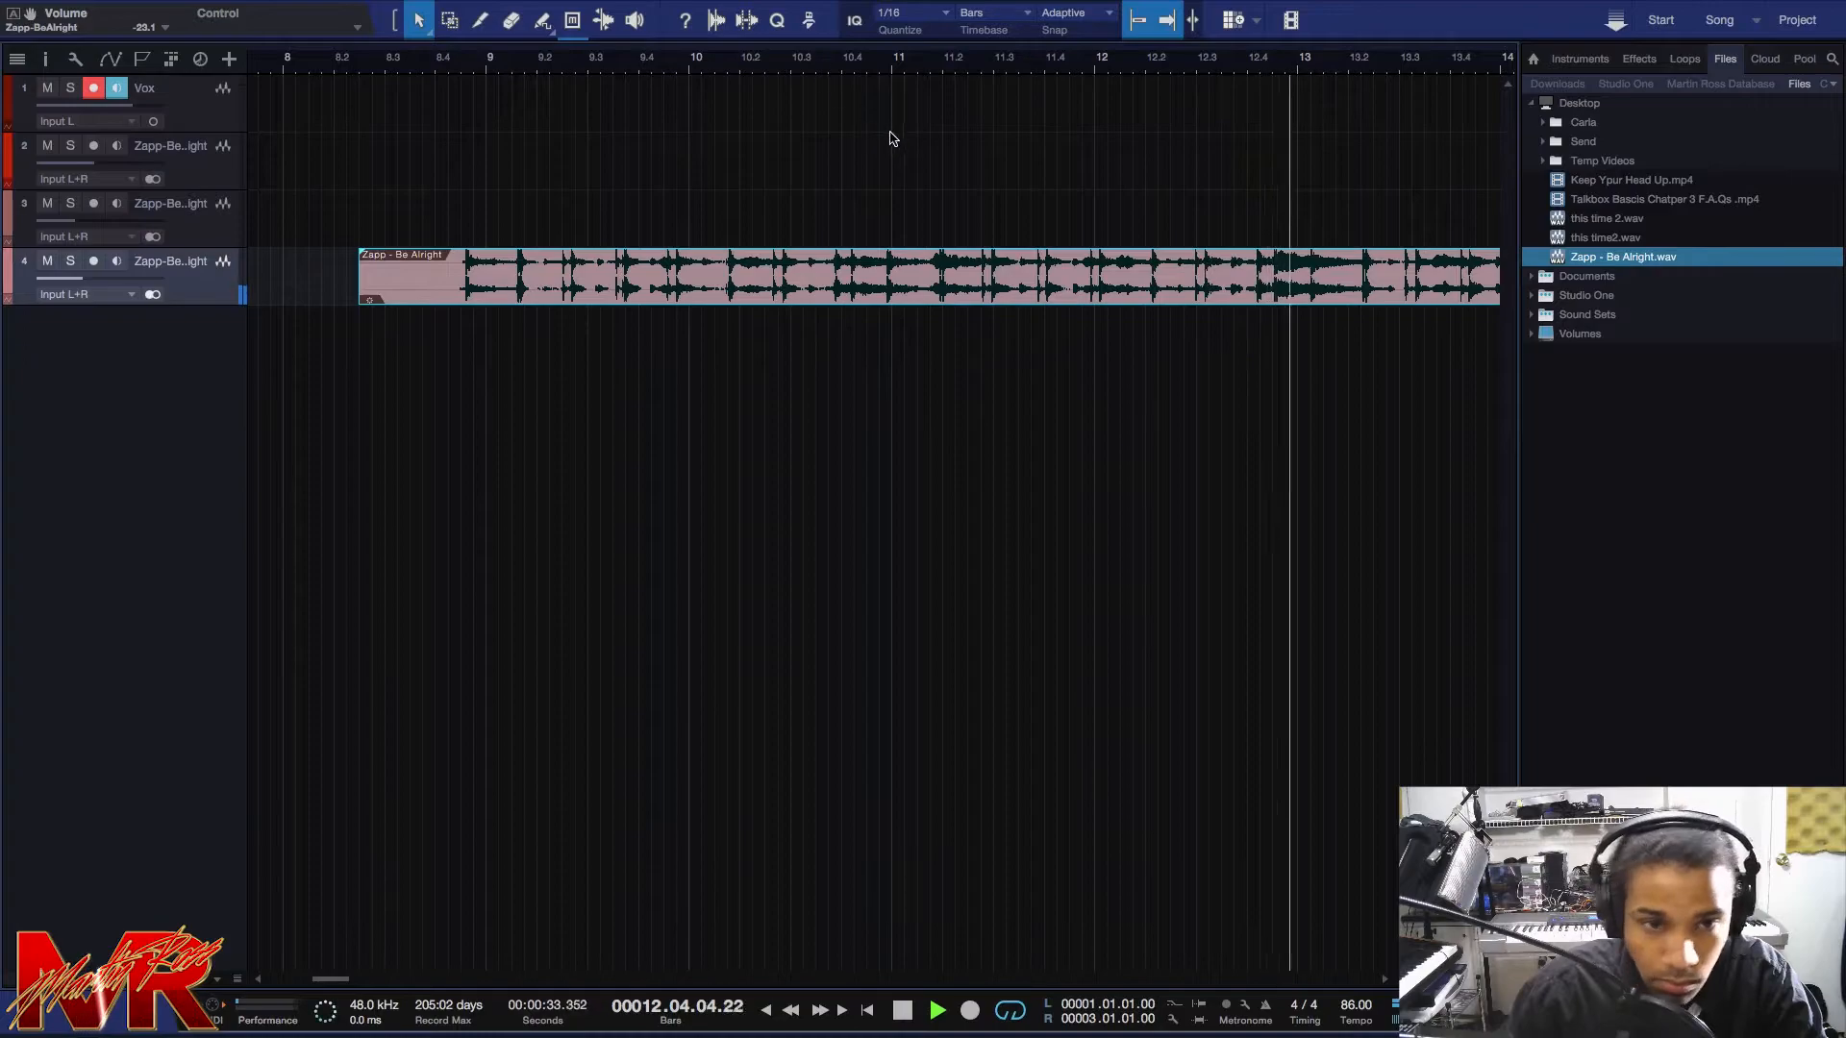
pyautogui.click(626, 75)
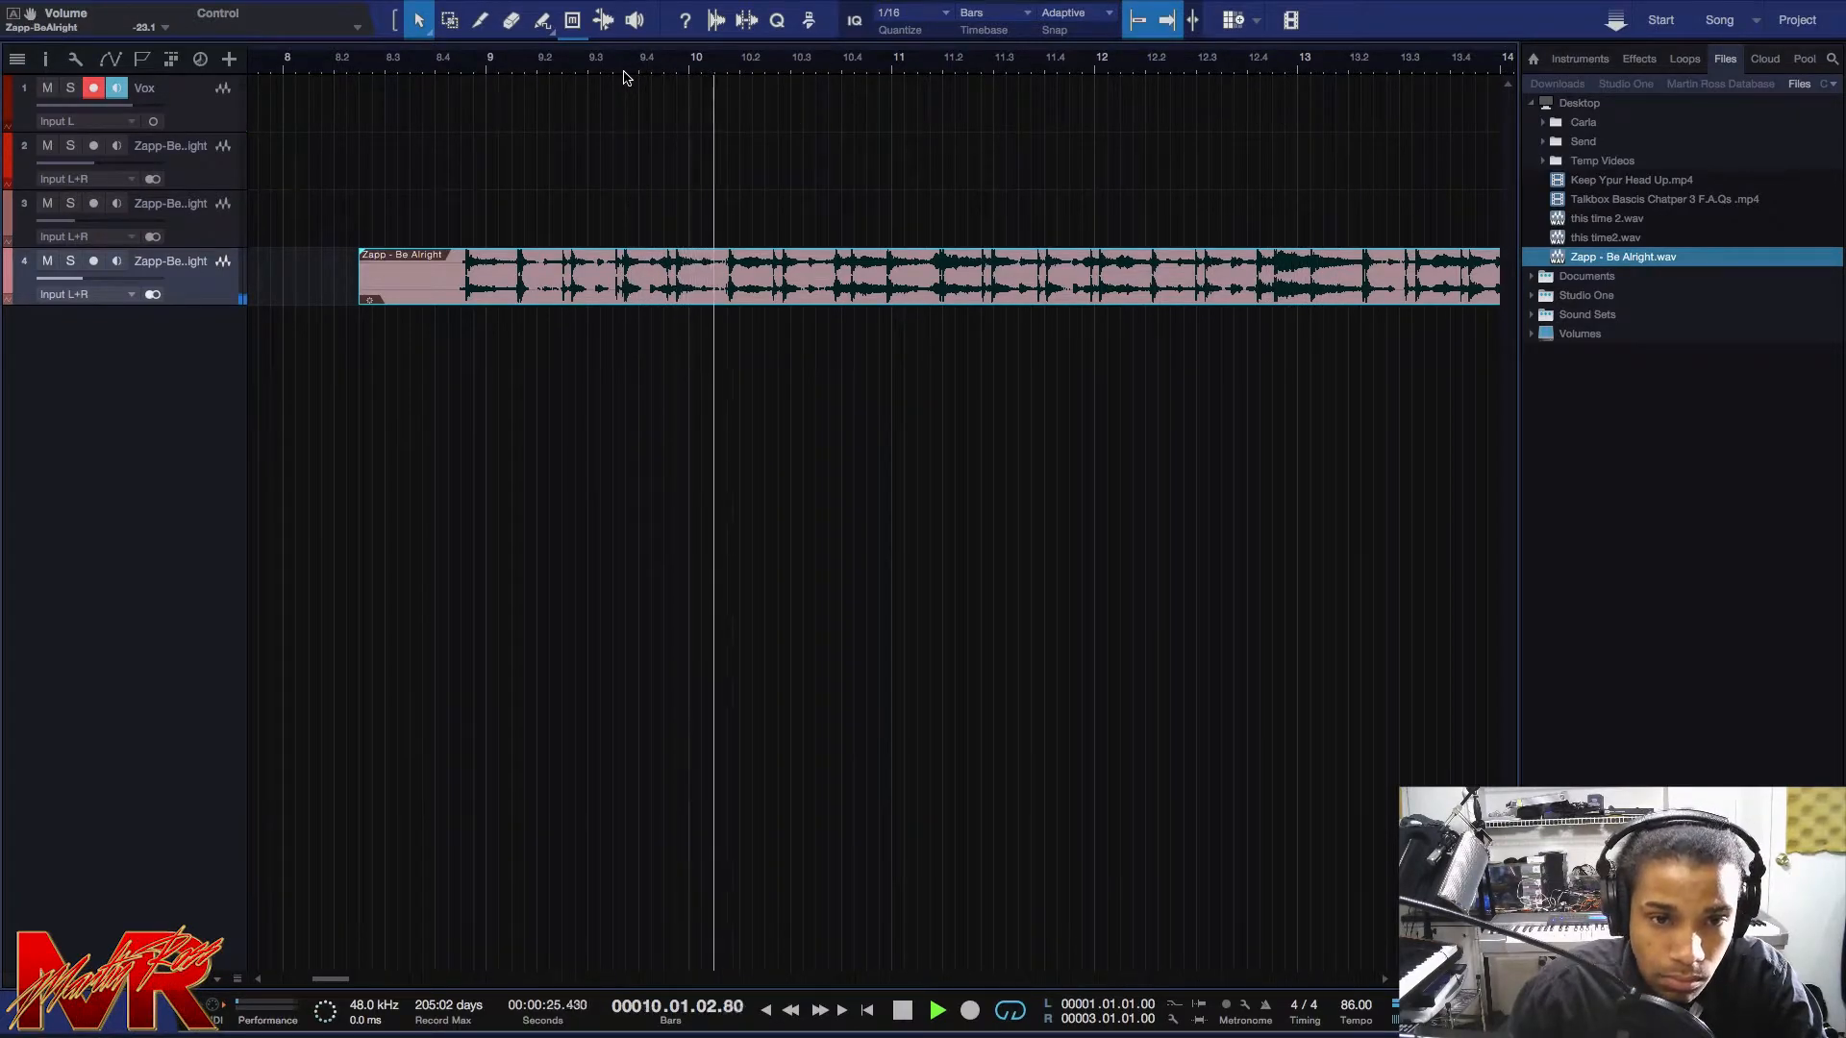
pyautogui.press('space')
pyautogui.click(824, 75)
pyautogui.scroll(5, 824, 77)
pyautogui.press('space')
pyautogui.press('space')
pyautogui.press('3')
pyautogui.click(850, 267)
pyautogui.press('5')
pyautogui.click(784, 271)
# Play the trimmed clip on track 4, split it just before bar 11 and erase the remainder.
pyautogui.press('space')
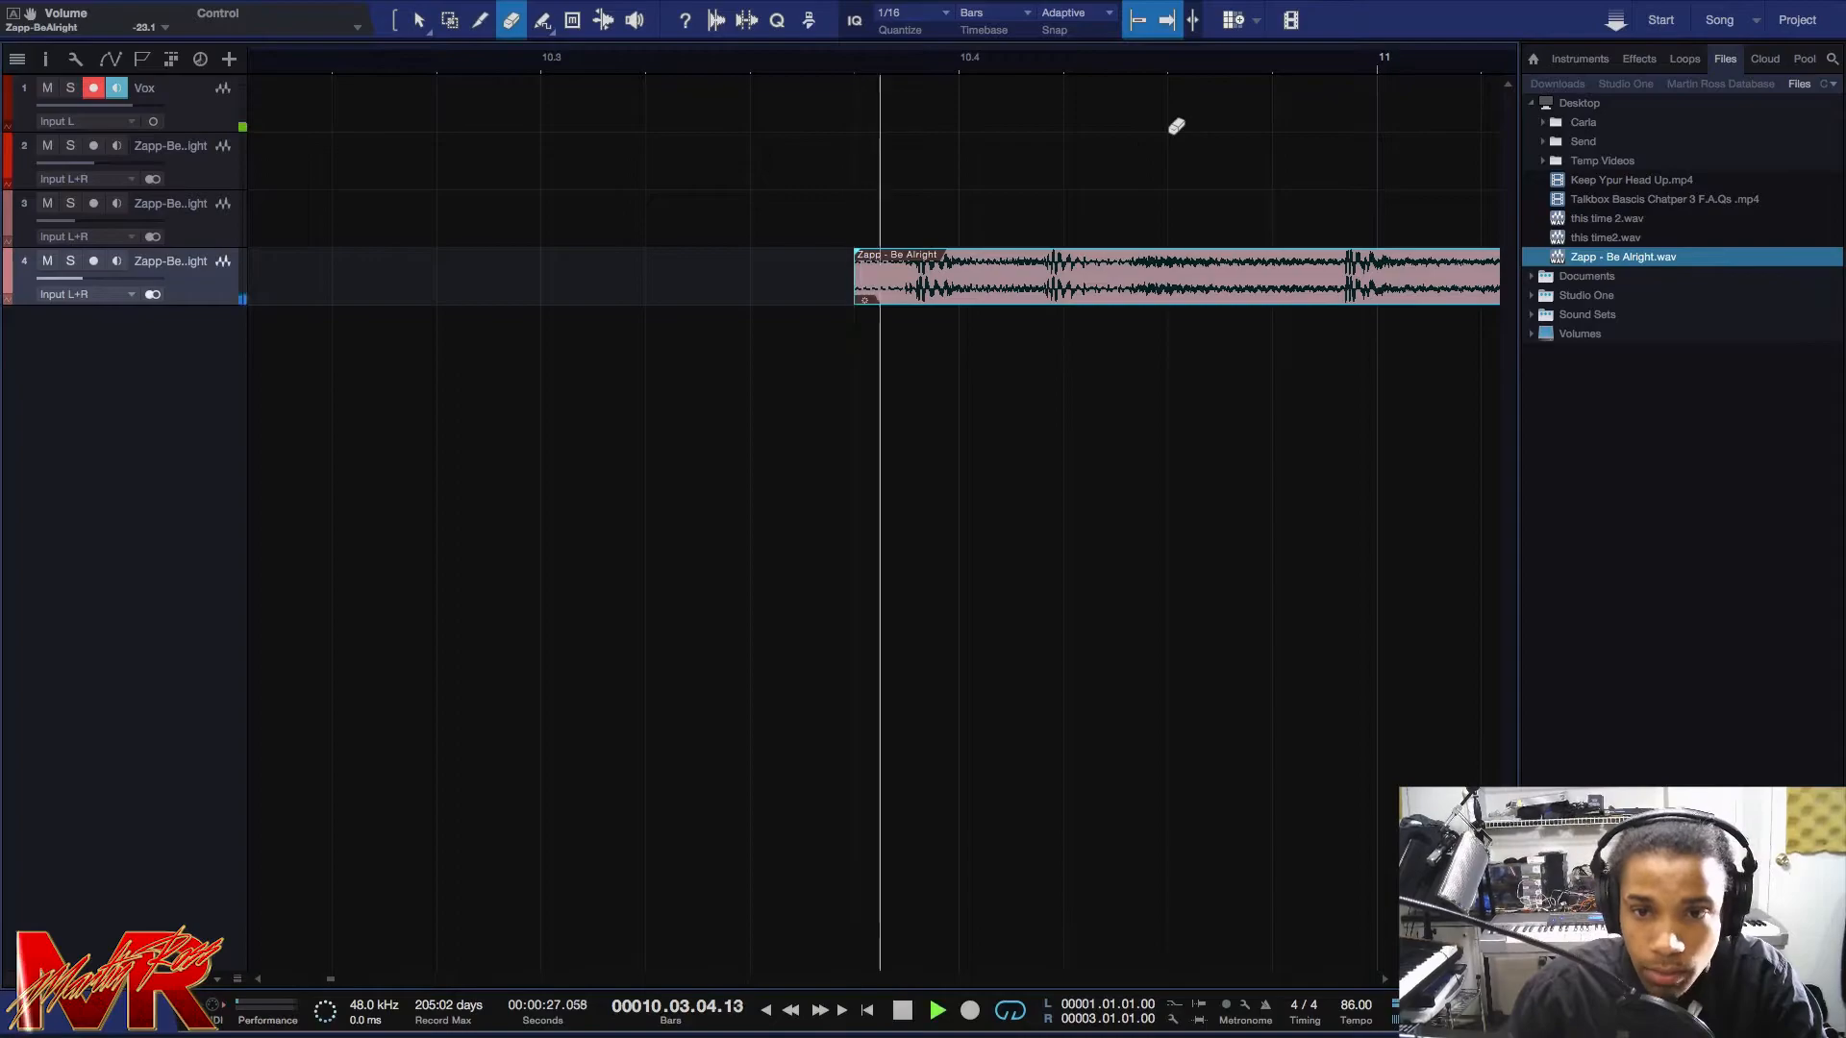
pyautogui.press('space')
pyautogui.press('3')
pyautogui.scroll(10, 1350, 63)
pyautogui.click(1329, 252)
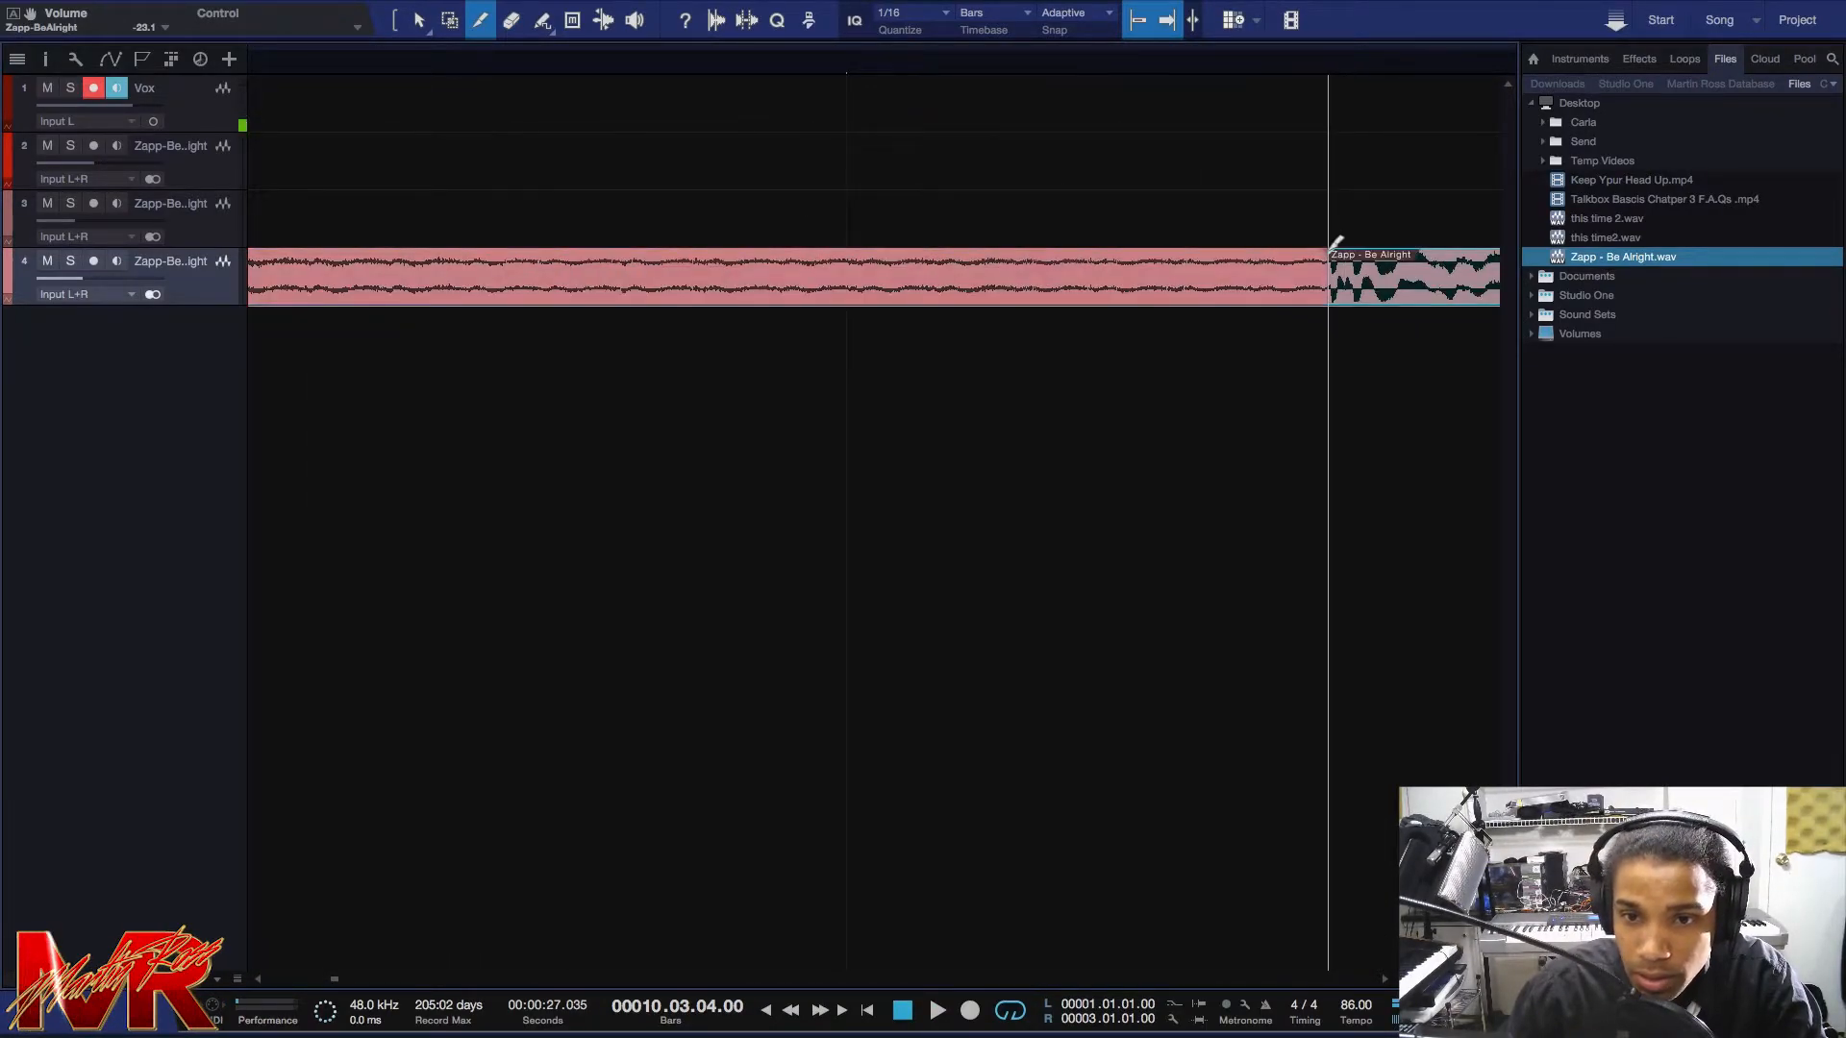
pyautogui.press('5')
pyautogui.click(1377, 260)
pyautogui.scroll(-8, 688, 61)
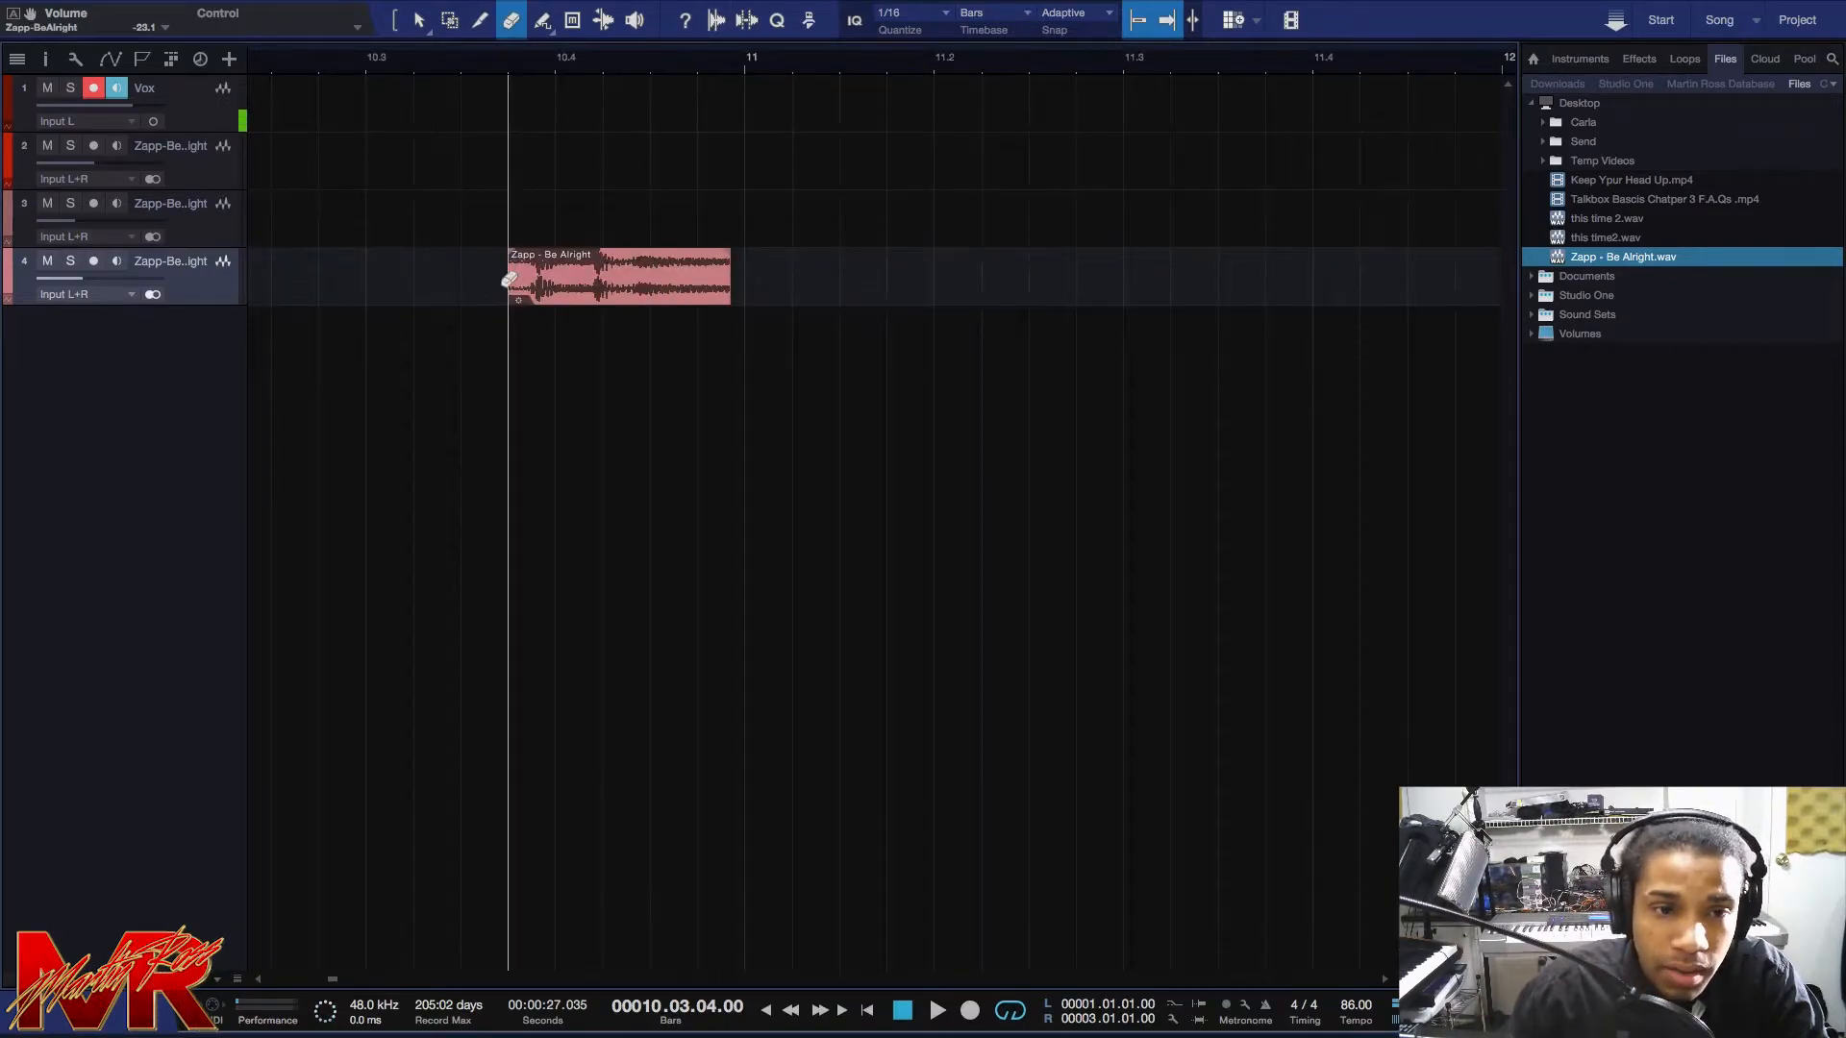
# Move the short section on track 4 to bar 1 and play it from the start with track 3 muted.
pyautogui.press('1')
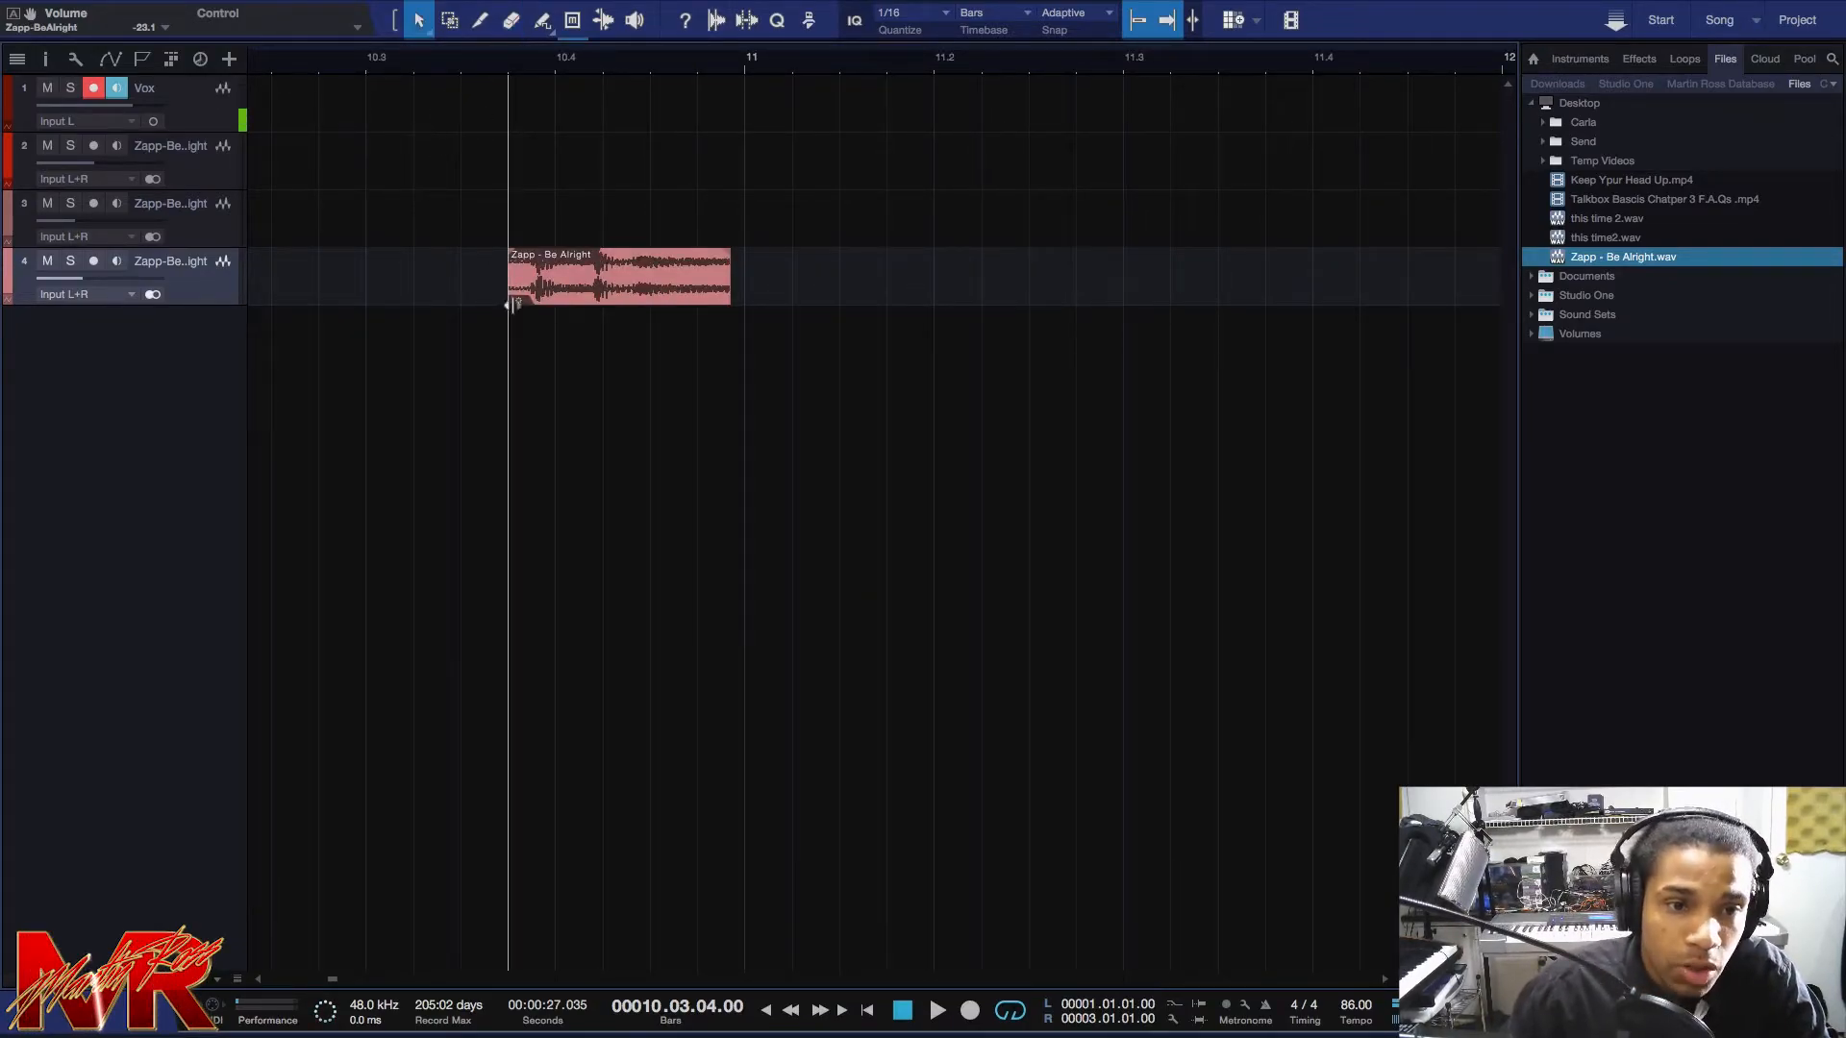
pyautogui.click(546, 286)
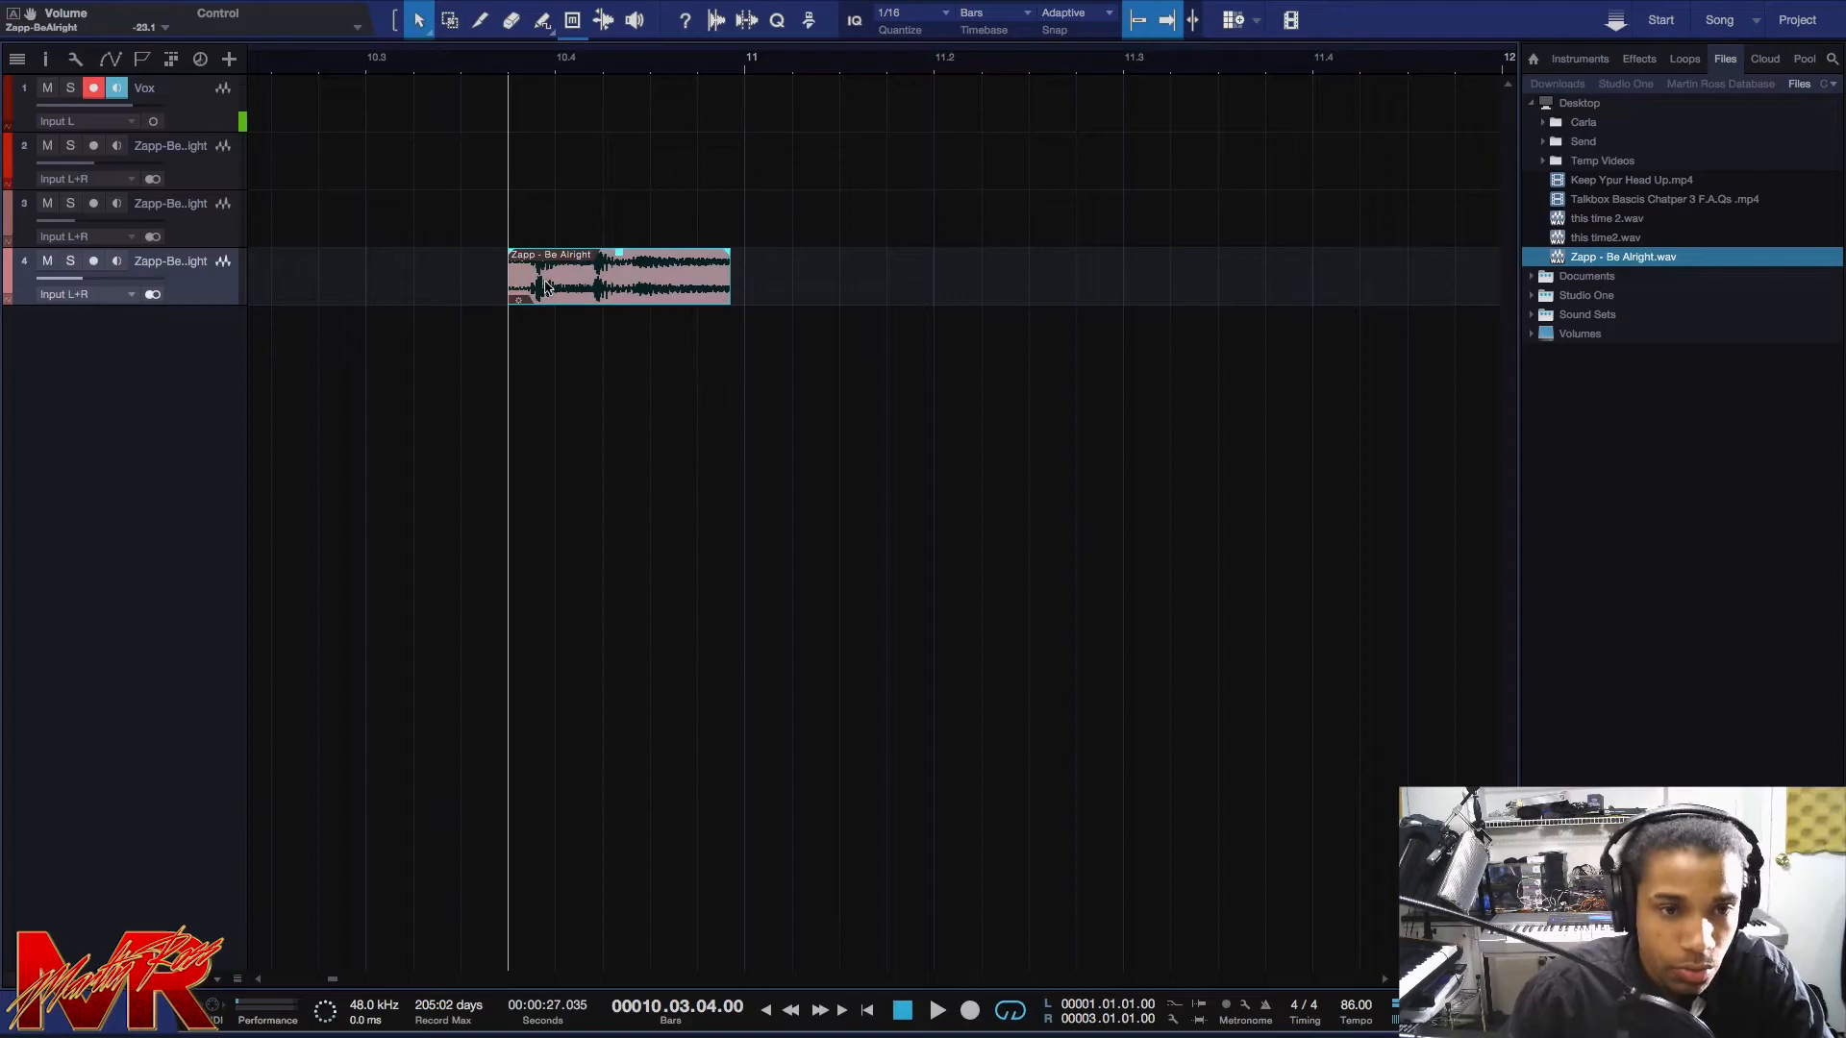
pyautogui.scroll(-10, 559, 64)
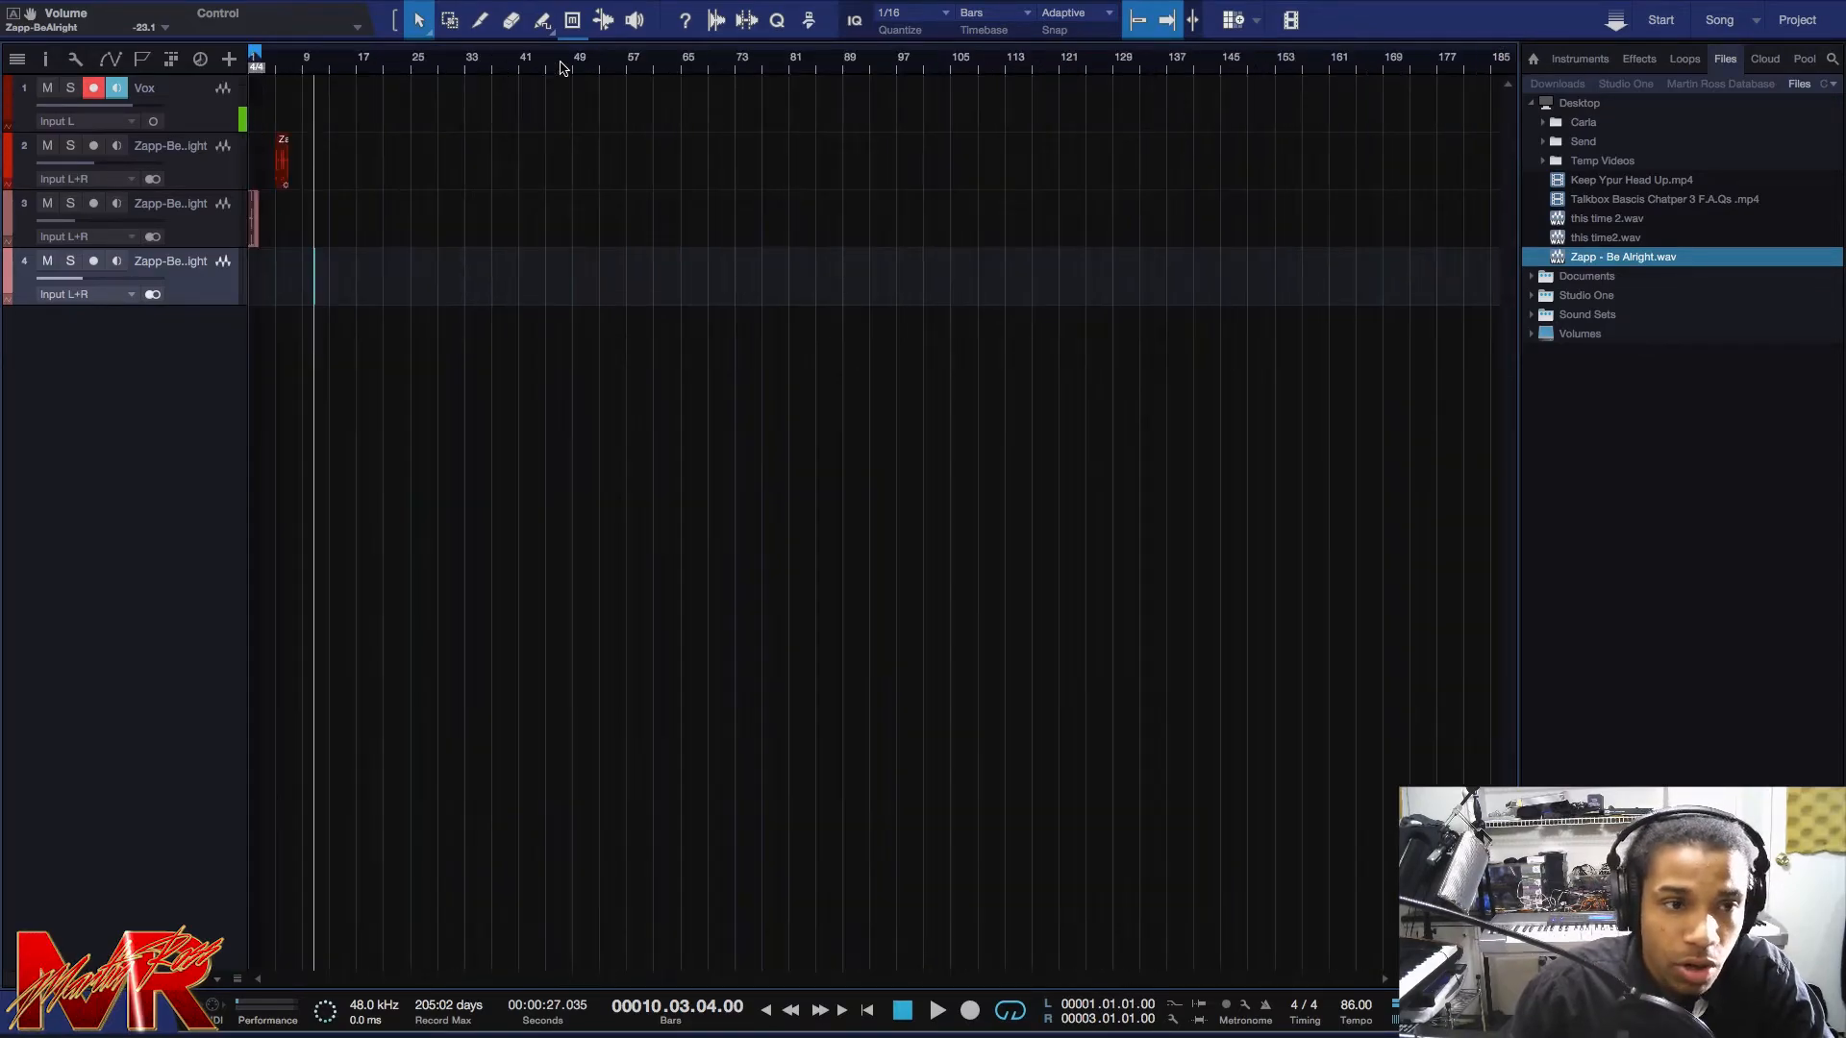
pyautogui.scroll(5, 378, 67)
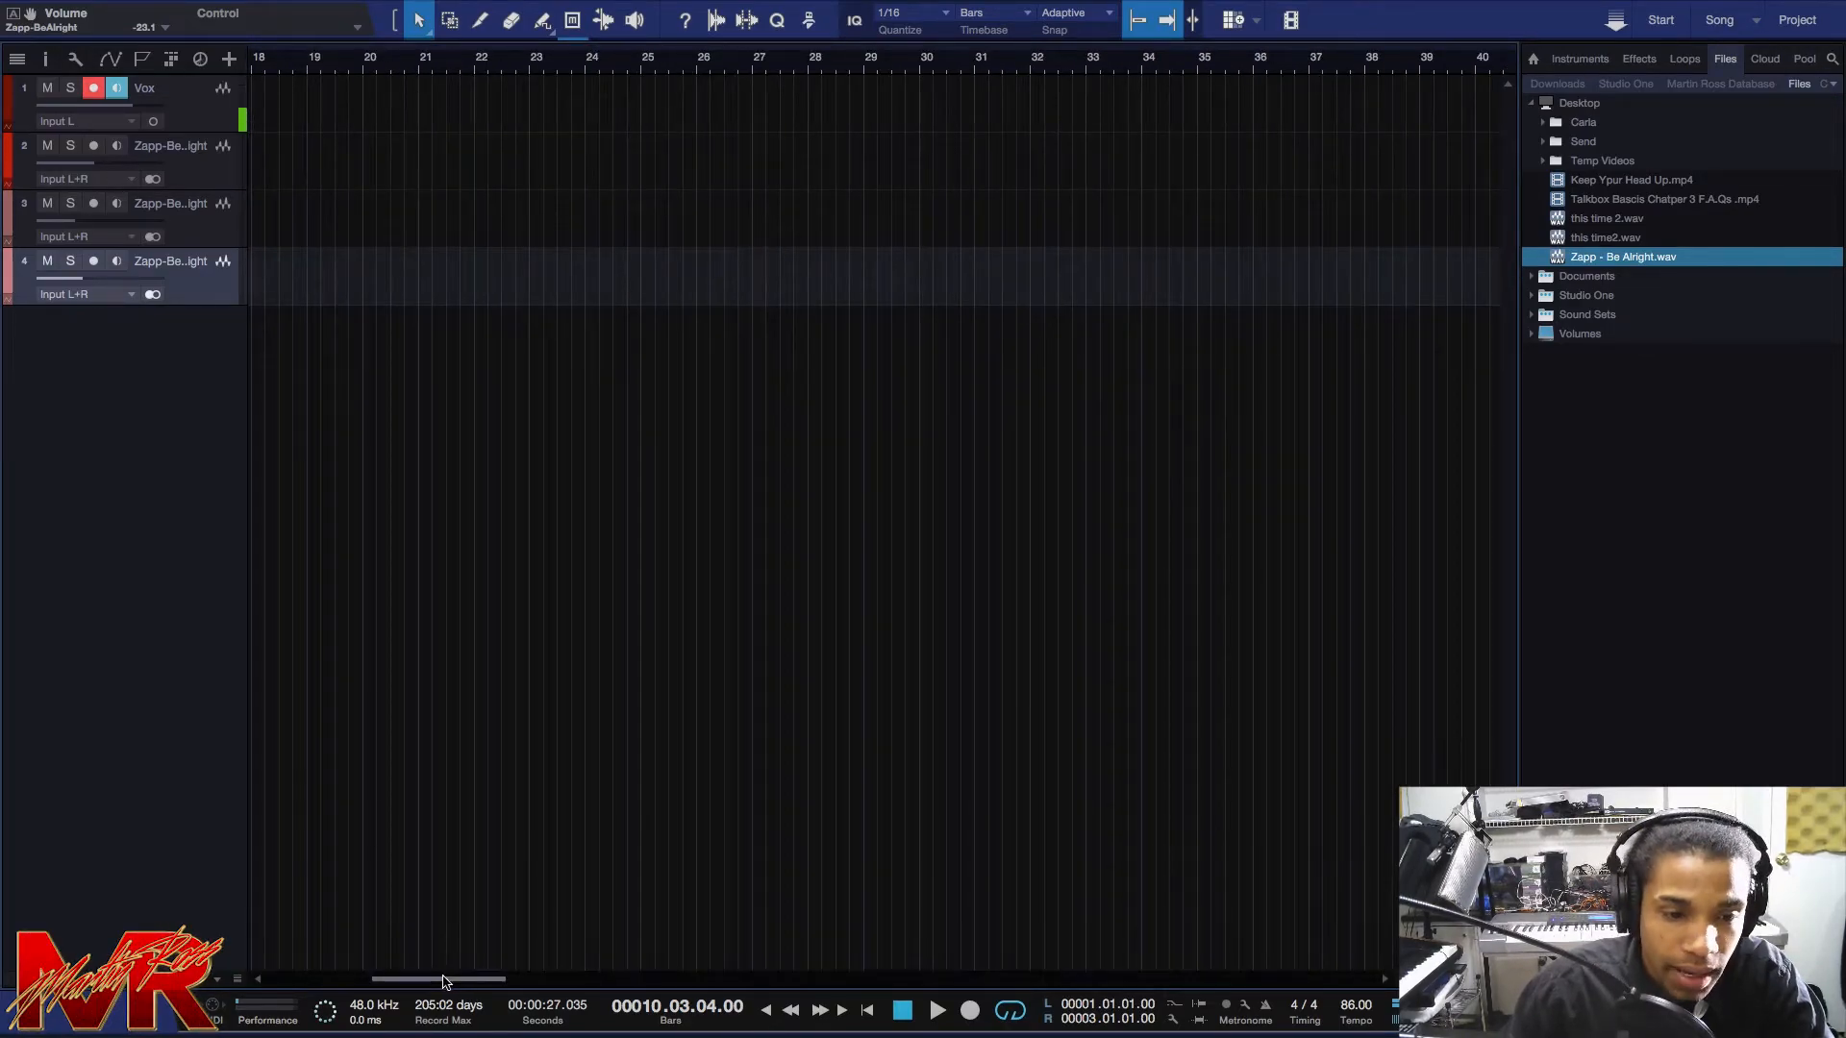
pyautogui.moveTo(474, 979); pyautogui.dragTo(374, 979)
pyautogui.moveTo(574, 305); pyautogui.dragTo(257, 293)
pyautogui.click(47, 203)
pyautogui.press('space')
pyautogui.click(904, 1012)
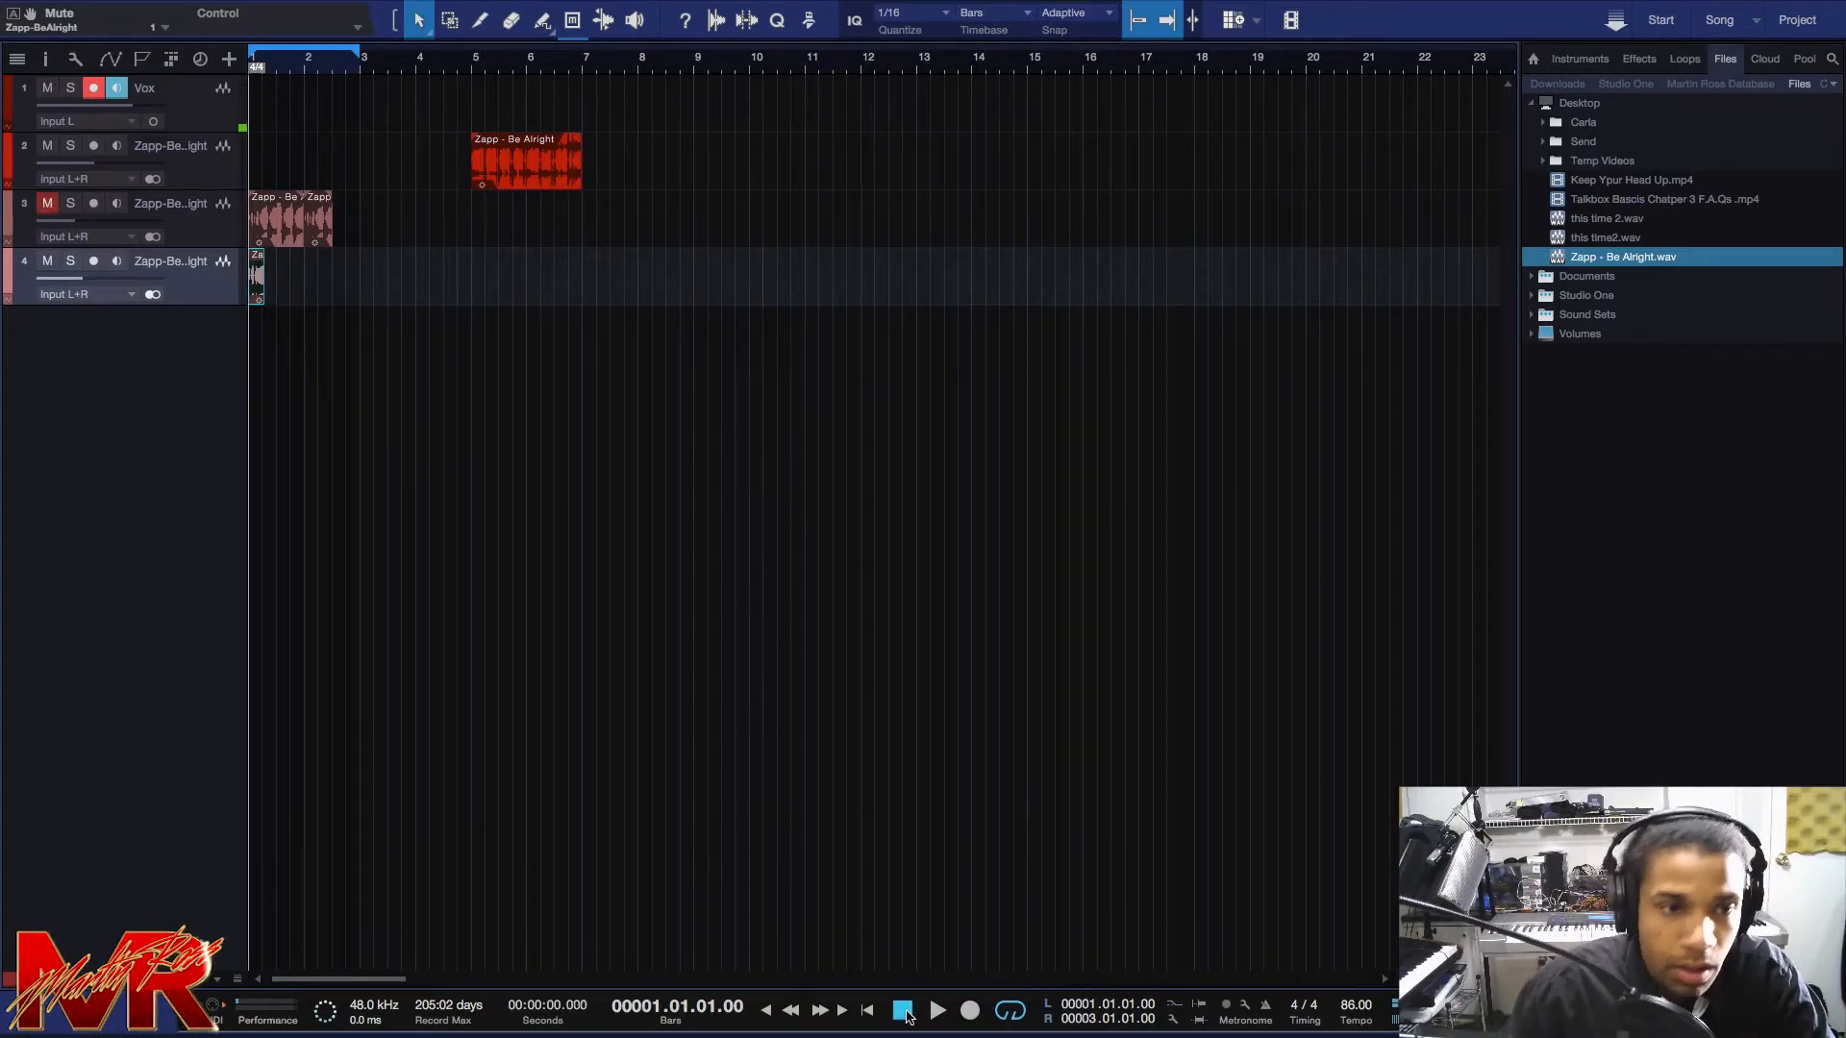
# Enlarge the height of track 4 to show the waveform of the short clip at bar 1 in detail.
pyautogui.scroll(-5, 310, 67)
pyautogui.scroll(8, 310, 67)
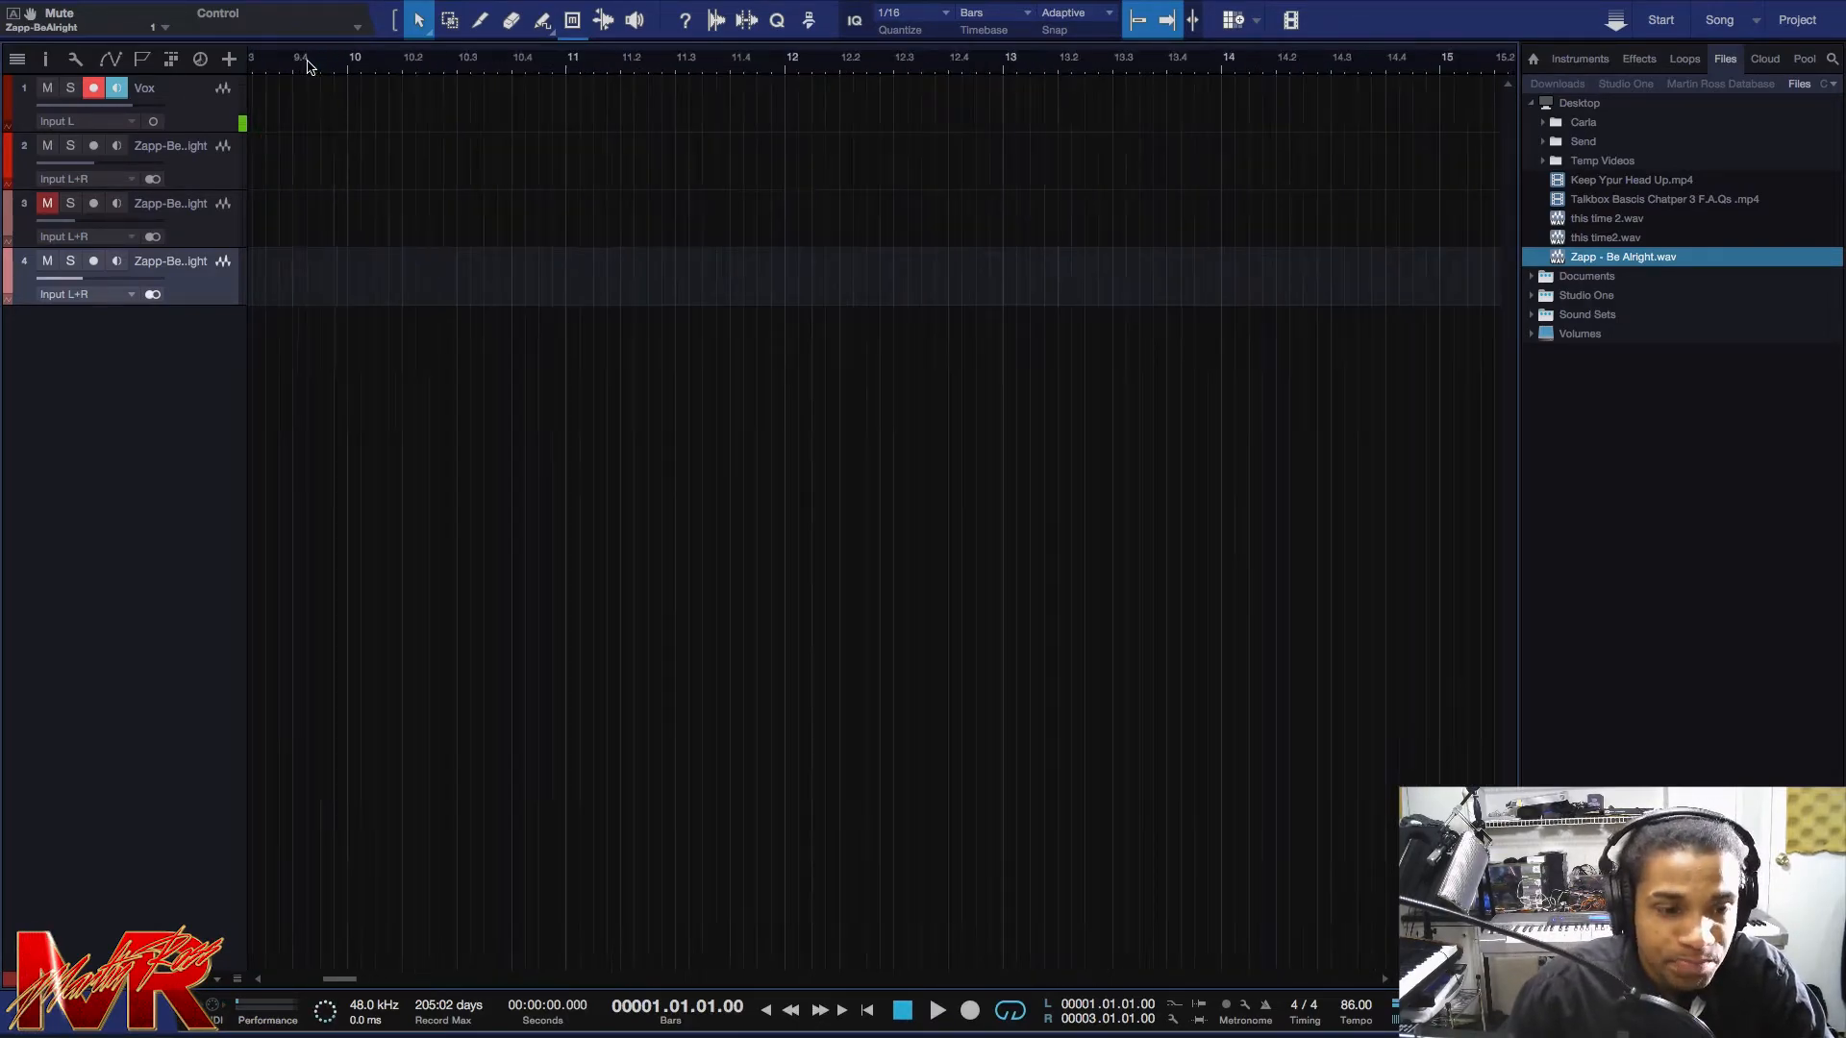
pyautogui.moveTo(337, 978); pyautogui.dragTo(223, 975)
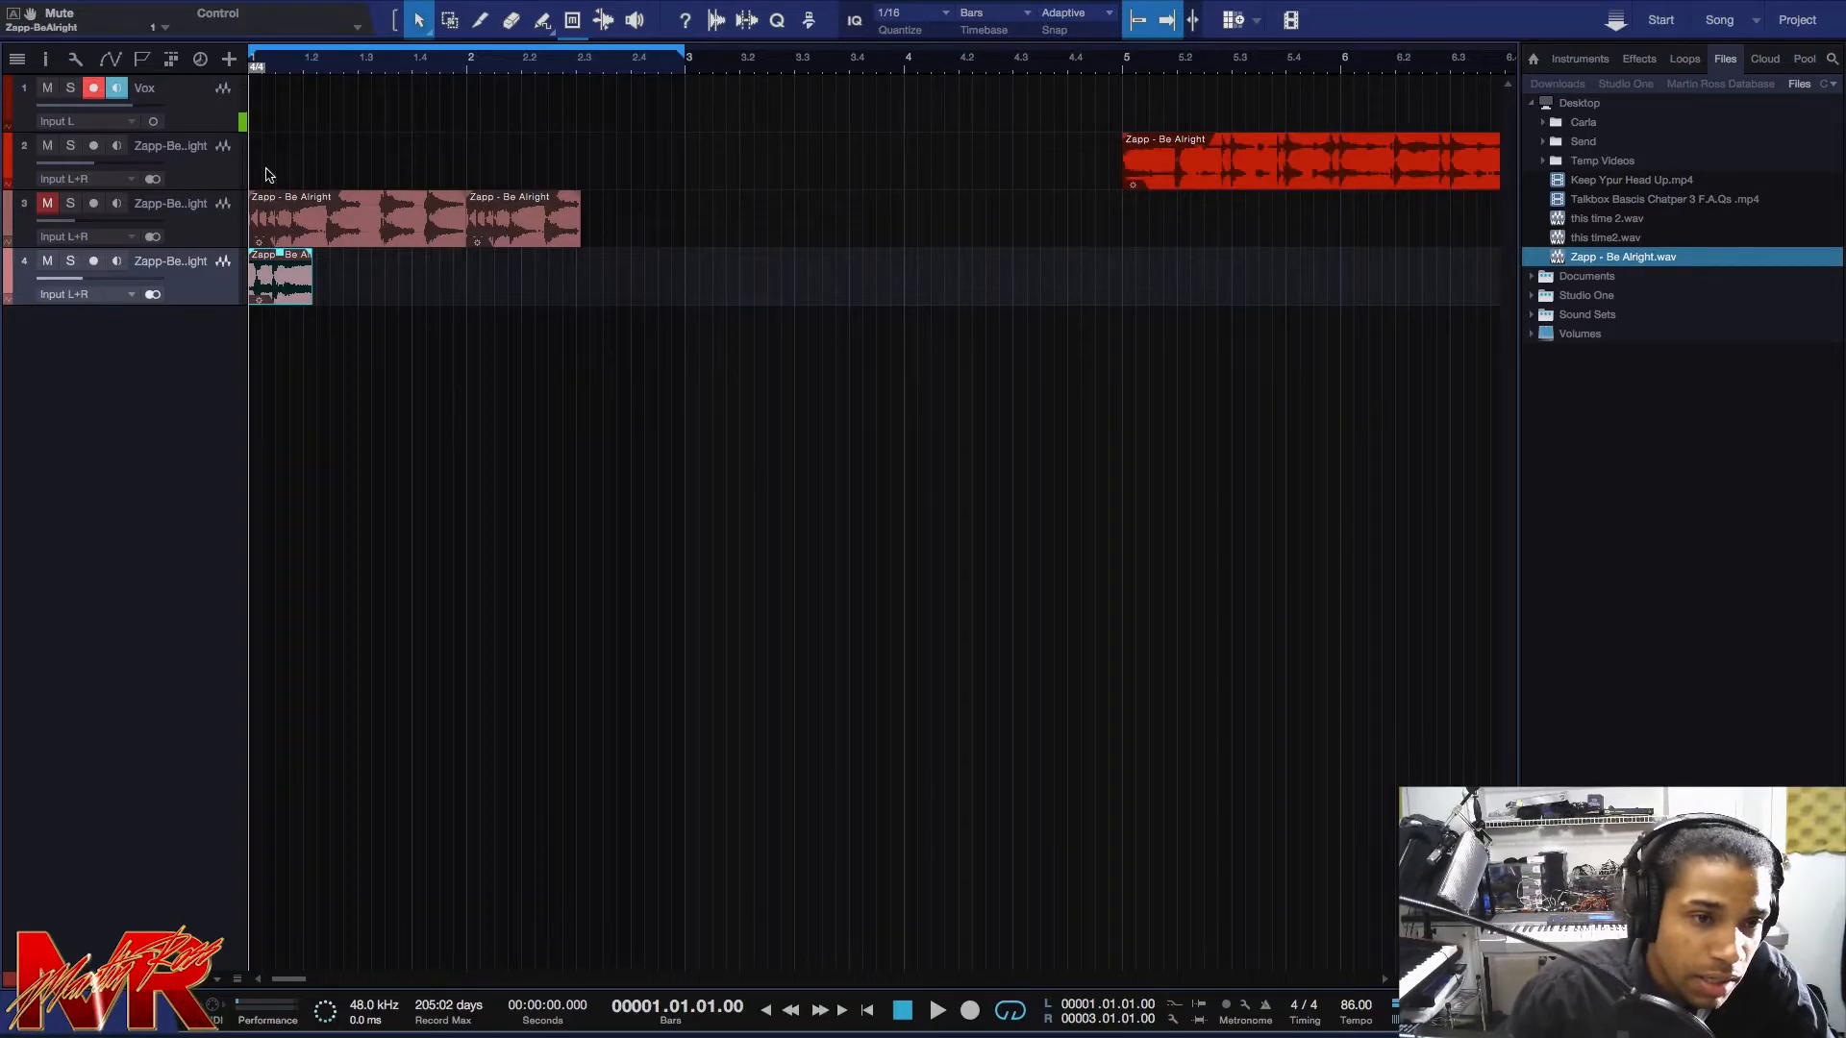
pyautogui.scroll(8, 278, 58)
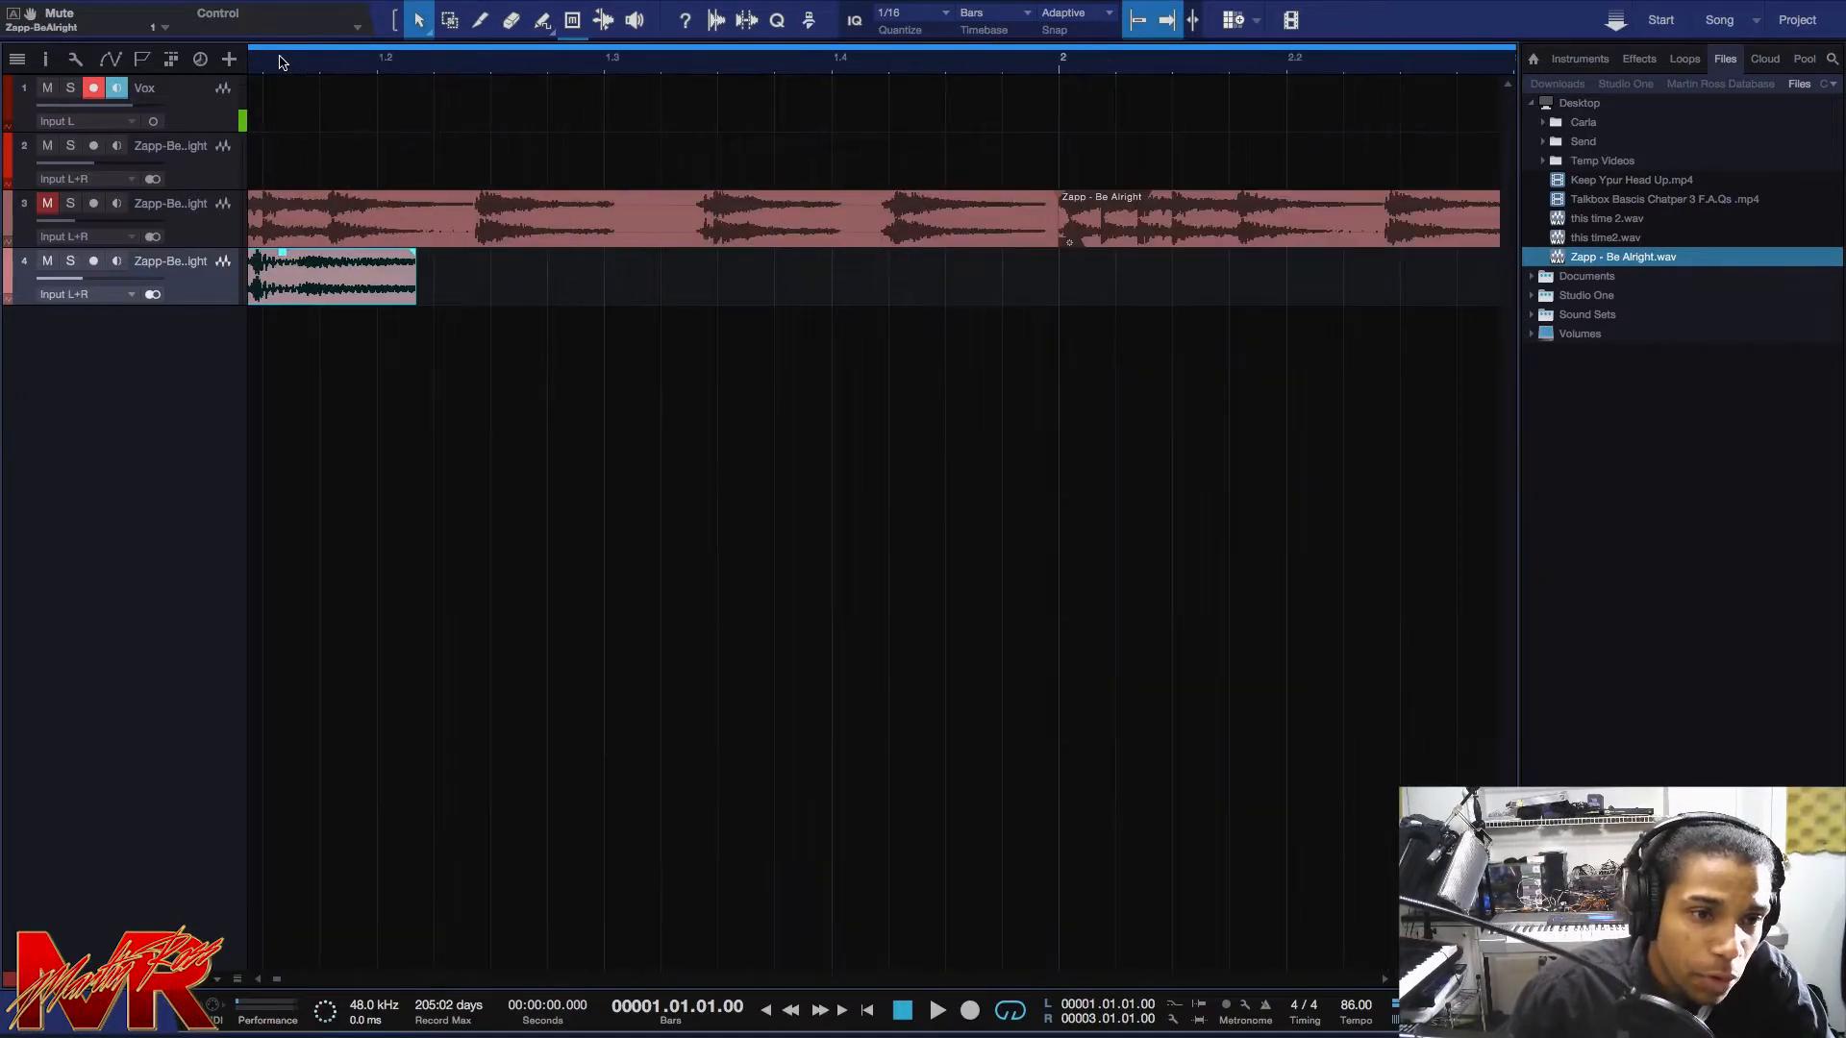
pyautogui.moveTo(276, 979); pyautogui.dragTo(252, 980)
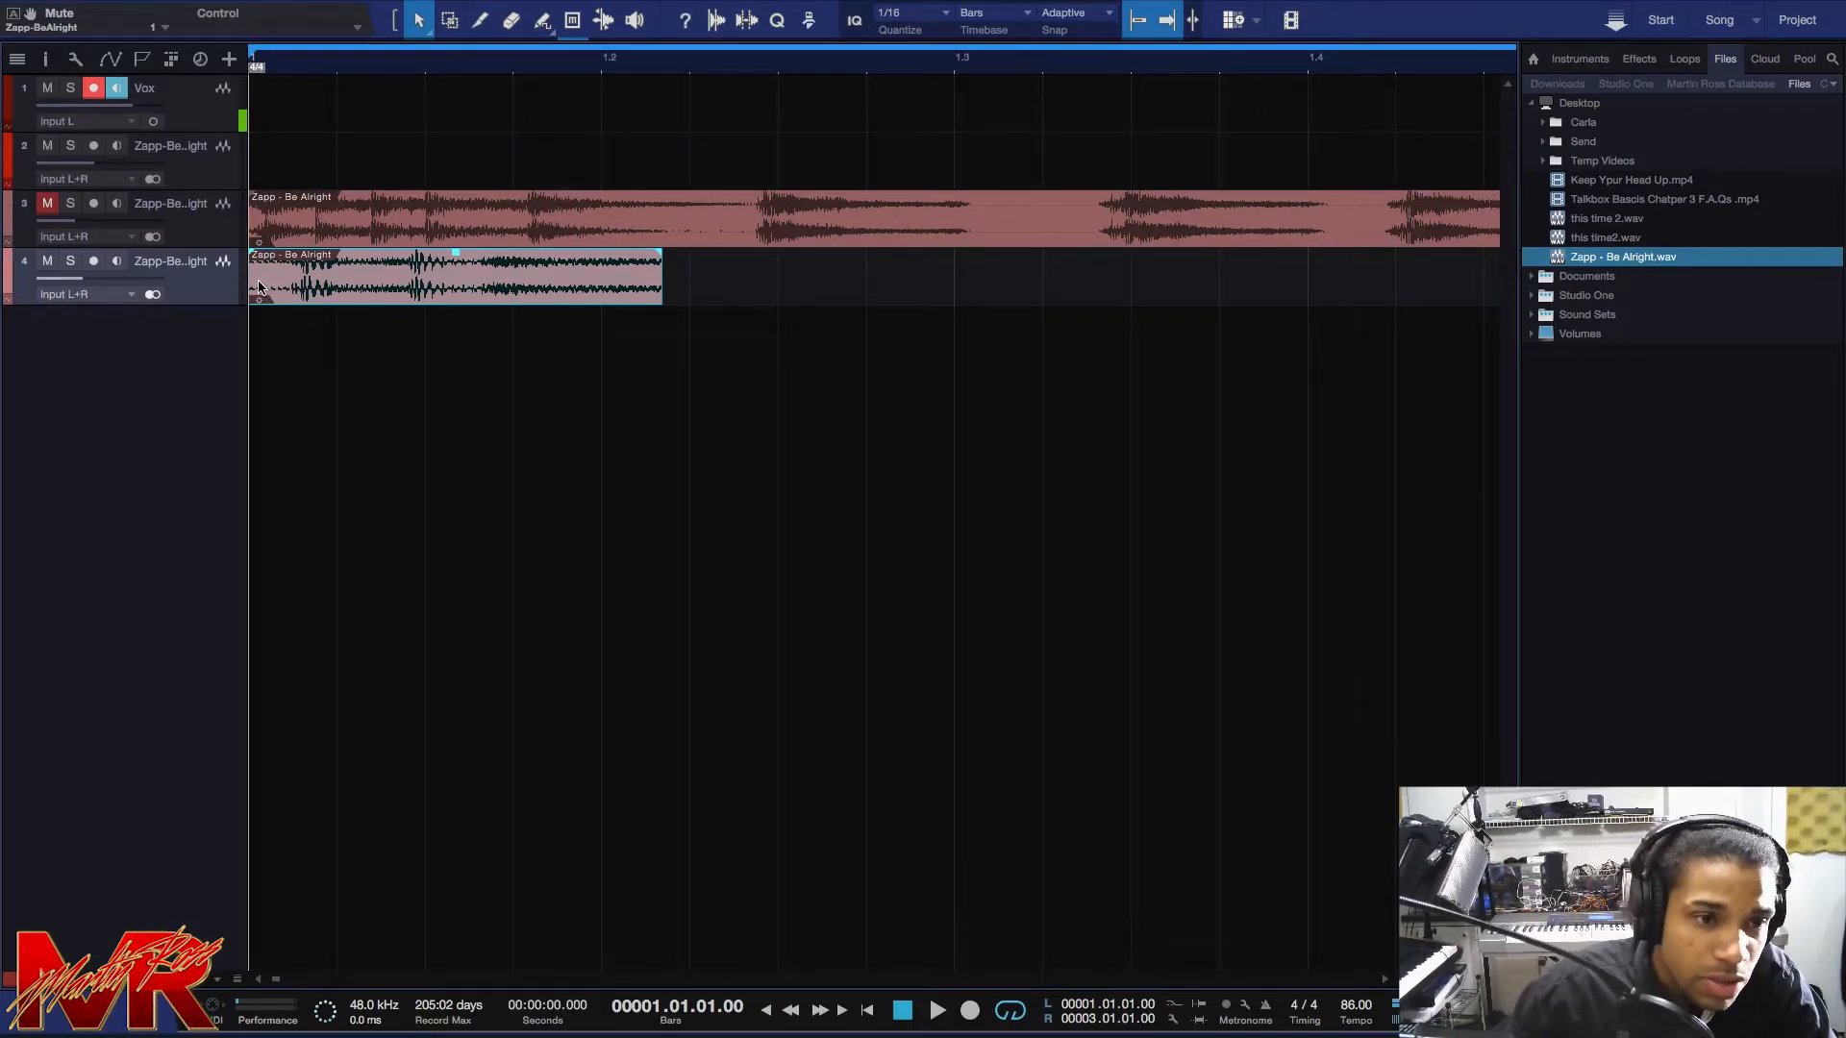
pyautogui.press('3')
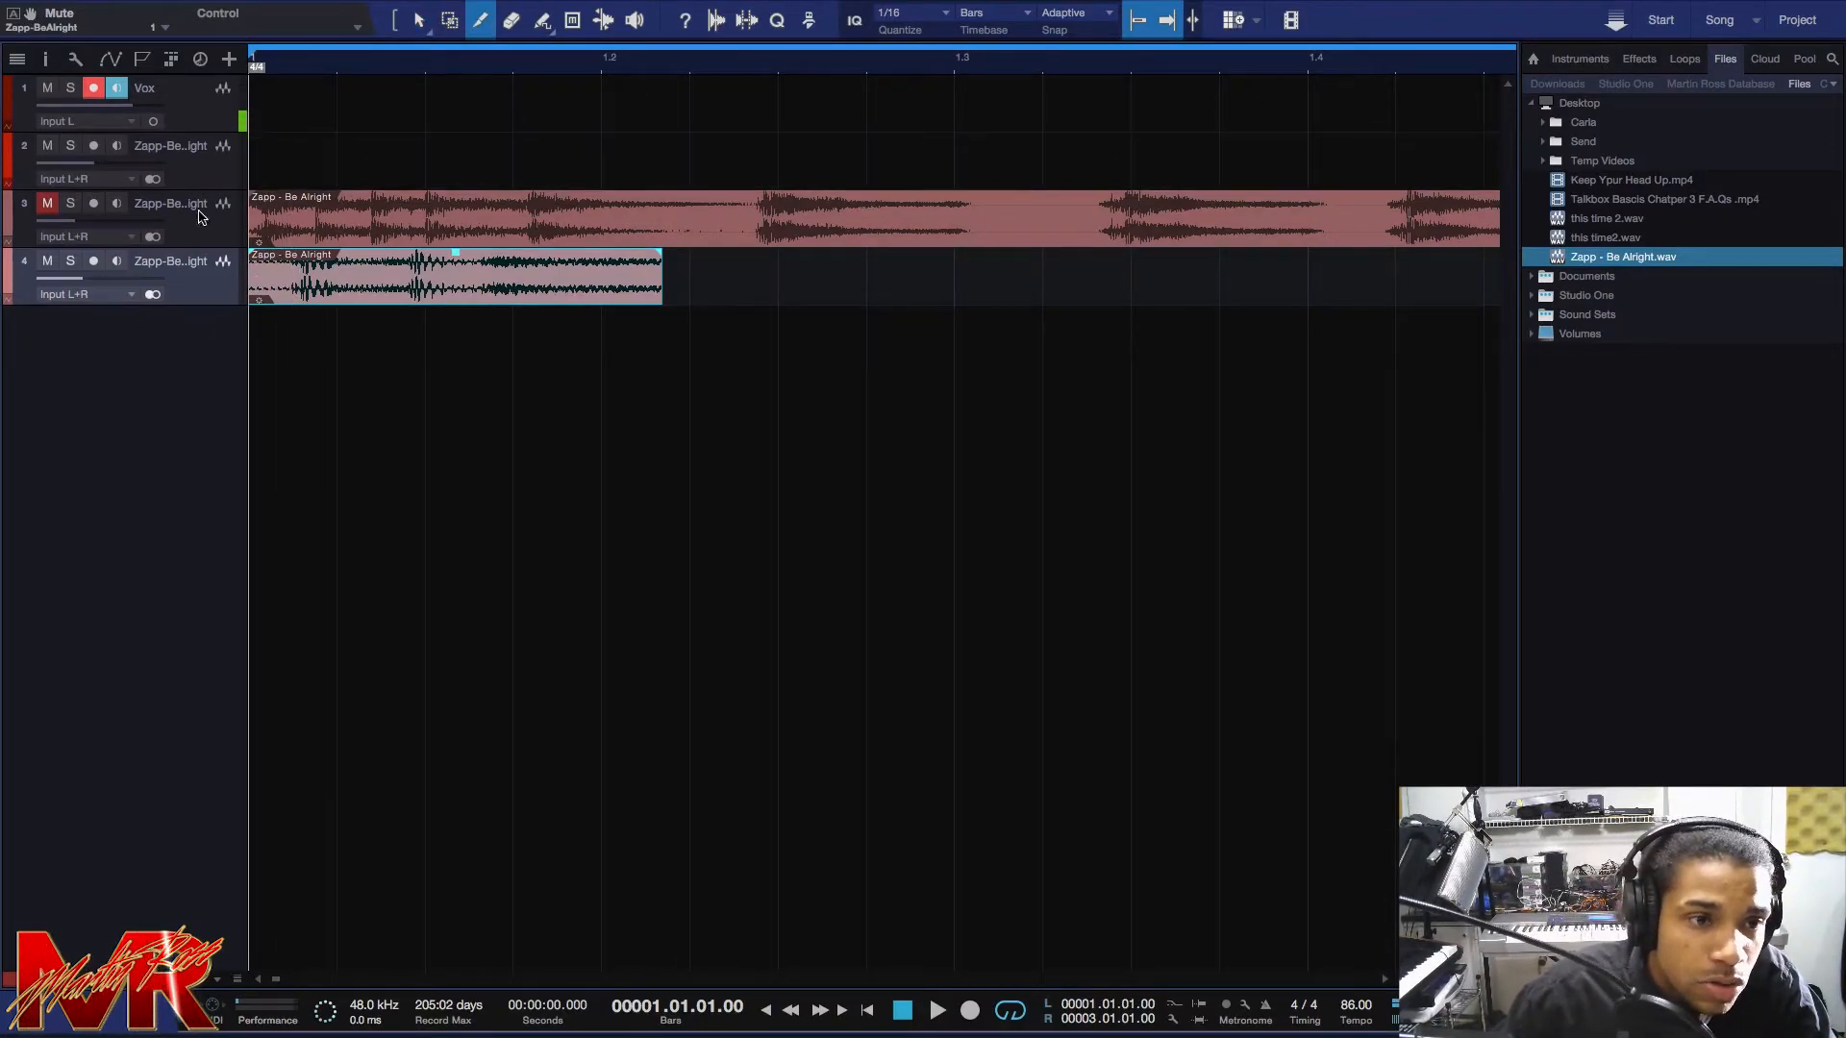
pyautogui.moveTo(191, 303); pyautogui.dragTo(190, 425)
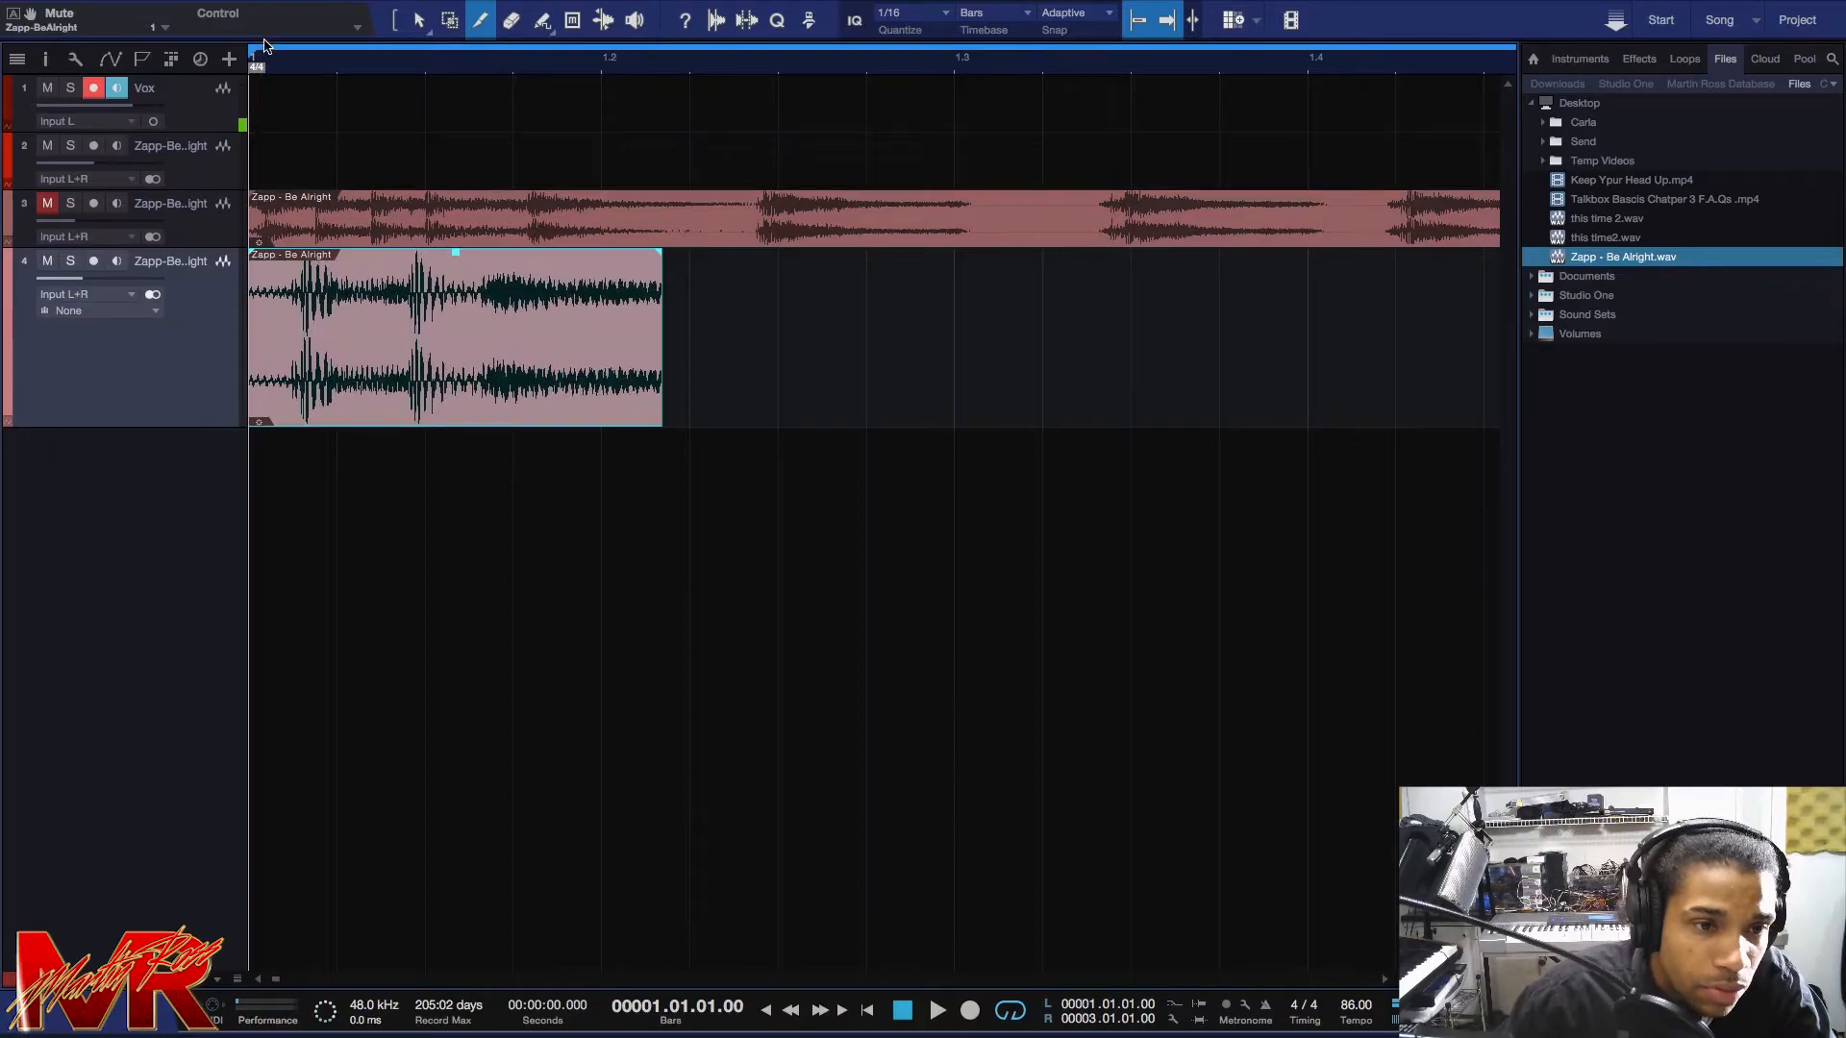
# Cut away the quiet lead-in before the first hit of the track 4 clip and move the remaining clip back to bar 1.
pyautogui.scroll(-1, 272, 60)
pyautogui.scroll(4, 272, 60)
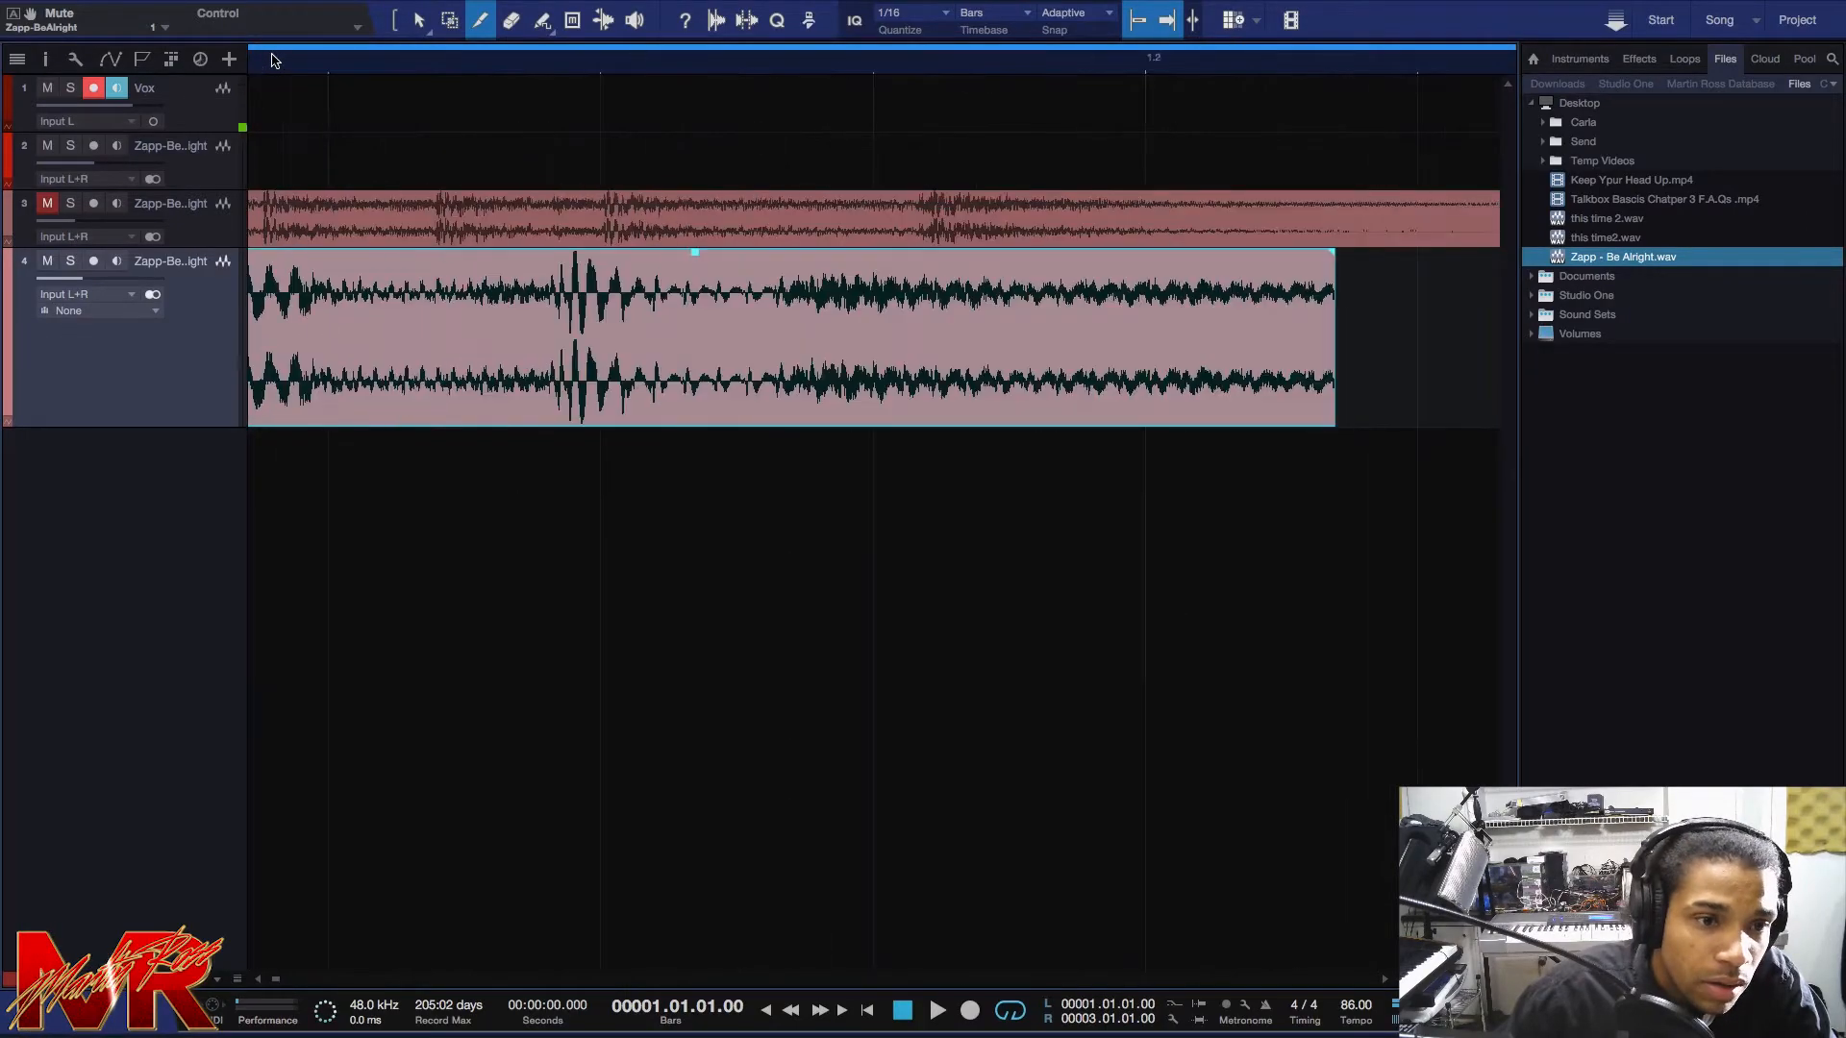
pyautogui.click(281, 980)
pyautogui.moveTo(276, 980); pyautogui.dragTo(257, 979)
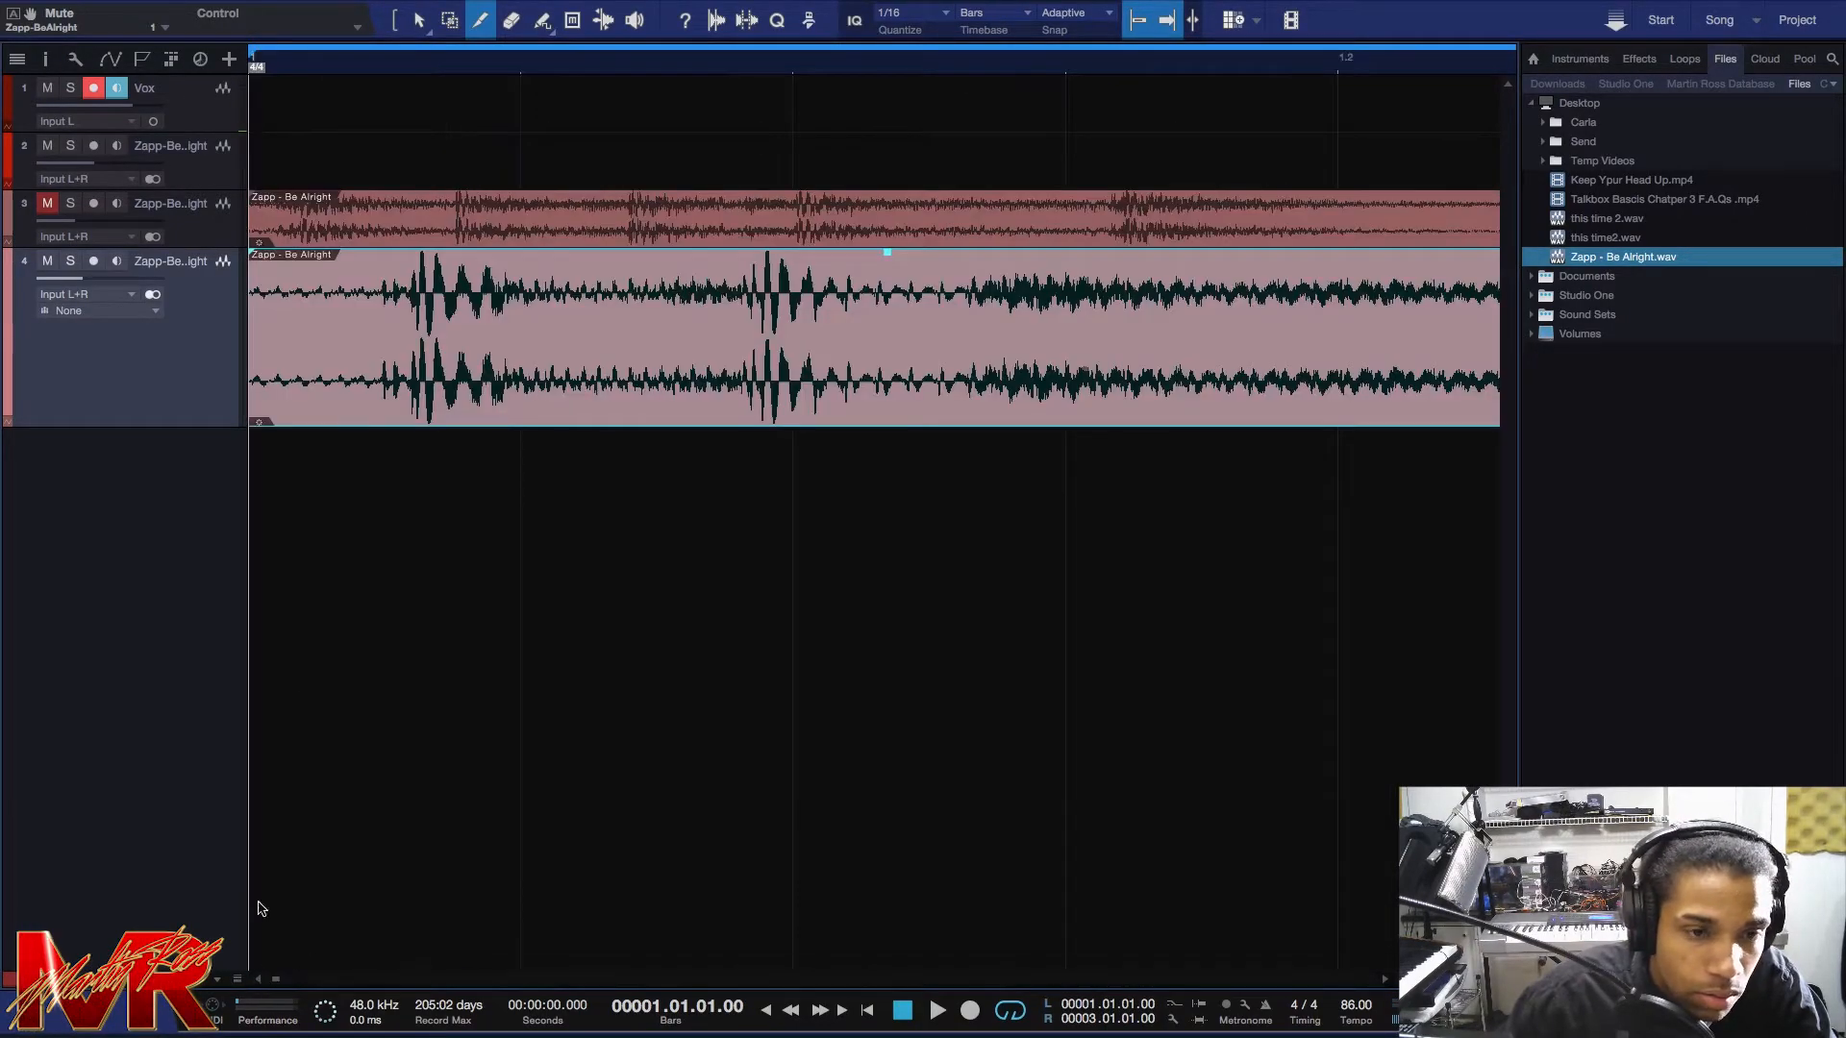
pyautogui.click(378, 356)
pyautogui.press('4')
pyautogui.click(360, 334)
pyautogui.press('1')
pyautogui.moveTo(485, 376); pyautogui.dragTo(333, 367)
pyautogui.scroll(-5, 356, 73)
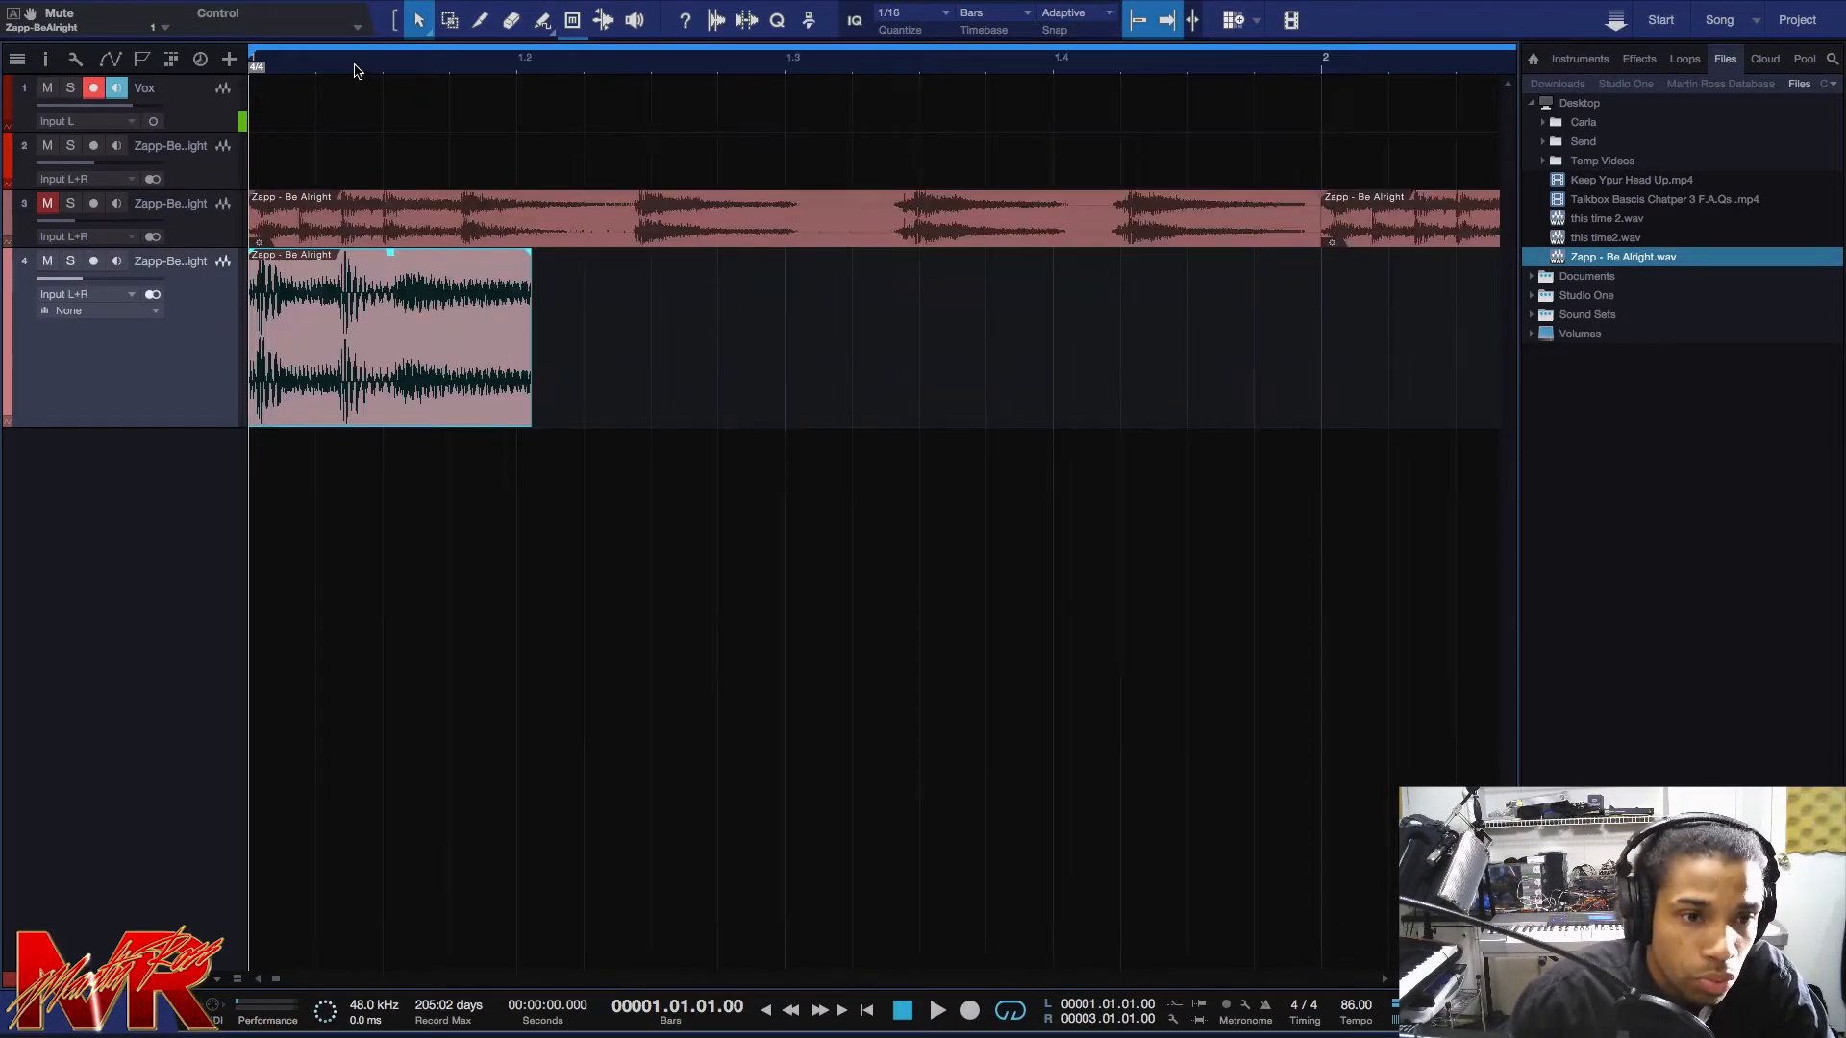
# Play the clip on track 4 and trim its end to beat 1.2.
pyautogui.press('space')
pyautogui.press('space')
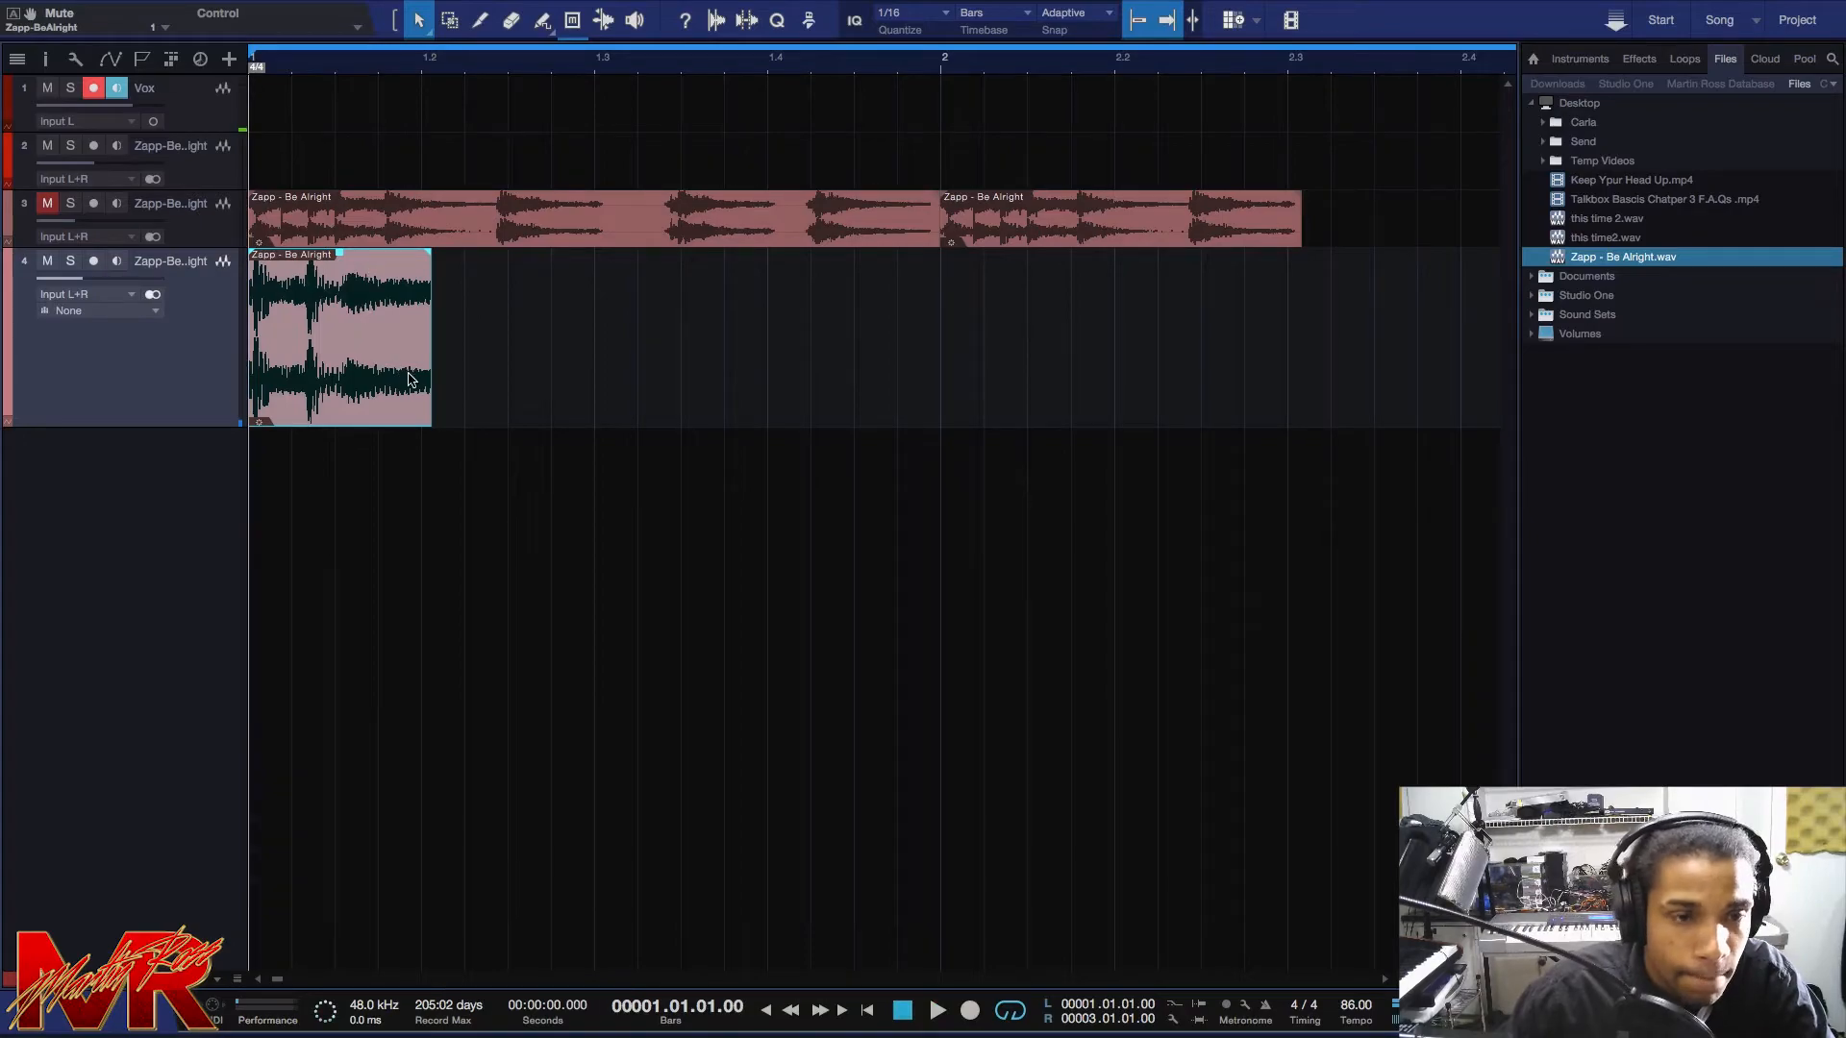
pyautogui.moveTo(430, 361); pyautogui.dragTo(423, 360)
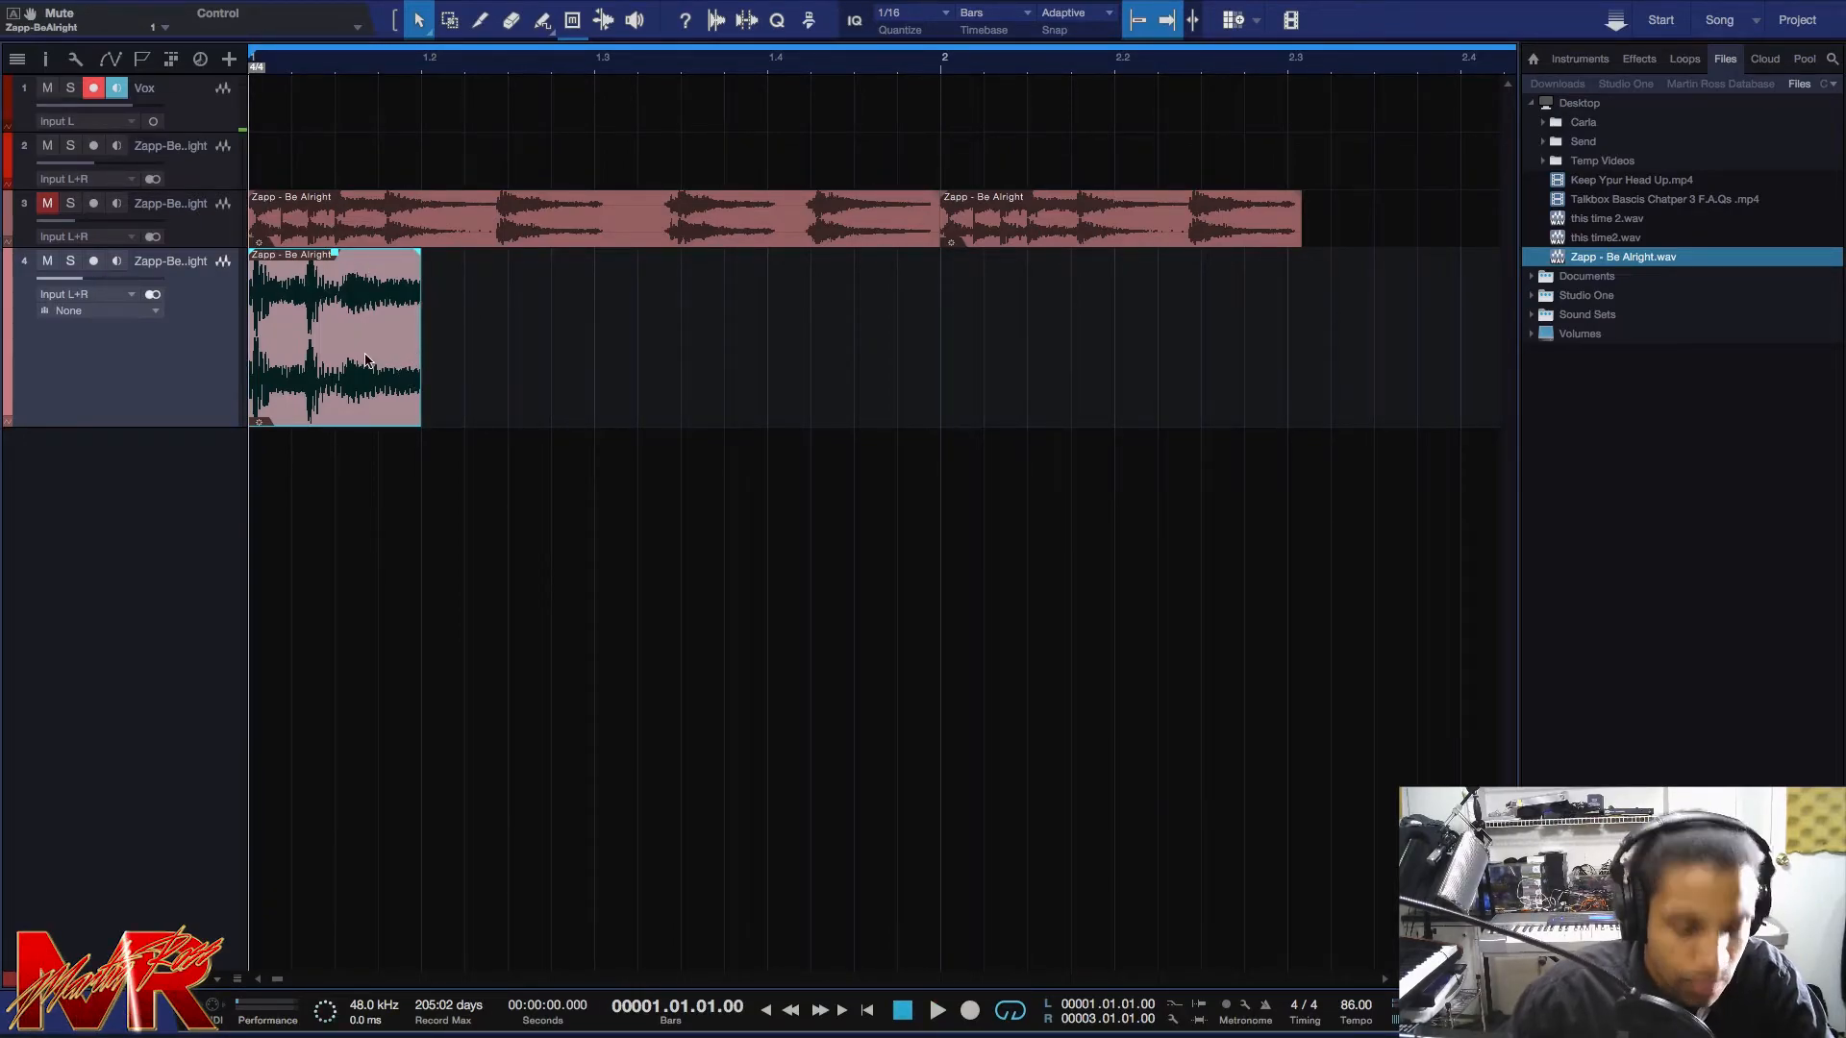
# Try duplicating the one-beat clip on track 4 and playing both copies back to back from the start.
pyautogui.press('d')
pyautogui.press('space')
pyautogui.press('space')
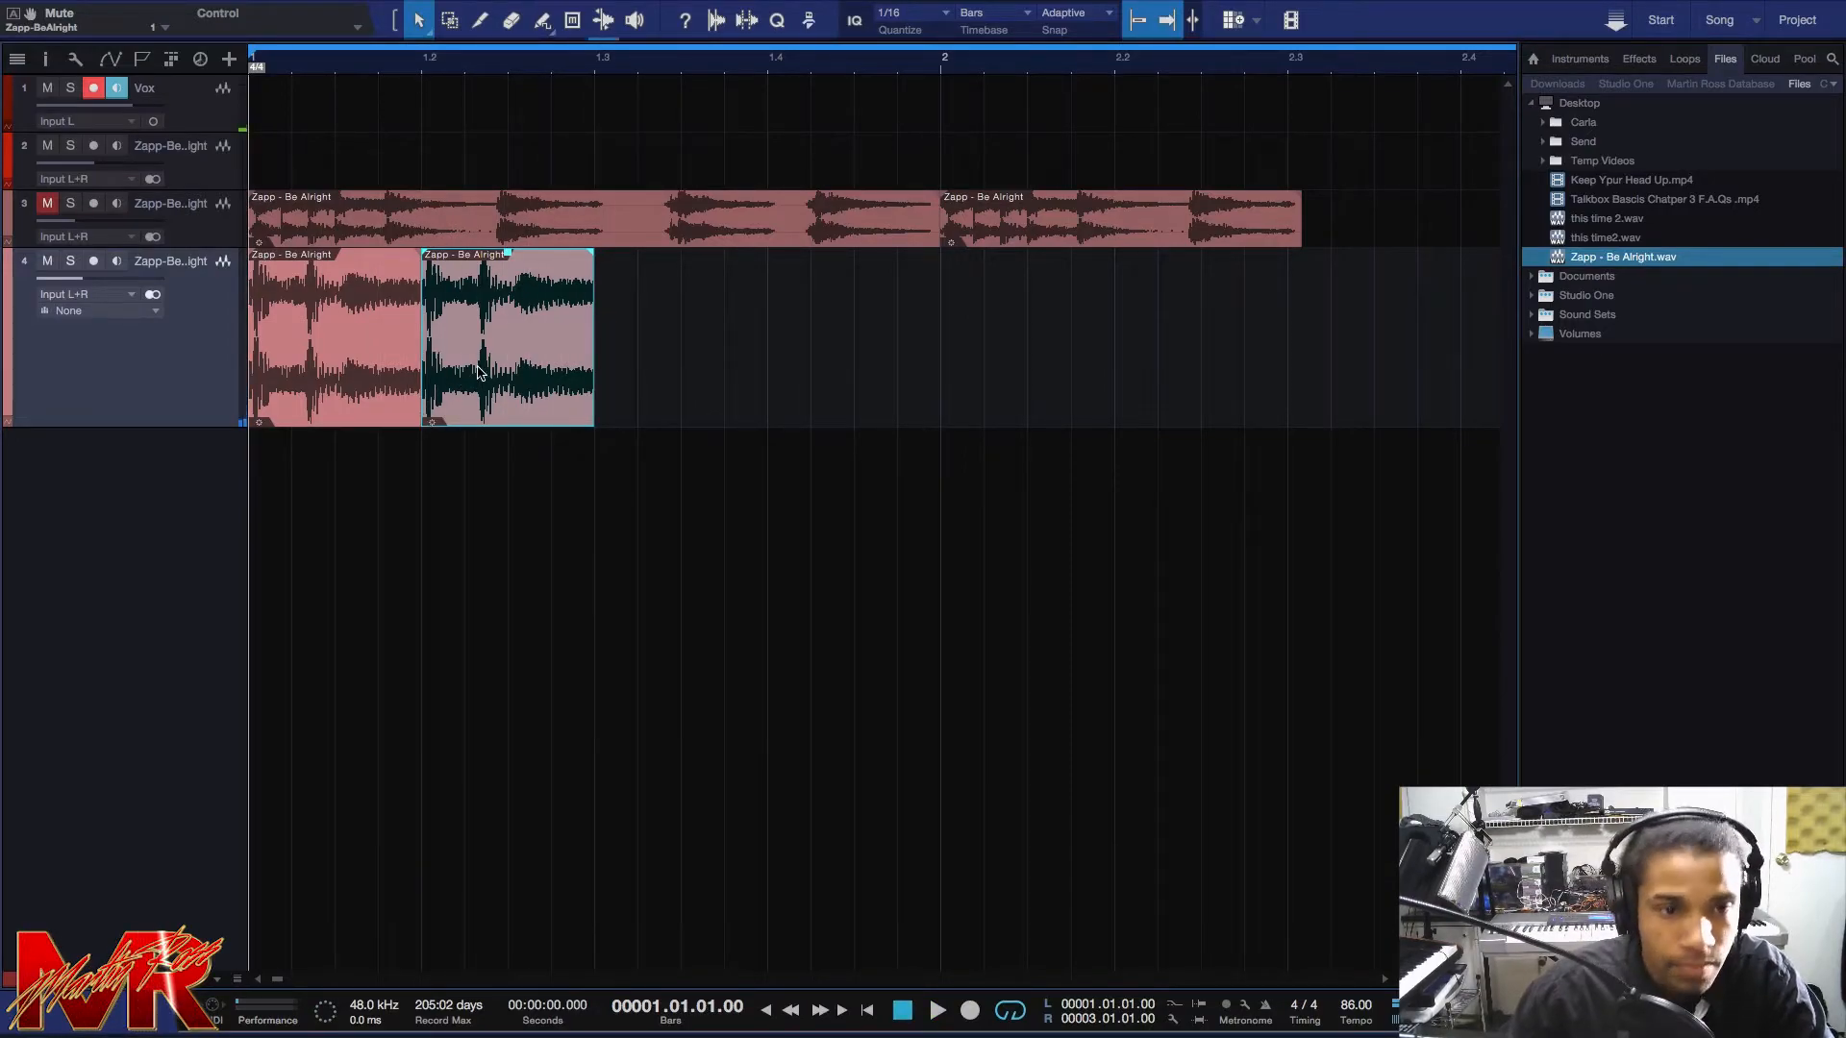
pyautogui.hotkey('ctrl', 'z')
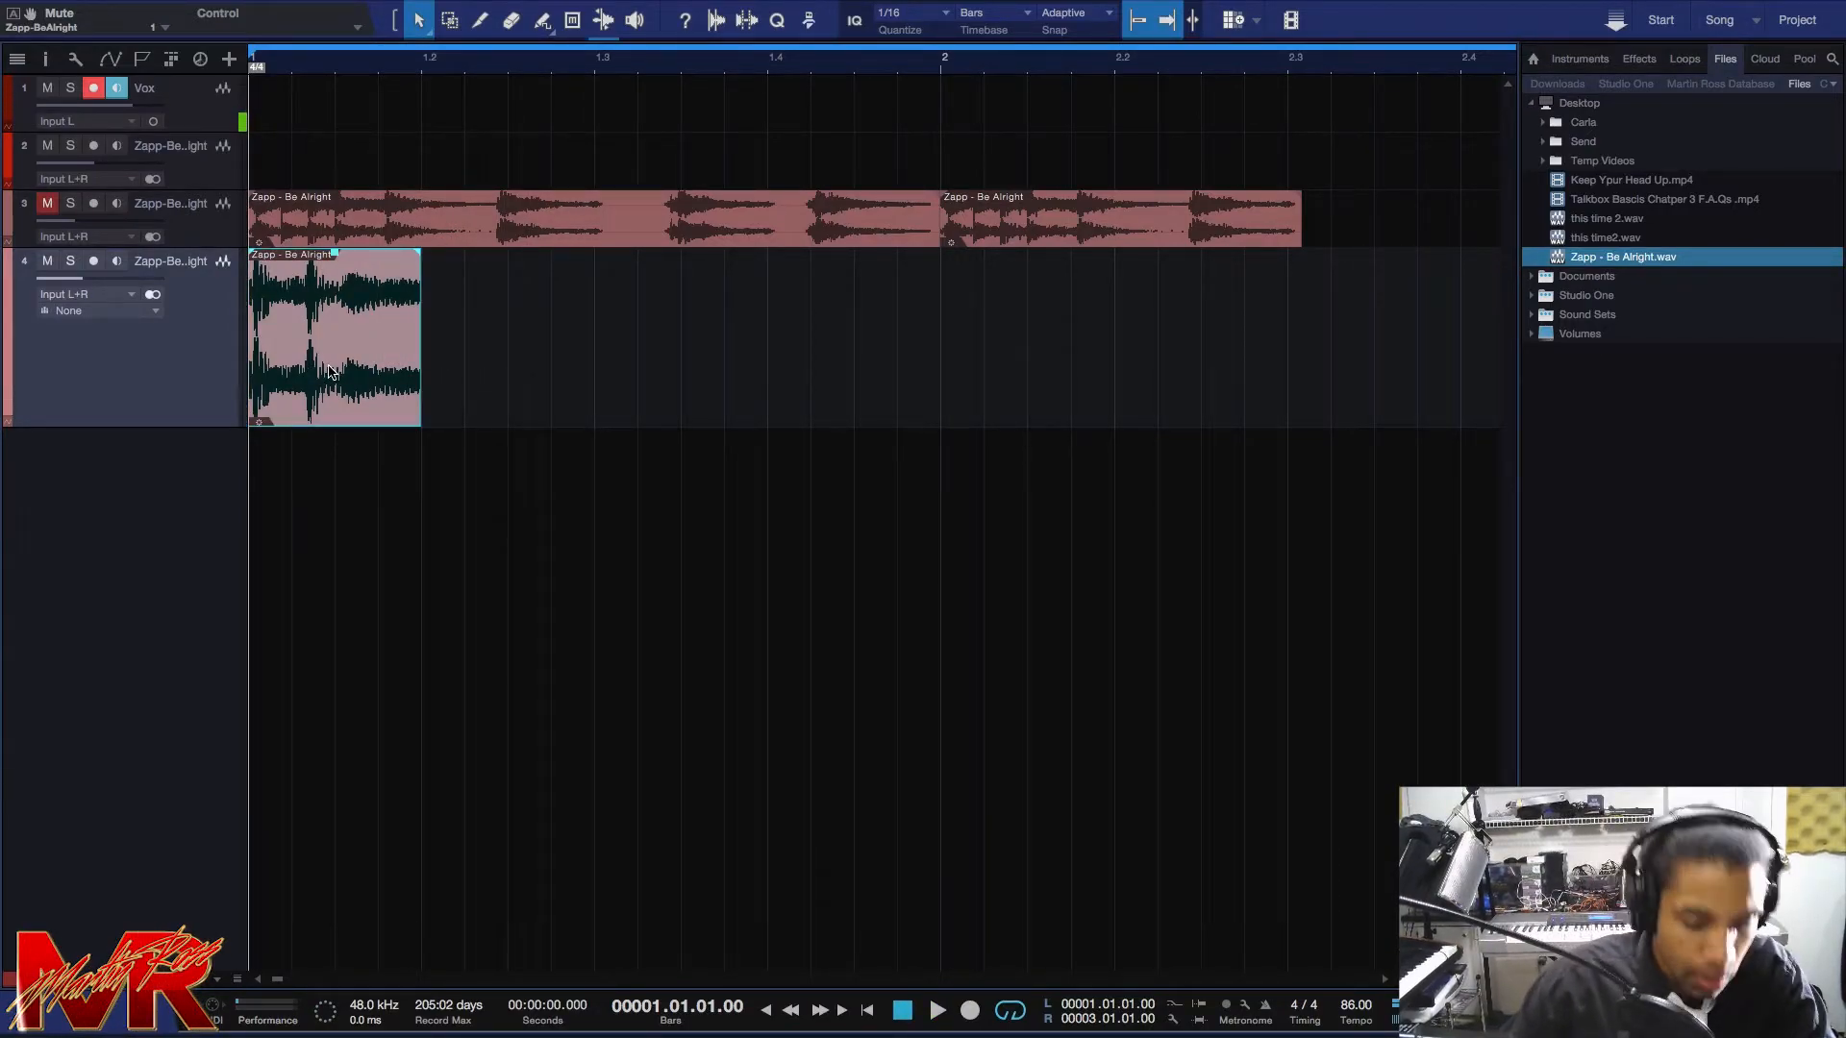
# Bounce the clip on track 4 to new audio and set its end at beat 1.2.
pyautogui.press('super+b')
pyautogui.moveTo(931, 320); pyautogui.dragTo(421, 332)
# Move the one-beat clip on track 4 from bar 1 to beat 2.3, where the second clip on track 3 ends.
pyautogui.scroll(-4, 479, 68)
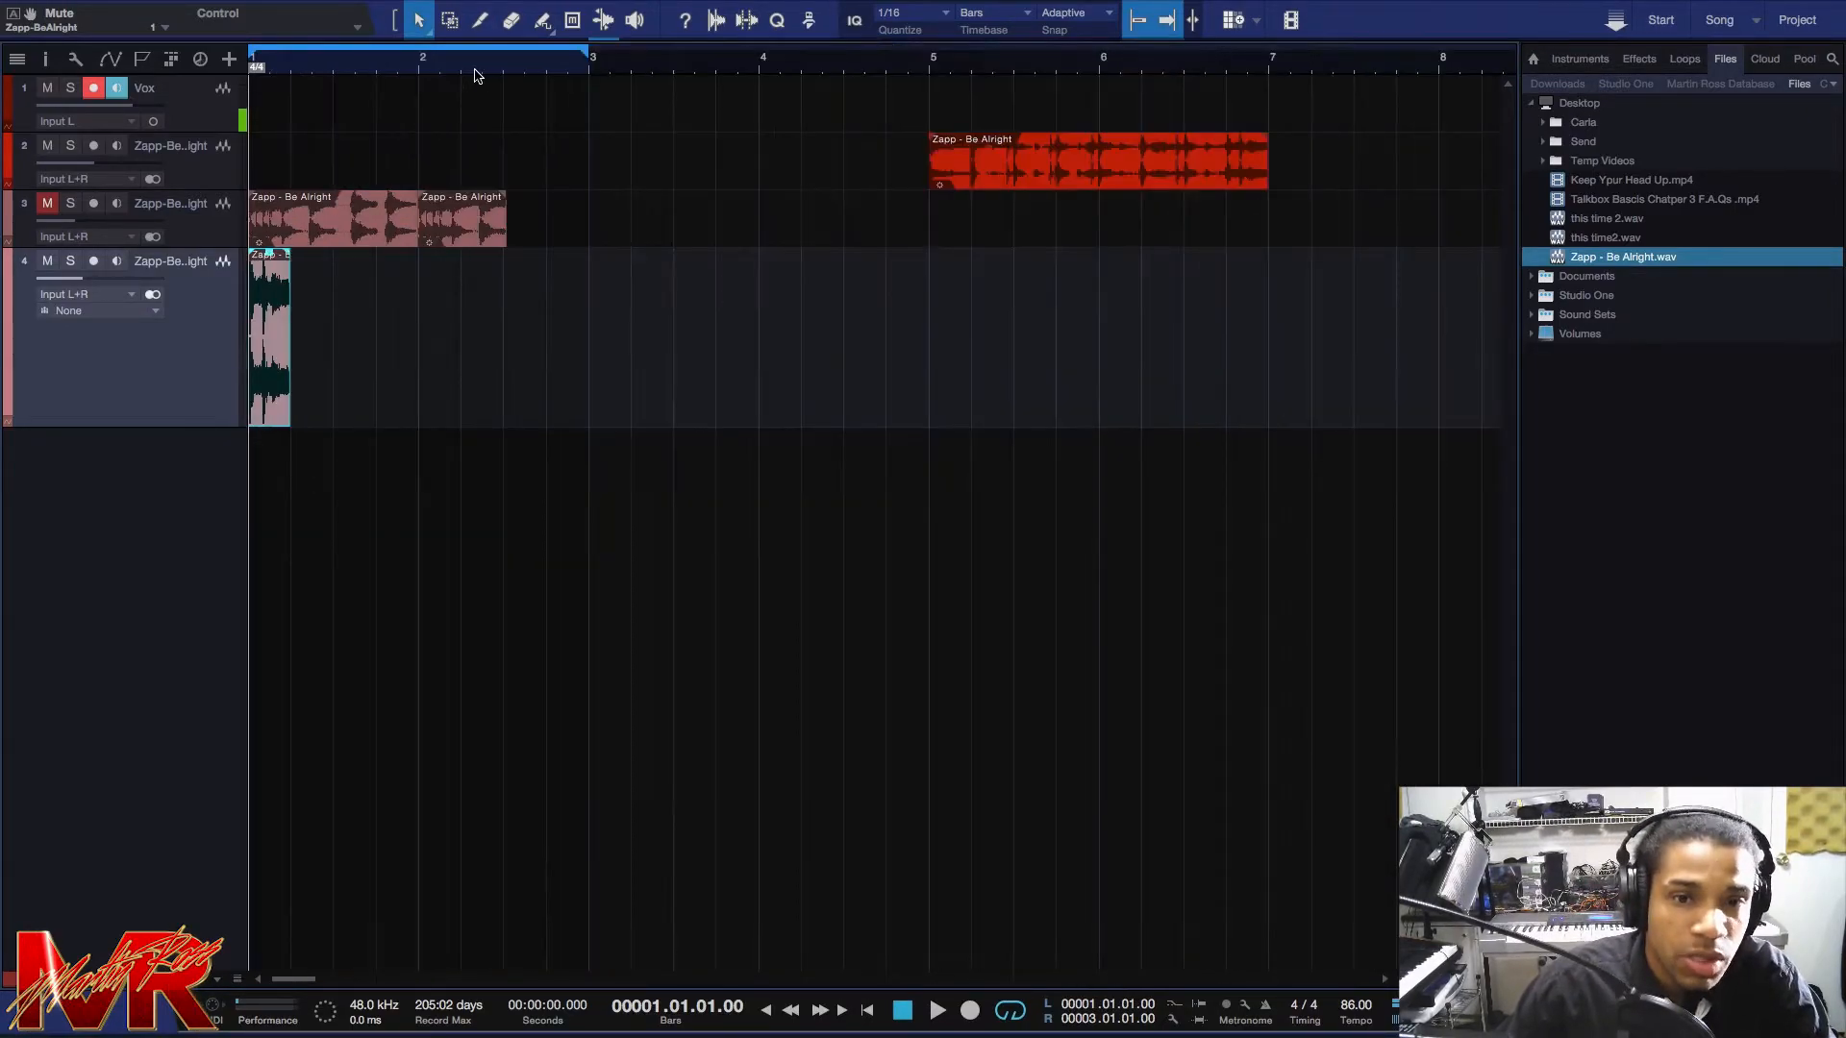
pyautogui.scroll(1, 478, 73)
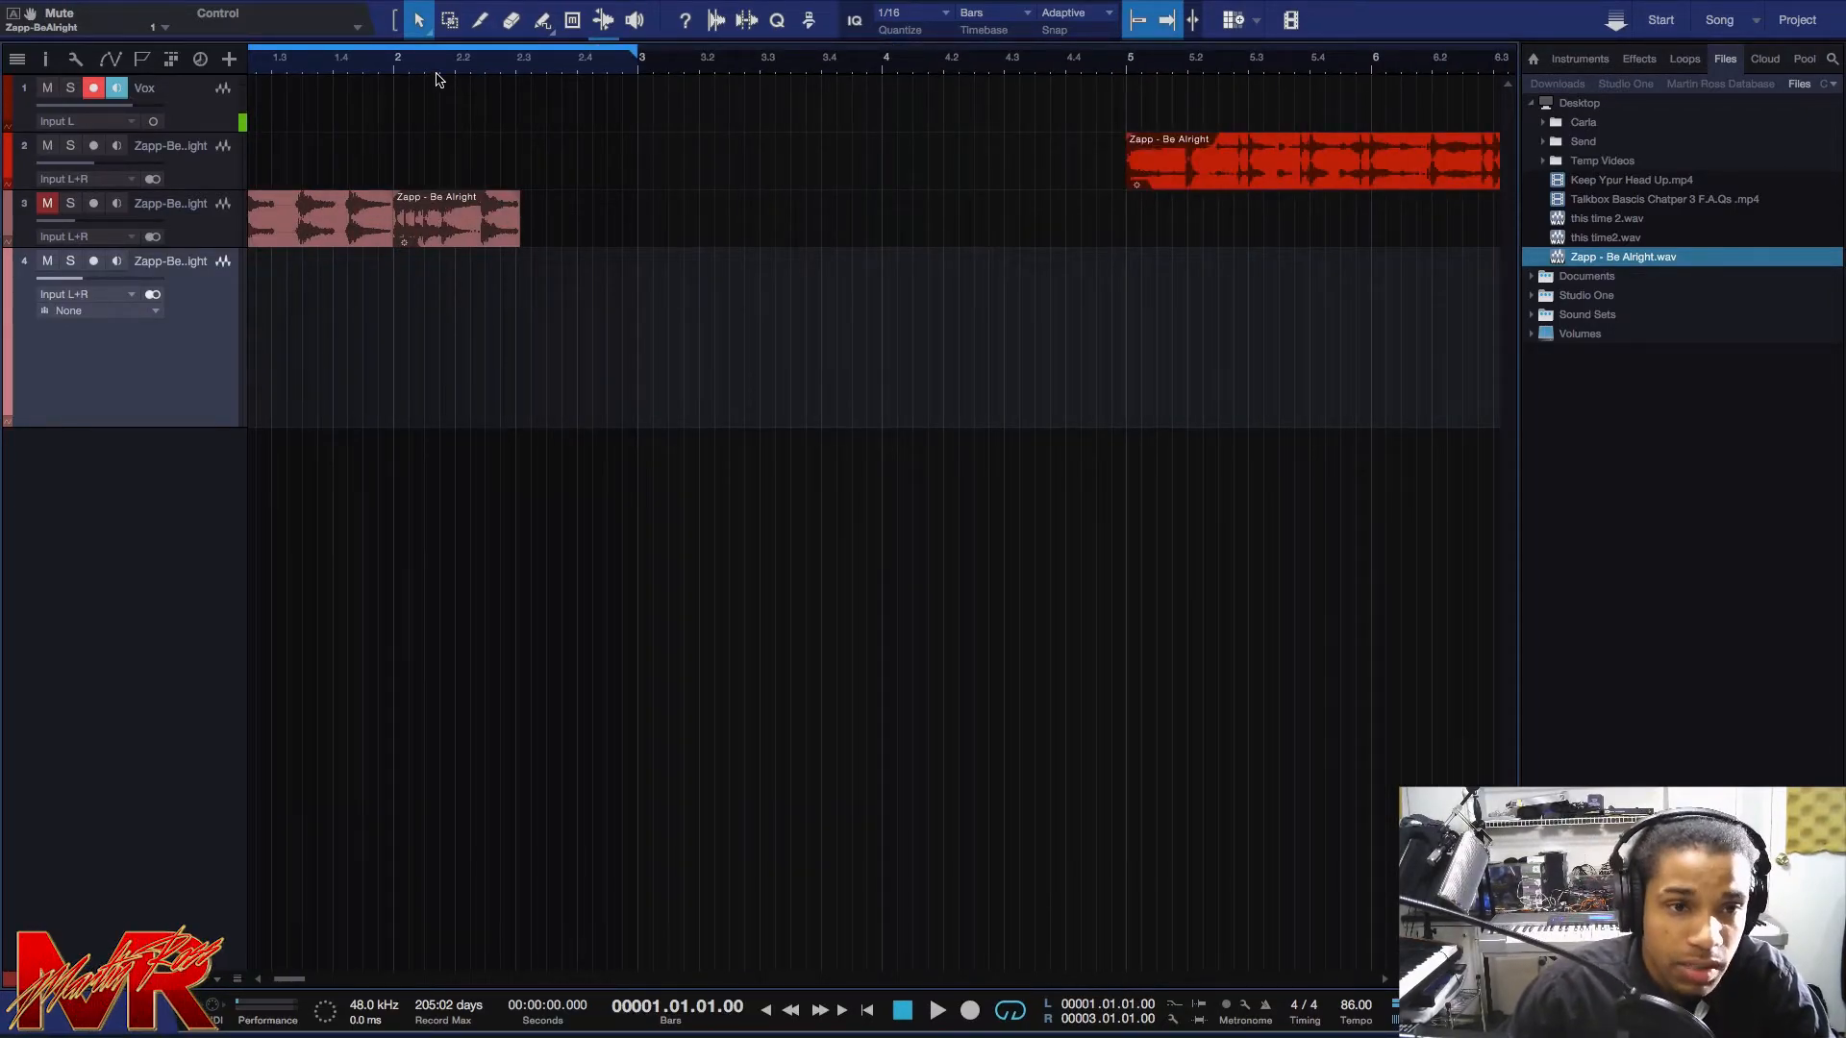
pyautogui.moveTo(302, 980); pyautogui.dragTo(257, 981)
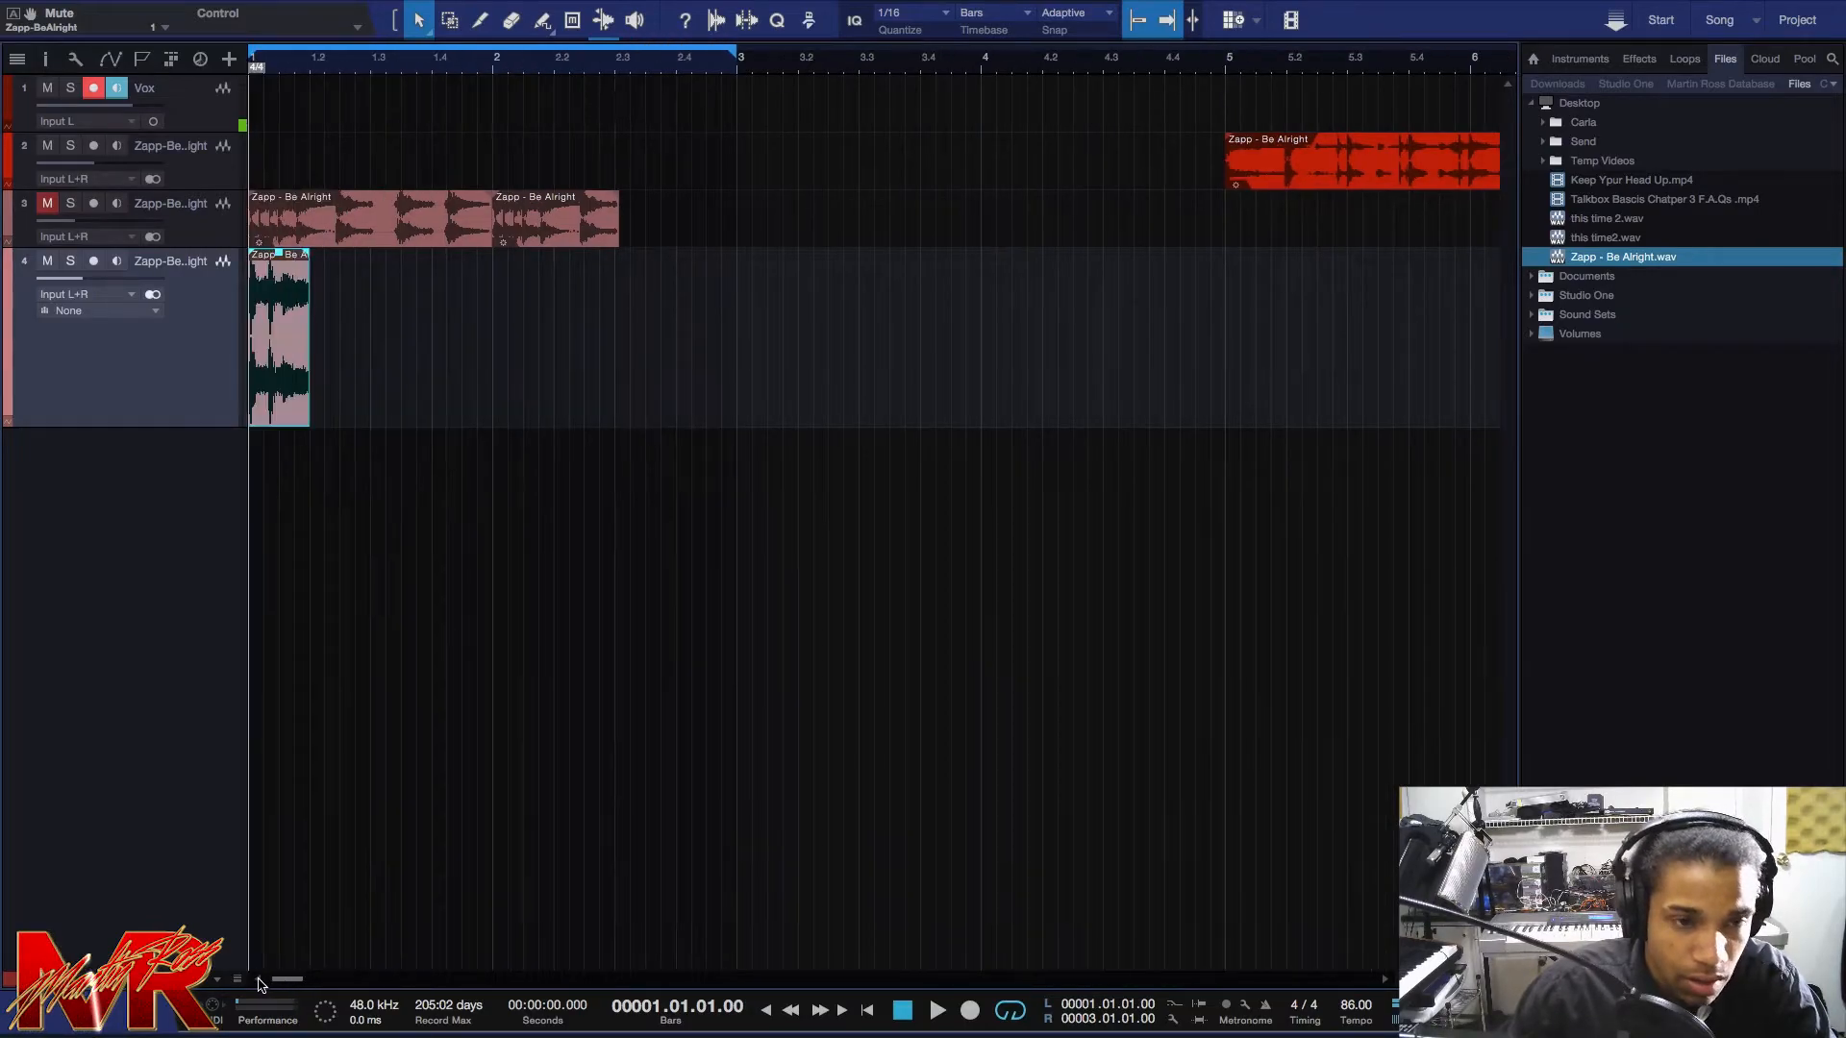
pyautogui.moveTo(288, 345); pyautogui.dragTo(657, 362)
# Adjust the end of track 3's second clip and the track 4 clip to meet at beat 2.3, and select the track 4 clip.
pyautogui.scroll(5, 608, 69)
pyautogui.moveTo(693, 229); pyautogui.dragTo(678, 233)
pyautogui.moveTo(844, 312); pyautogui.dragTo(735, 311)
pyautogui.moveTo(652, 212); pyautogui.dragTo(683, 212)
pyautogui.scroll(-8, 340, 65)
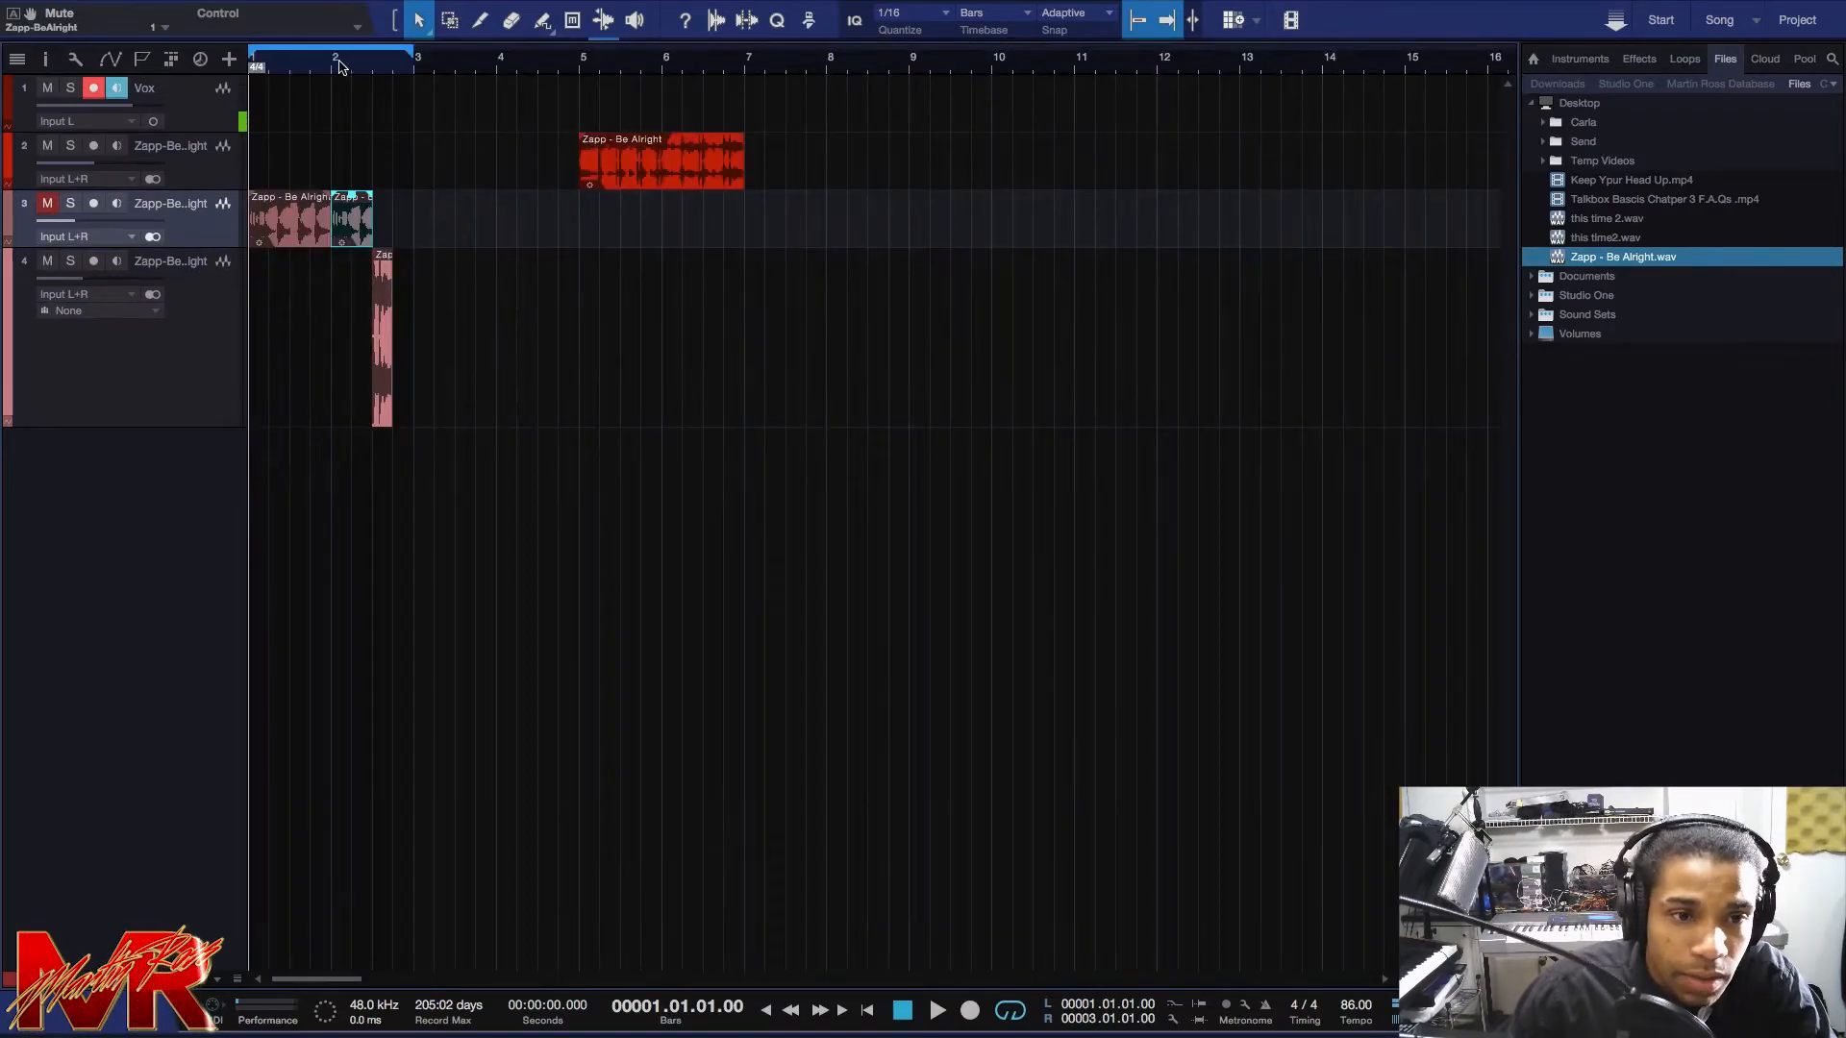
pyautogui.scroll(5, 339, 66)
pyautogui.click(510, 340)
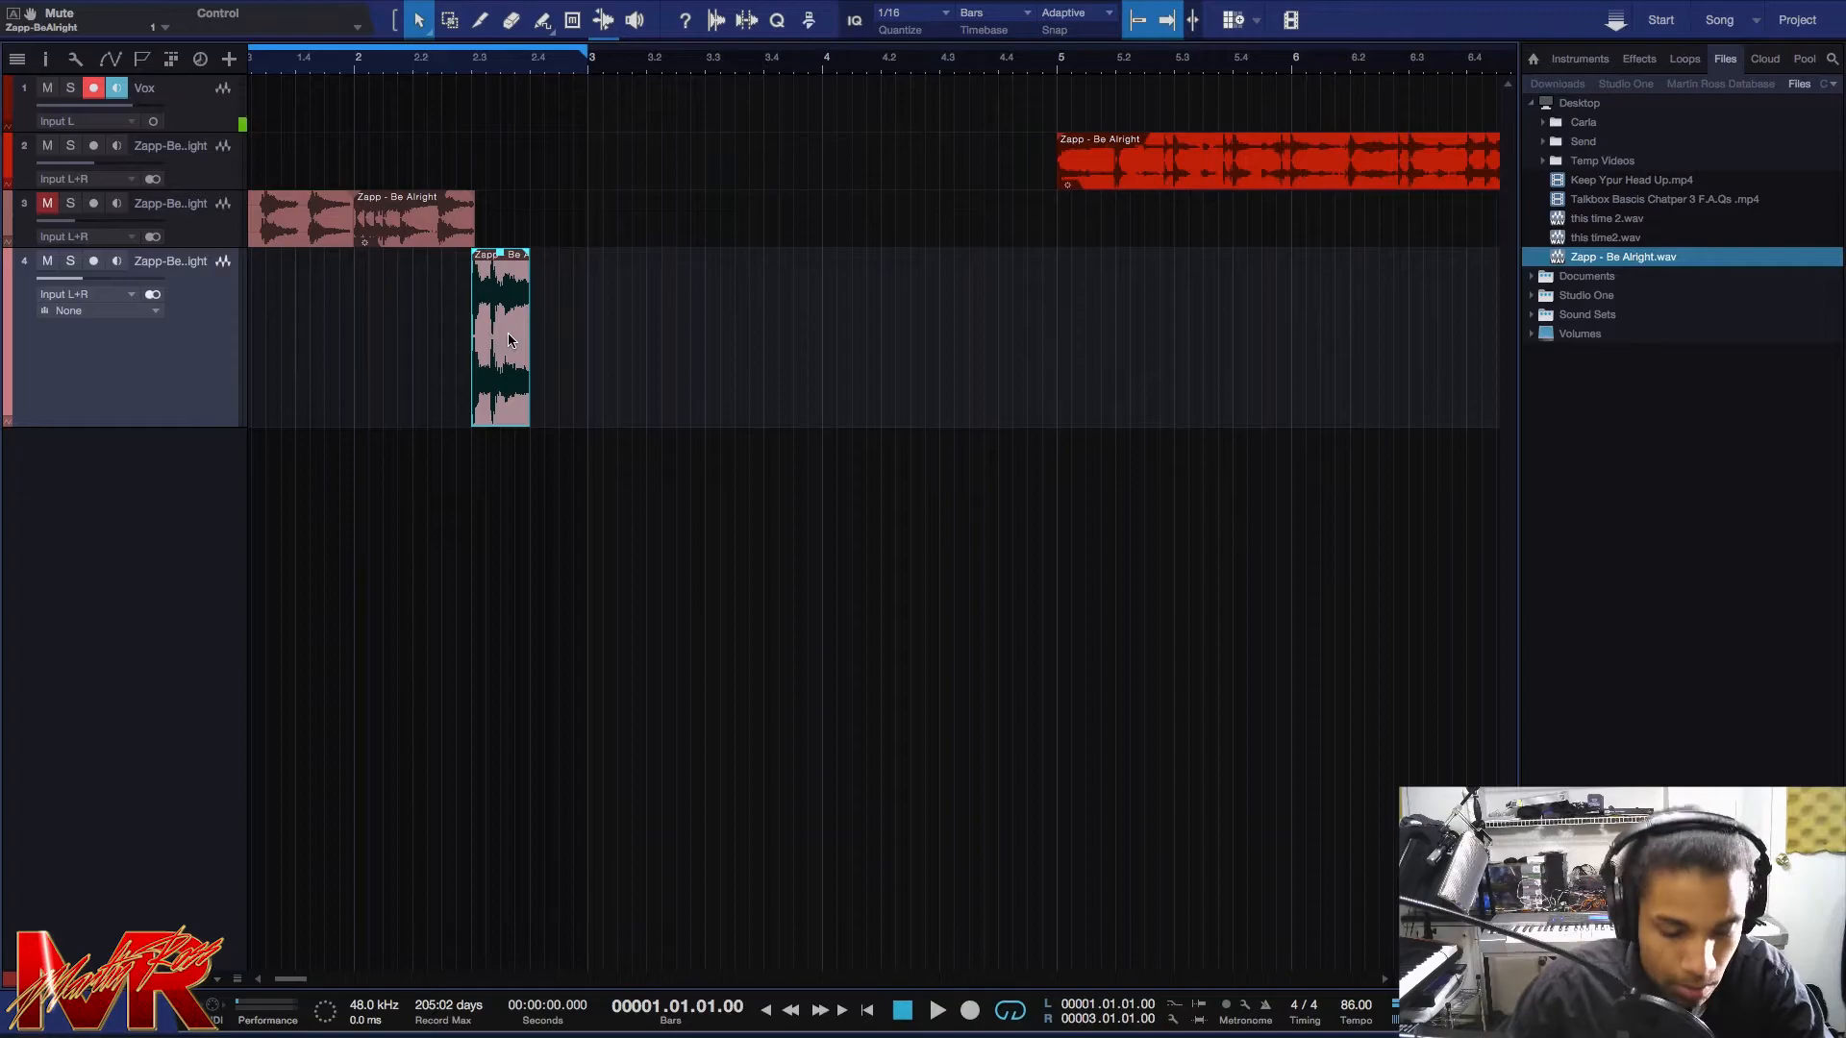
# Duplicate the one-beat clip on track 4, and copy the whole two-bar pattern on tracks 3 and 4 to bar 3.
pyautogui.hotkey('ctrl', 'd')
pyautogui.moveTo(721, 489); pyautogui.dragTo(232, 183)
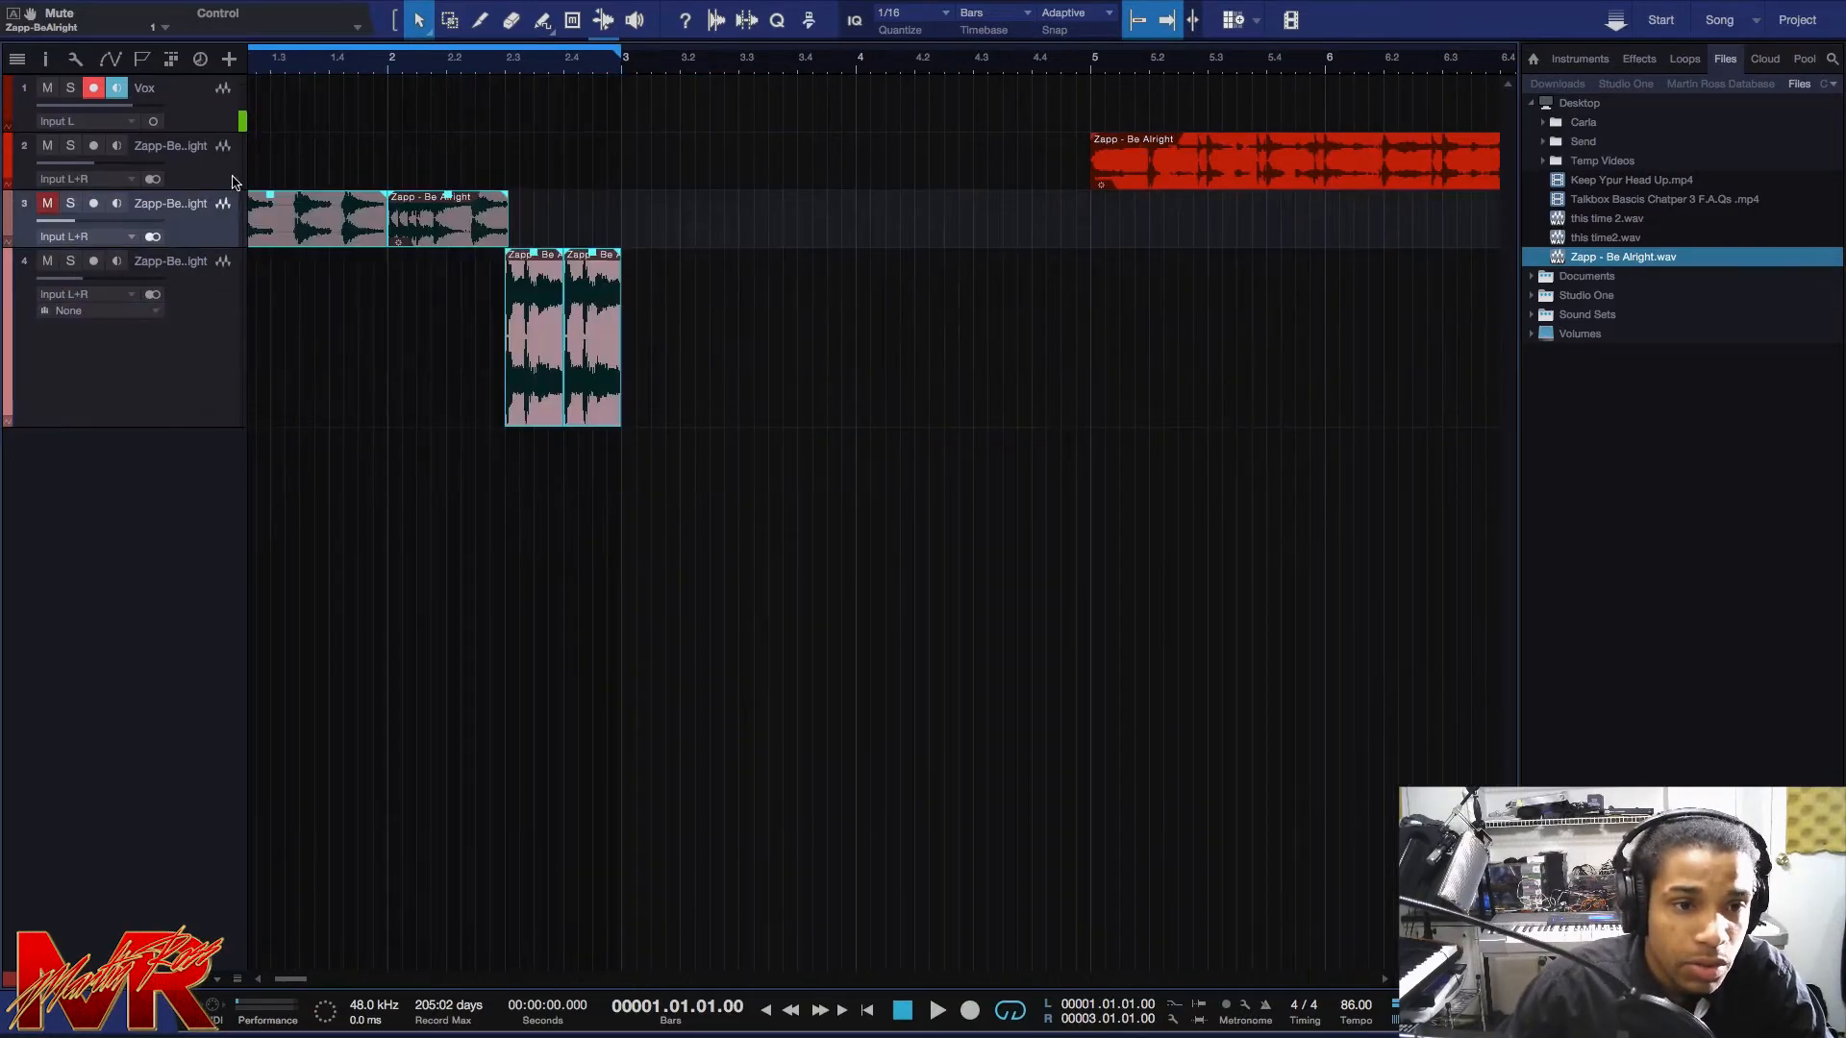
pyautogui.press('d')
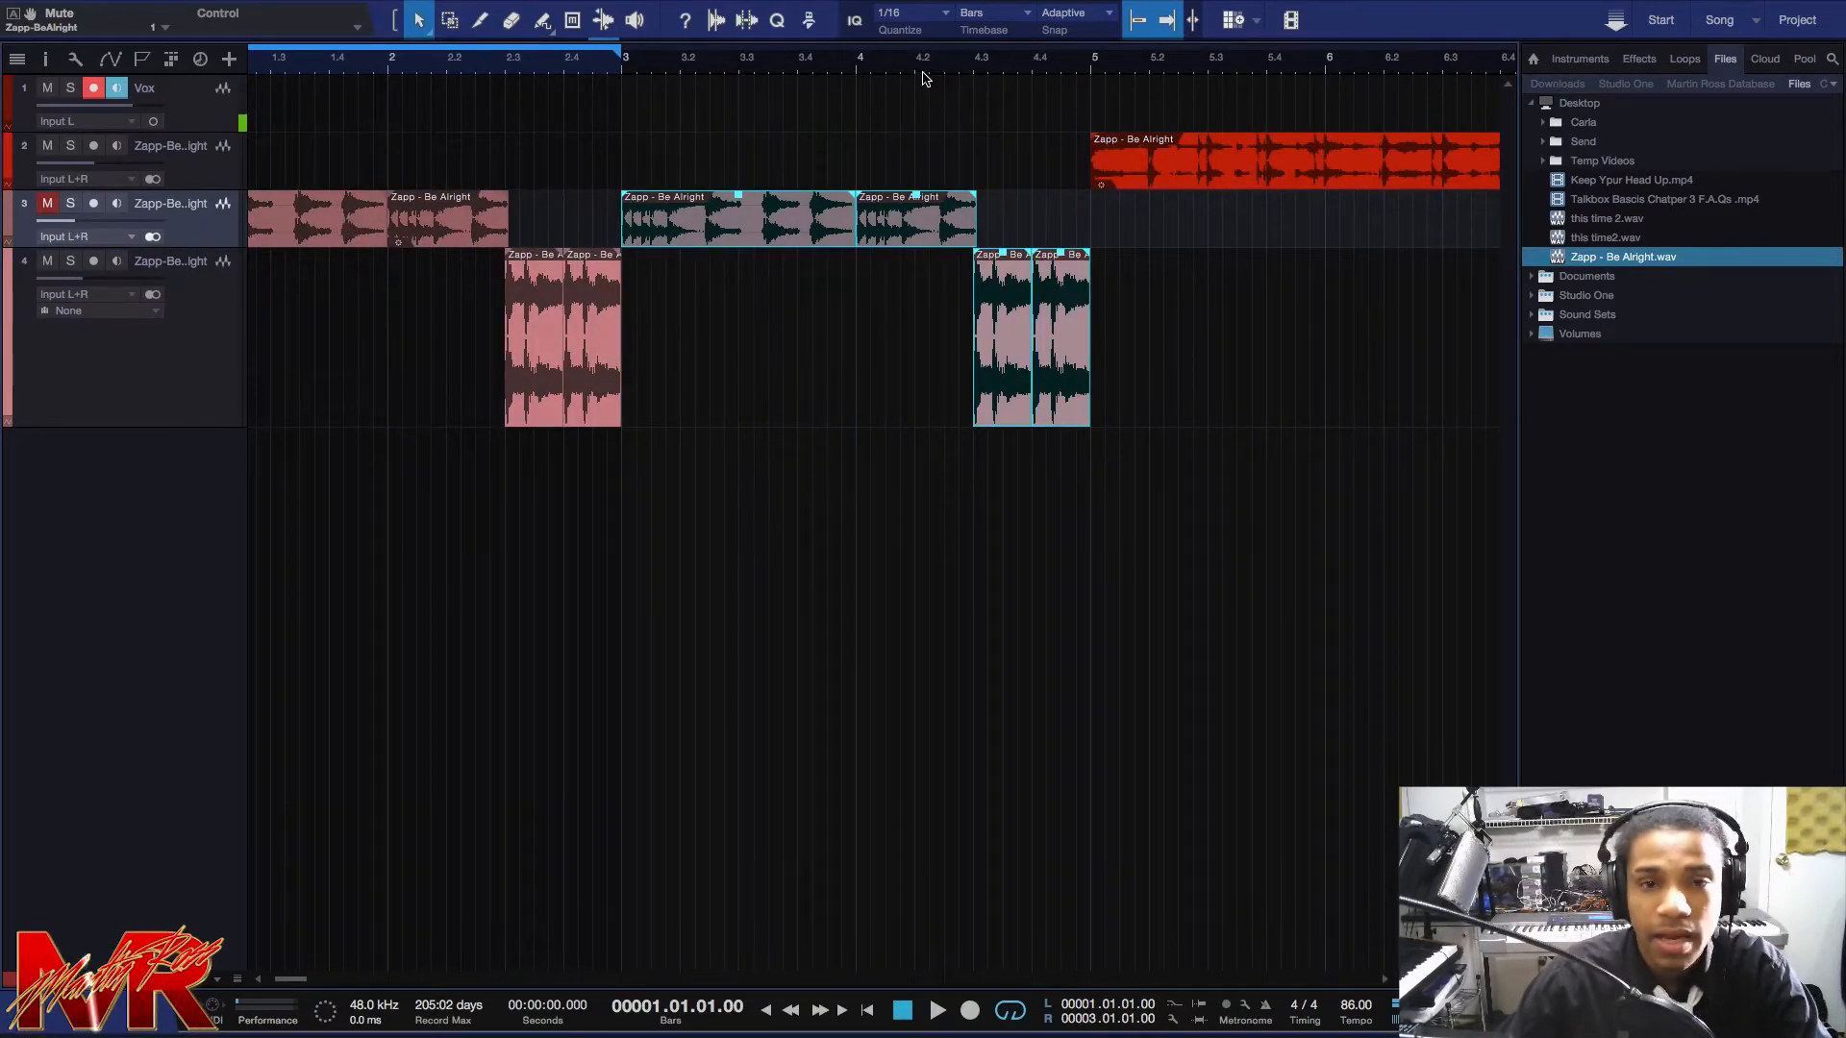
# Duplicate the two-bar clip on track 2 twice from bar 7 and extend the loop range to bar 11.
pyautogui.scroll(-3, 925, 74)
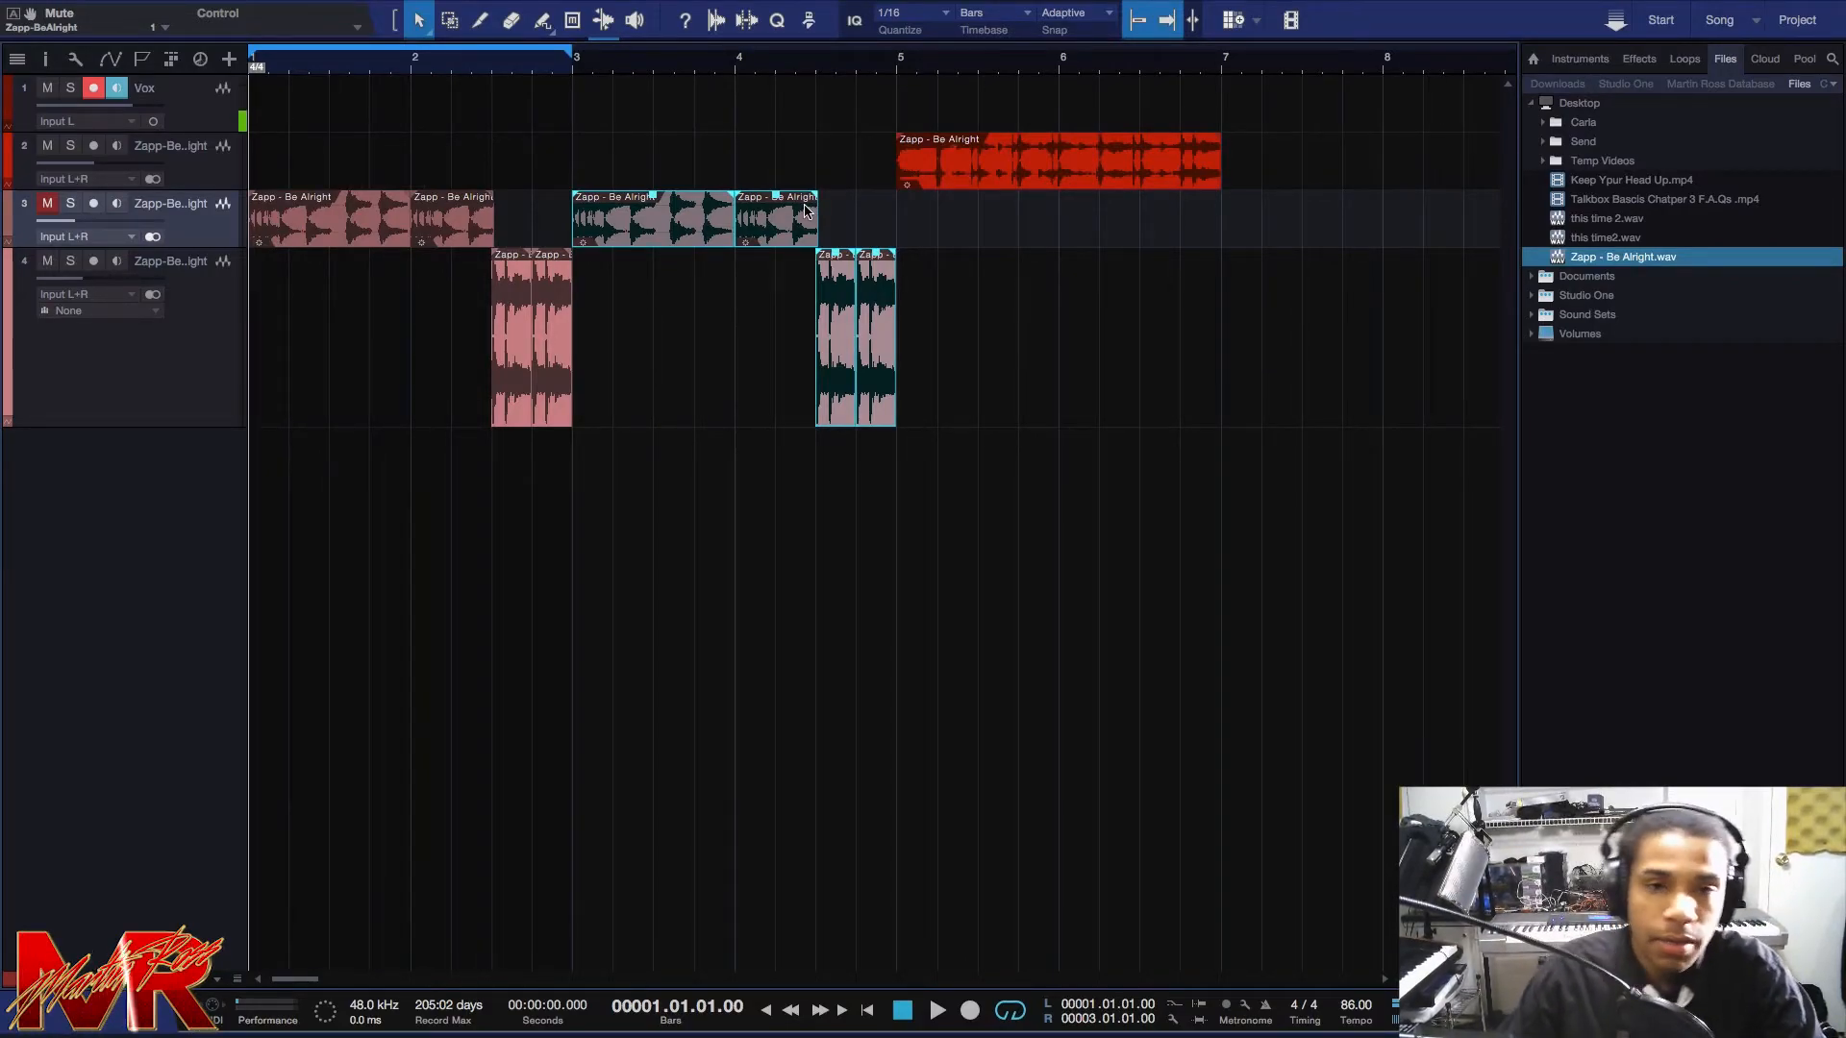
pyautogui.click(941, 184)
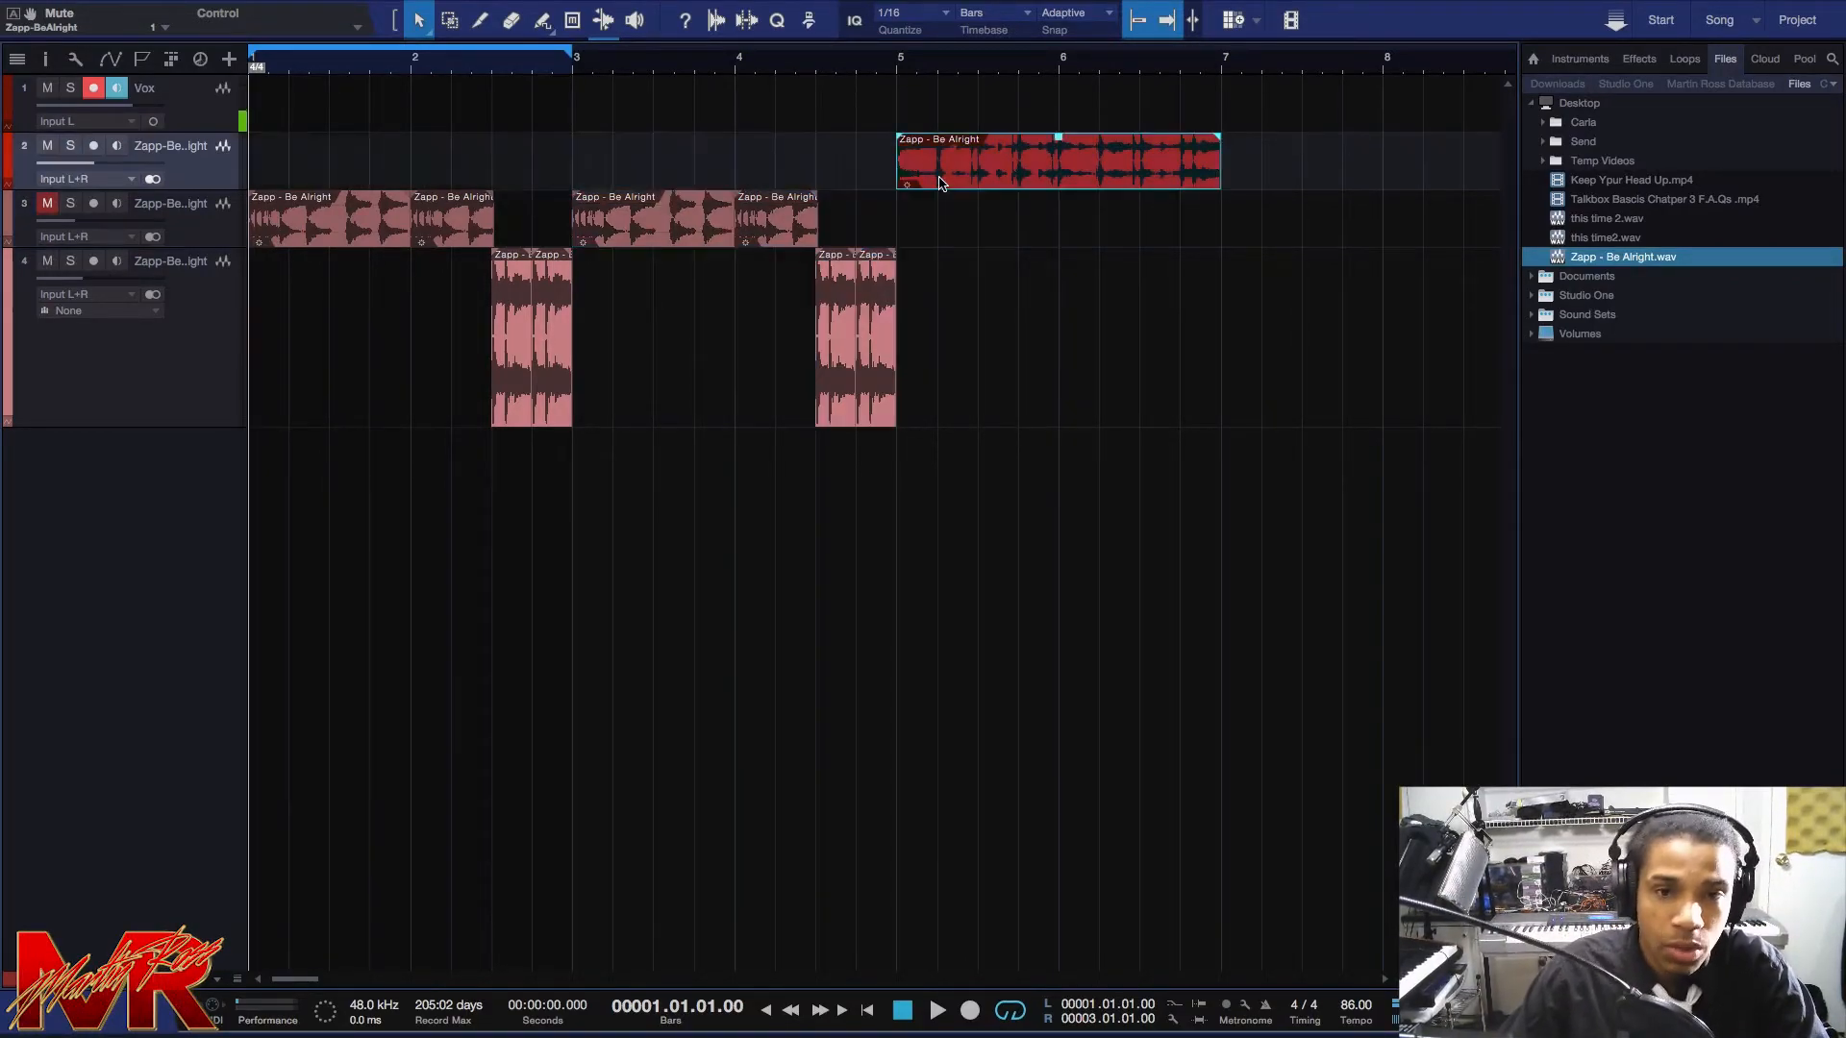
pyautogui.press('d')
pyautogui.press('d')
pyautogui.scroll(2, 778, 76)
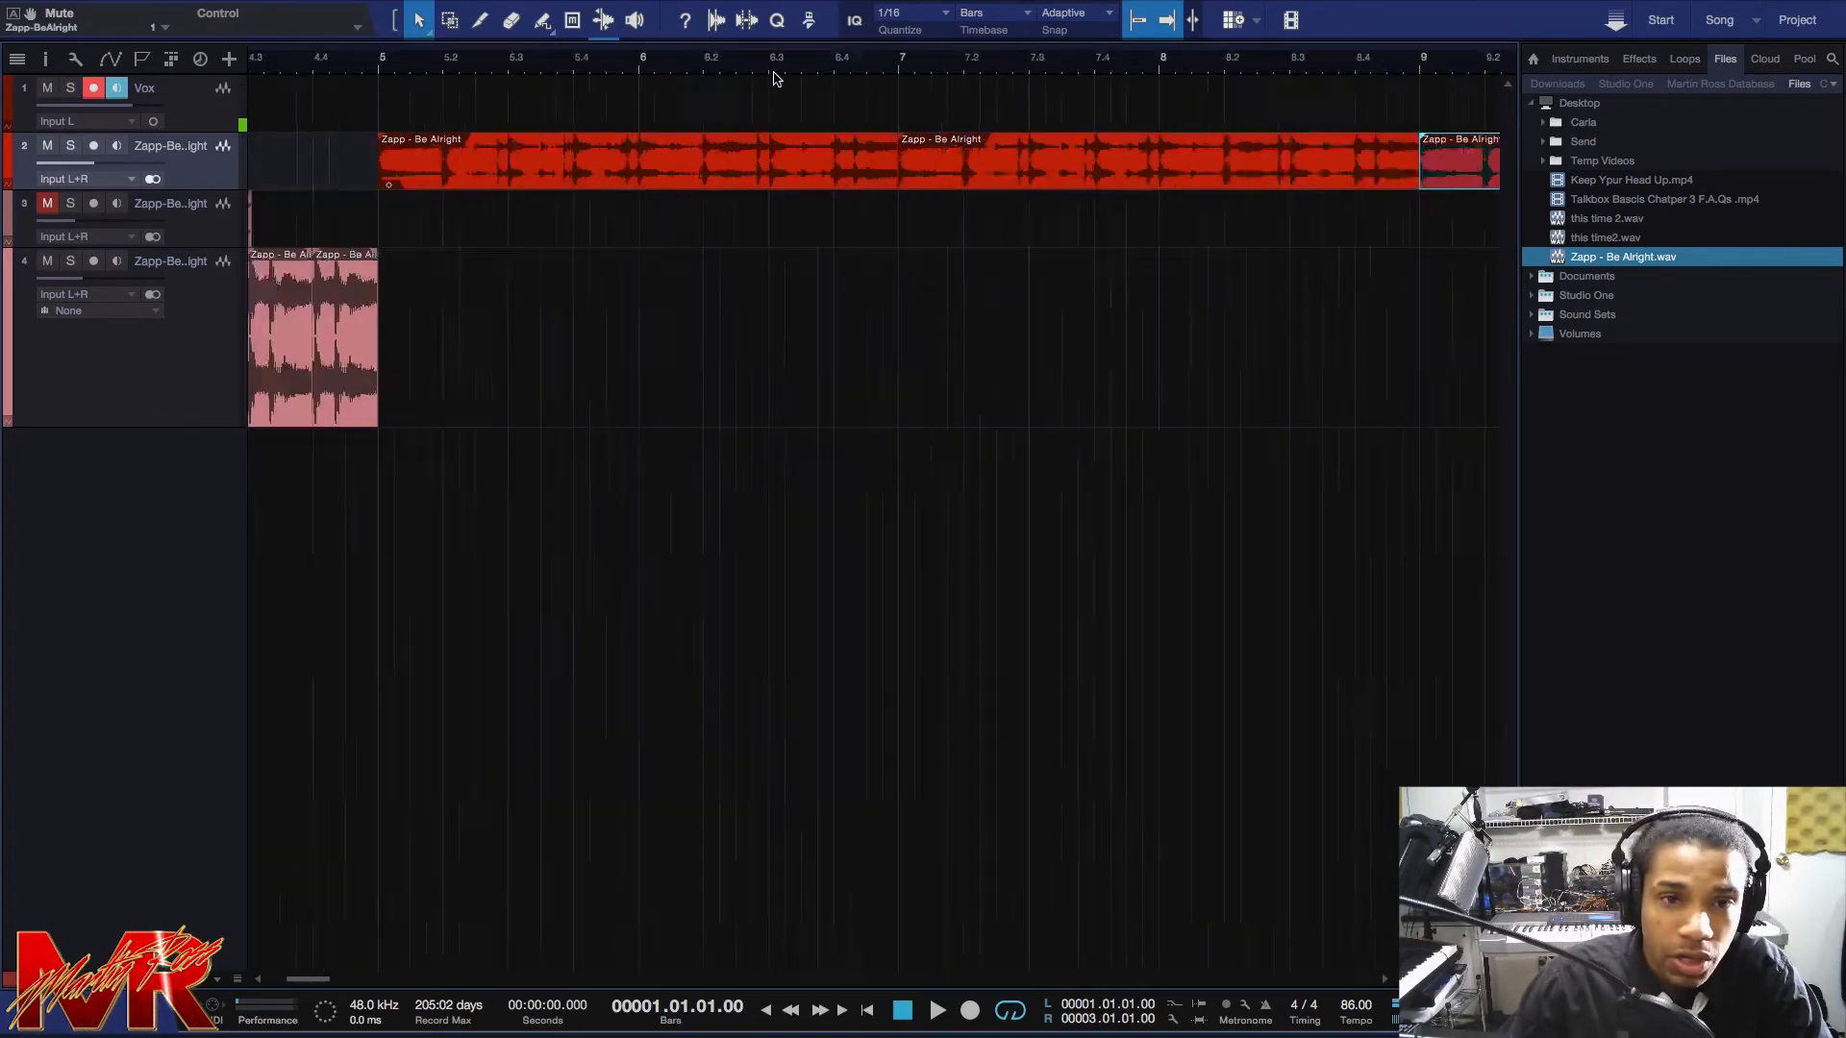
pyautogui.scroll(-8, 775, 73)
pyautogui.moveTo(327, 58); pyautogui.dragTo(642, 59)
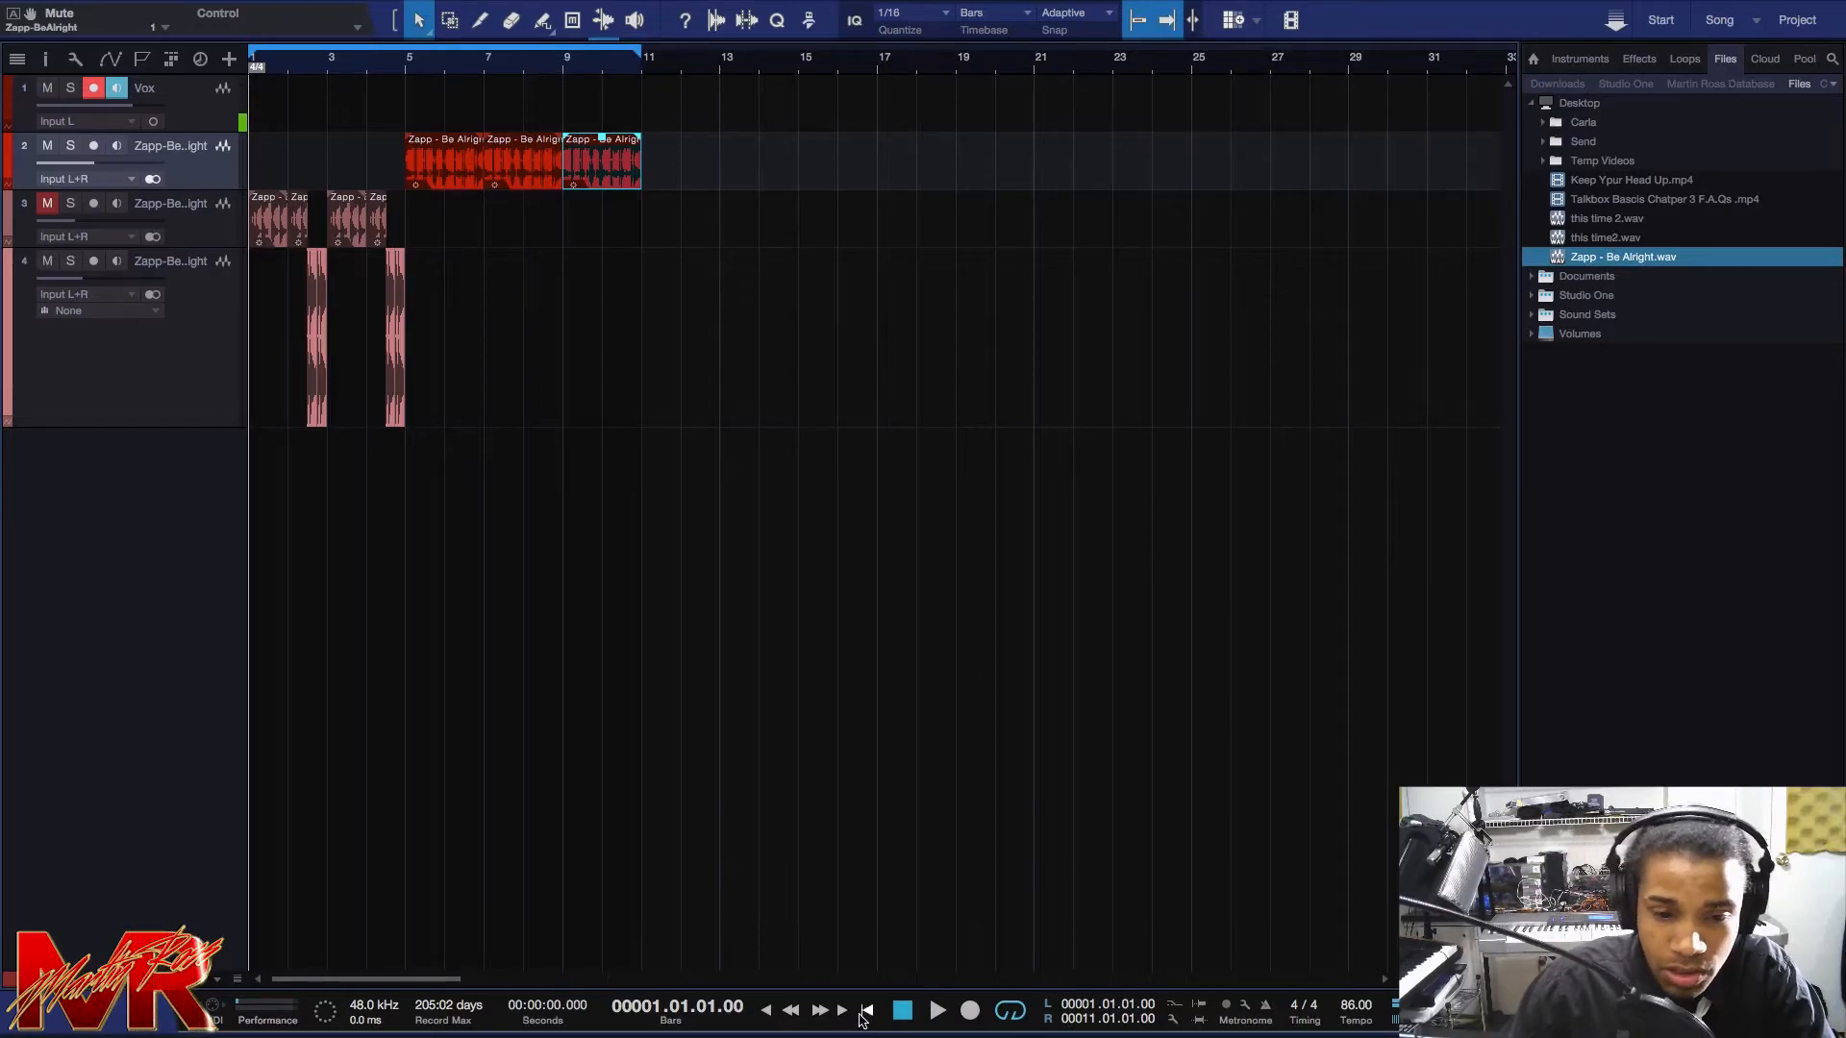
# Unmute track 3 and play the arrangement from the start, lowering track 2's volume to -20.9 dB.
pyautogui.press('space')
pyautogui.press('space')
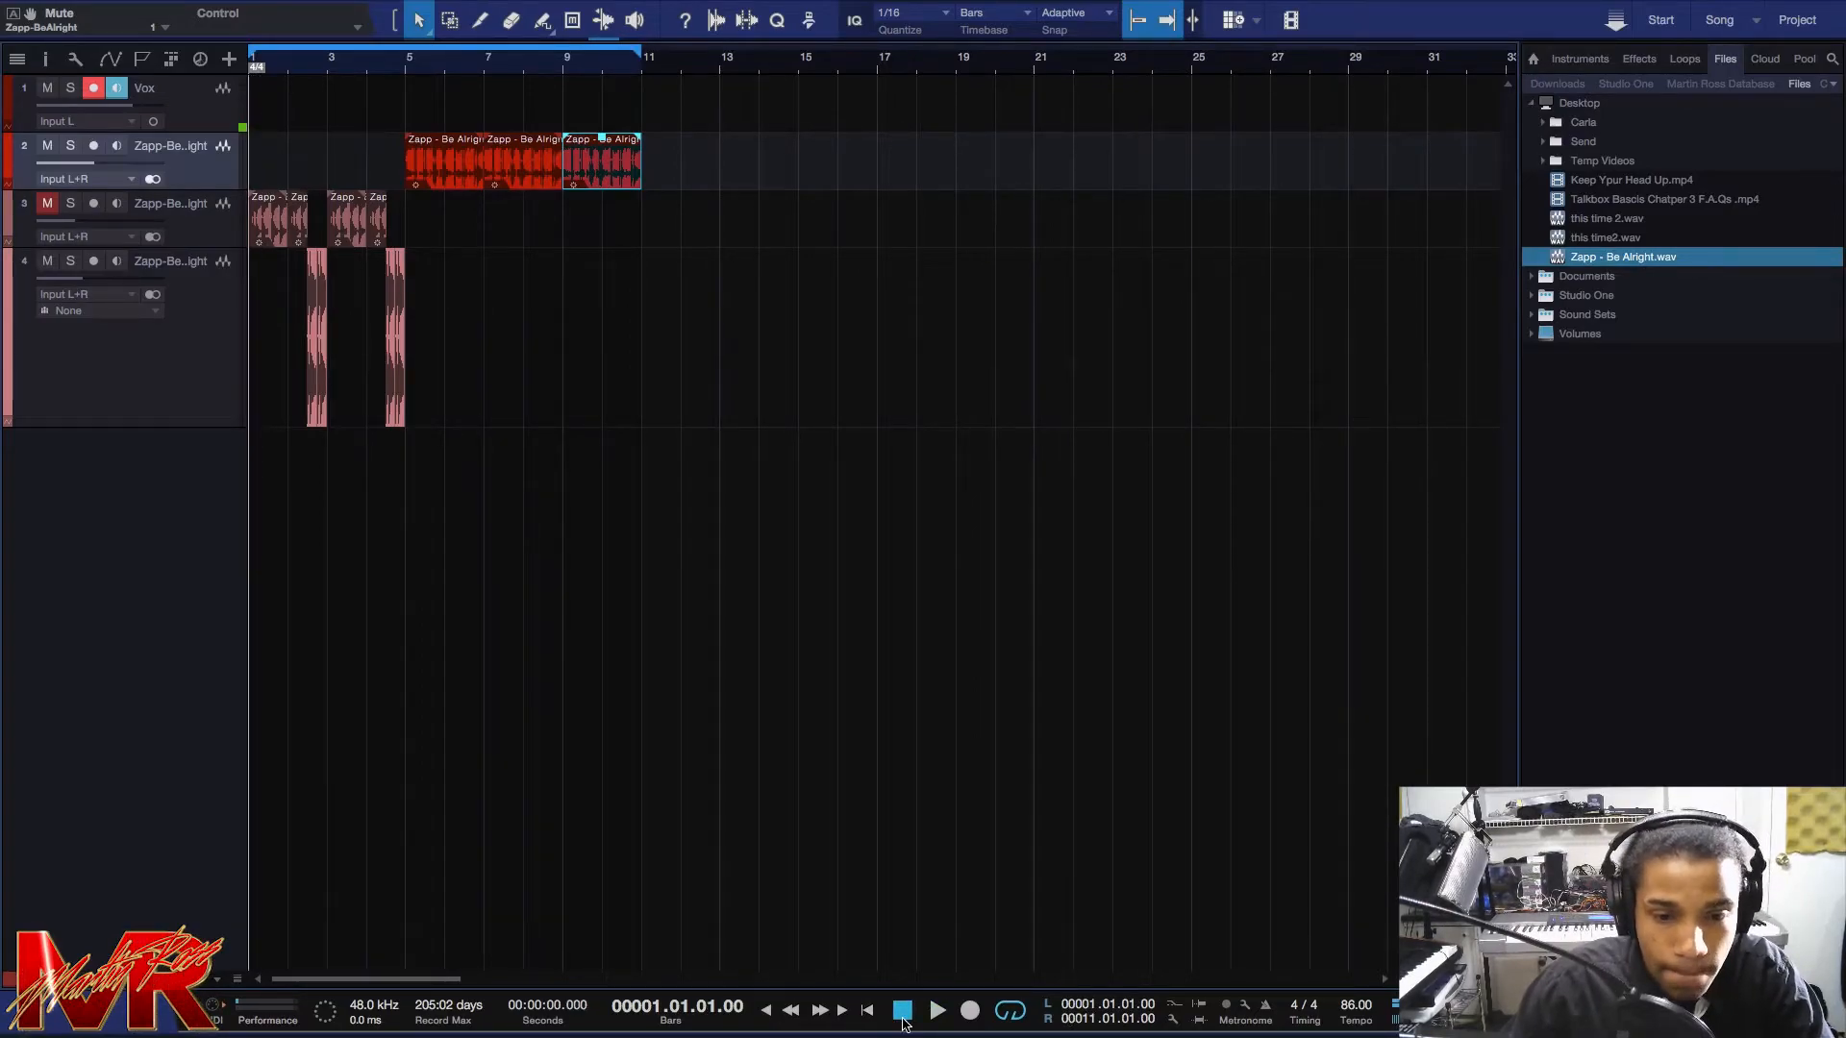
pyautogui.click(48, 204)
pyautogui.press('space')
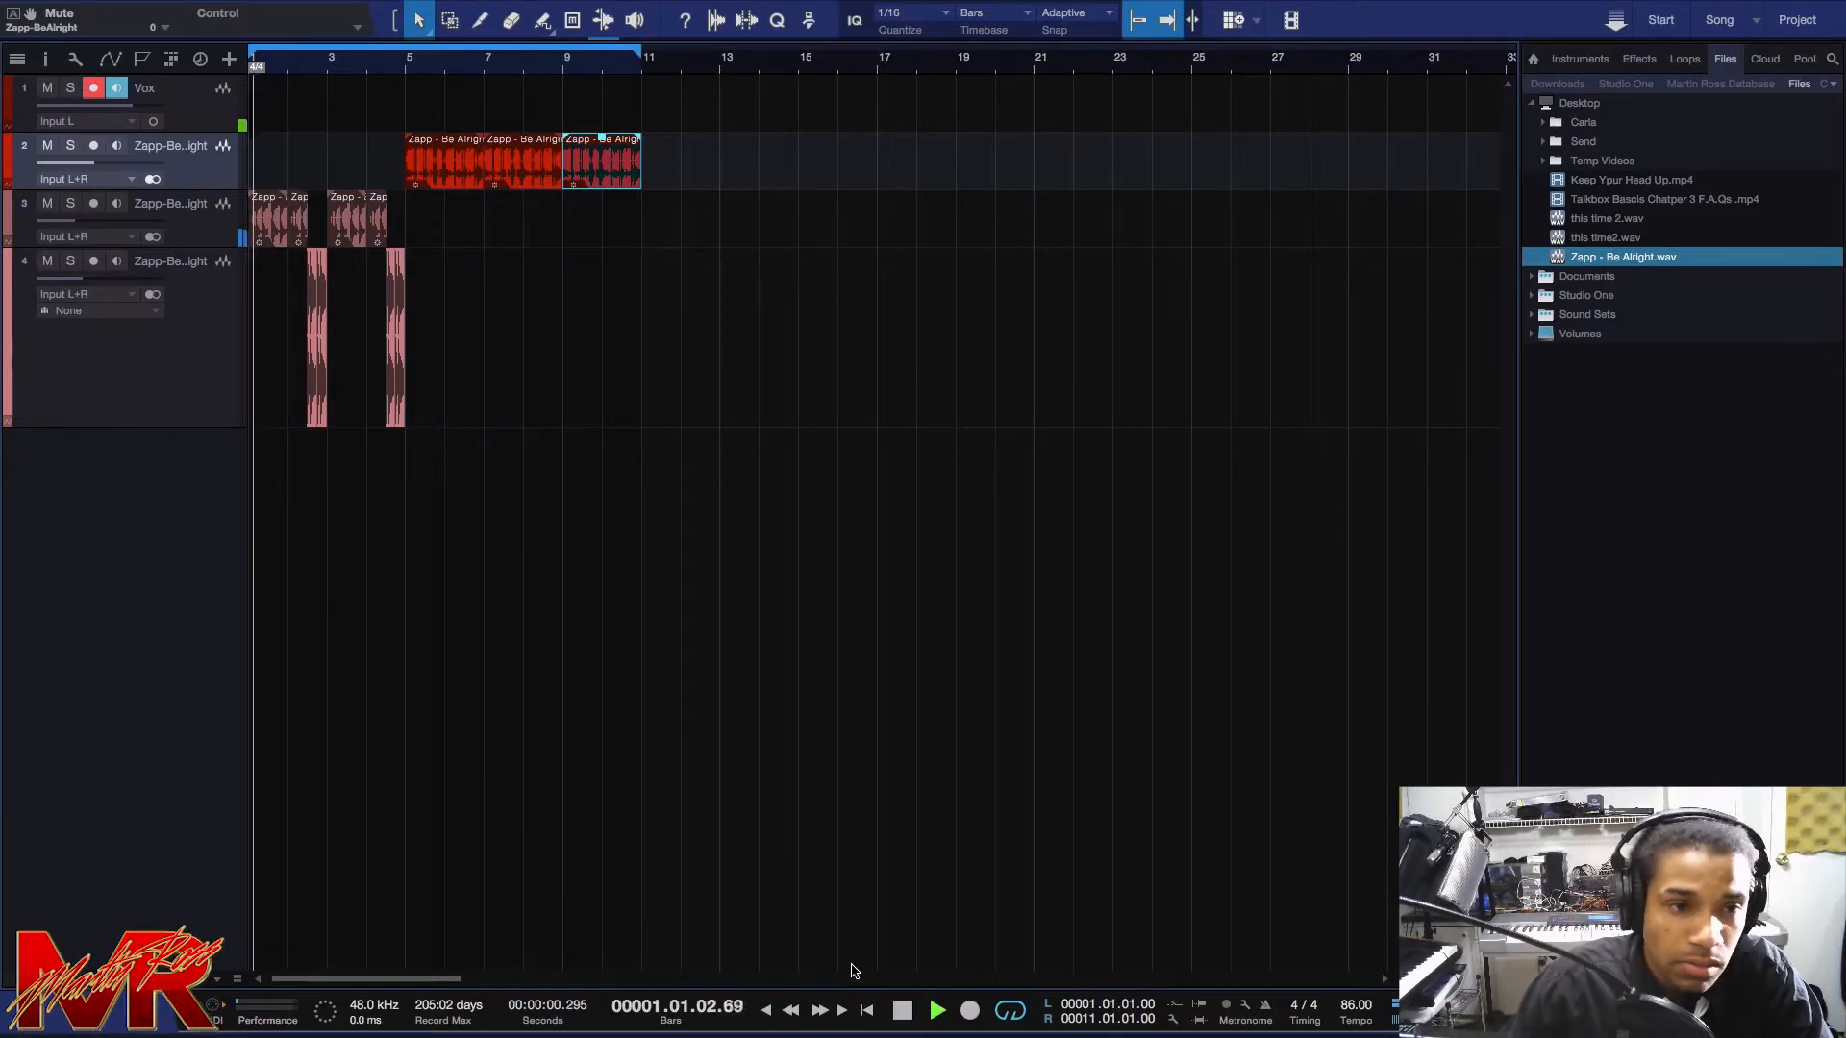
pyautogui.moveTo(85, 164)
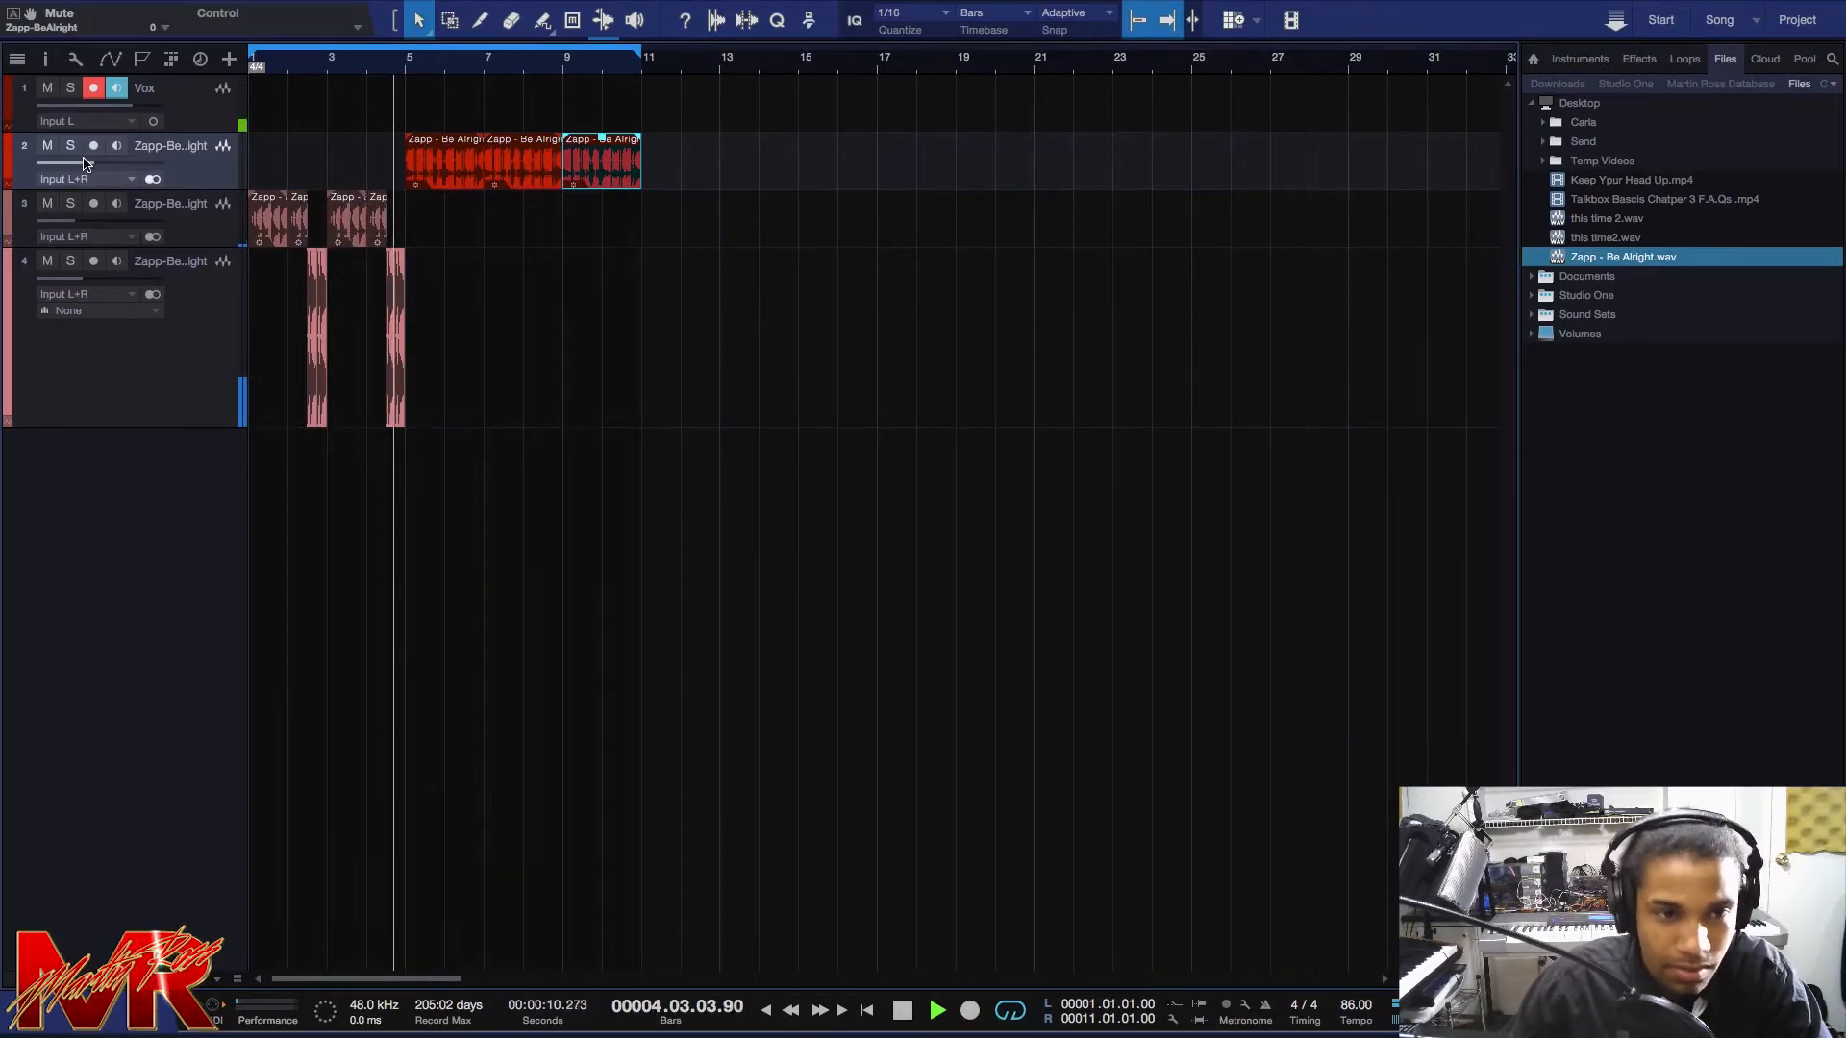
pyautogui.moveTo(85, 164); pyautogui.dragTo(79, 166)
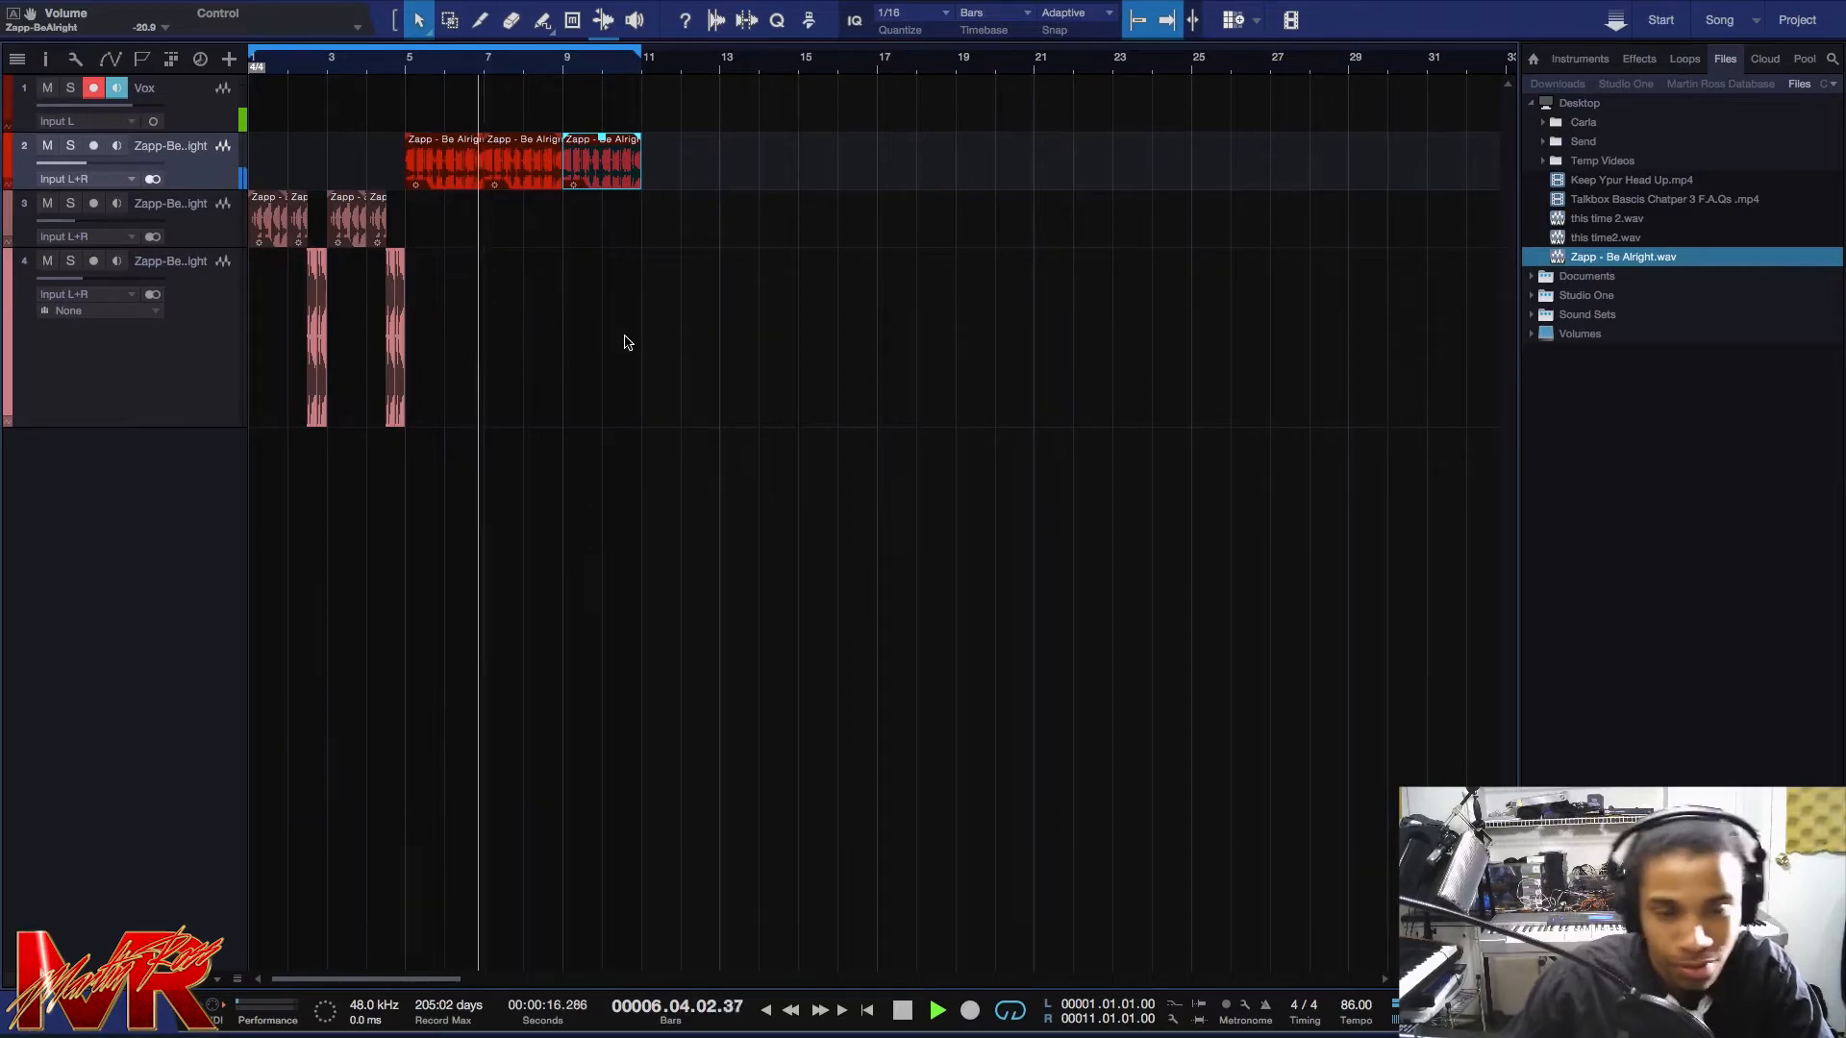
pyautogui.press('space')
# Bounce all clips on tracks 2, 3 and 4 into one continuous new audio clip per track.
pyautogui.moveTo(712, 375); pyautogui.dragTo(170, 181)
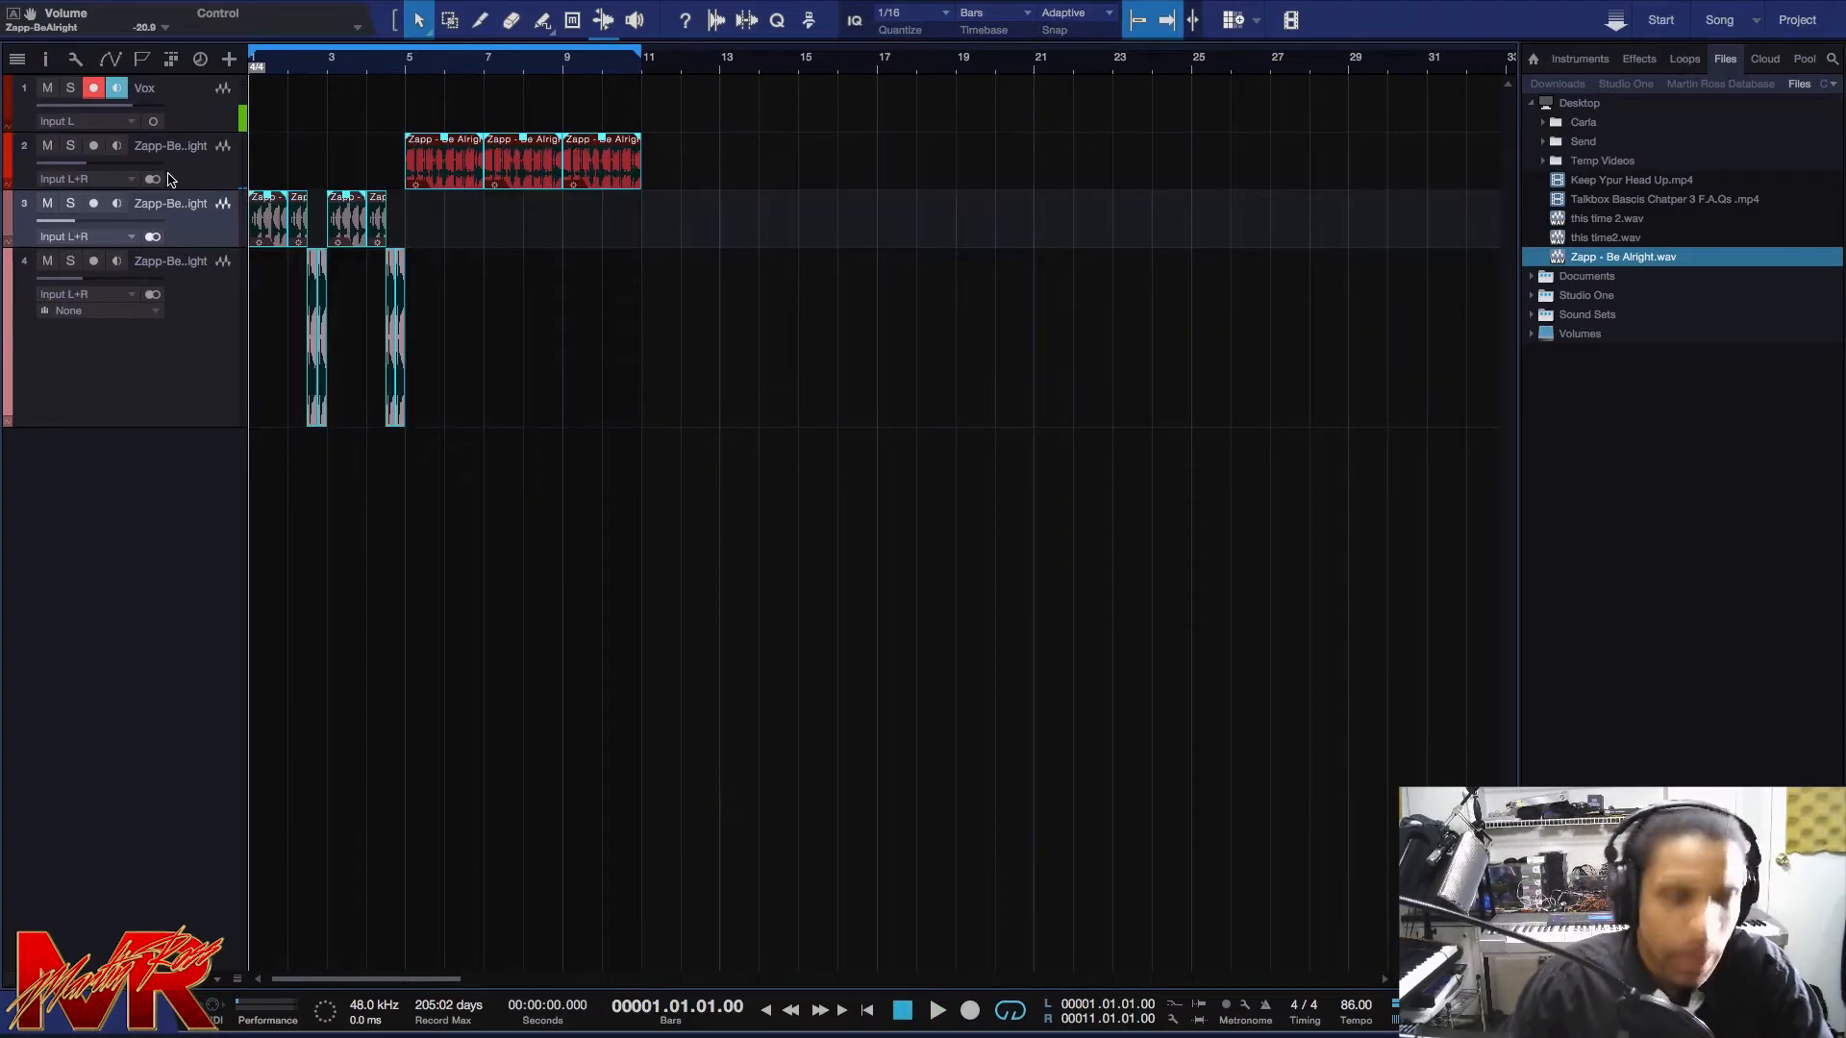
pyautogui.hotkey('ctrl', 'b')
pyautogui.rightClick(519, 306)
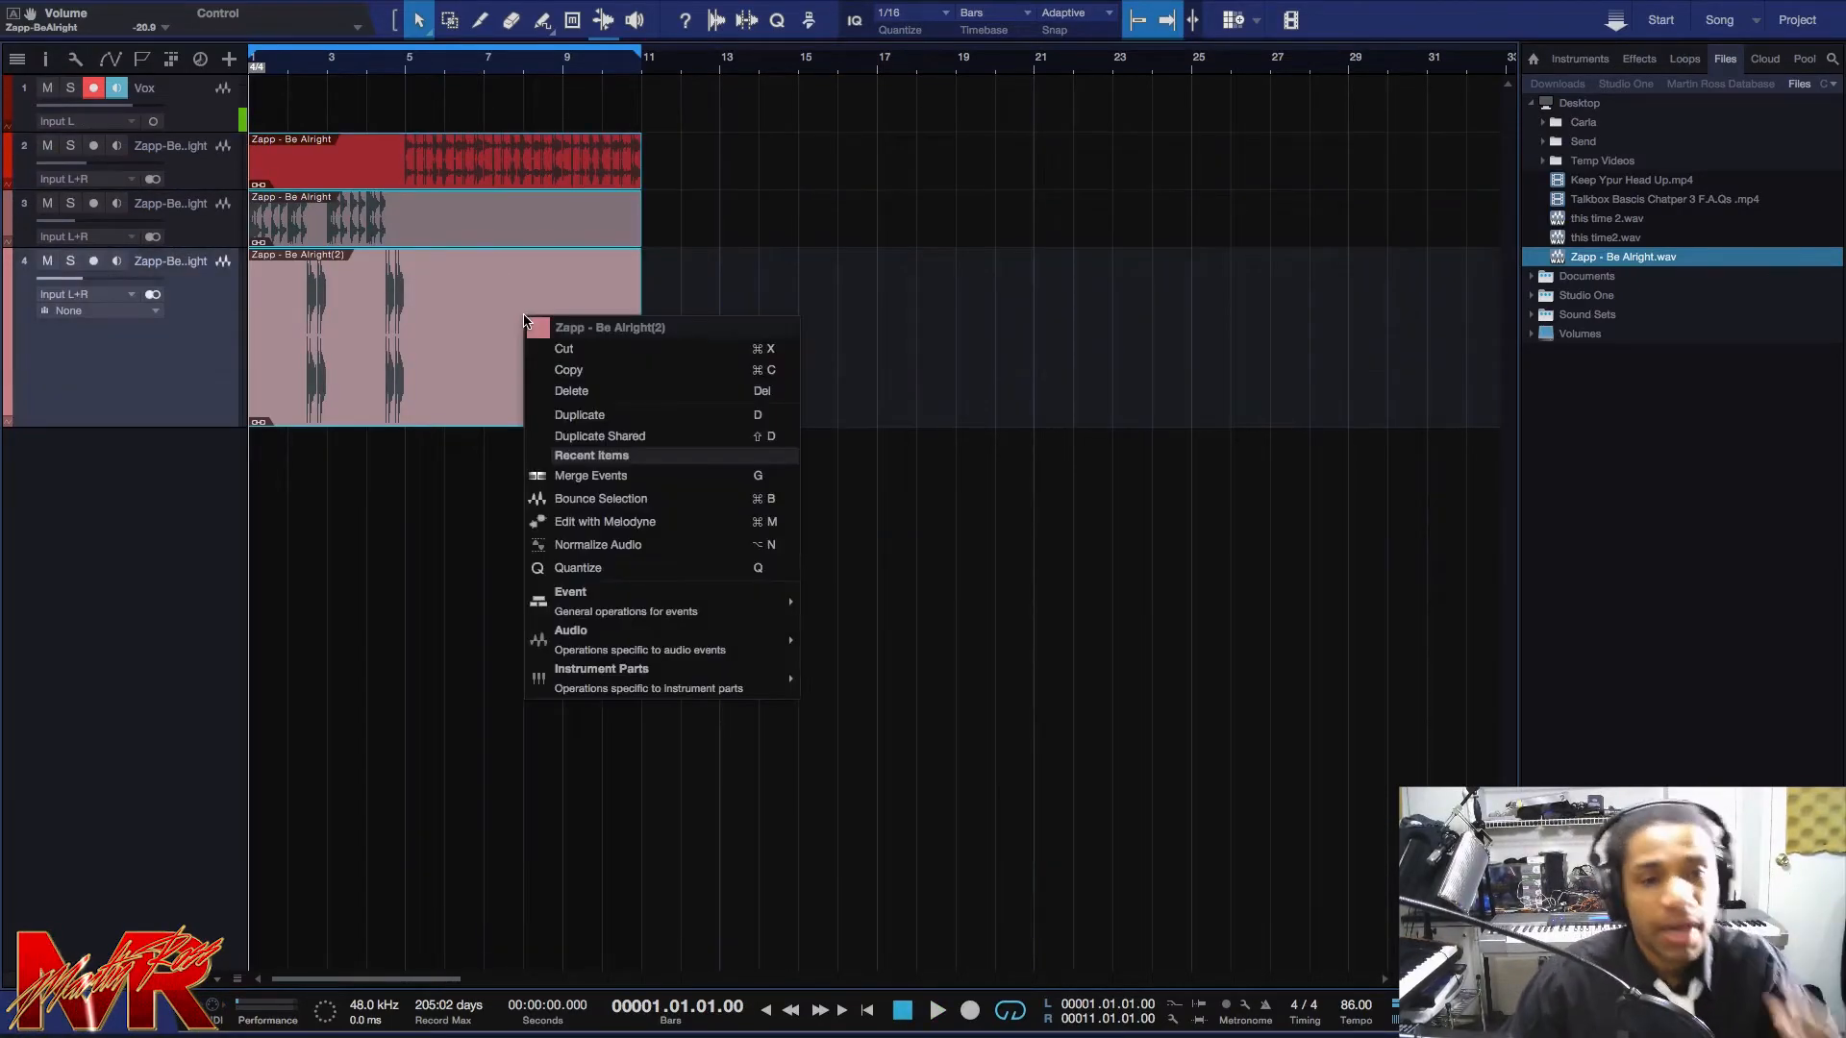
pyautogui.click(574, 496)
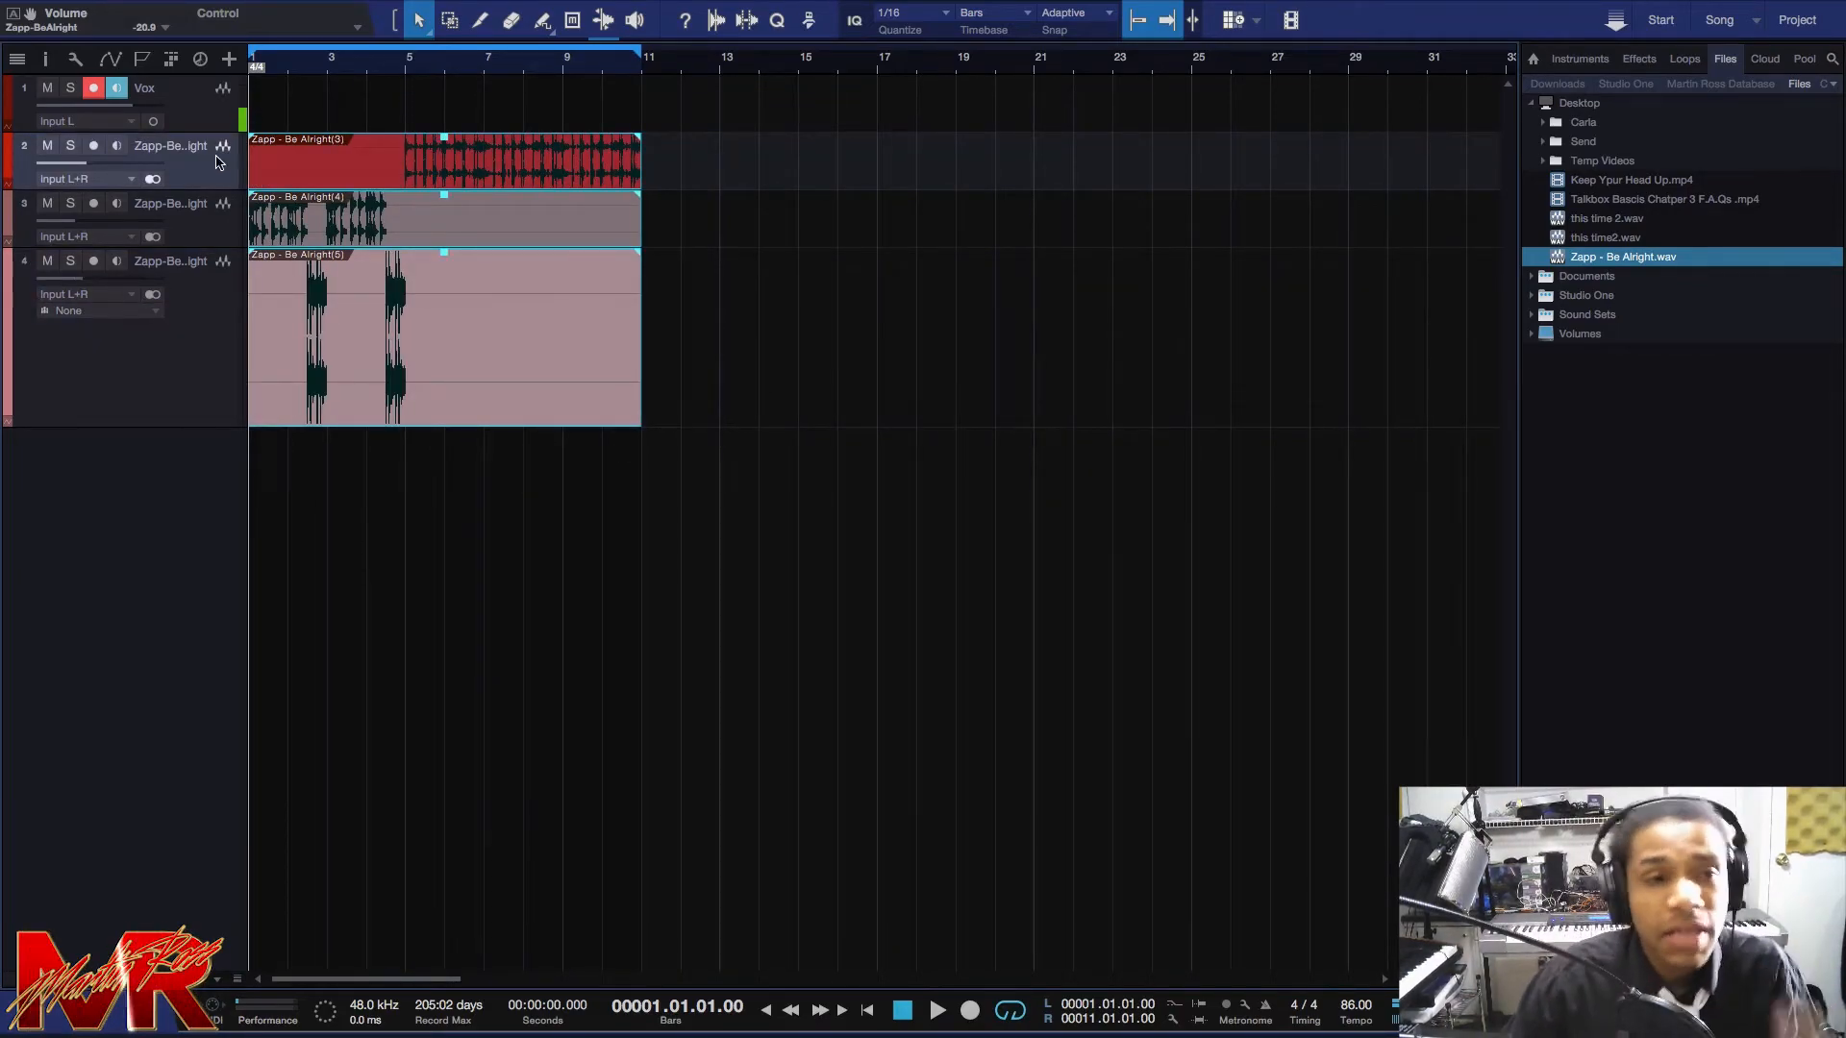
# Show the track inspector and set the timestretch mode of tracks 2, 3 and 4 to Sound - elastique Direct Formant.
pyautogui.click(47, 60)
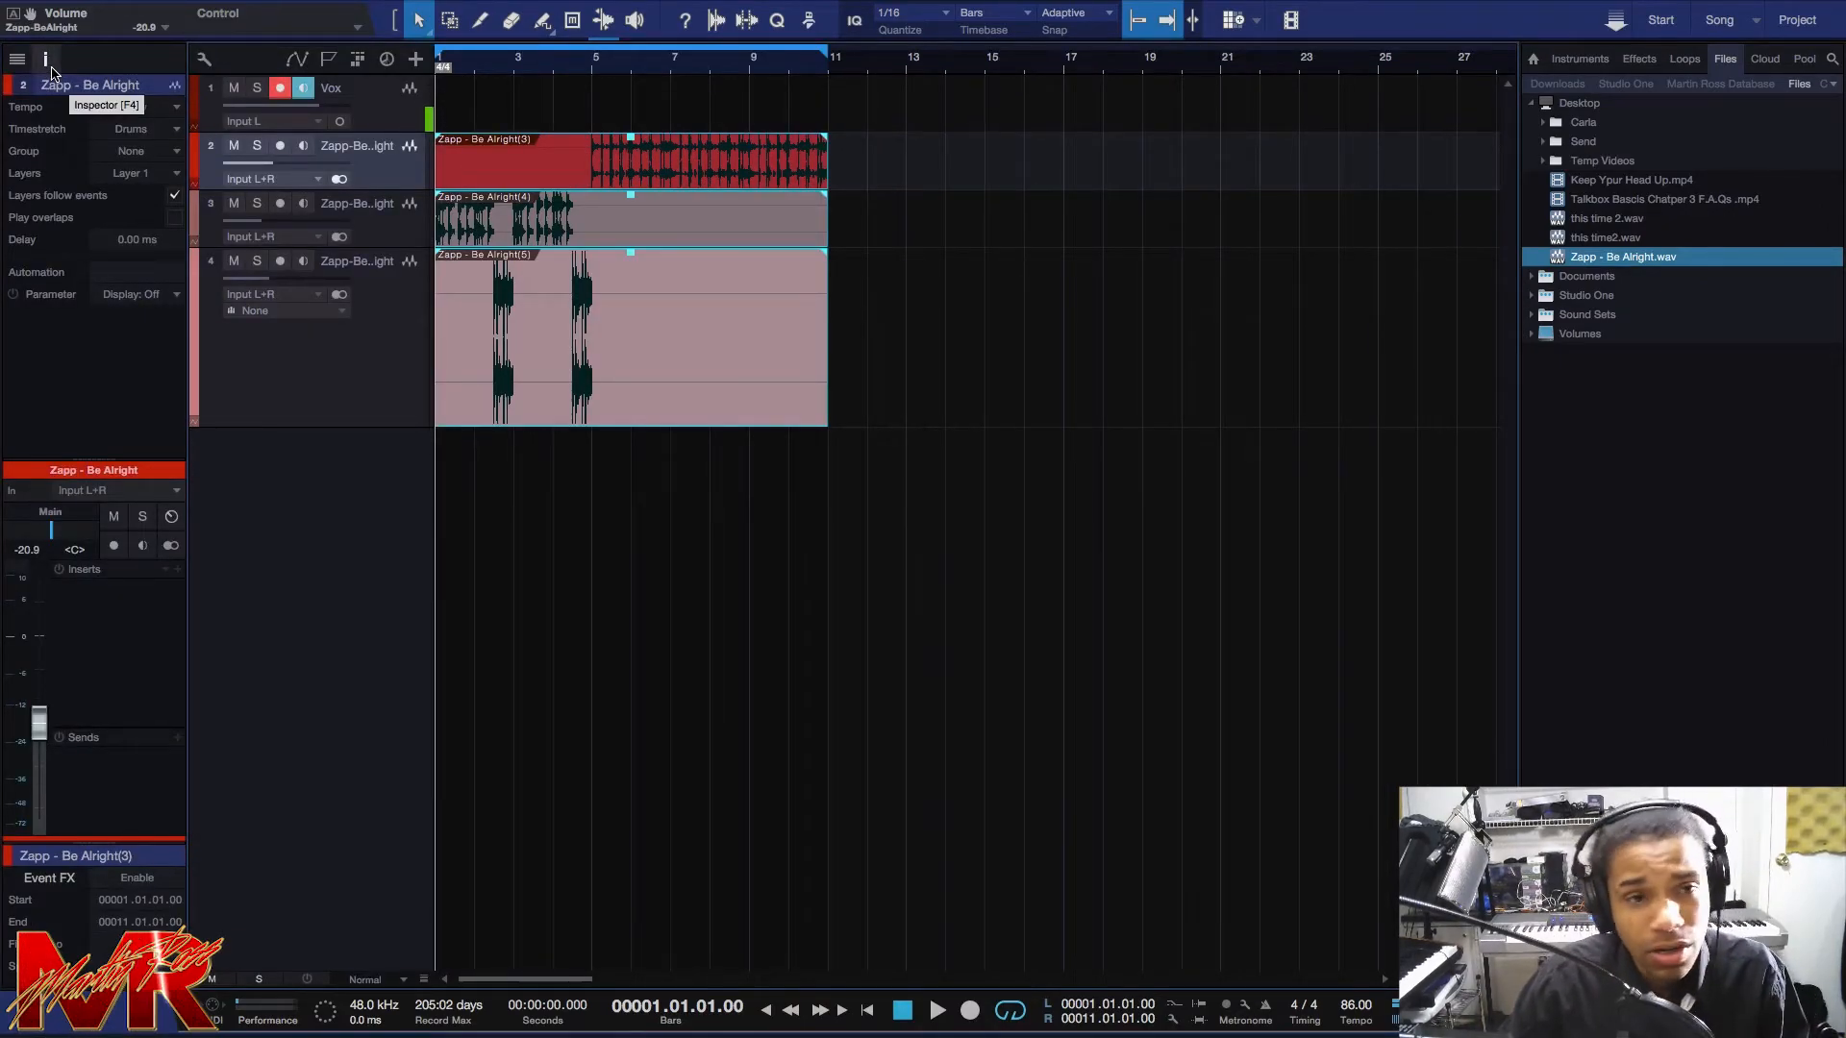
pyautogui.click(877, 563)
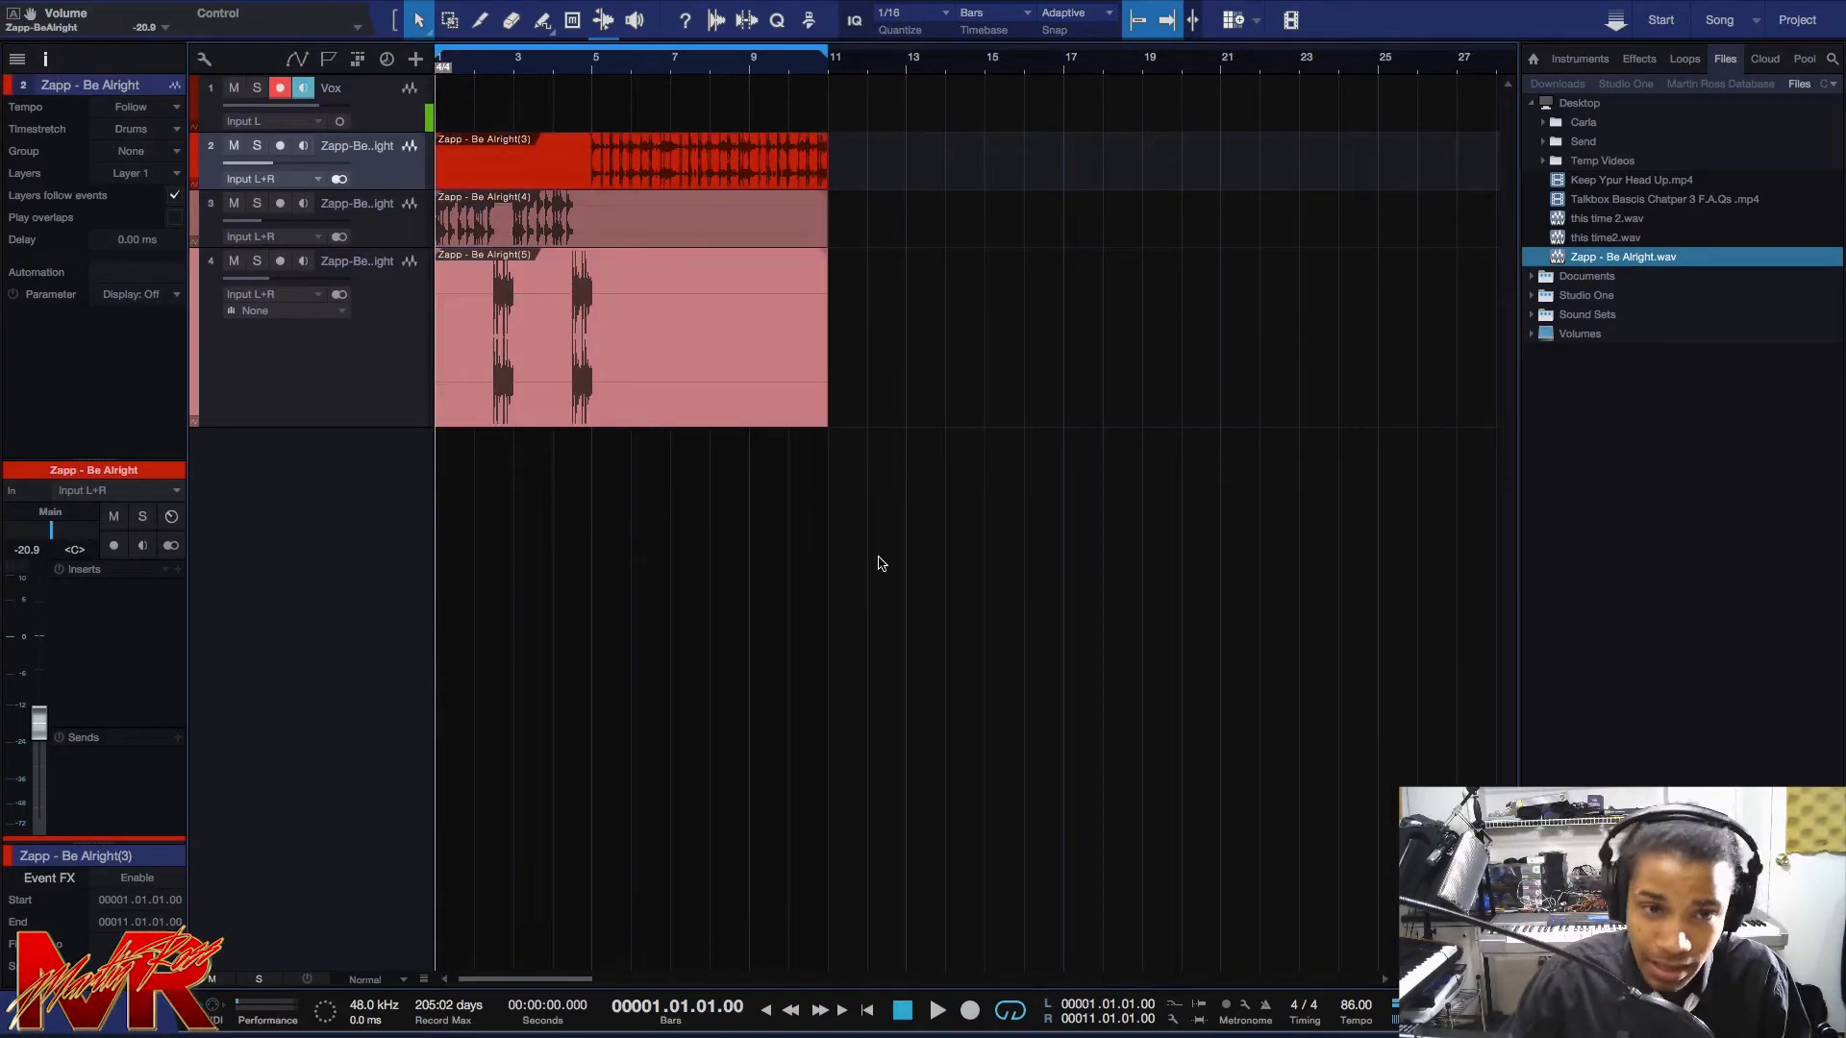
pyautogui.click(573, 154)
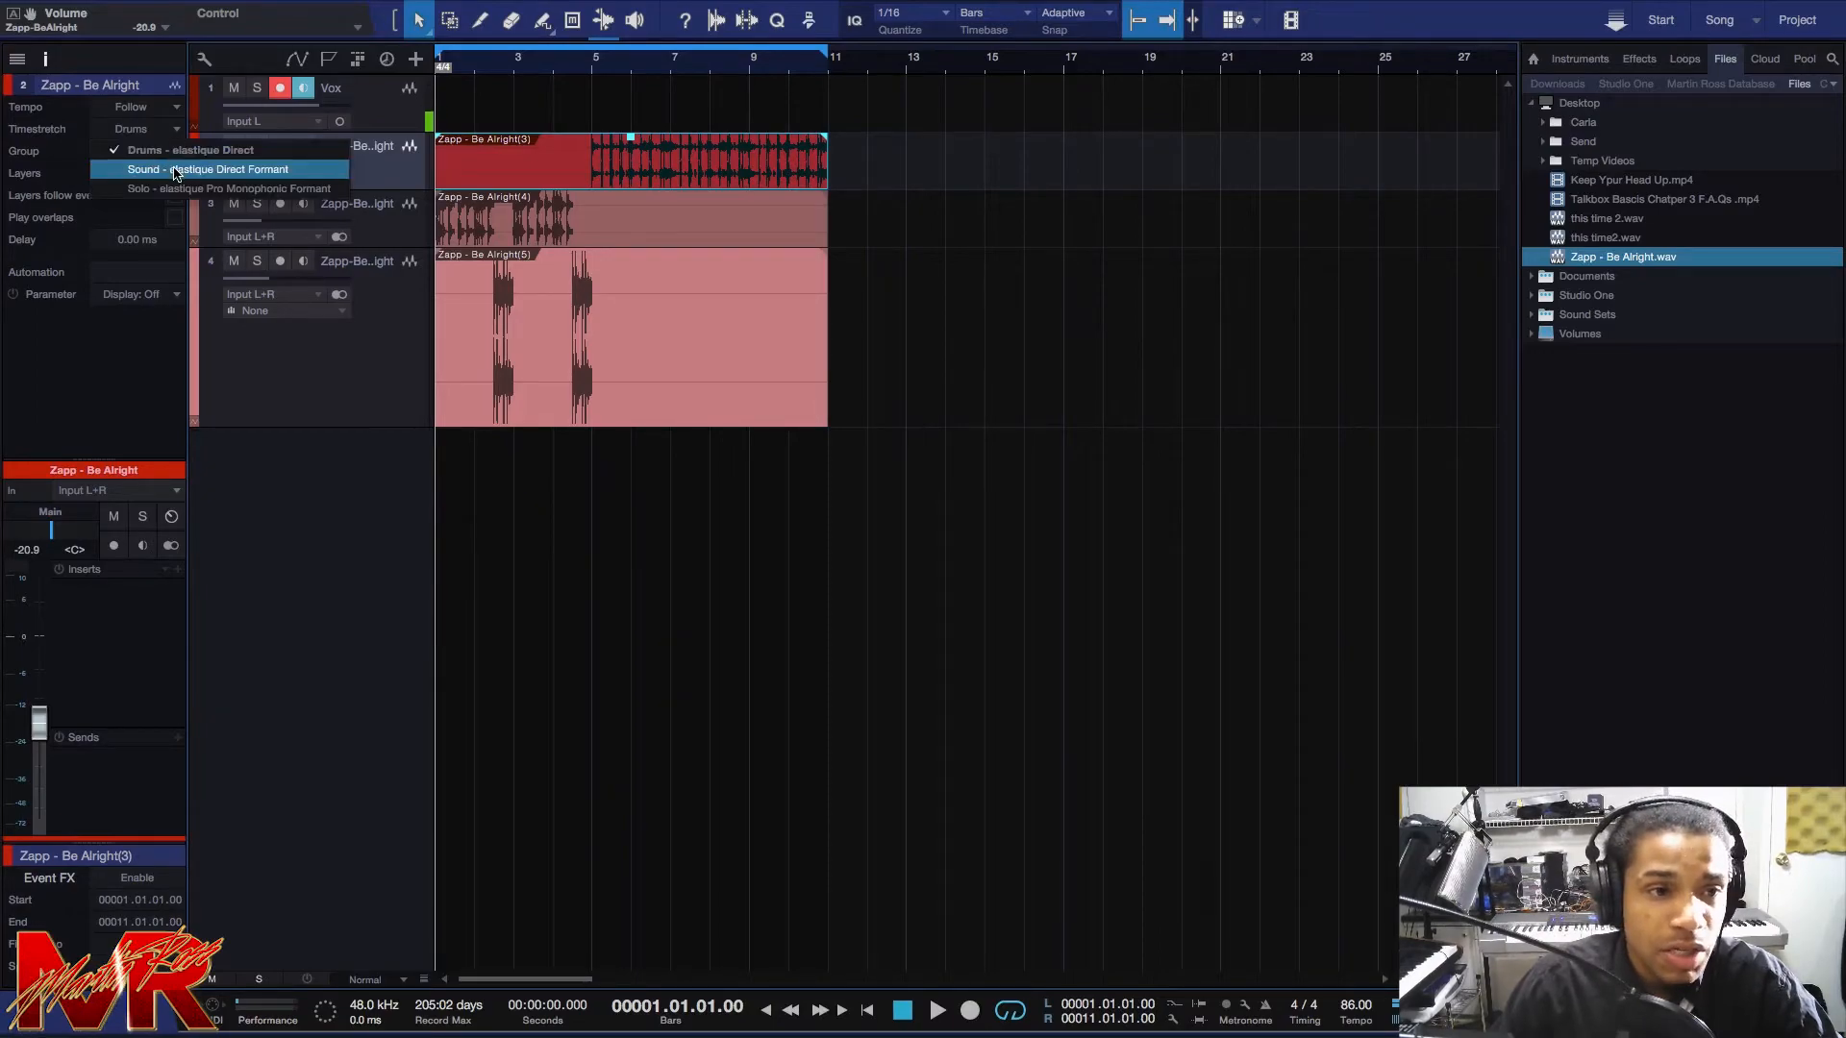
pyautogui.press('Down')
pyautogui.click(128, 153)
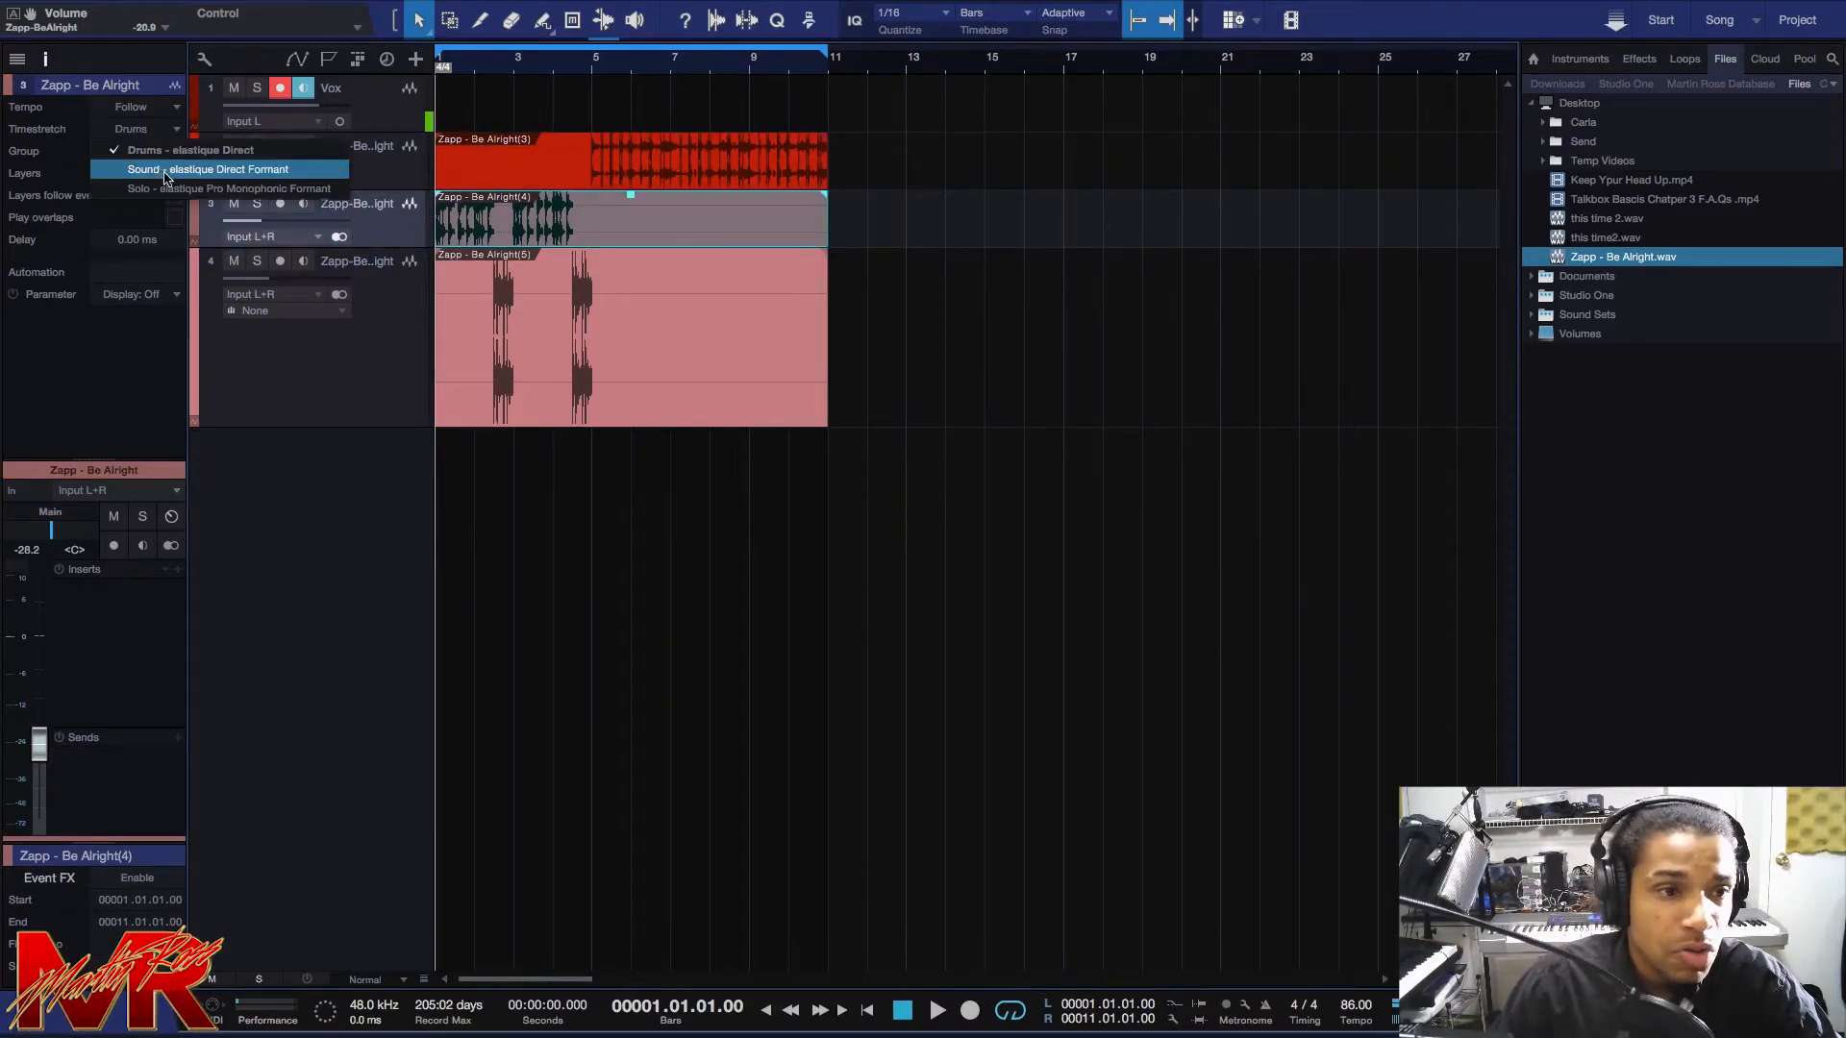
pyautogui.click(491, 359)
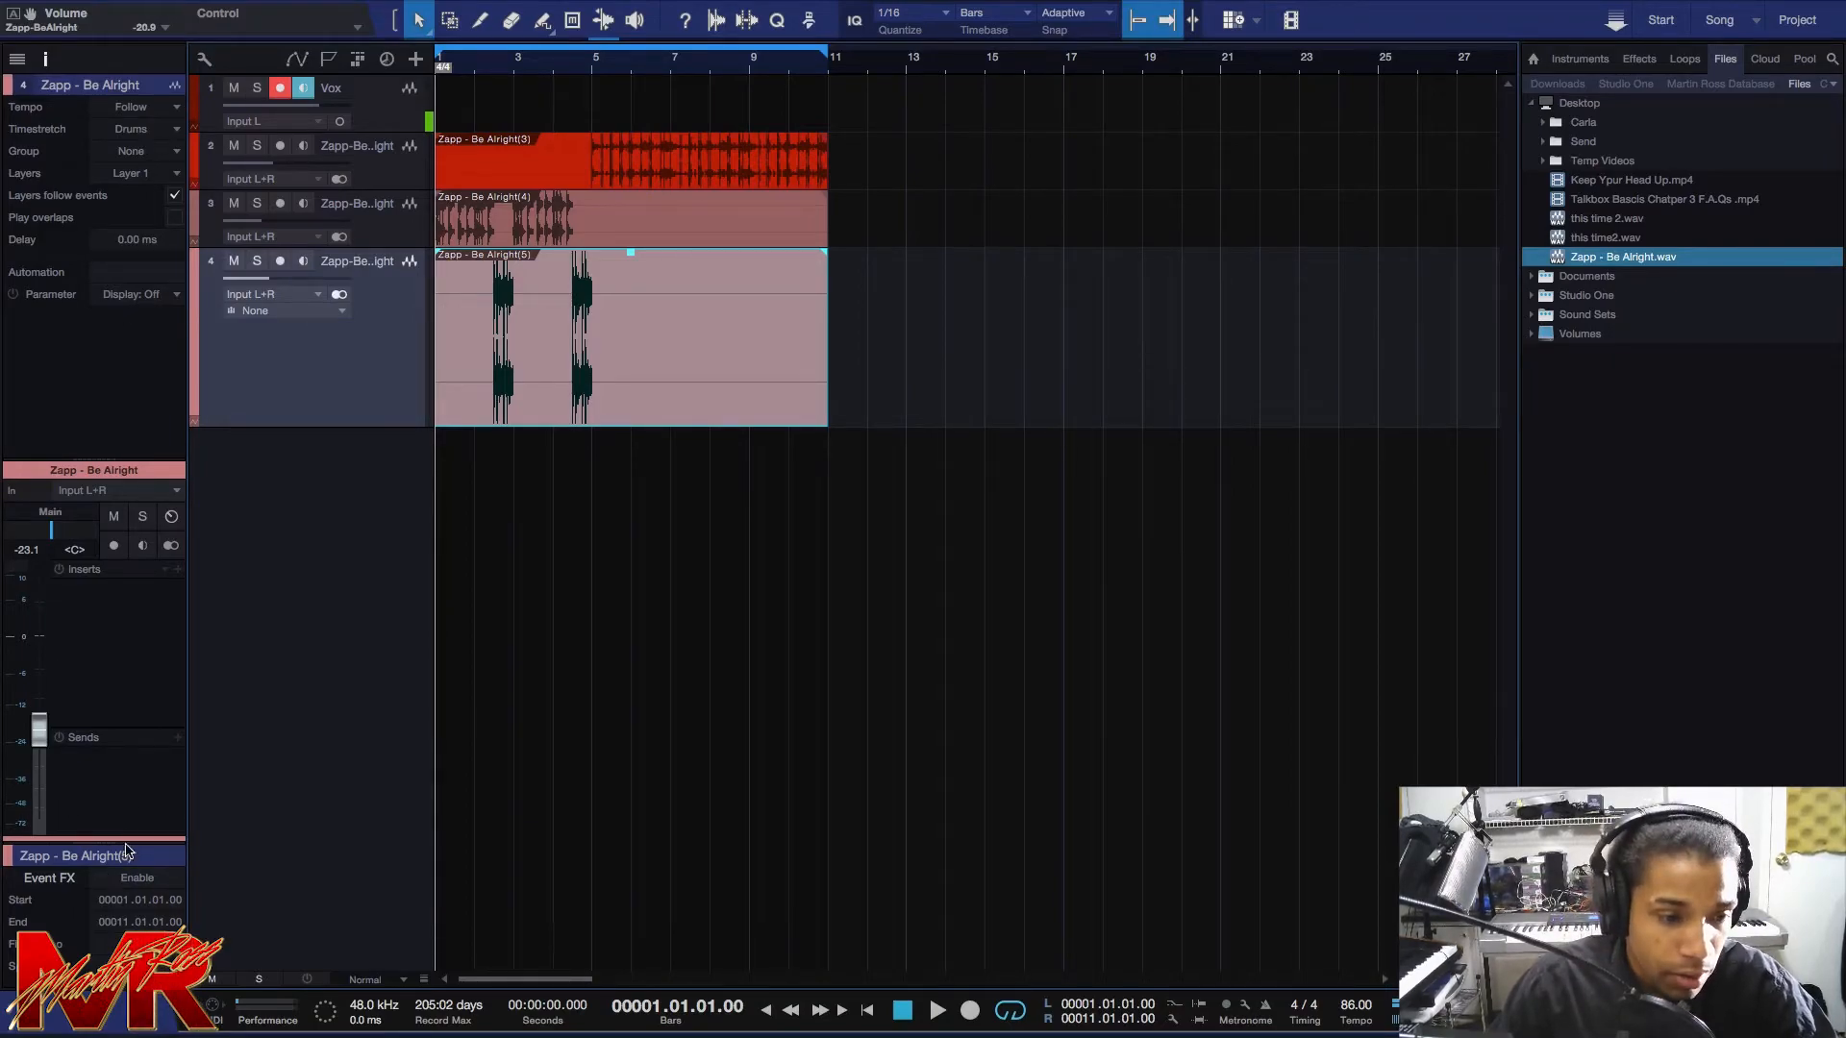
pyautogui.click(135, 128)
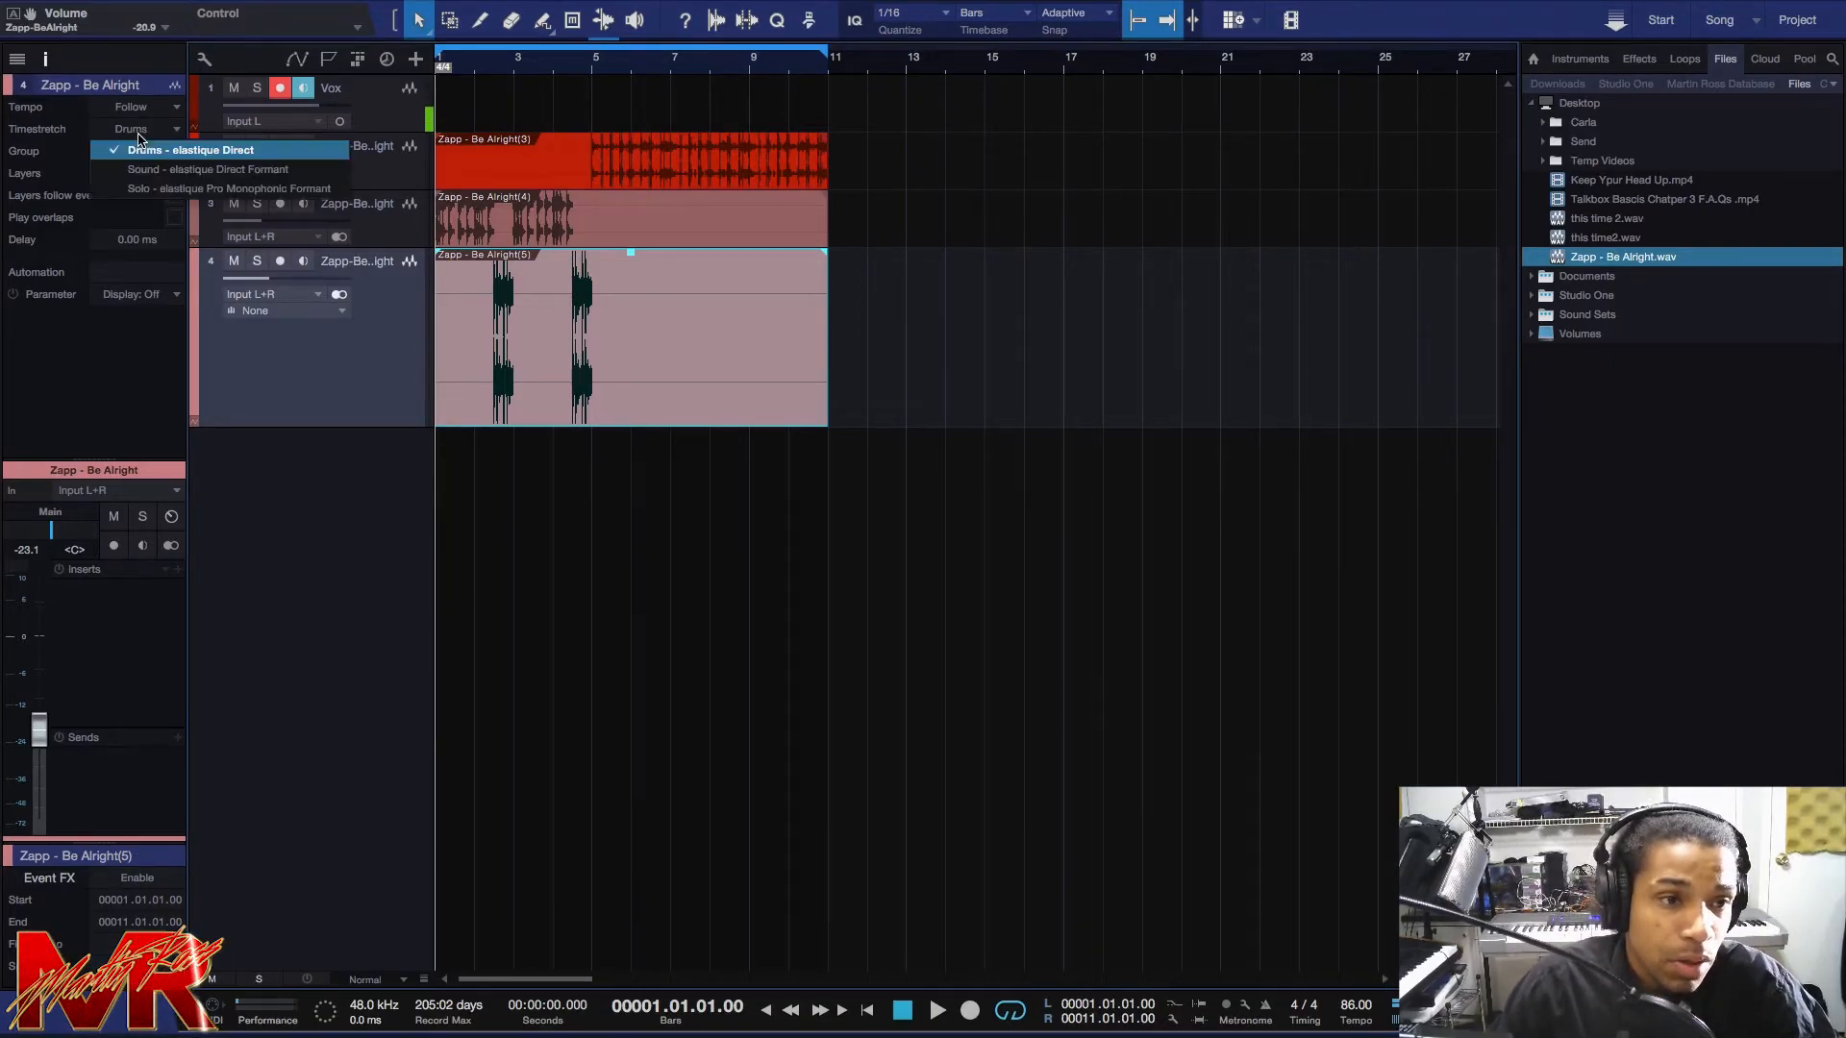
pyautogui.click(159, 169)
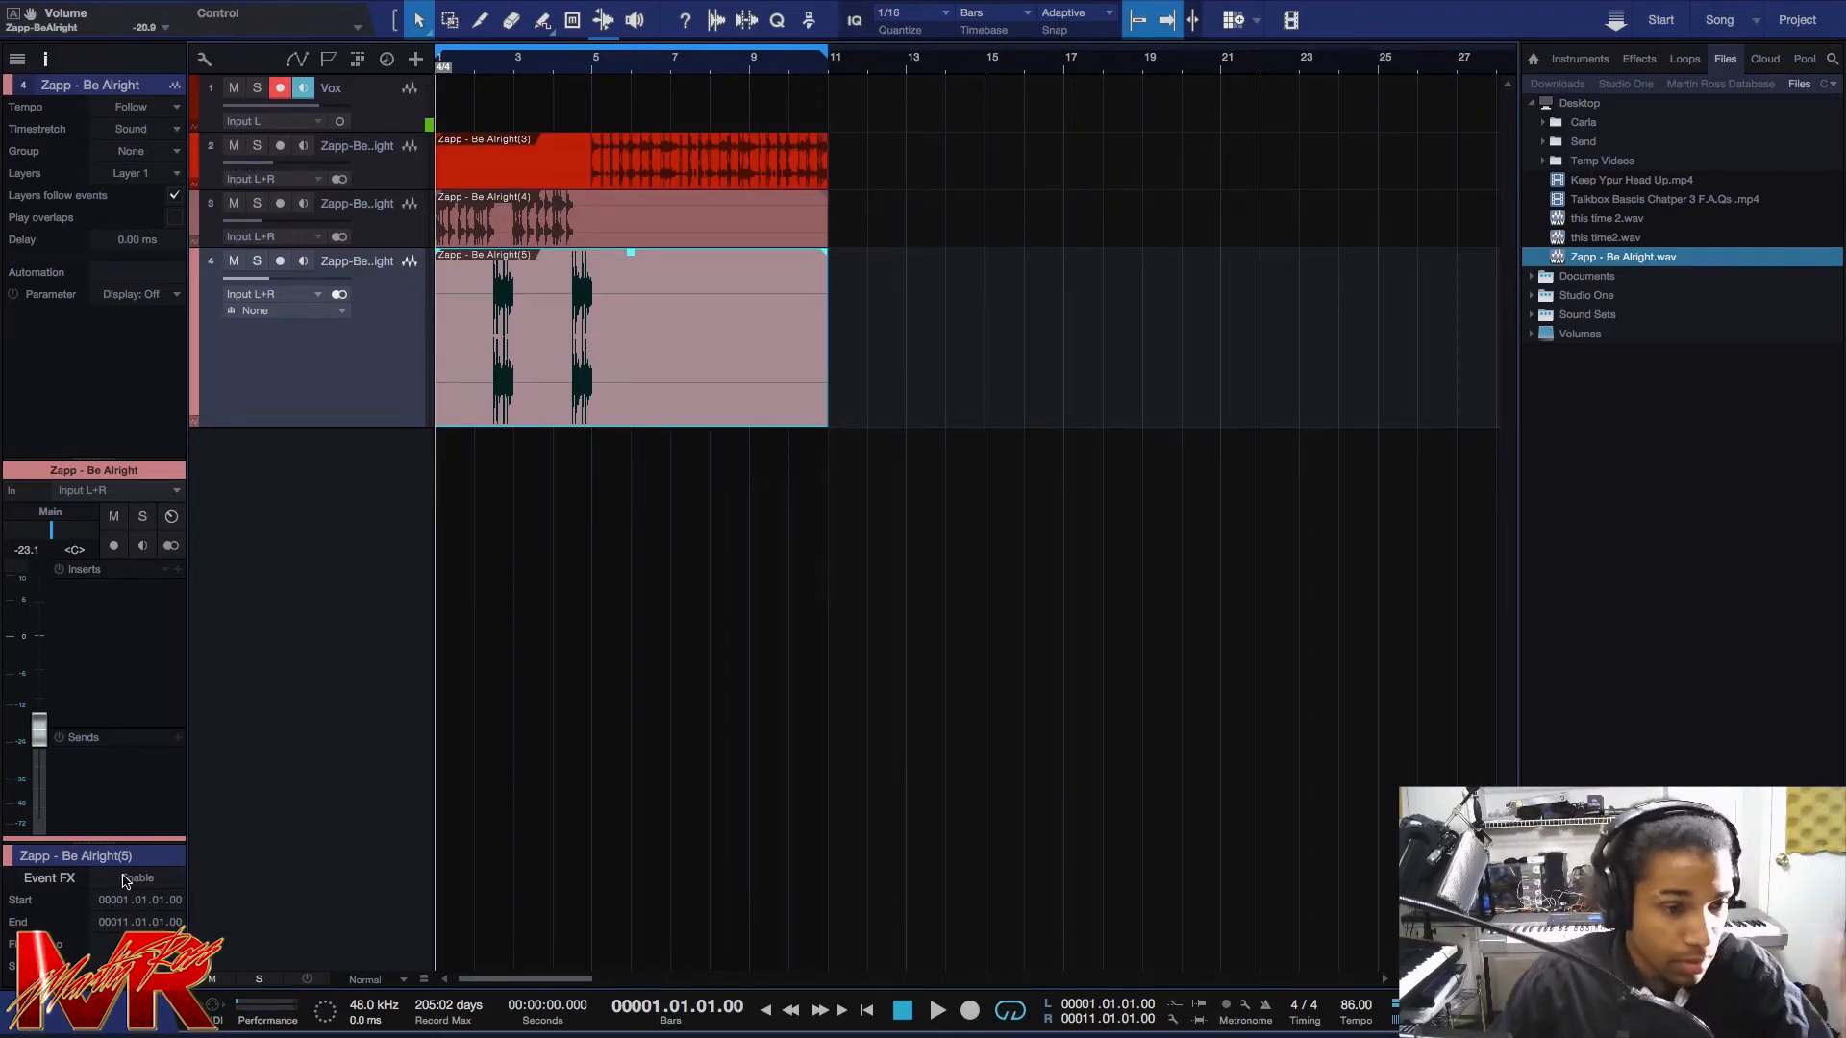
# Expand the event settings in the inspector and set the transpose of track 4's clip to 1.
pyautogui.moveTo(128, 764); pyautogui.dragTo(140, 532)
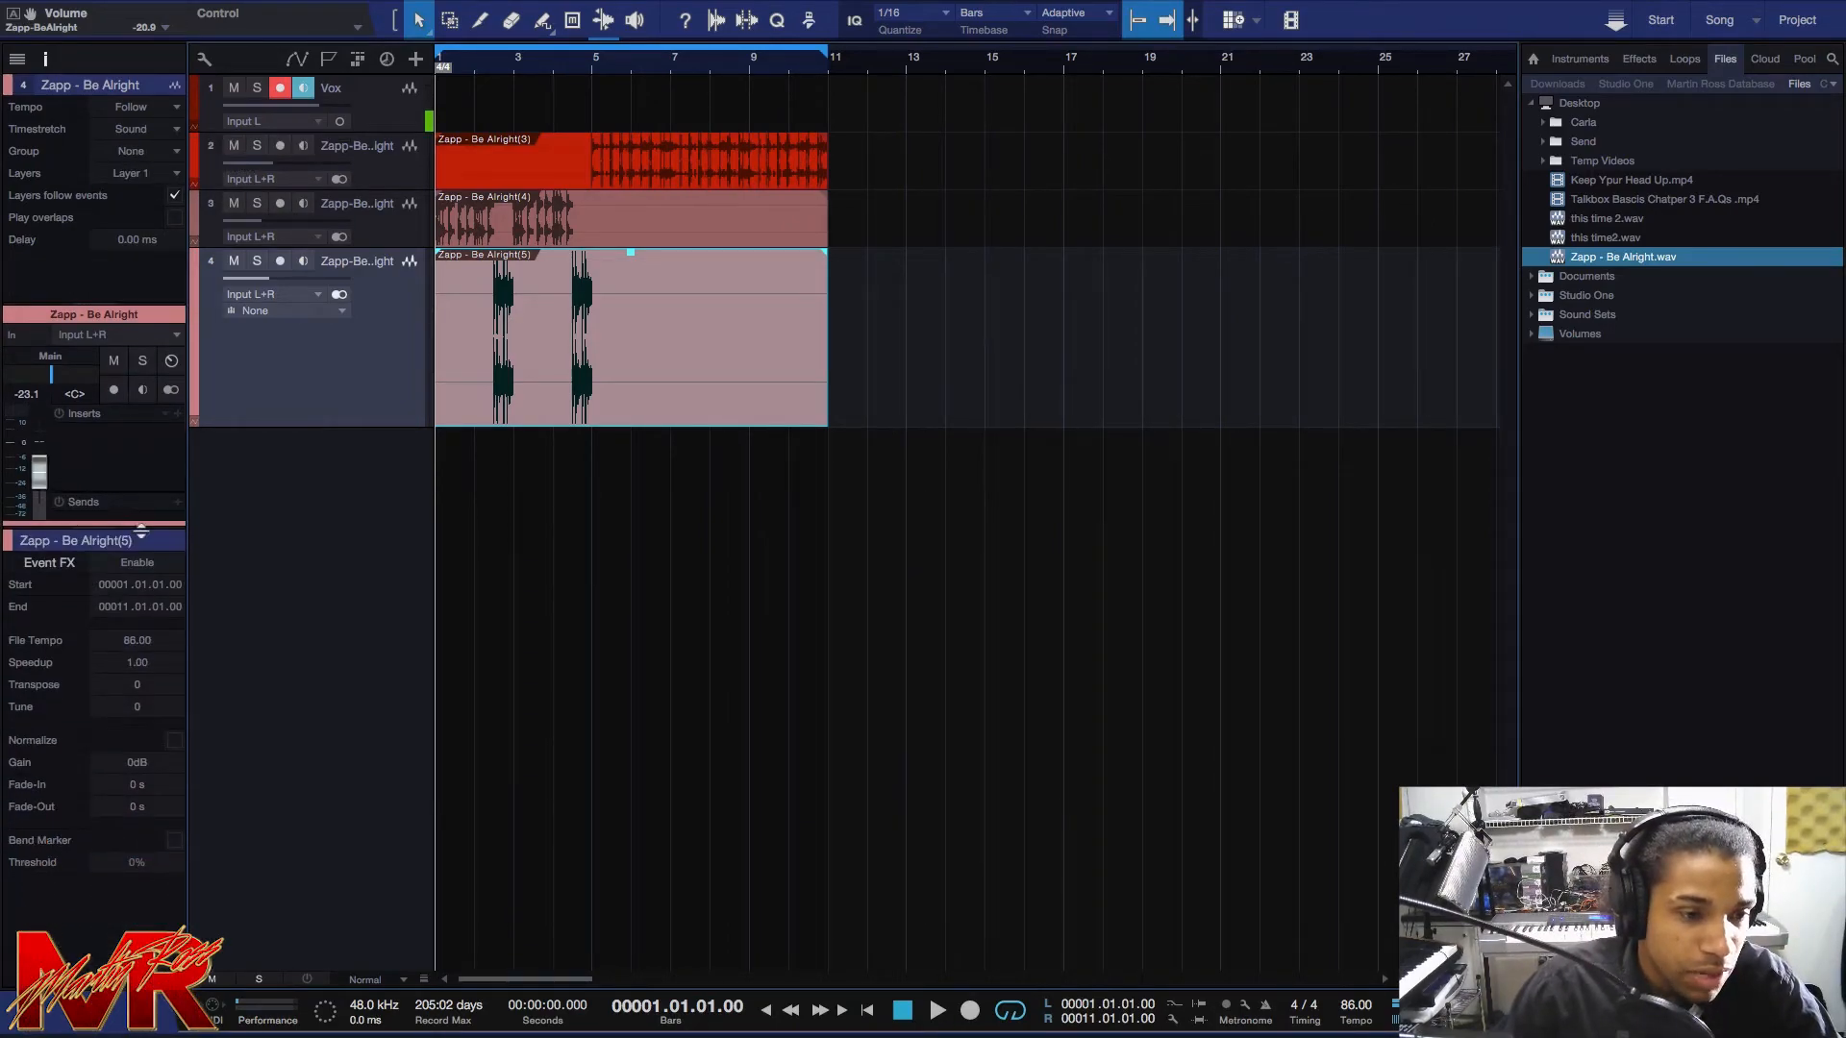
pyautogui.click(137, 685)
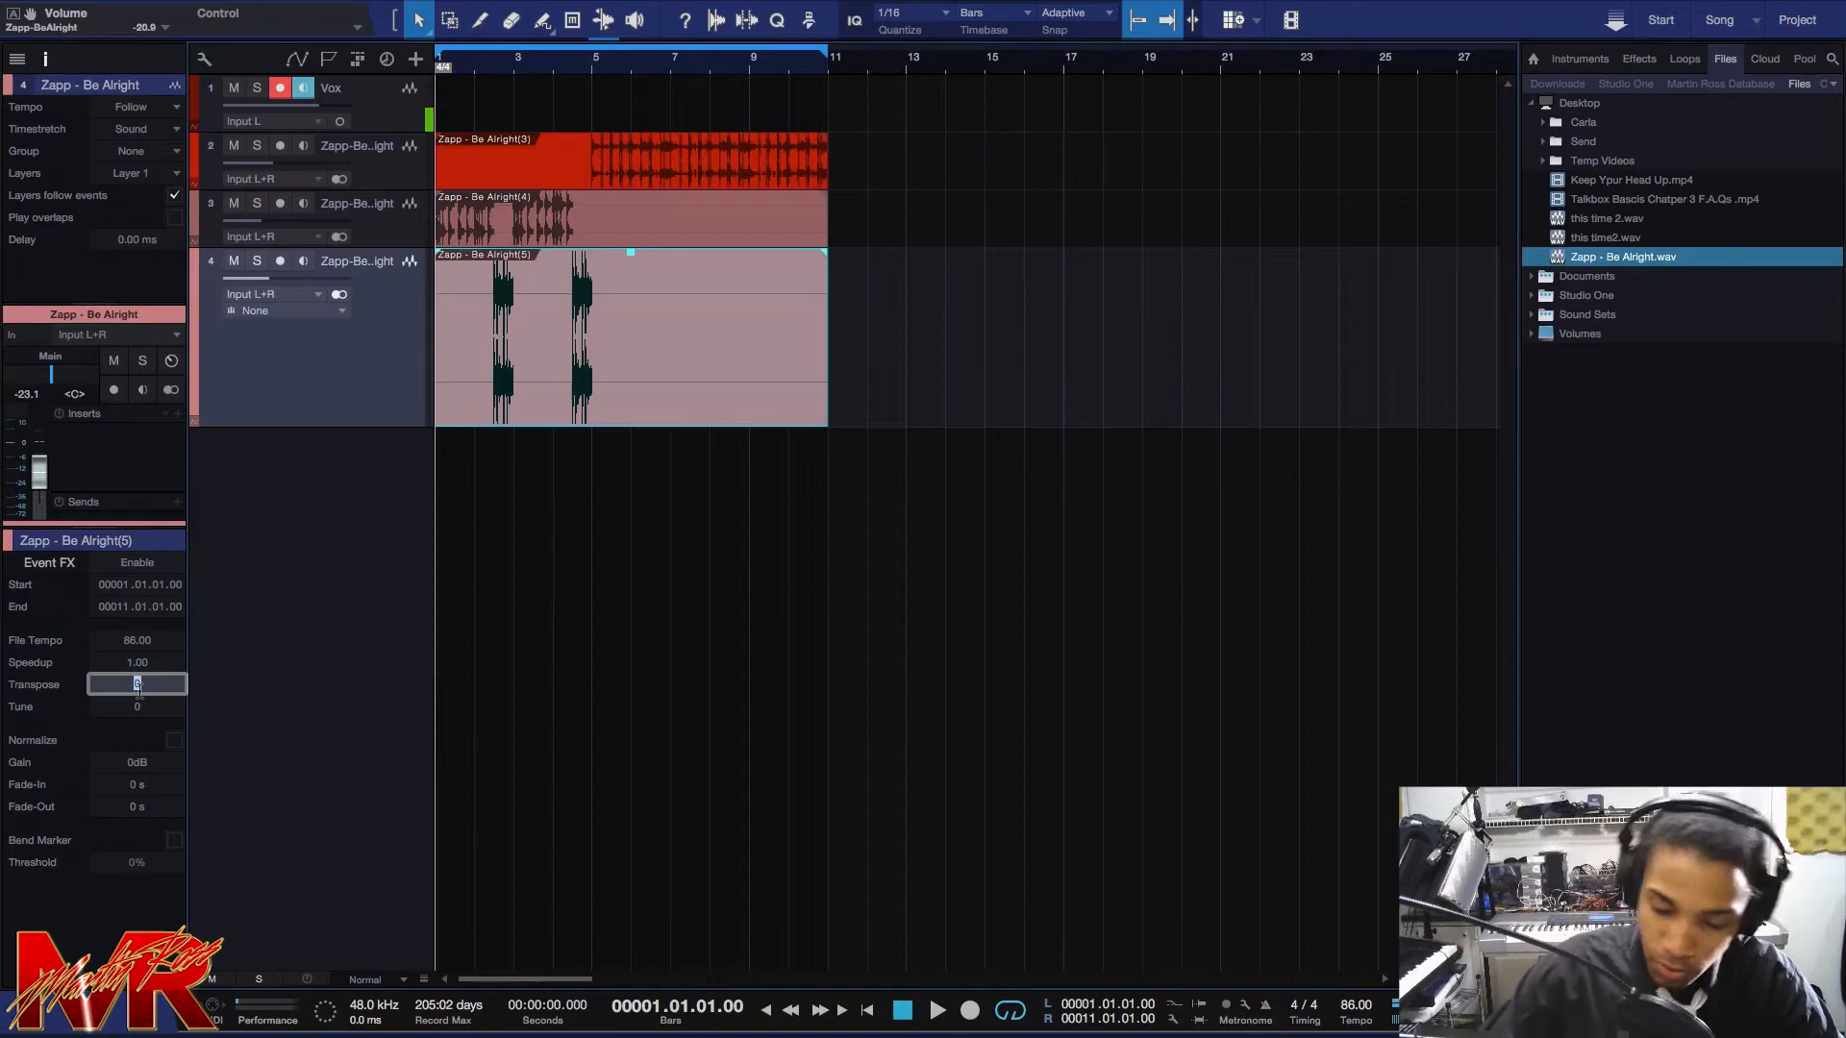
pyautogui.write('1')
pyautogui.press('Return')
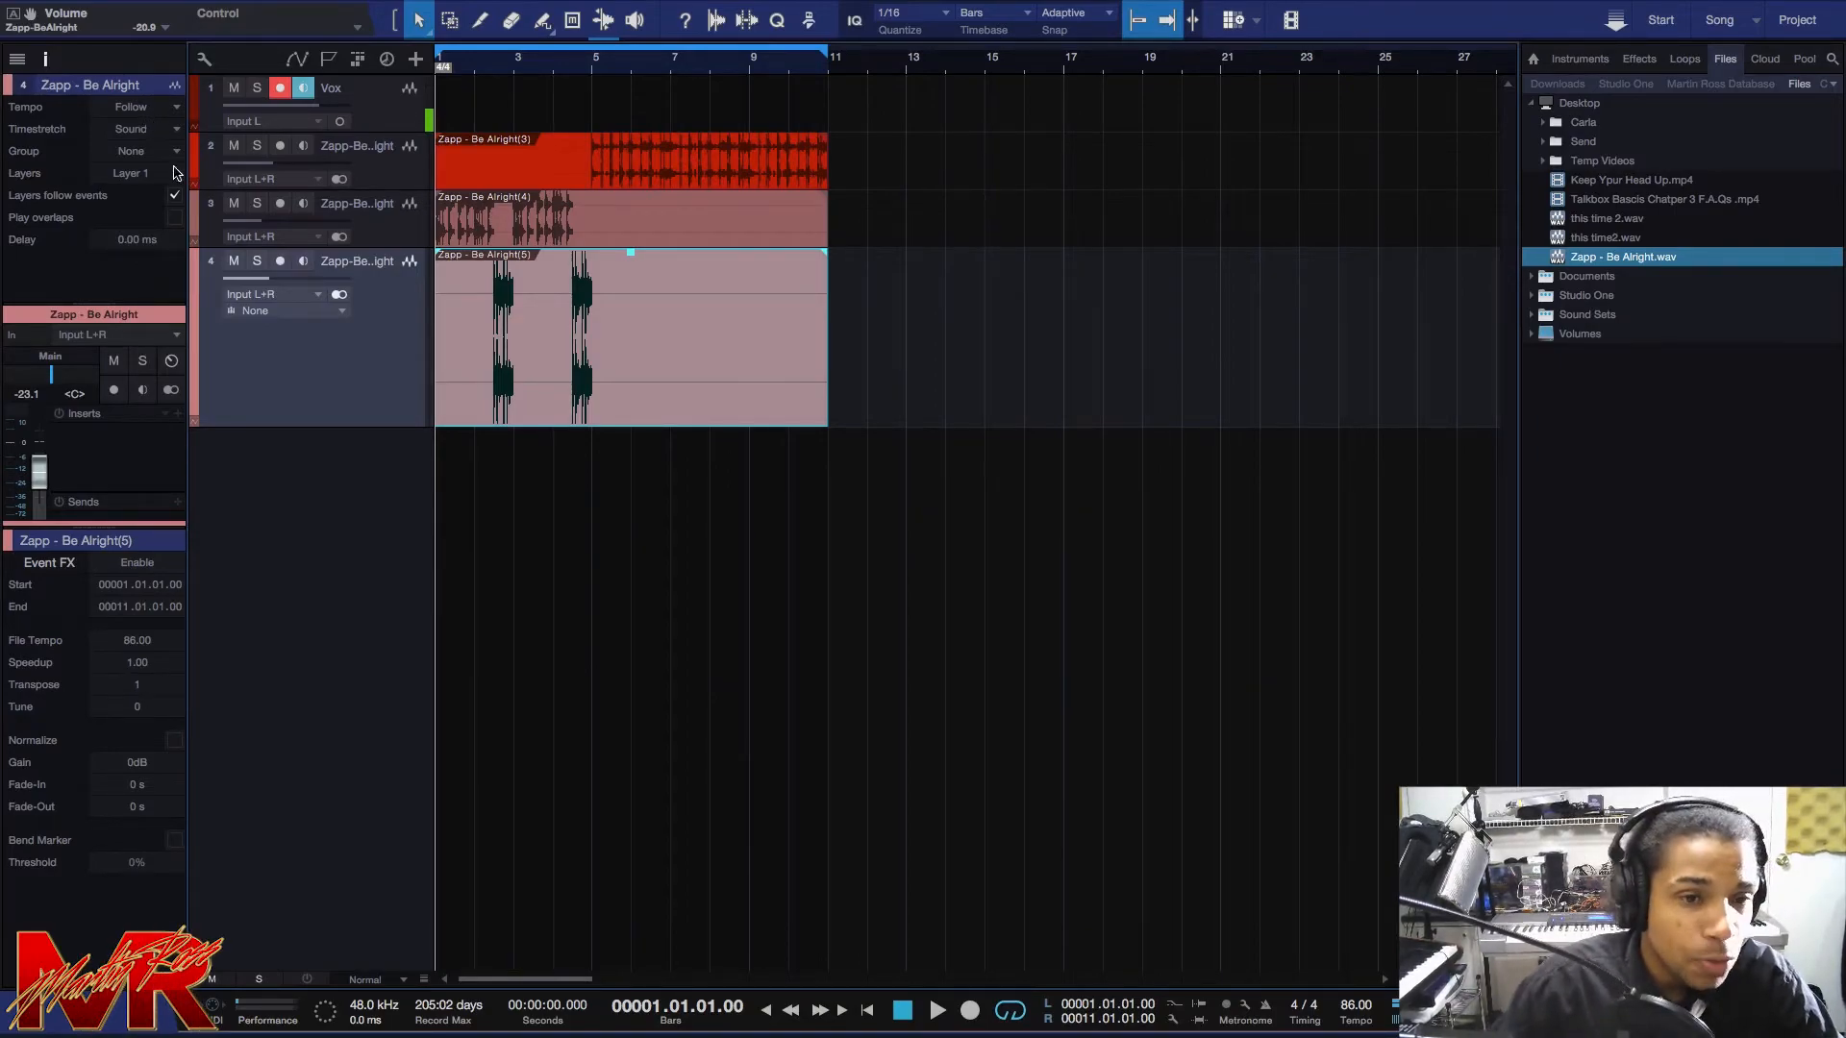
# Set the transpose of the bounced clips on tracks 3 and 2 to 1.
pyautogui.click(627, 224)
pyautogui.click(155, 685)
pyautogui.write('1')
pyautogui.press('Return')
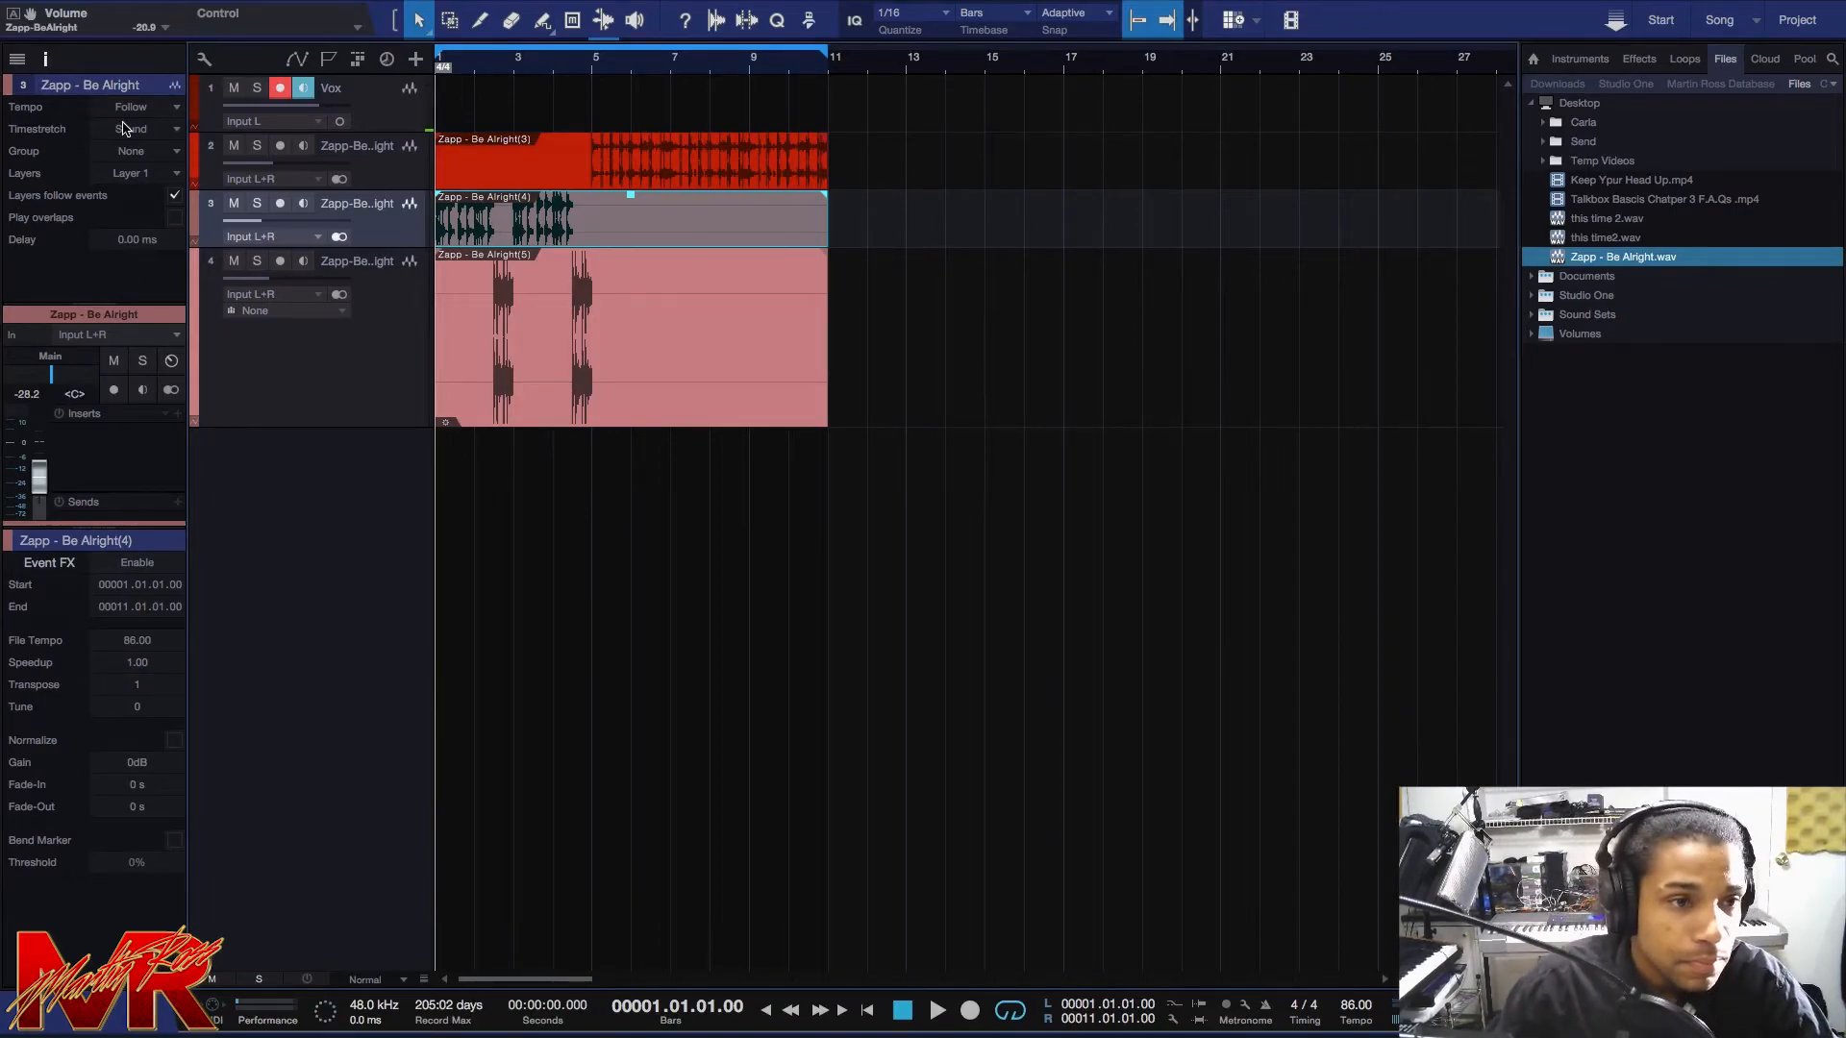
pyautogui.click(627, 162)
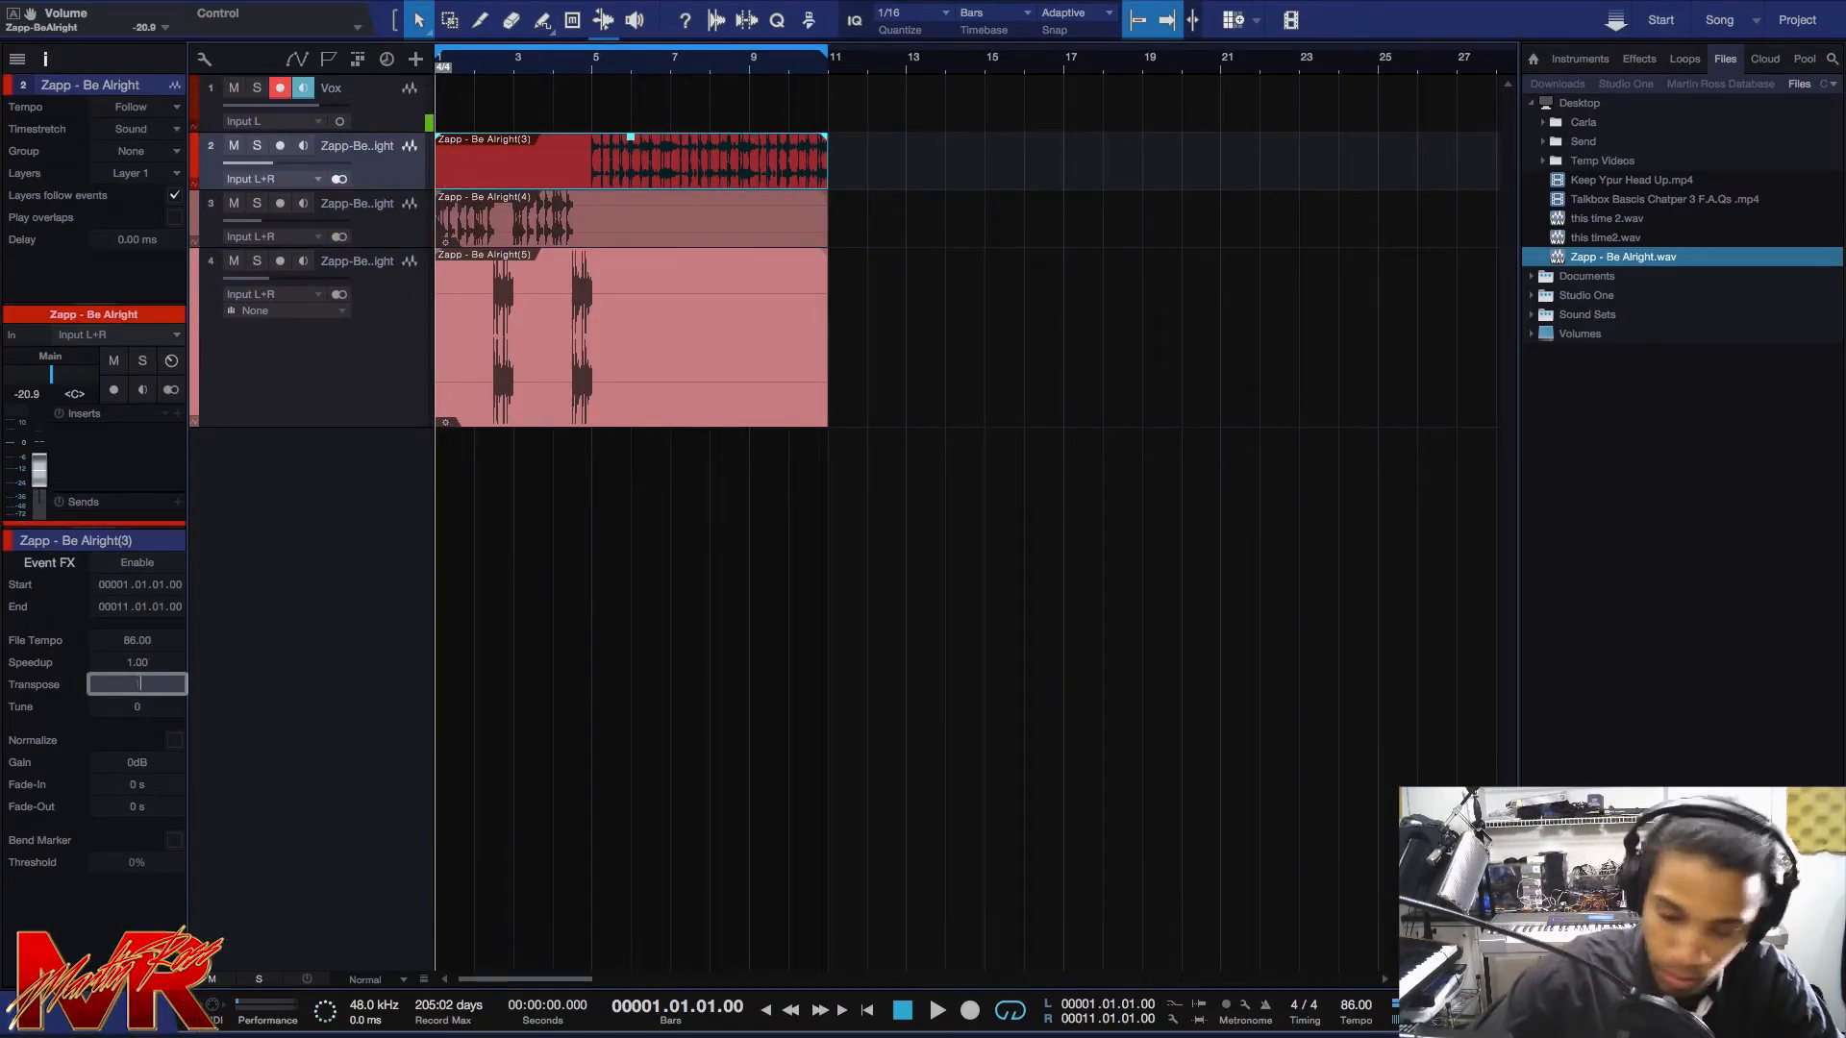
pyautogui.write('1')
pyautogui.press('Return')
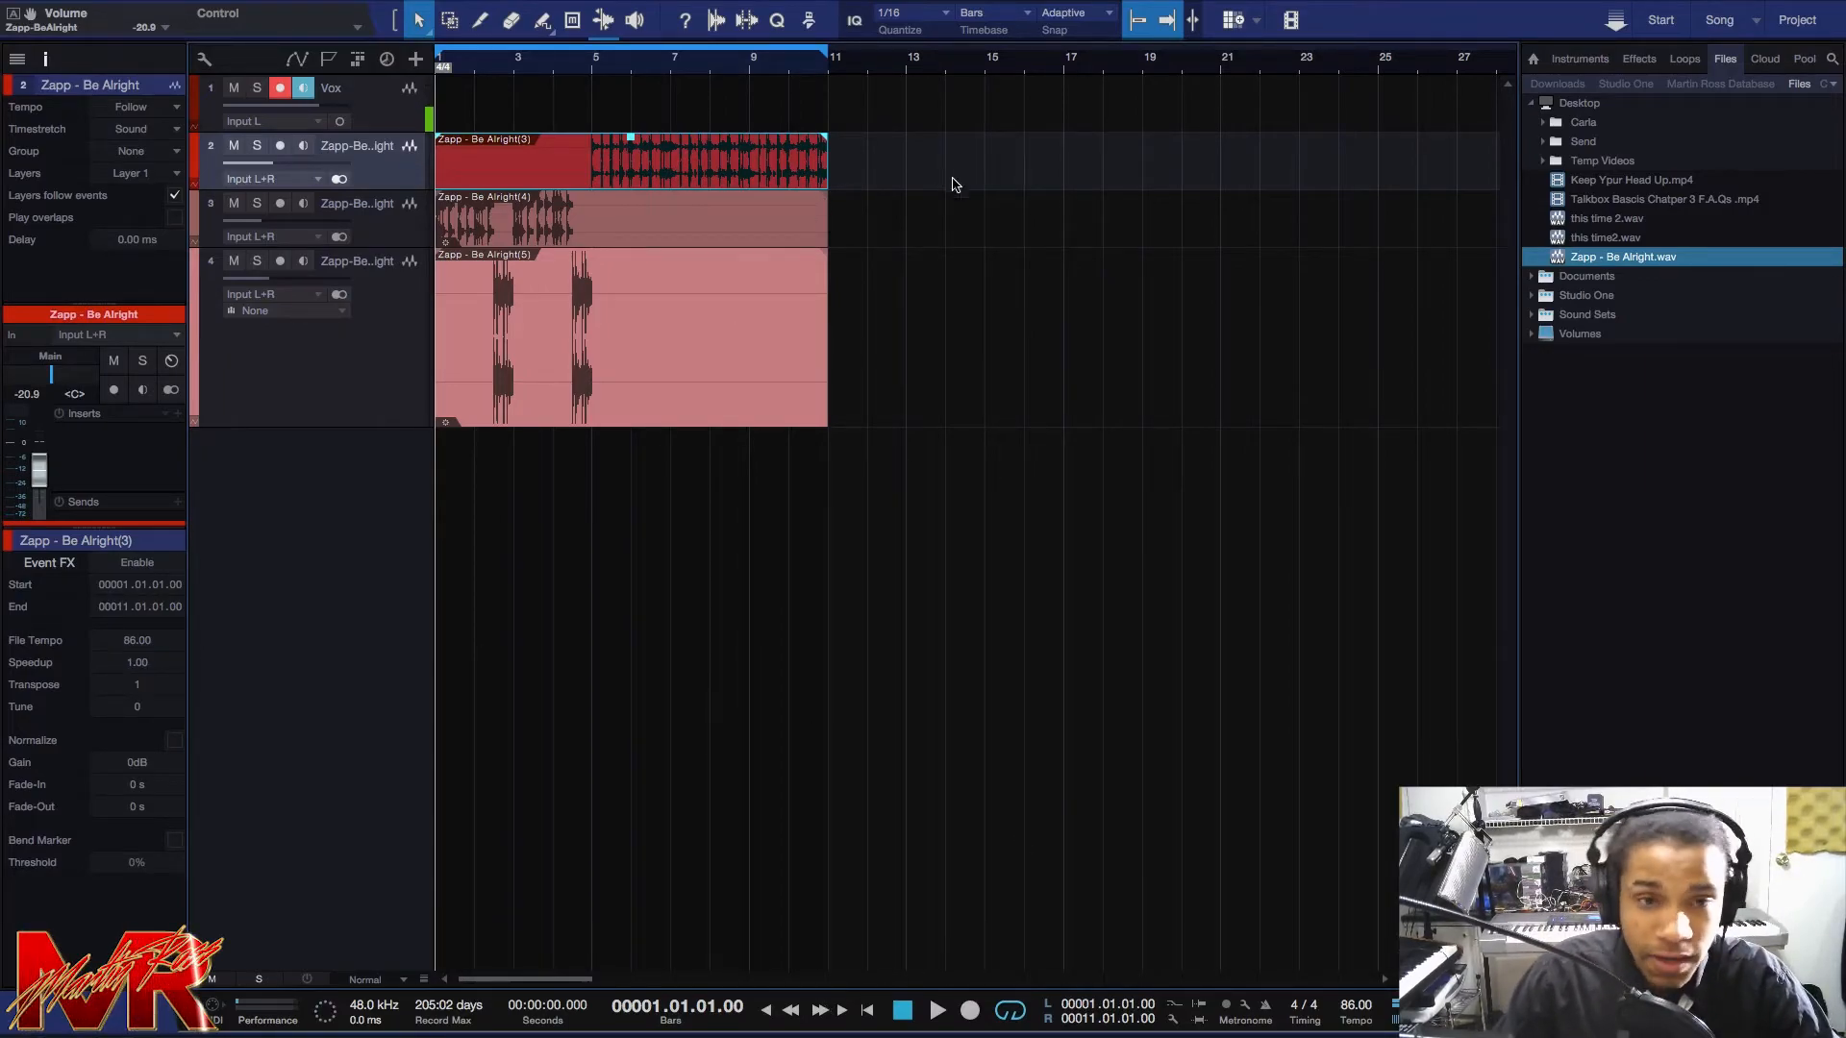
# Split track 2's clip at bar 5, duplicate its second part twice, and extend the loop range to bar 23.
pyautogui.press('3')
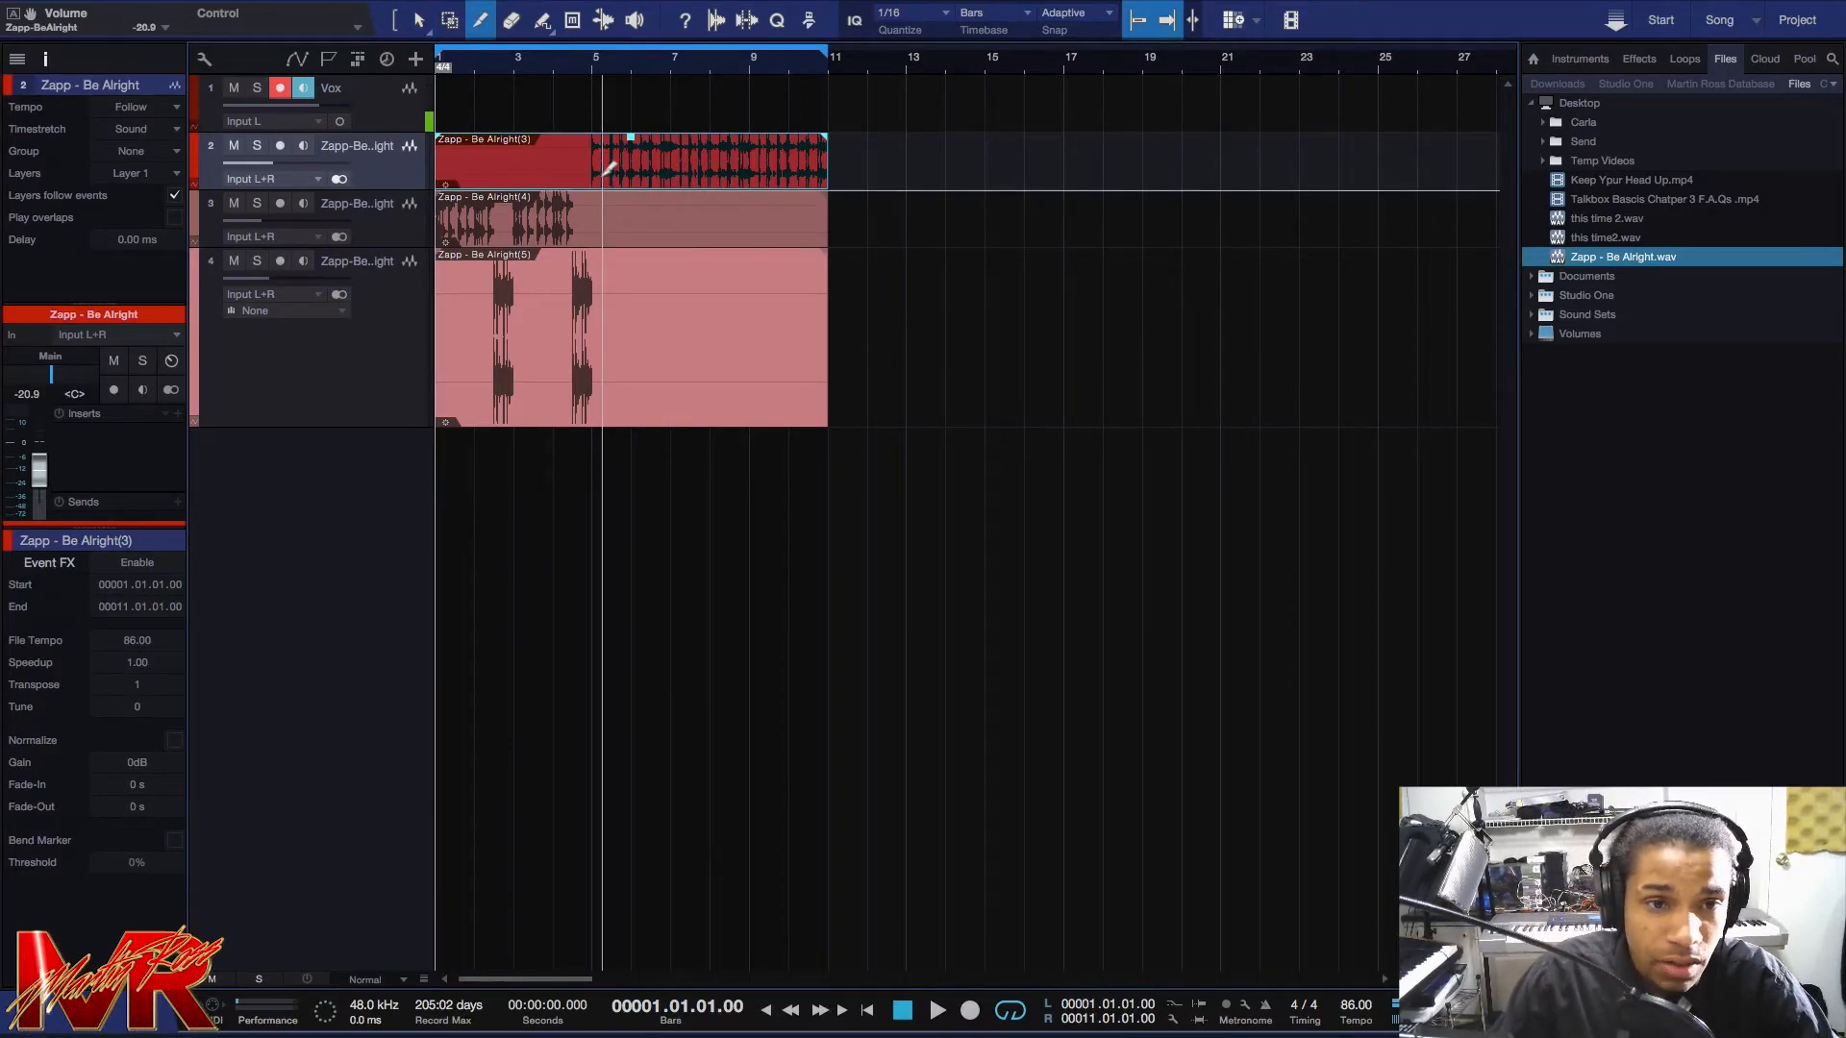
pyautogui.click(596, 151)
pyautogui.press('4')
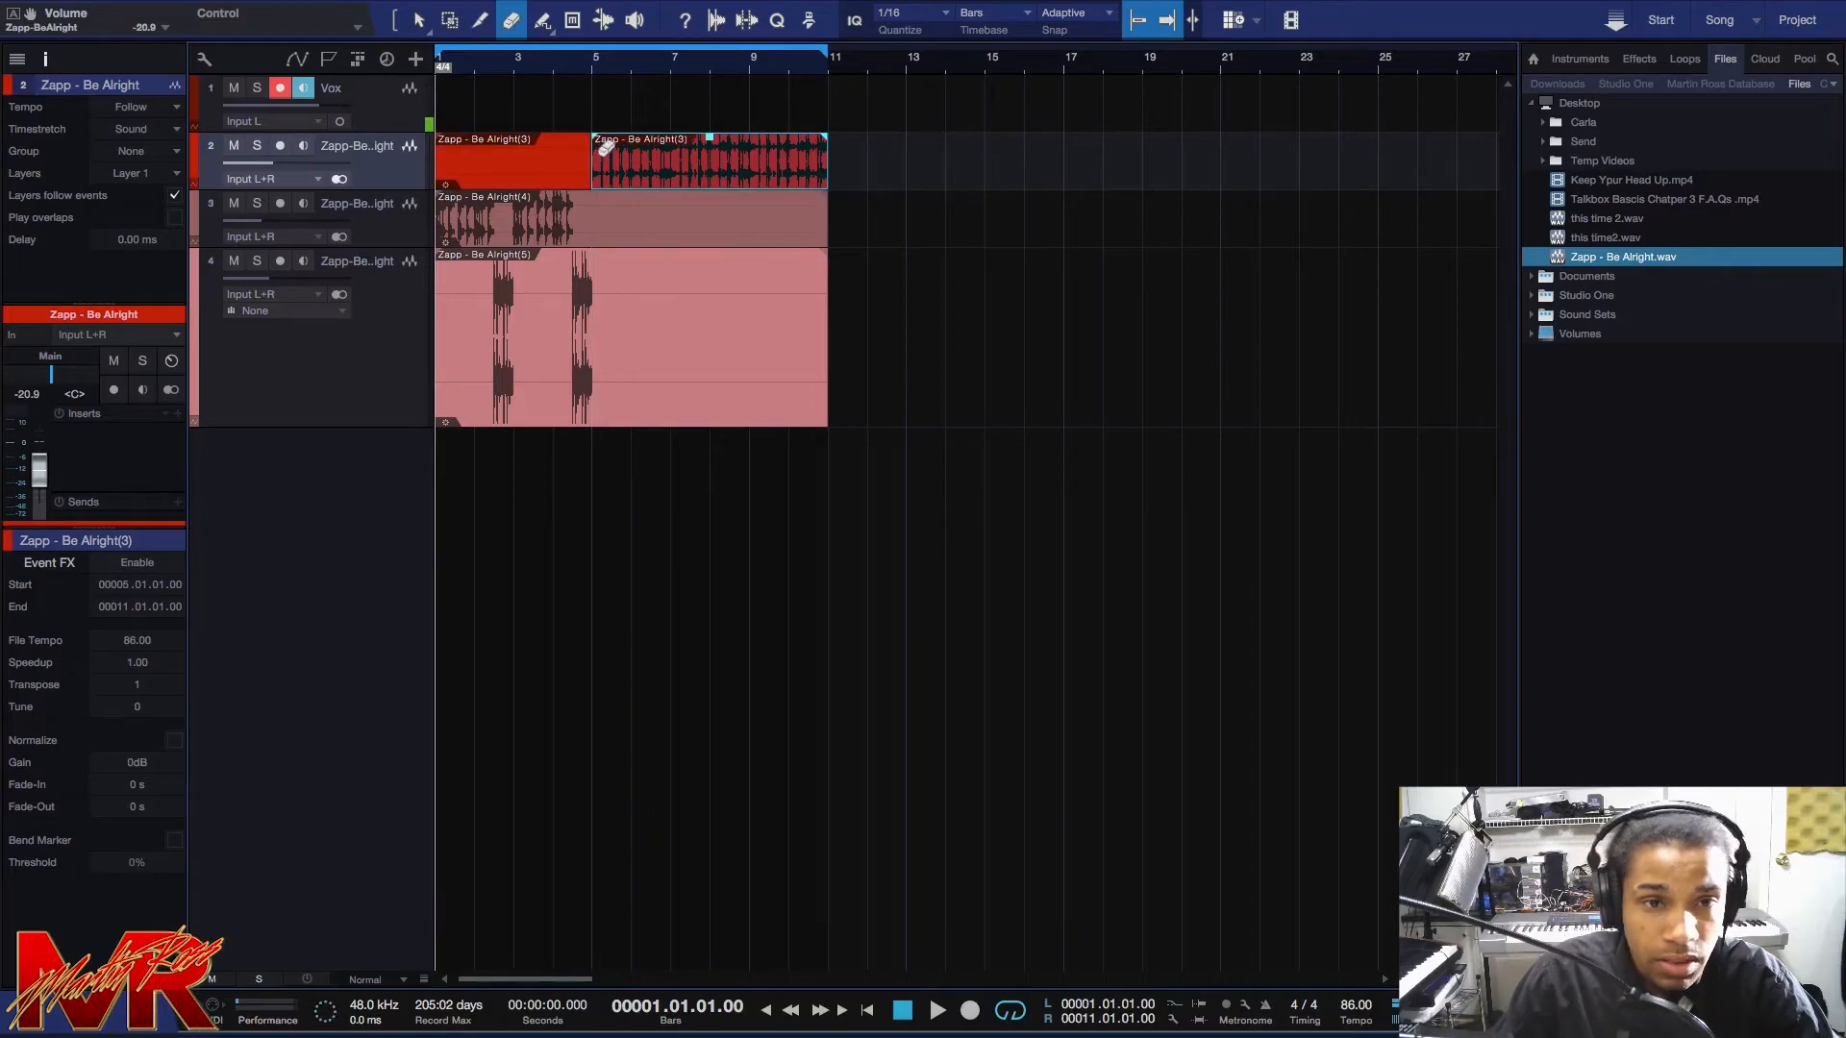
pyautogui.press('d')
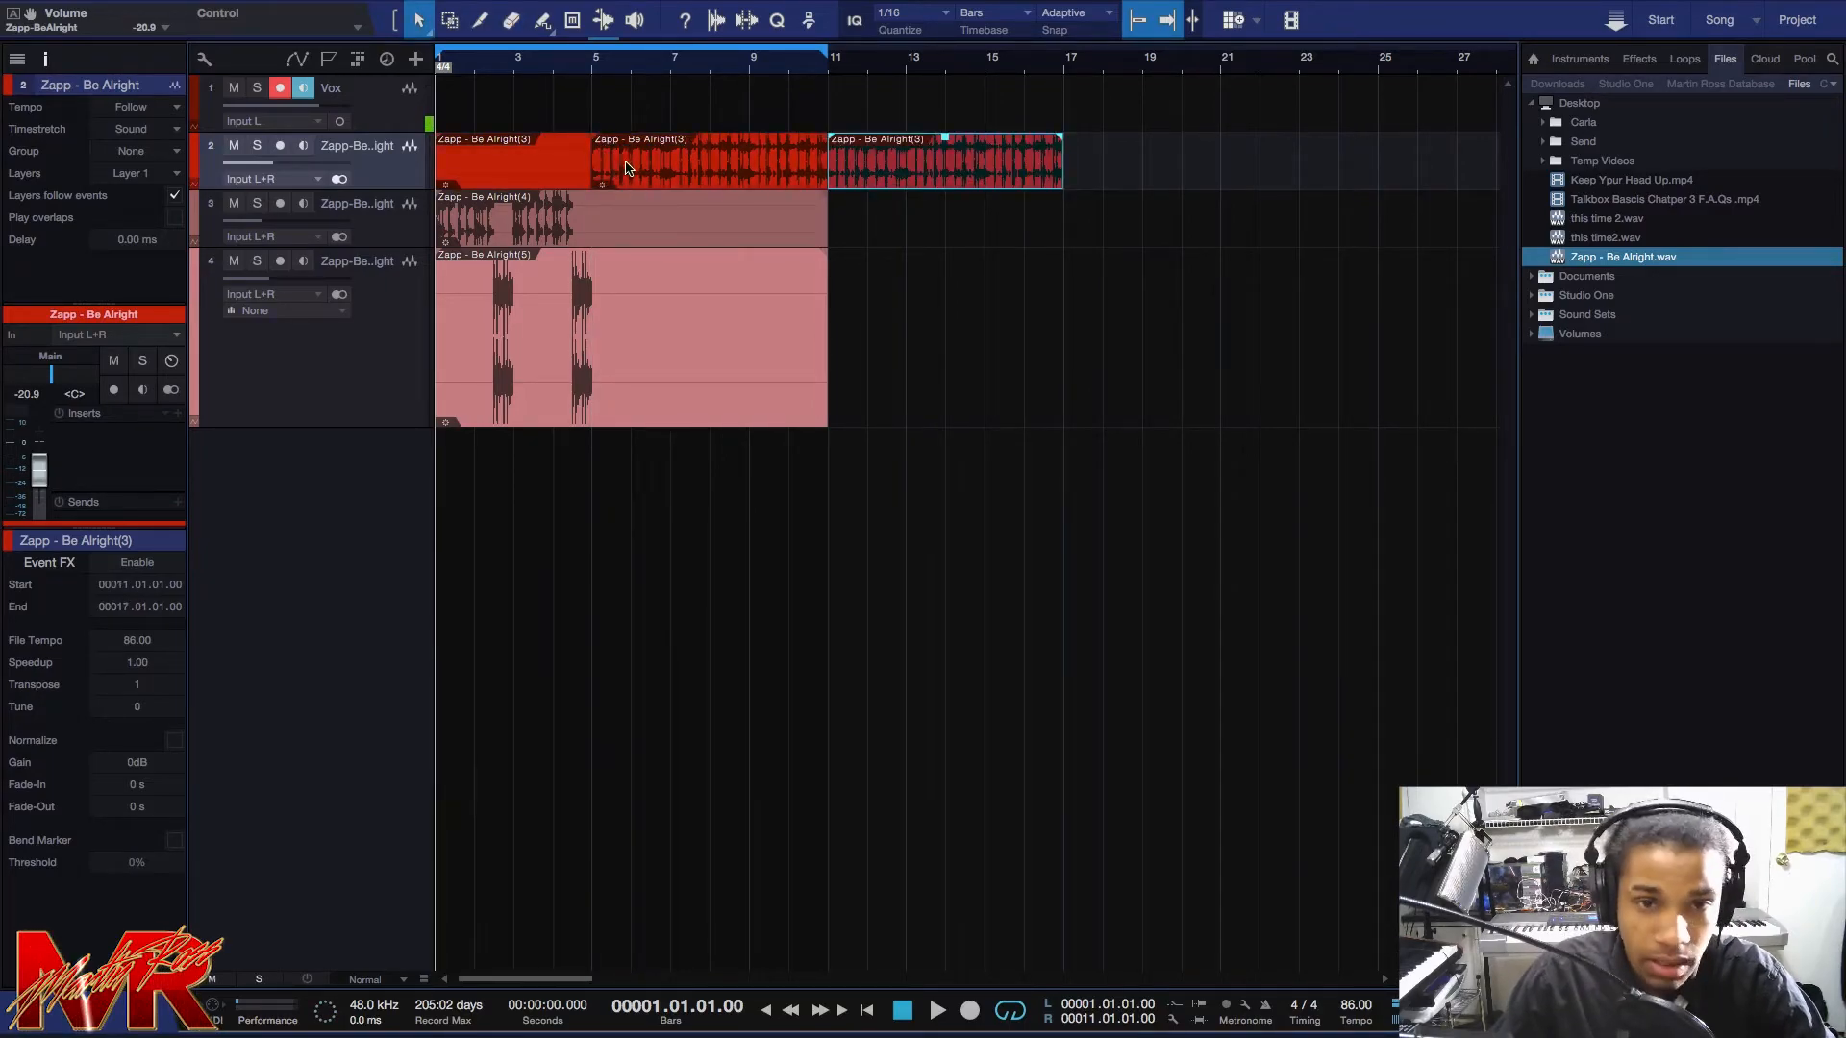
pyautogui.press('d')
pyautogui.moveTo(825, 56); pyautogui.dragTo(1237, 112)
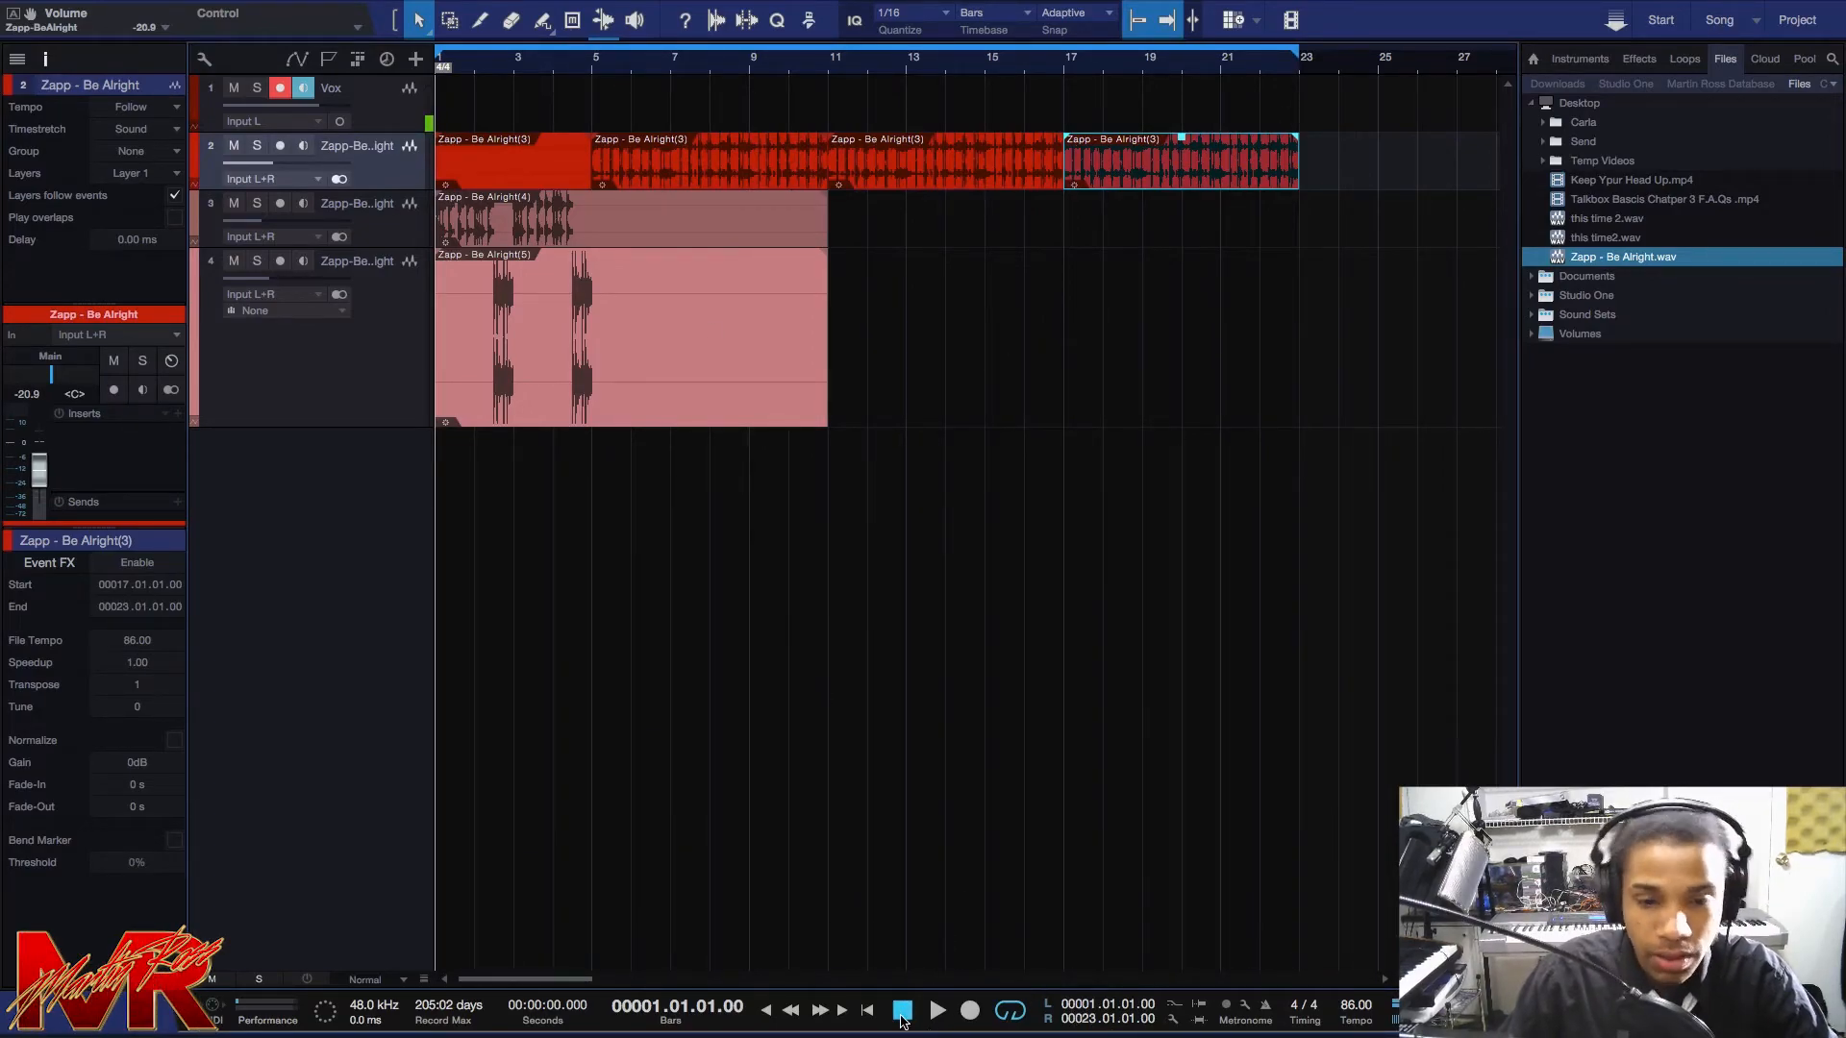
# Play the arrangement from the start with the mixer shown, setting track 2 to -22.1 dB and the main output to 0 dB.
pyautogui.click(936, 1010)
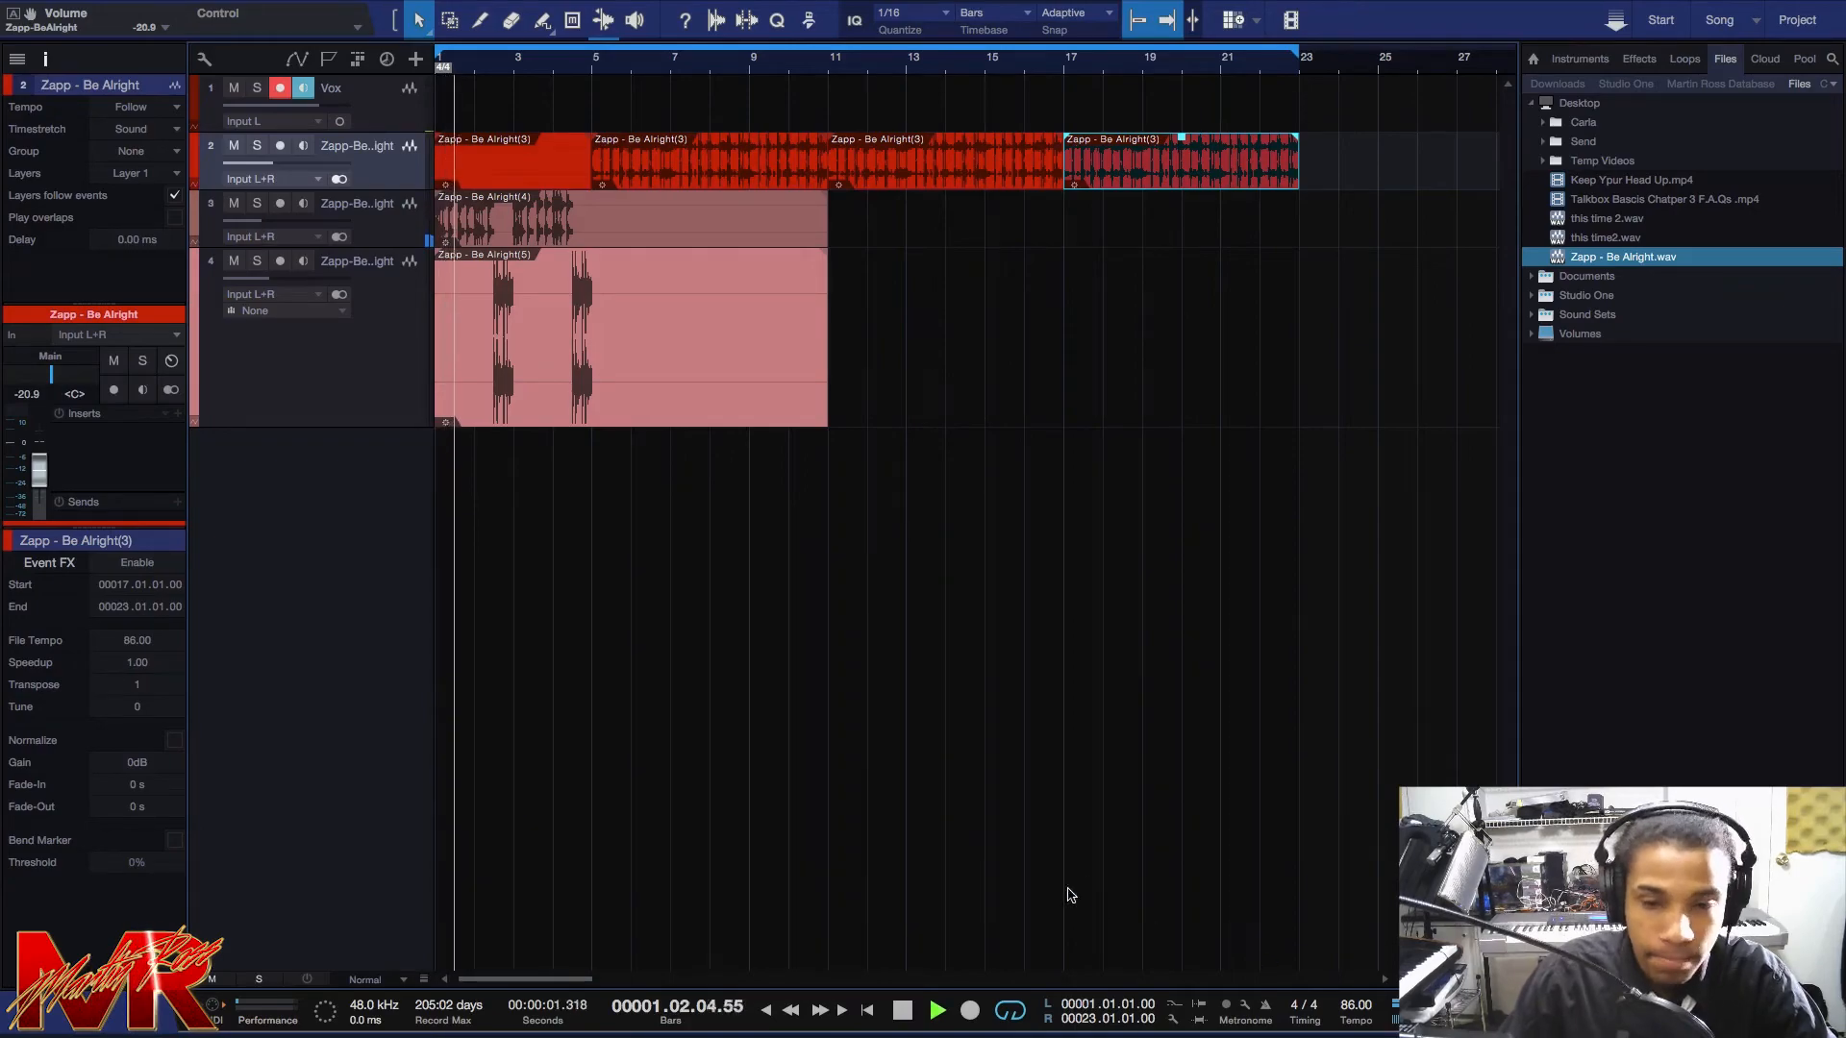
pyautogui.press('F3')
pyautogui.moveTo(1405, 737); pyautogui.dragTo(1404, 738)
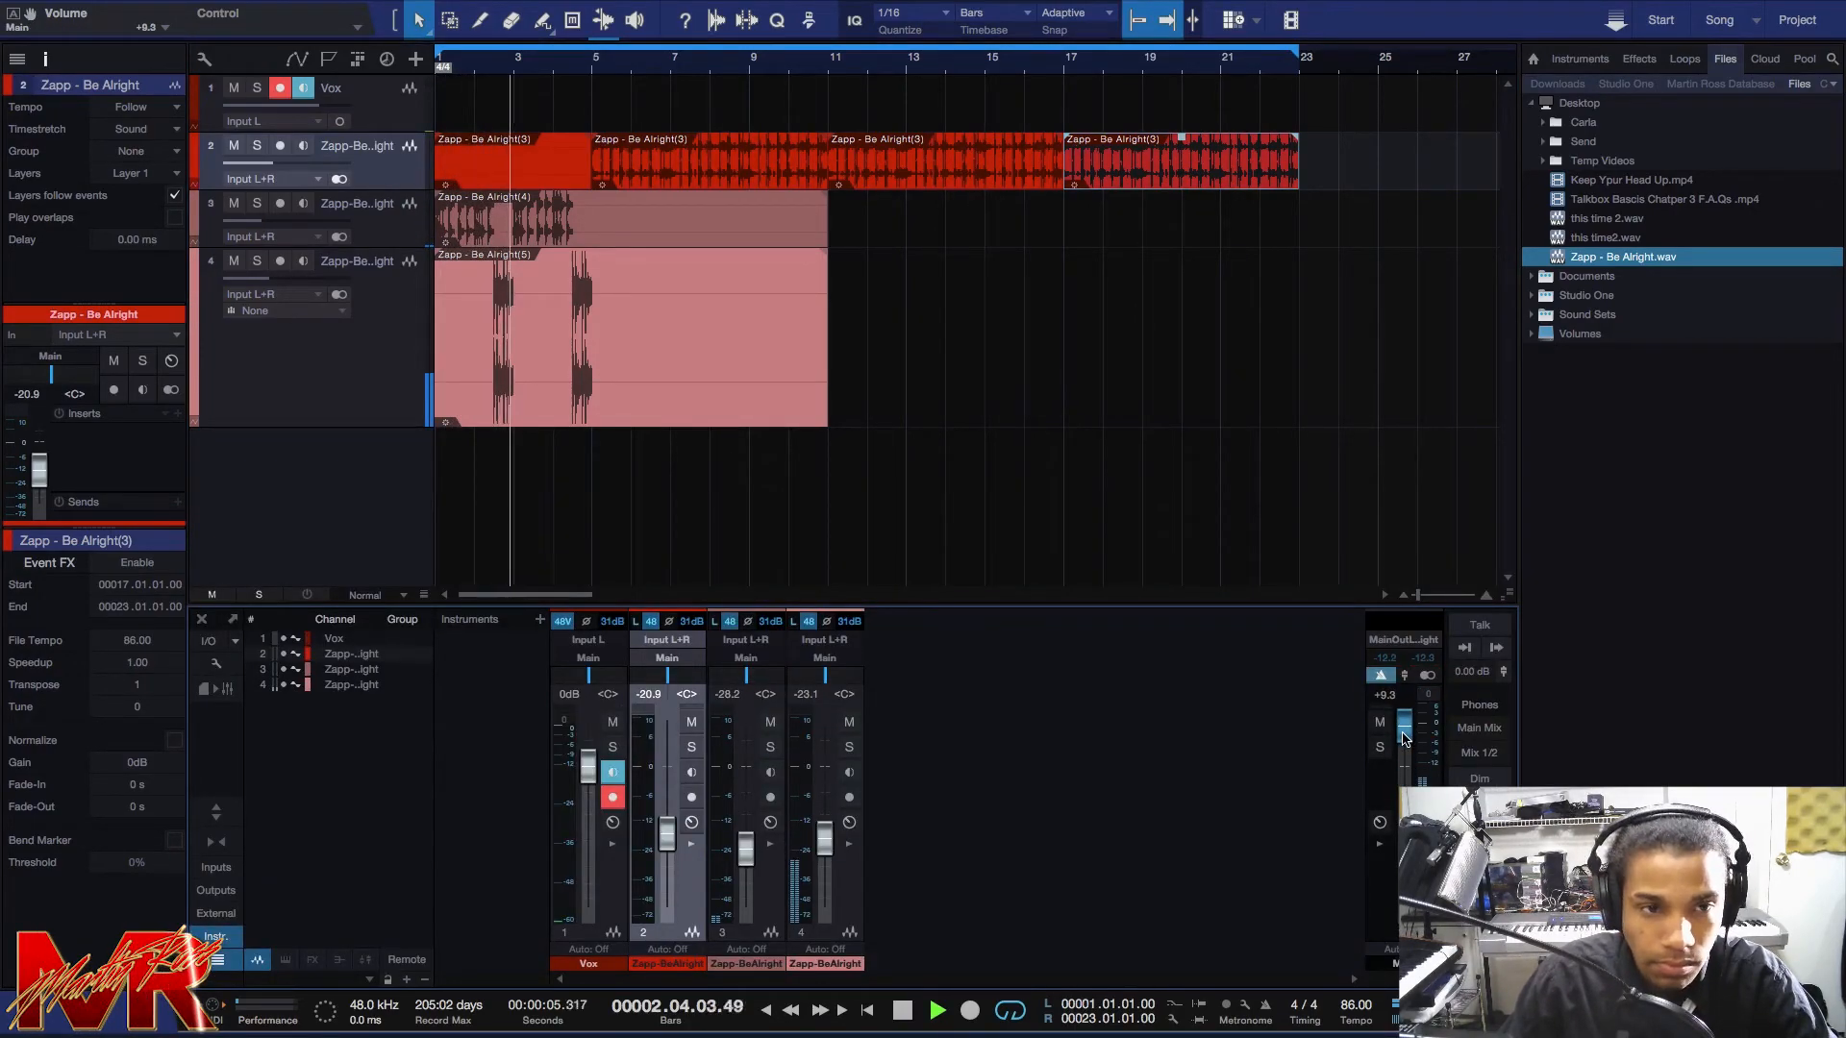
pyautogui.moveTo(267, 164); pyautogui.dragTo(264, 167)
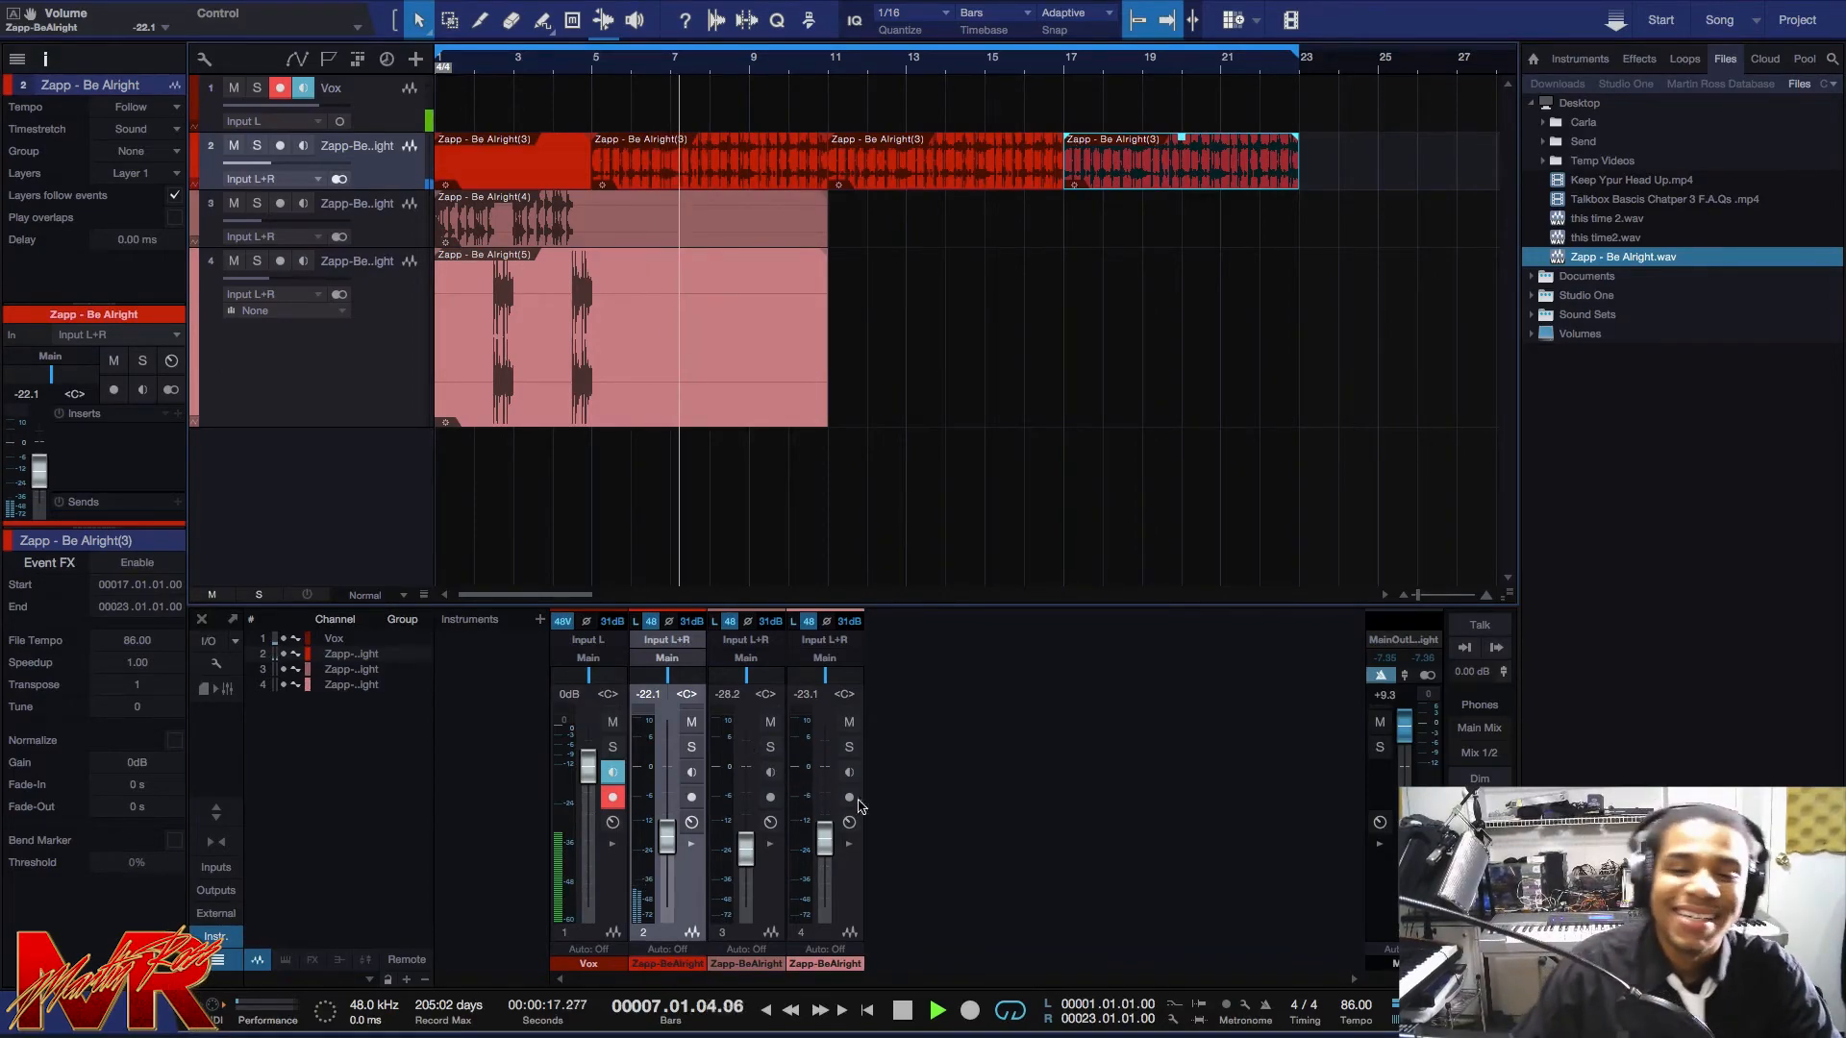
pyautogui.moveTo(1419, 736); pyautogui.dragTo(1408, 766)
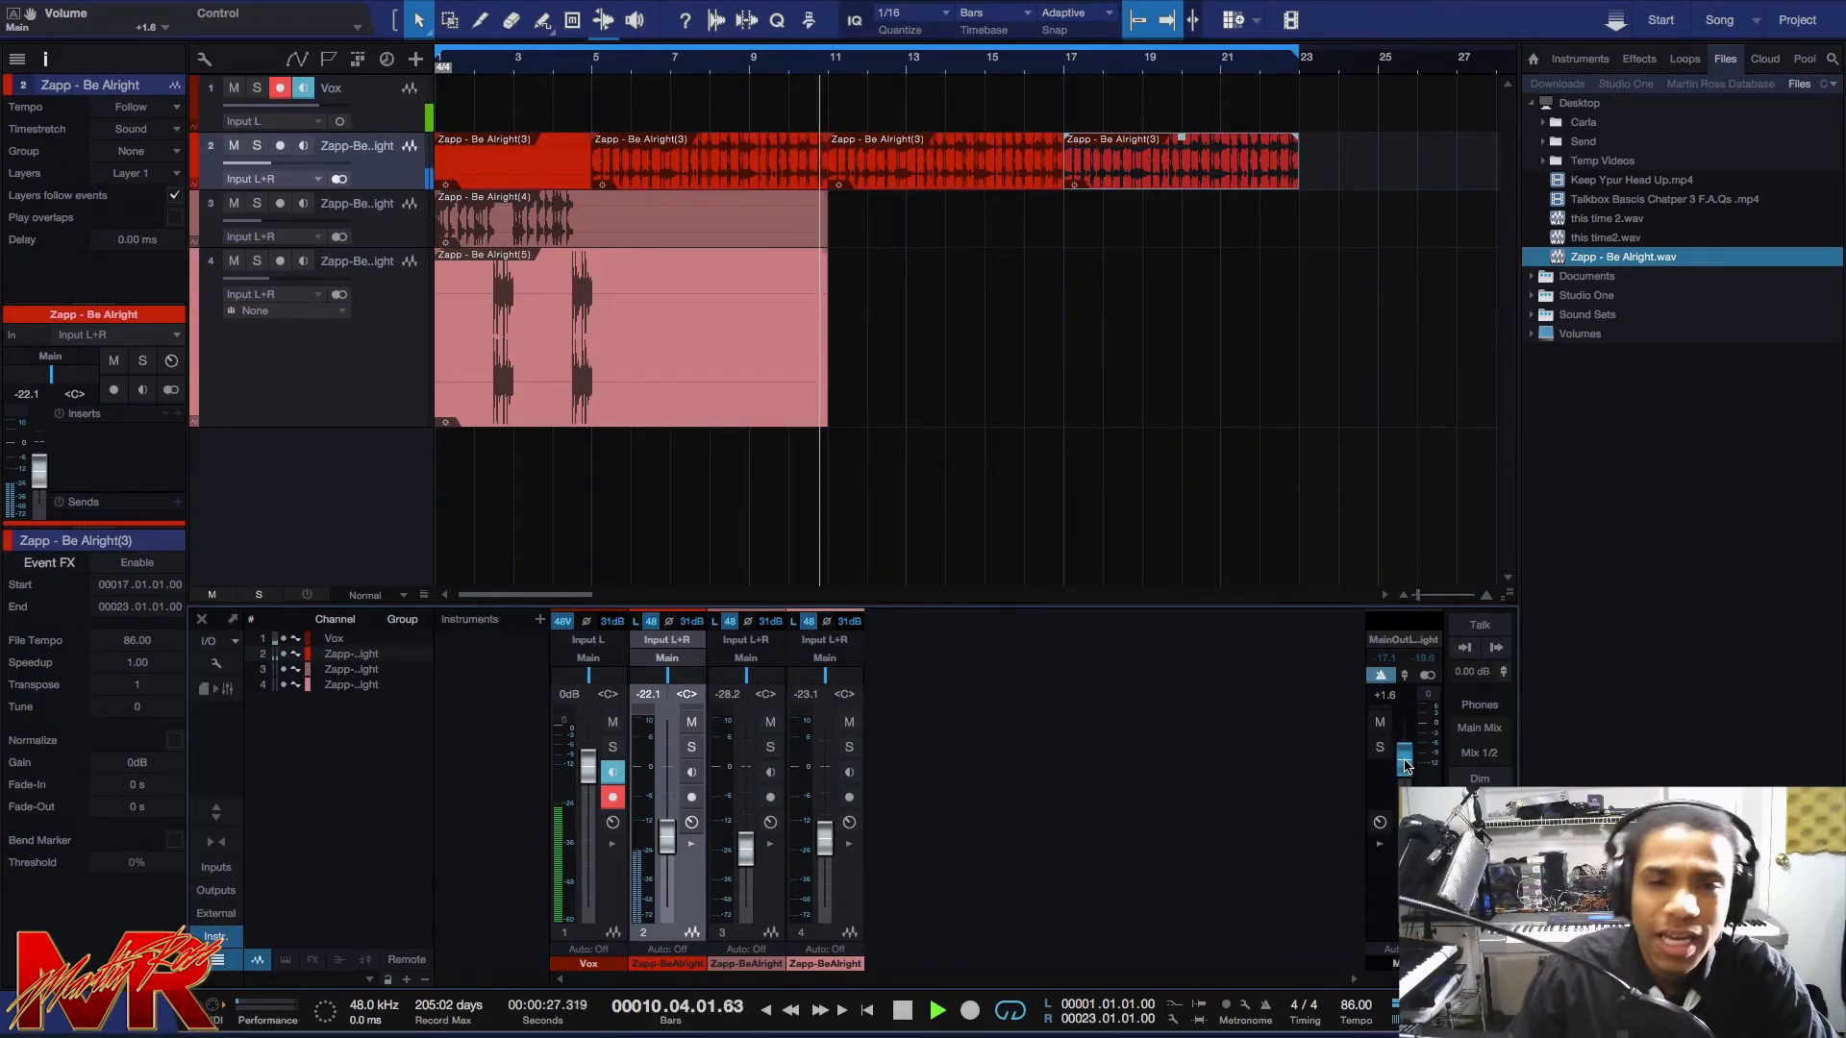
pyautogui.moveTo(1408, 769); pyautogui.dragTo(1407, 773)
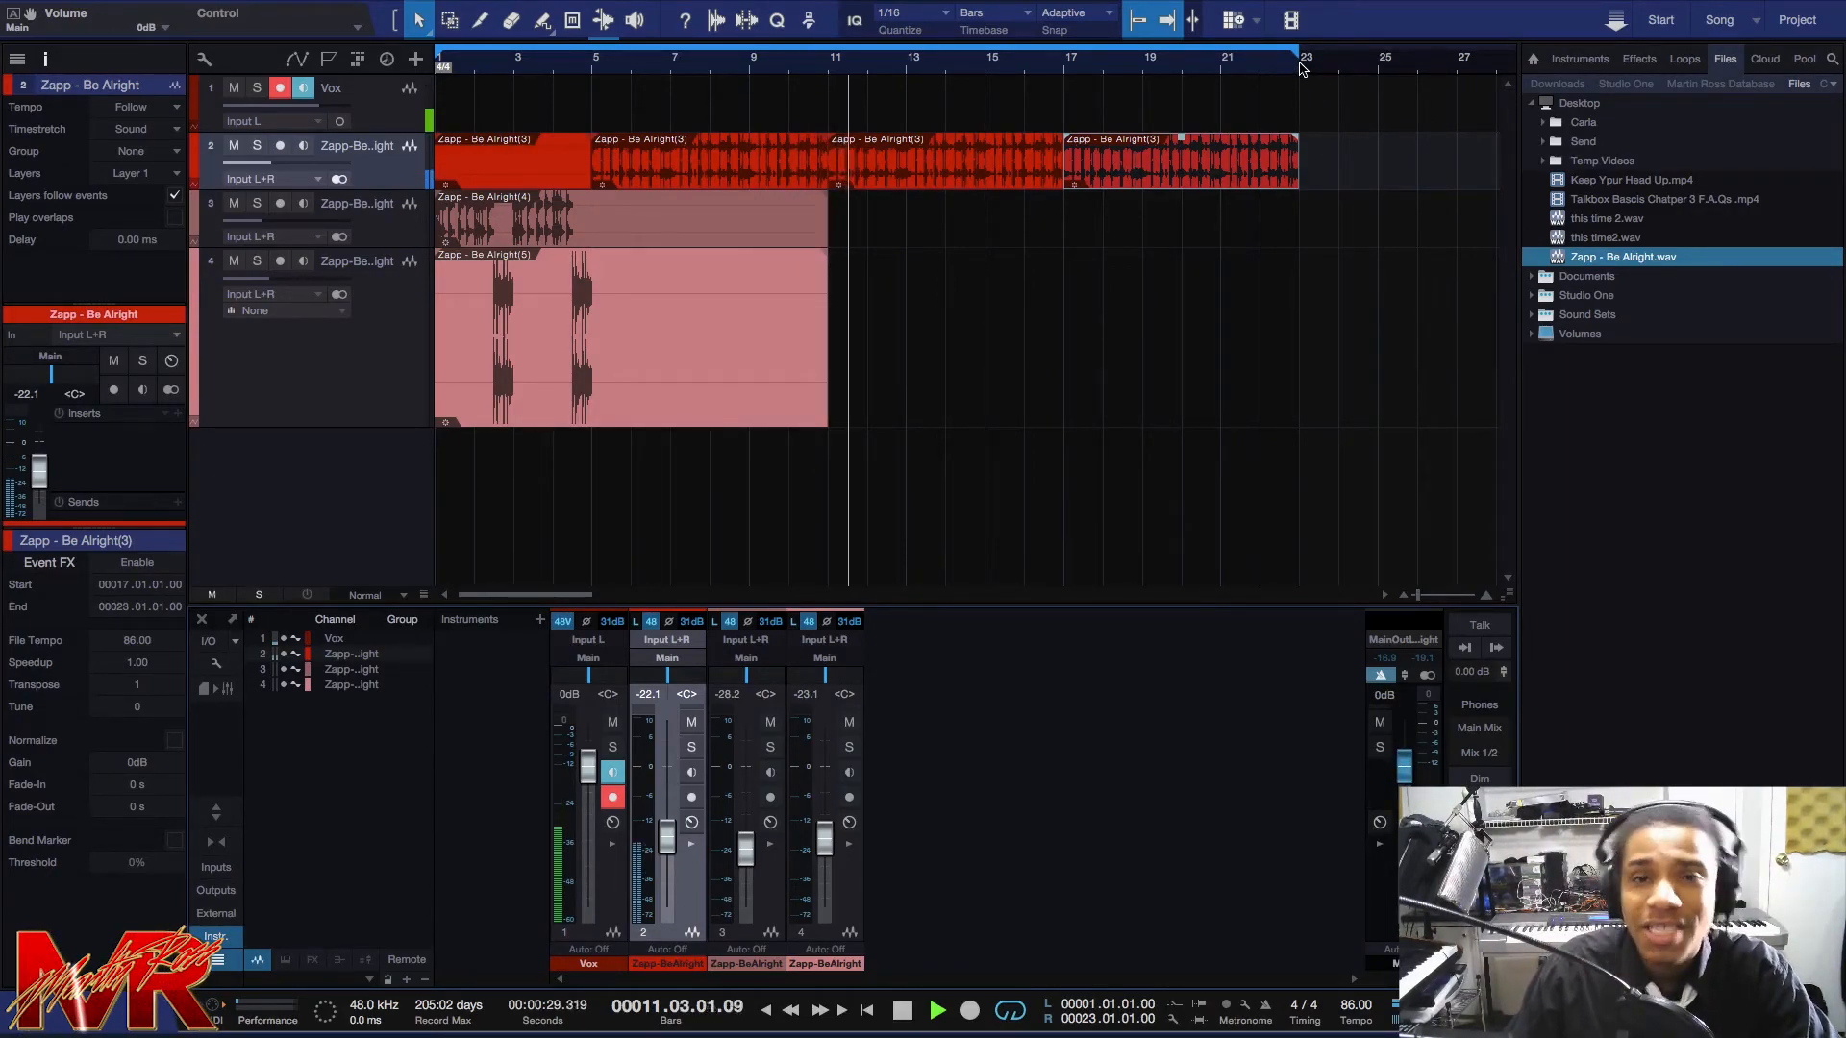